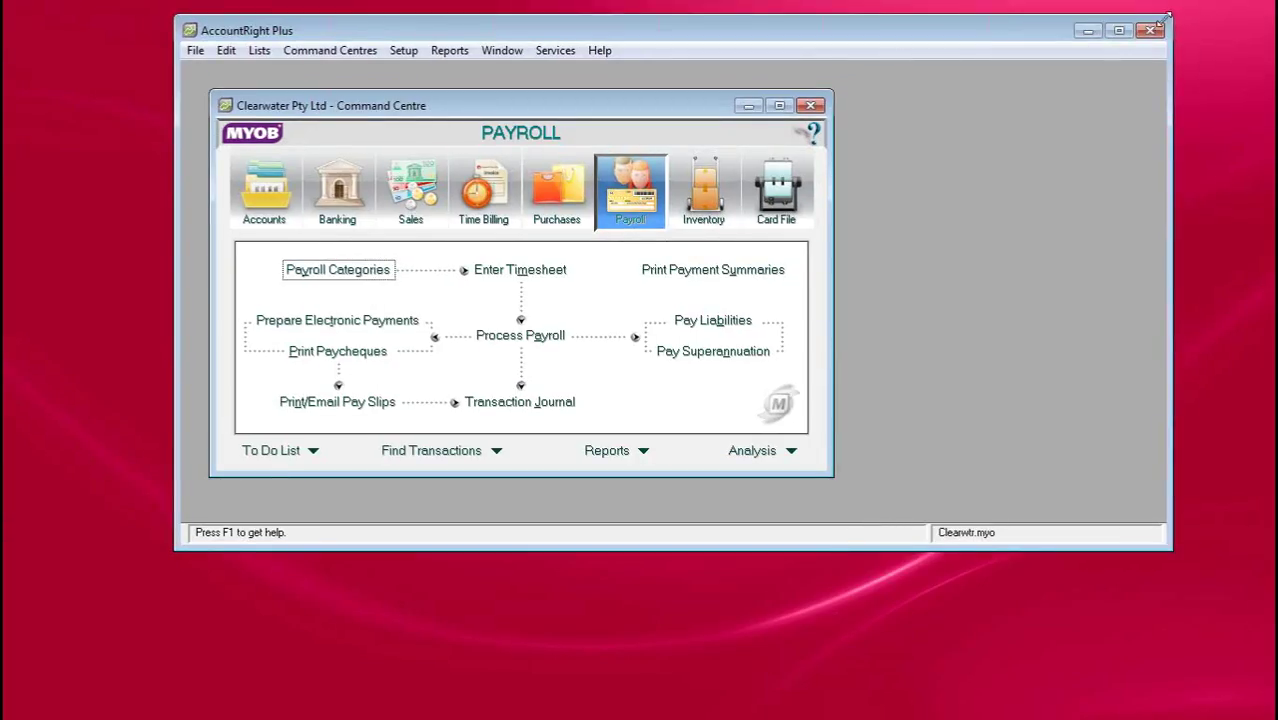
Maximise the program and Command Centre windows, and set the full-time work week in General Payroll Information to 38 hours
click(1137, 28)
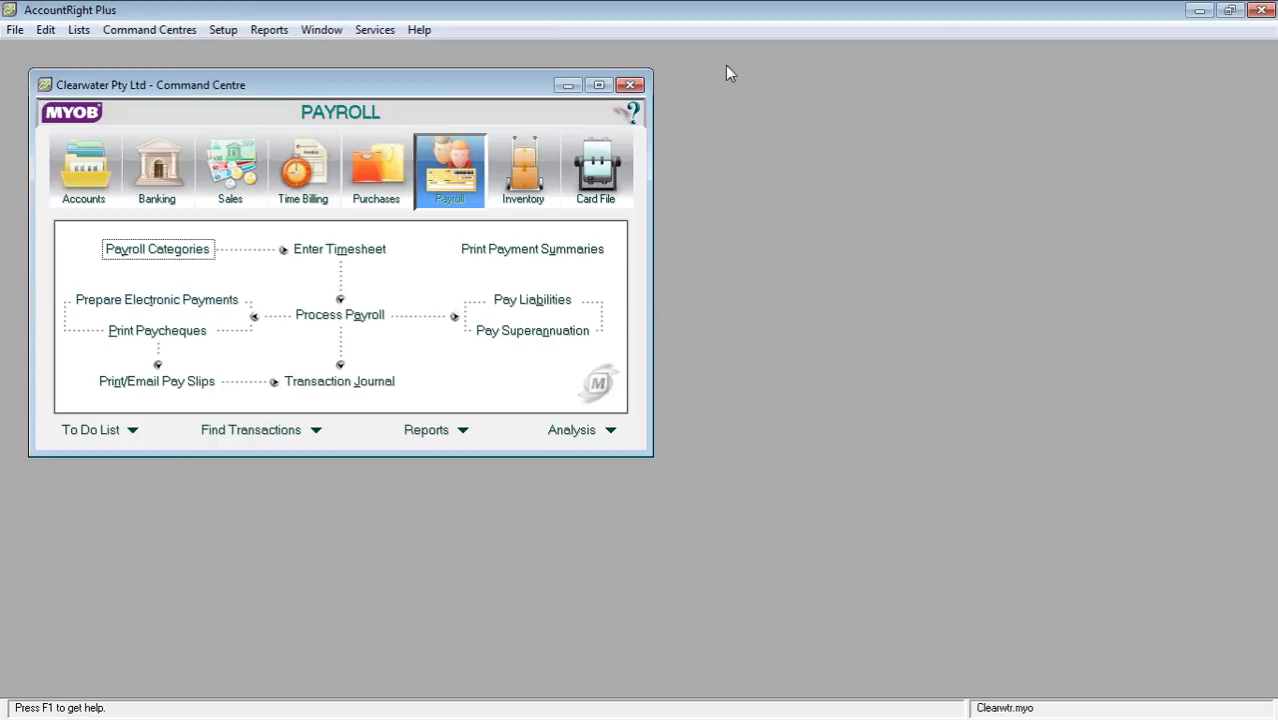
click(597, 85)
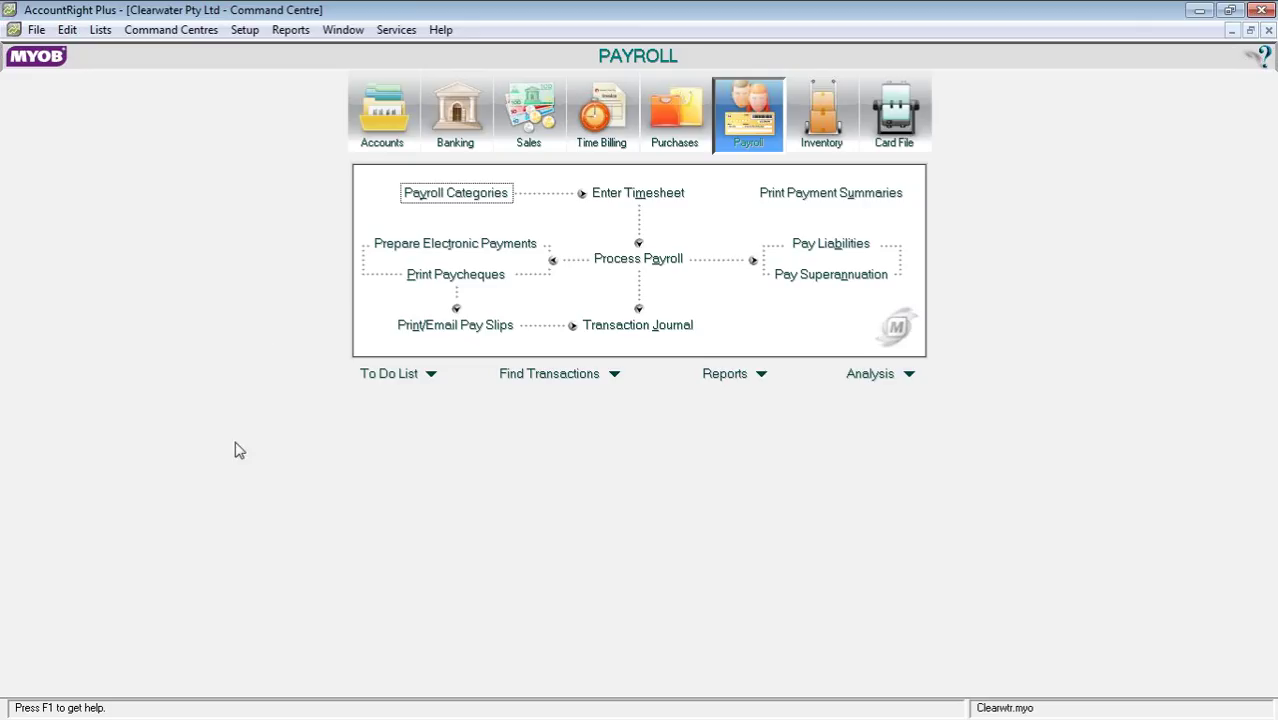
click(245, 30)
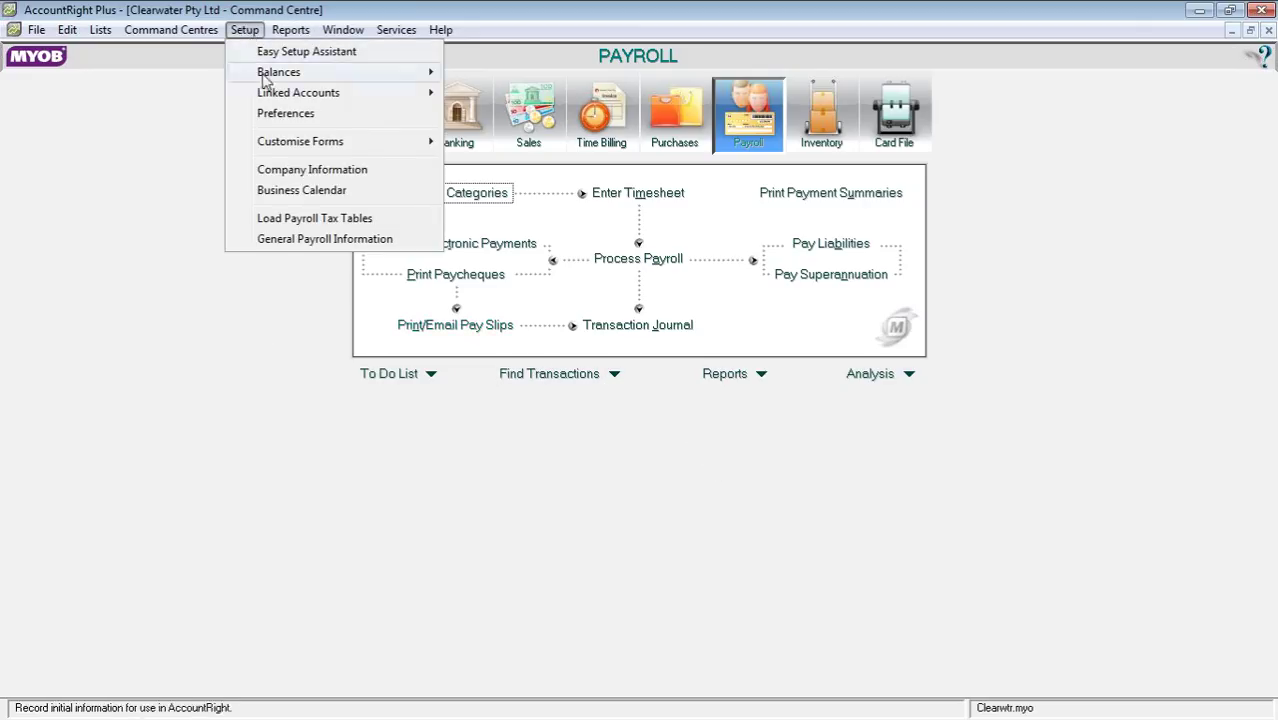
click(298, 240)
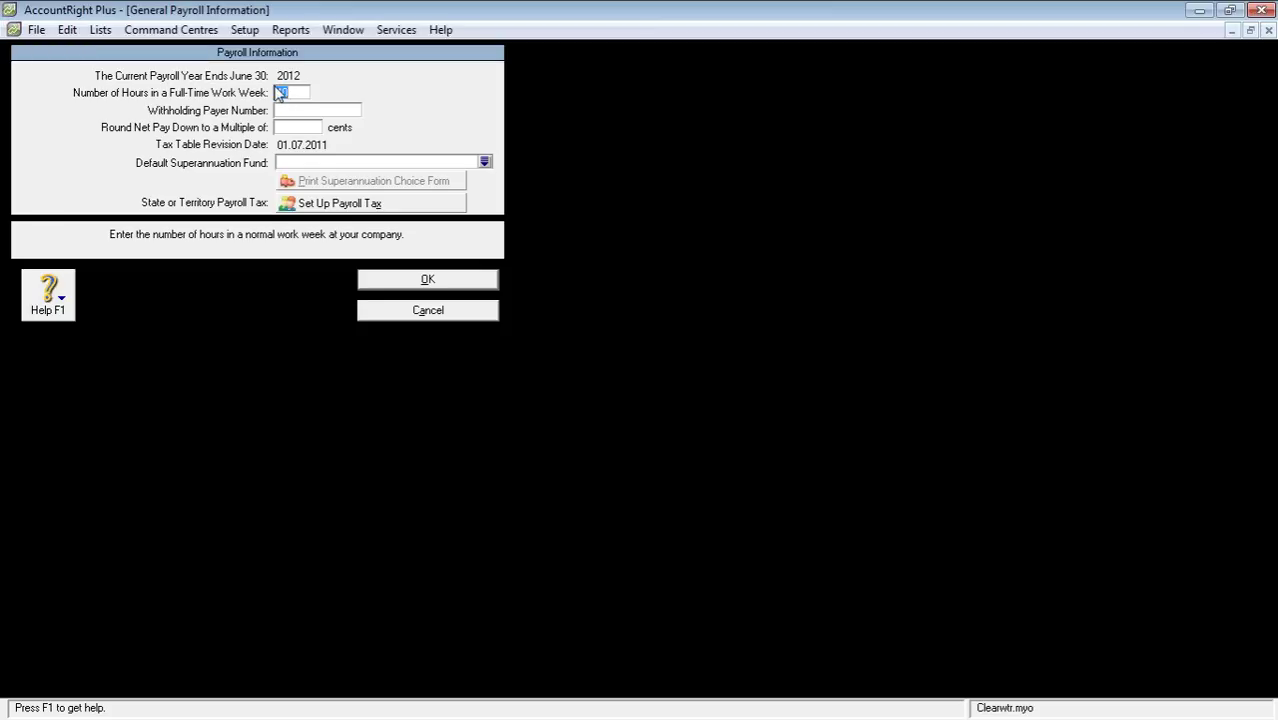
text(38)
key(Tab)
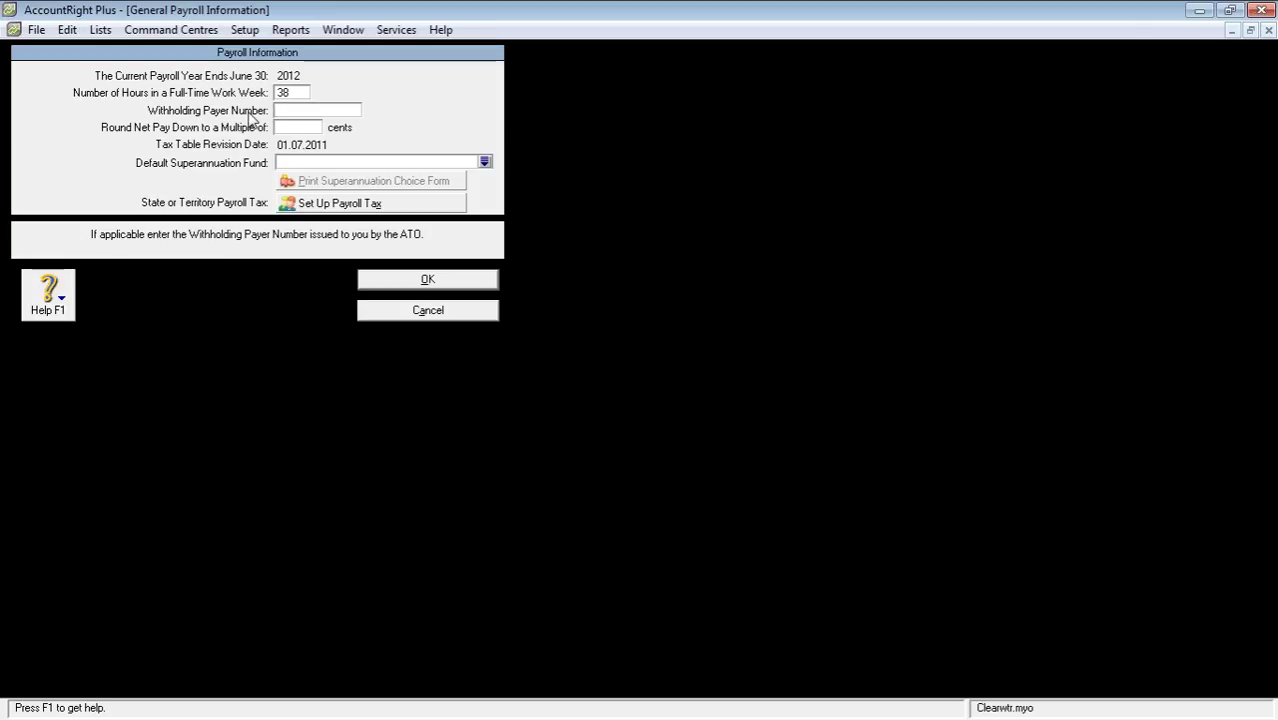
Leave the net pay rounding blank and choose Spectrum Super as the default superannuation fund
click(311, 127)
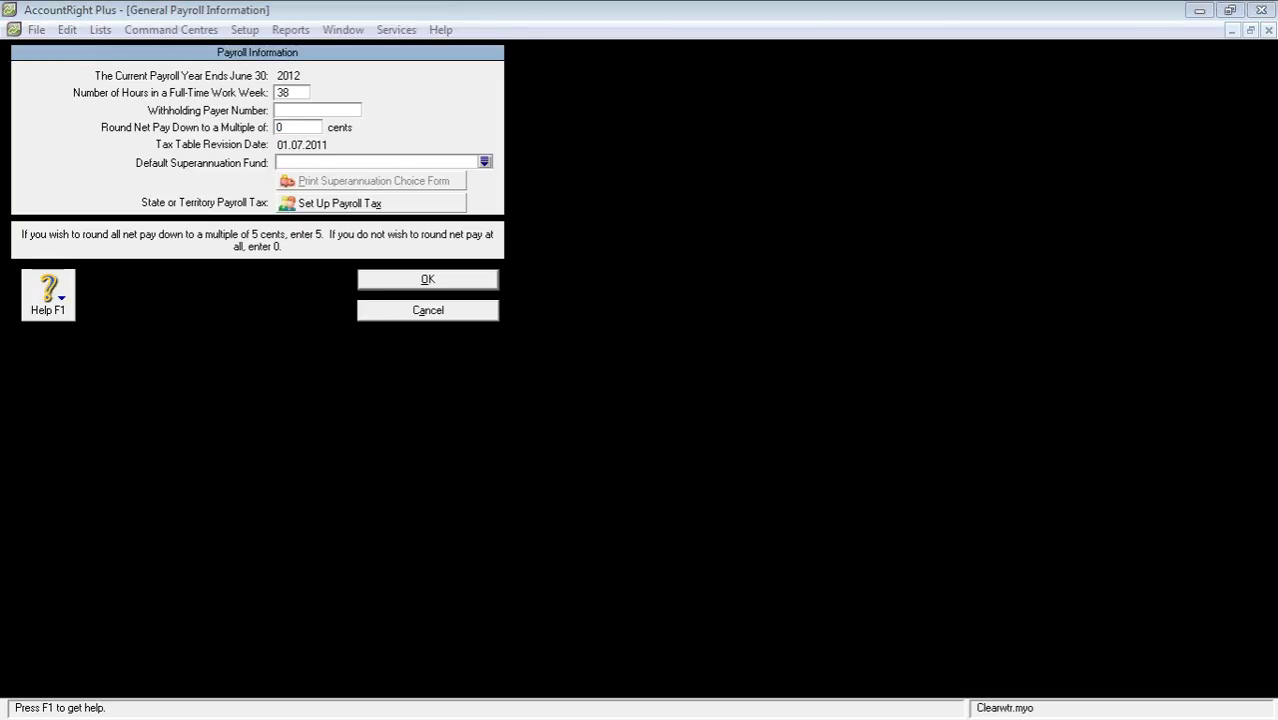
click(157, 163)
click(484, 162)
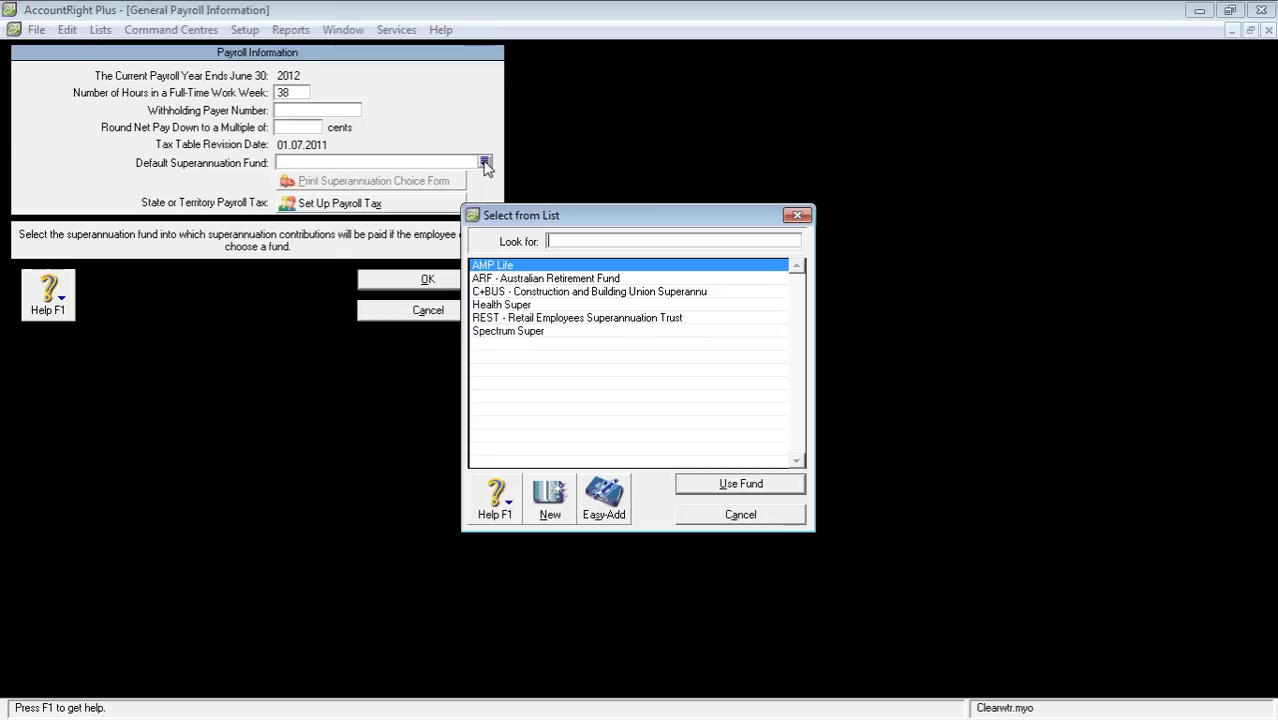
click(522, 338)
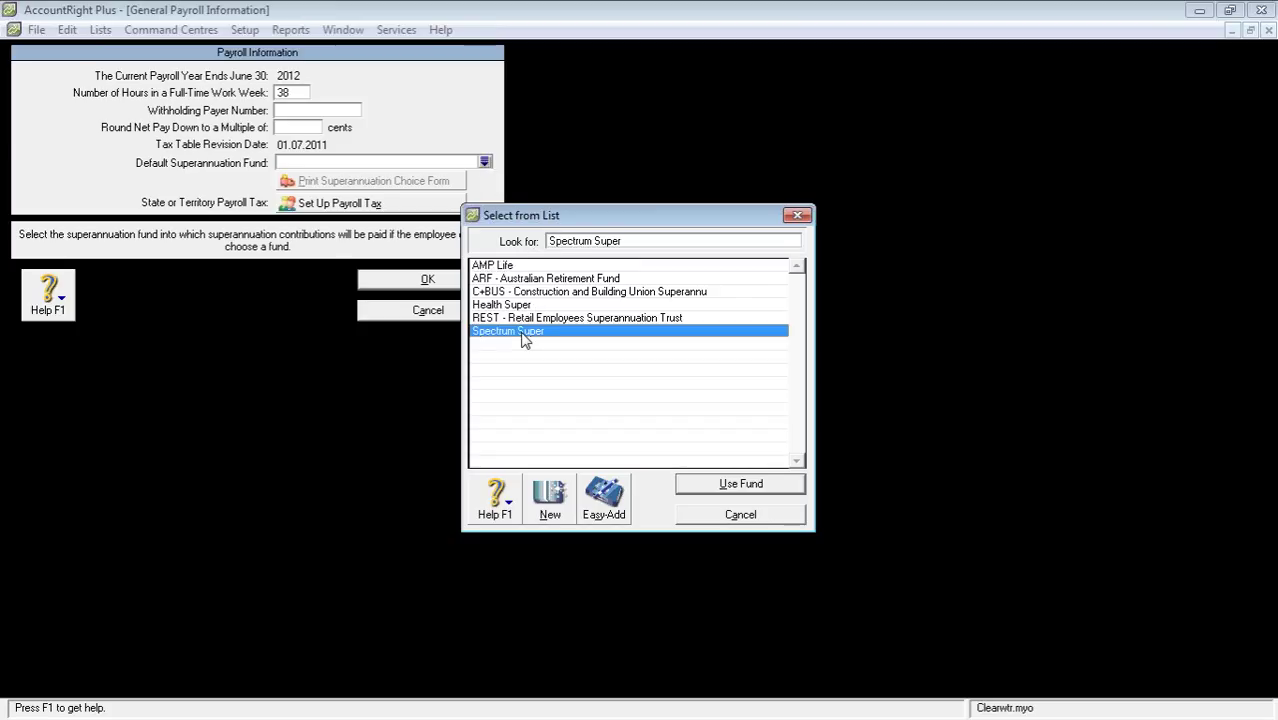
click(690, 490)
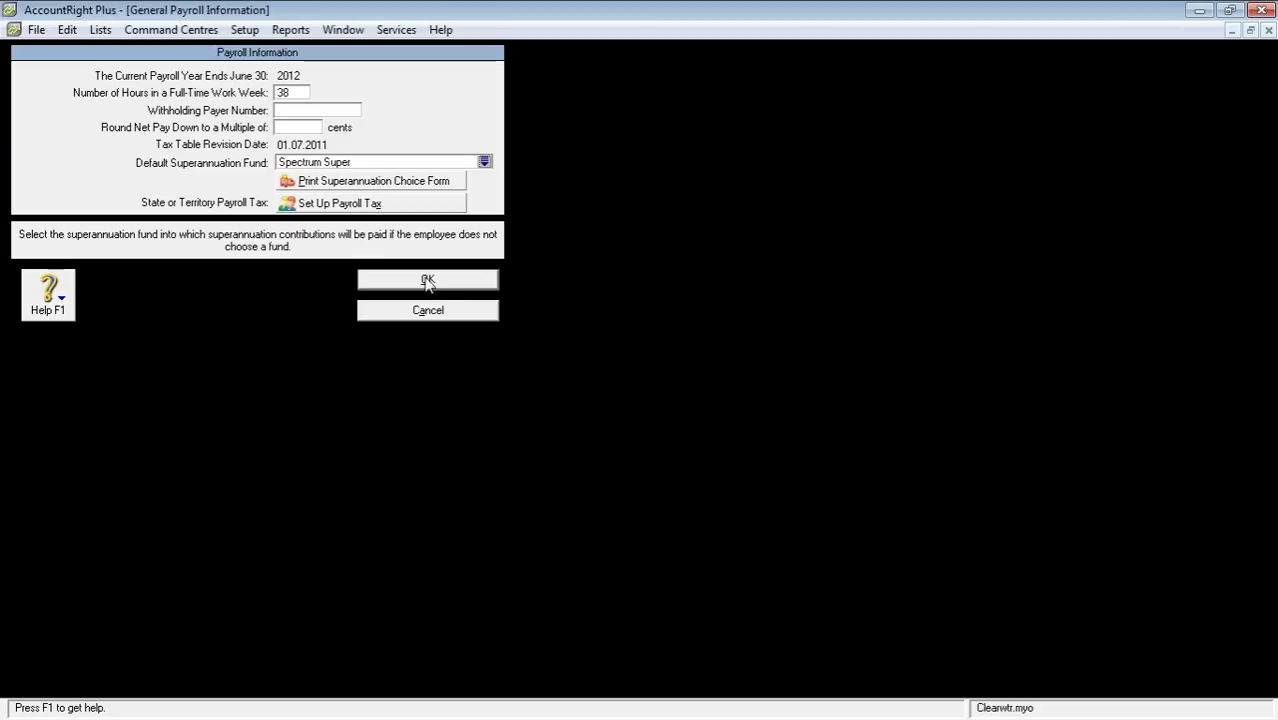
Print the superannuation choice form for only the first listed employee, using CutePDF Writer as the printer
click(352, 187)
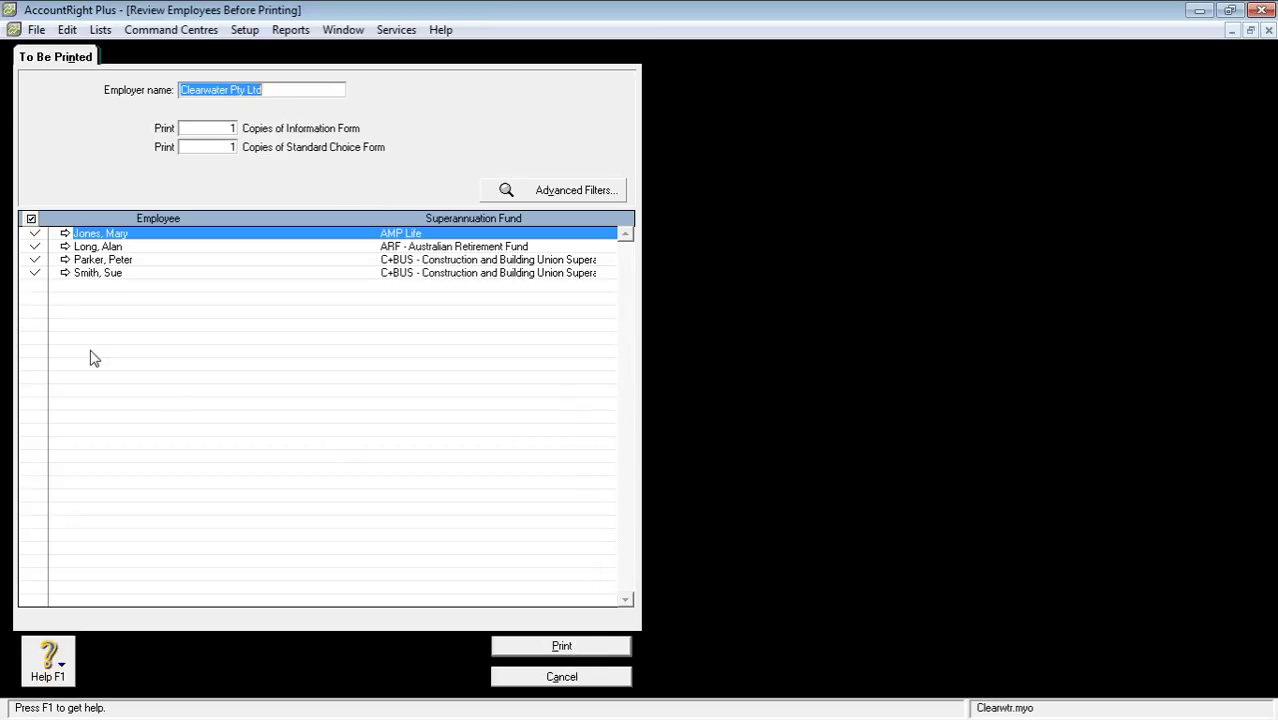
click(35, 246)
click(35, 259)
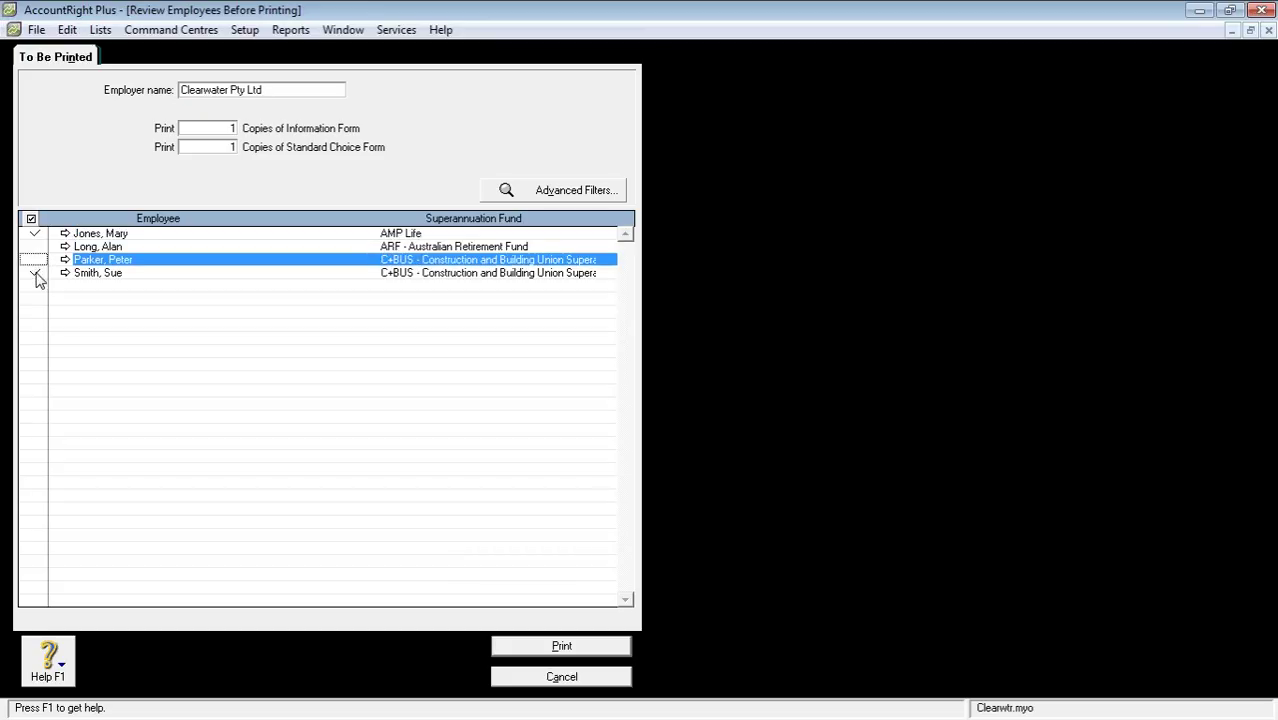
click(35, 272)
click(610, 648)
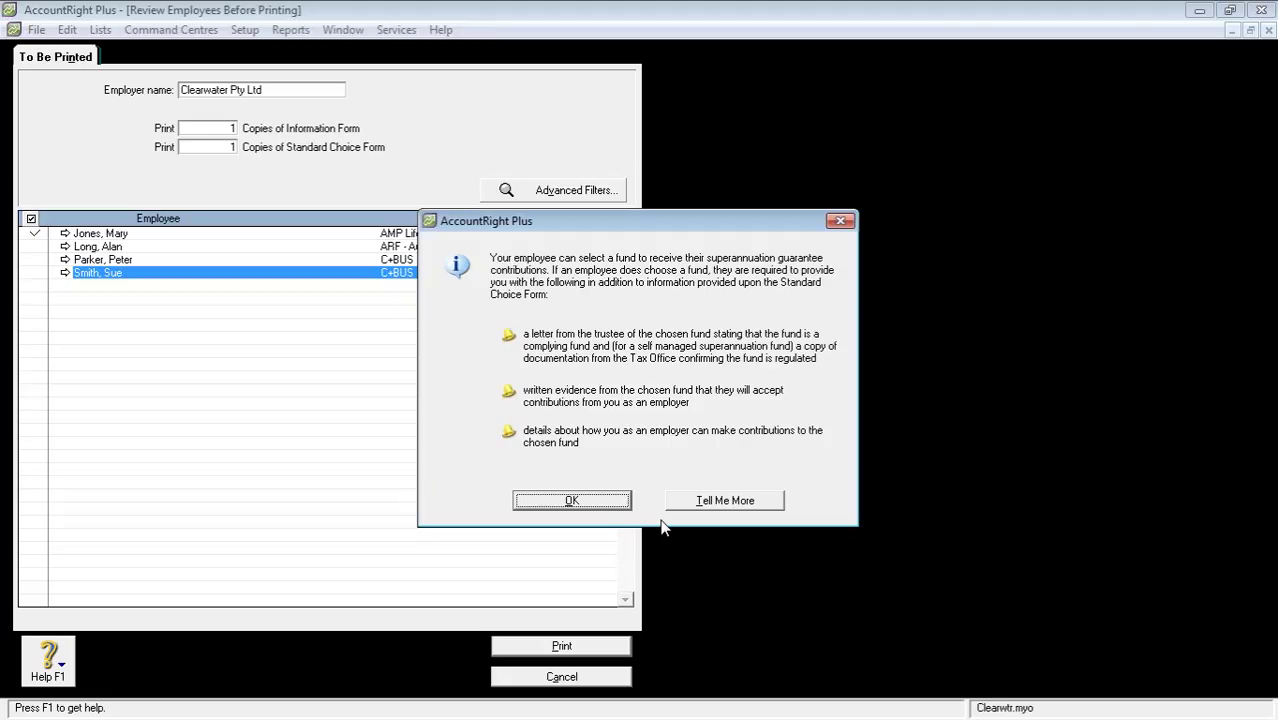
click(600, 502)
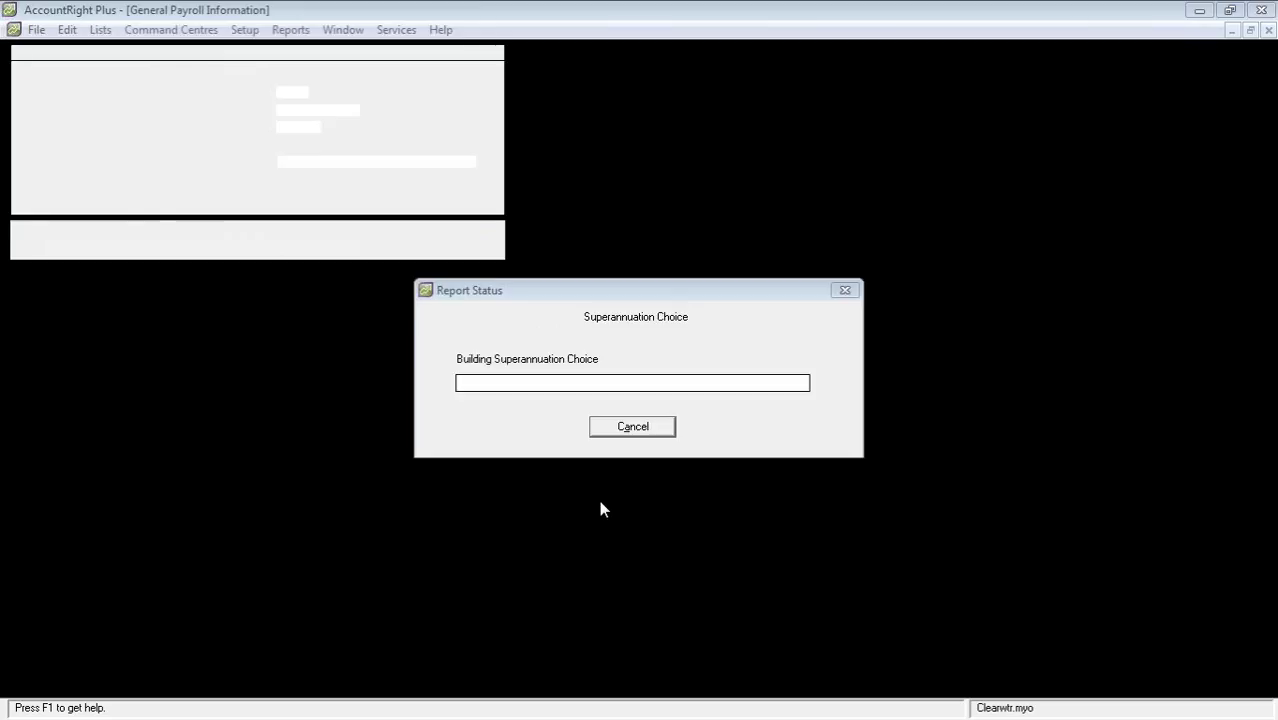
drag(645, 442, 485, 442)
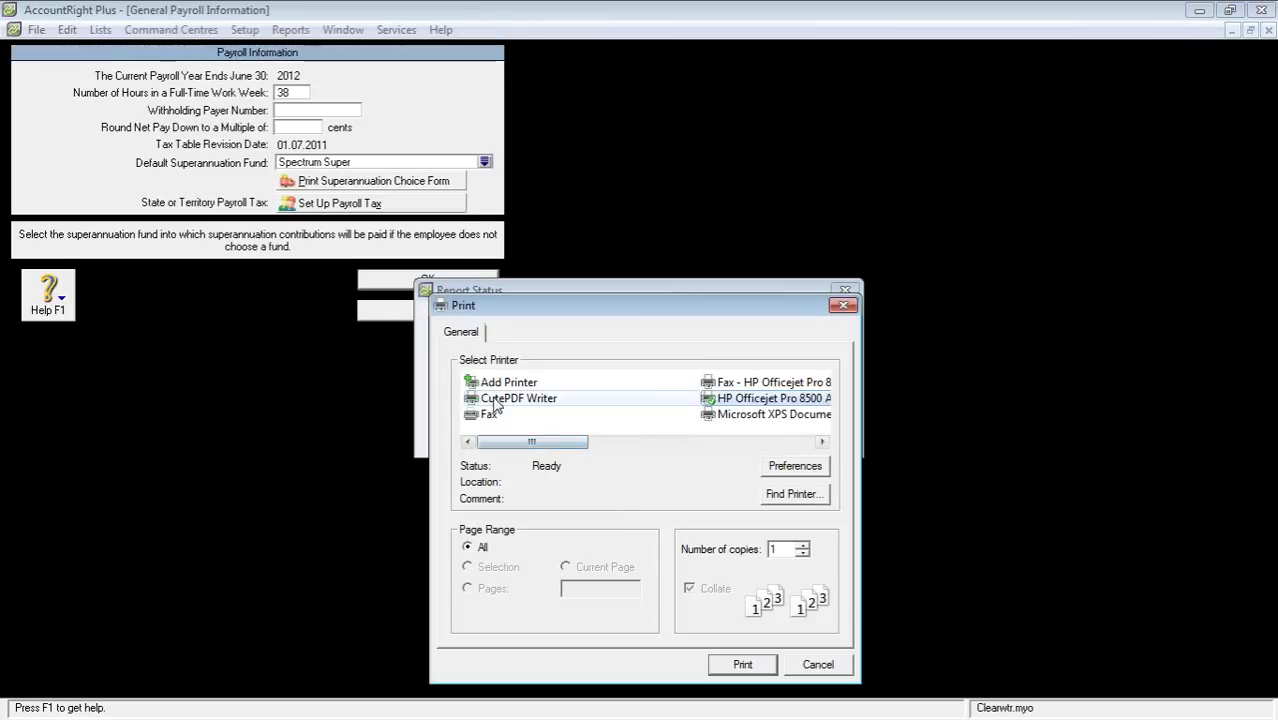
click(510, 398)
click(742, 664)
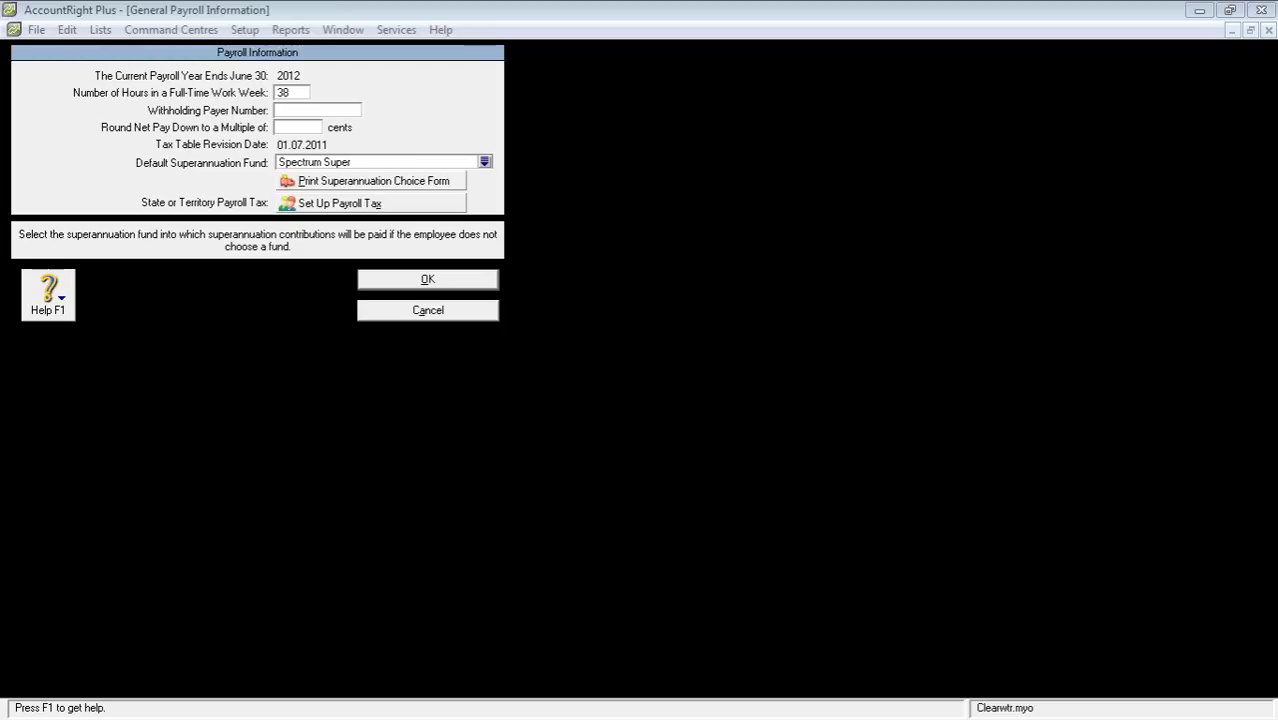
key(Tab)
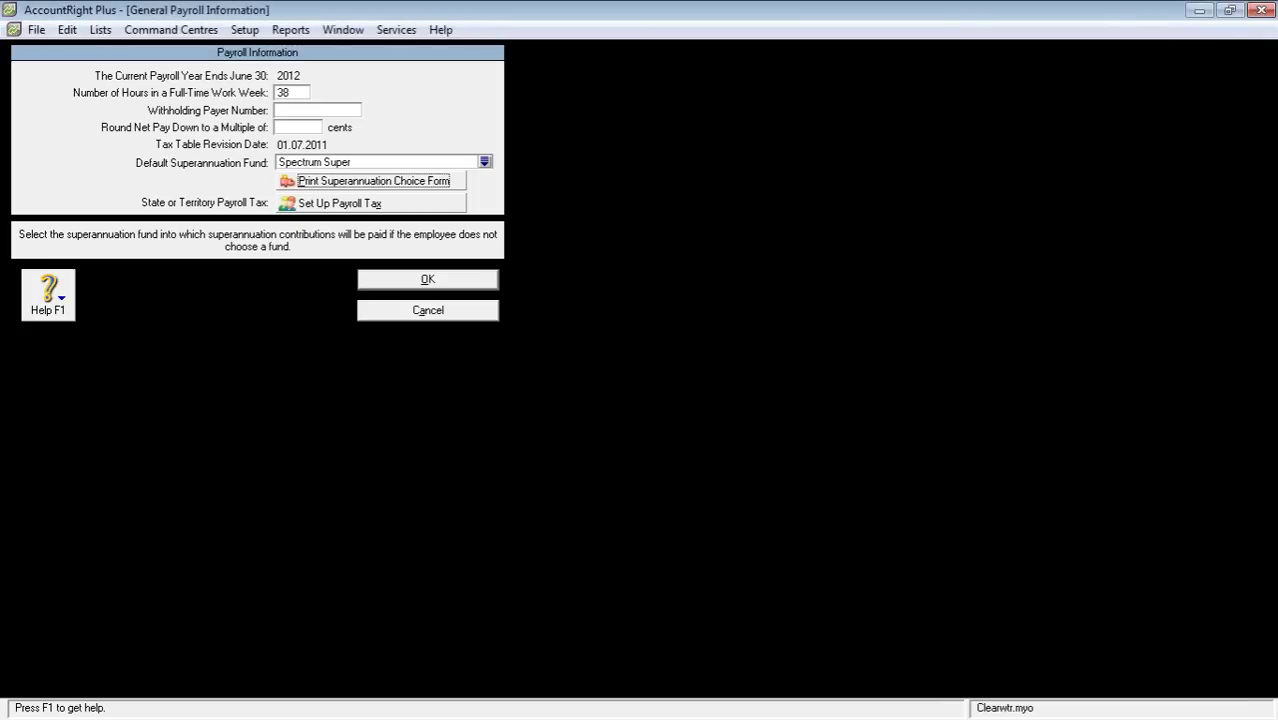
key(alt+Tab)
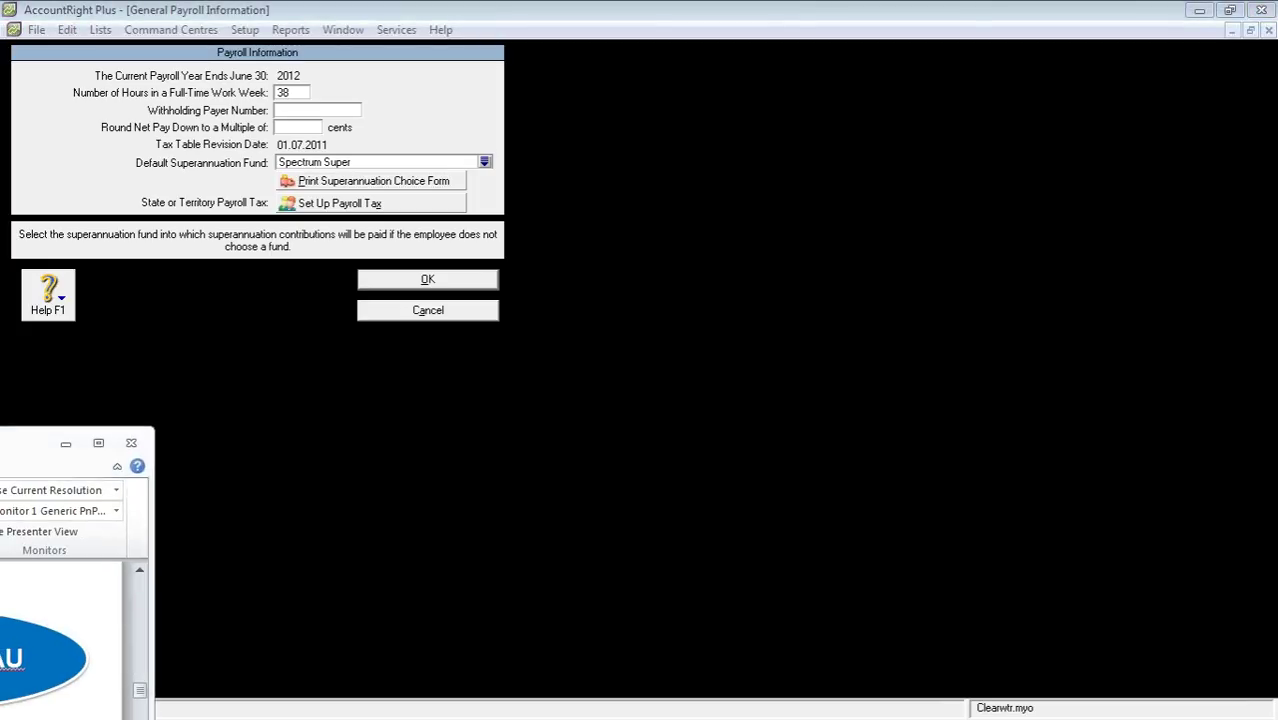
key(alt+Tab)
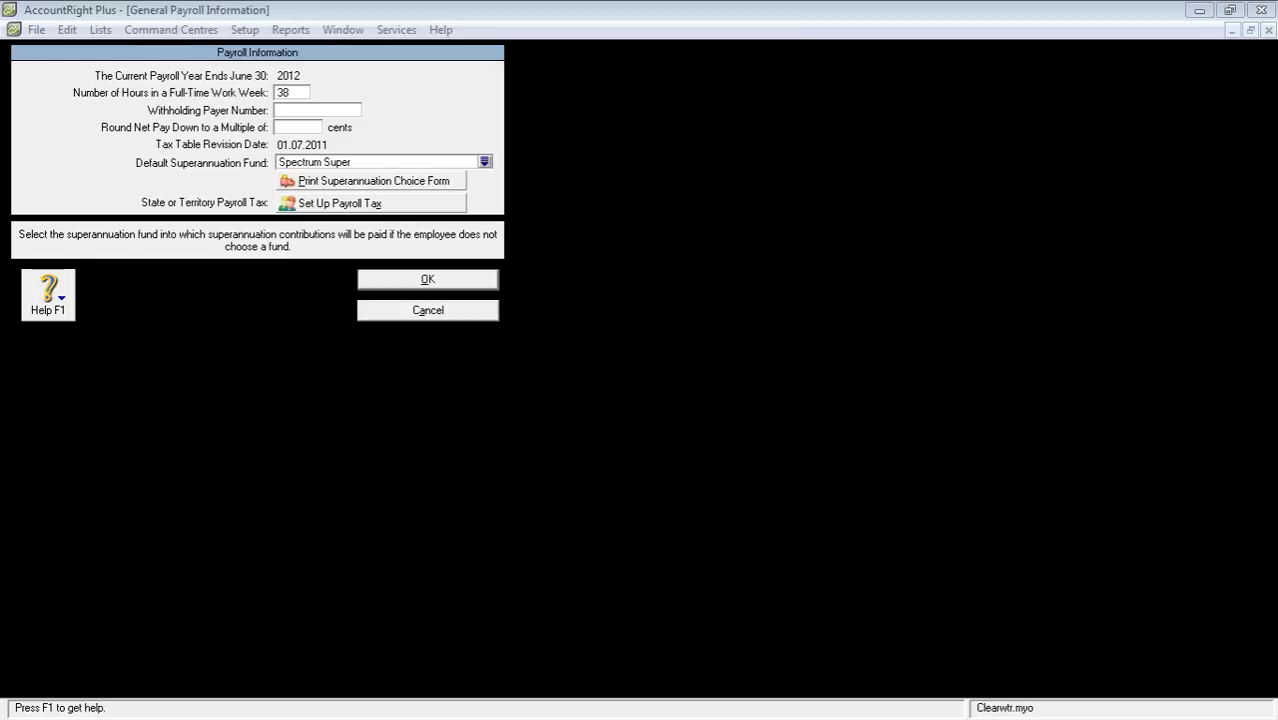
Print the first employee's superannuation choice form again to CutePDF Writer, excluding the other three employees
click(420, 182)
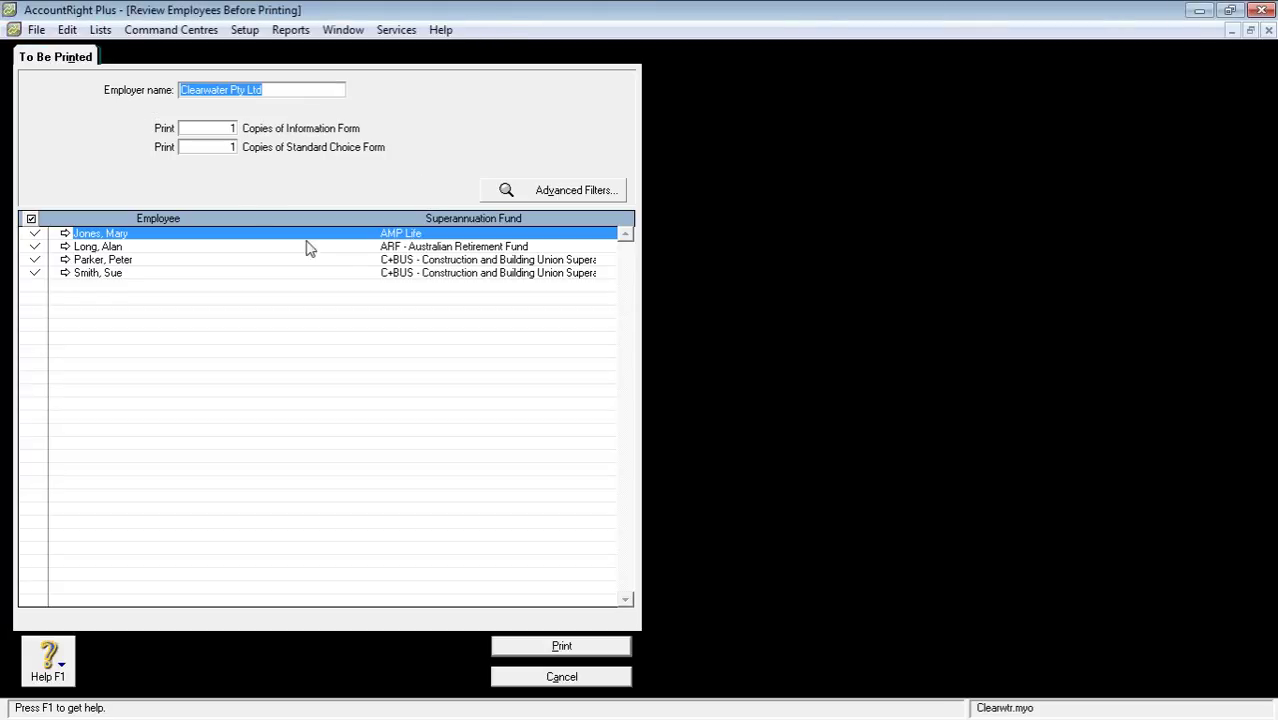
click(35, 246)
click(36, 259)
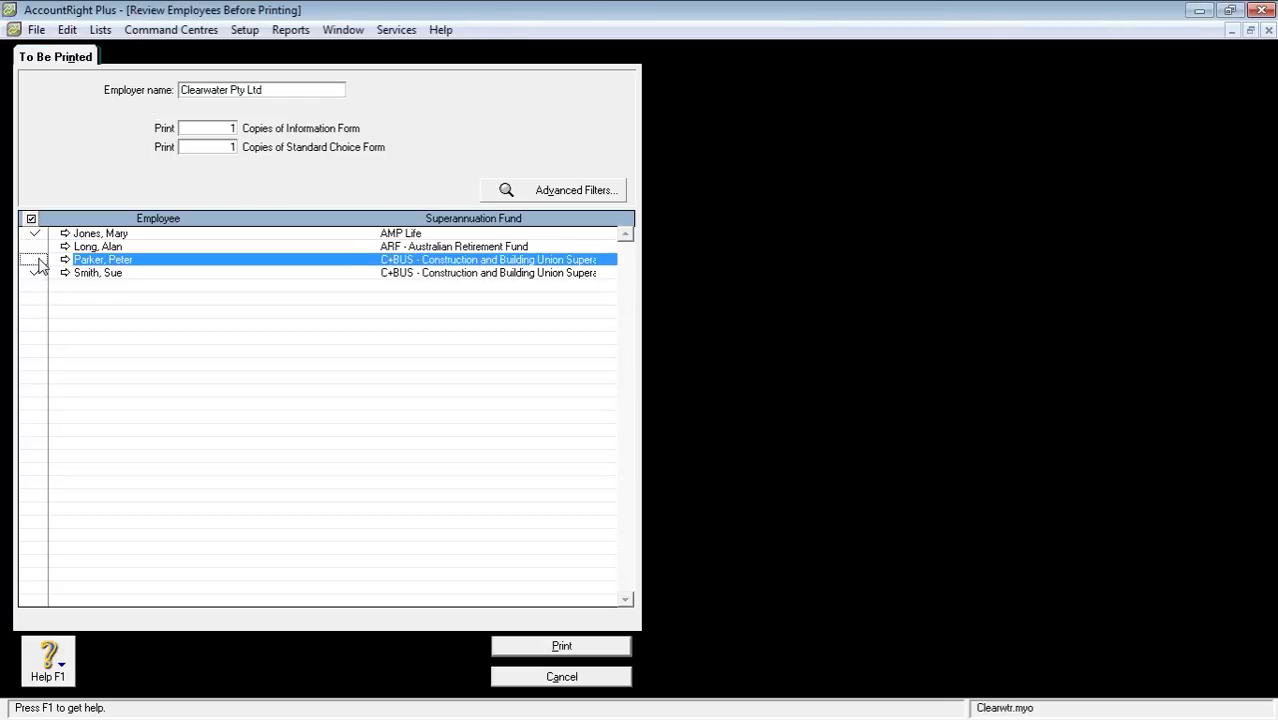
click(35, 272)
click(516, 643)
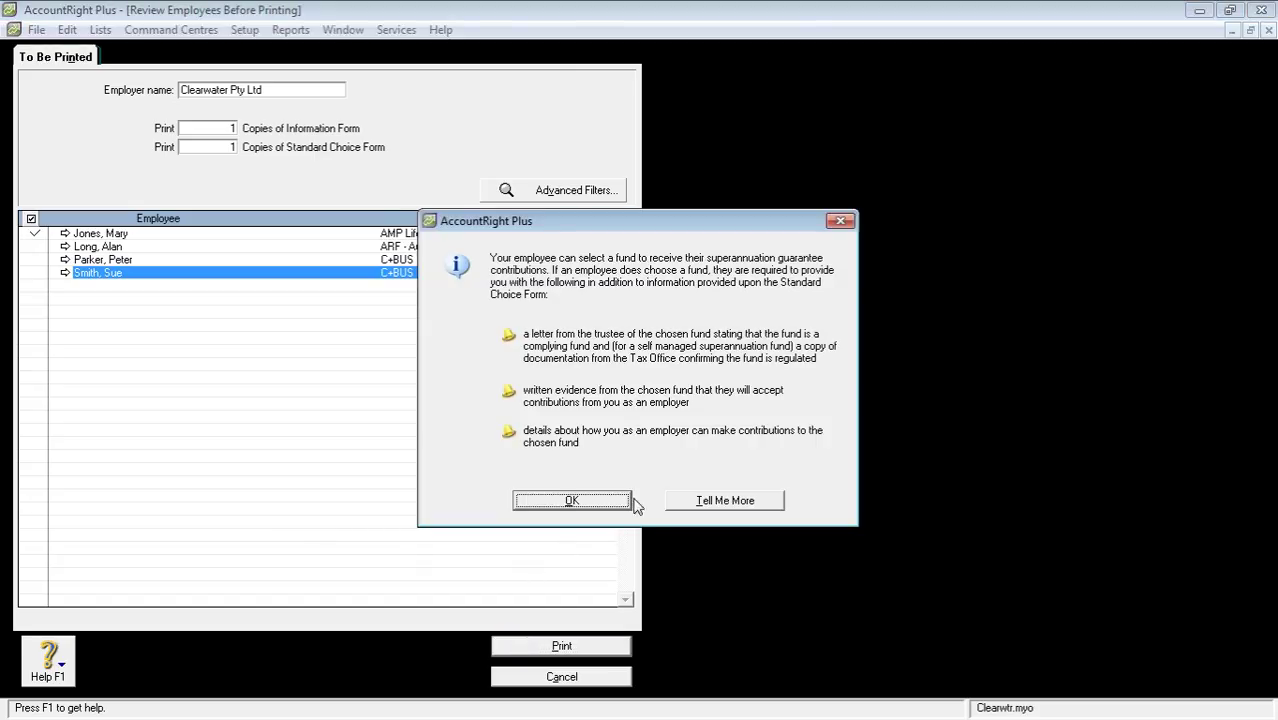
click(600, 497)
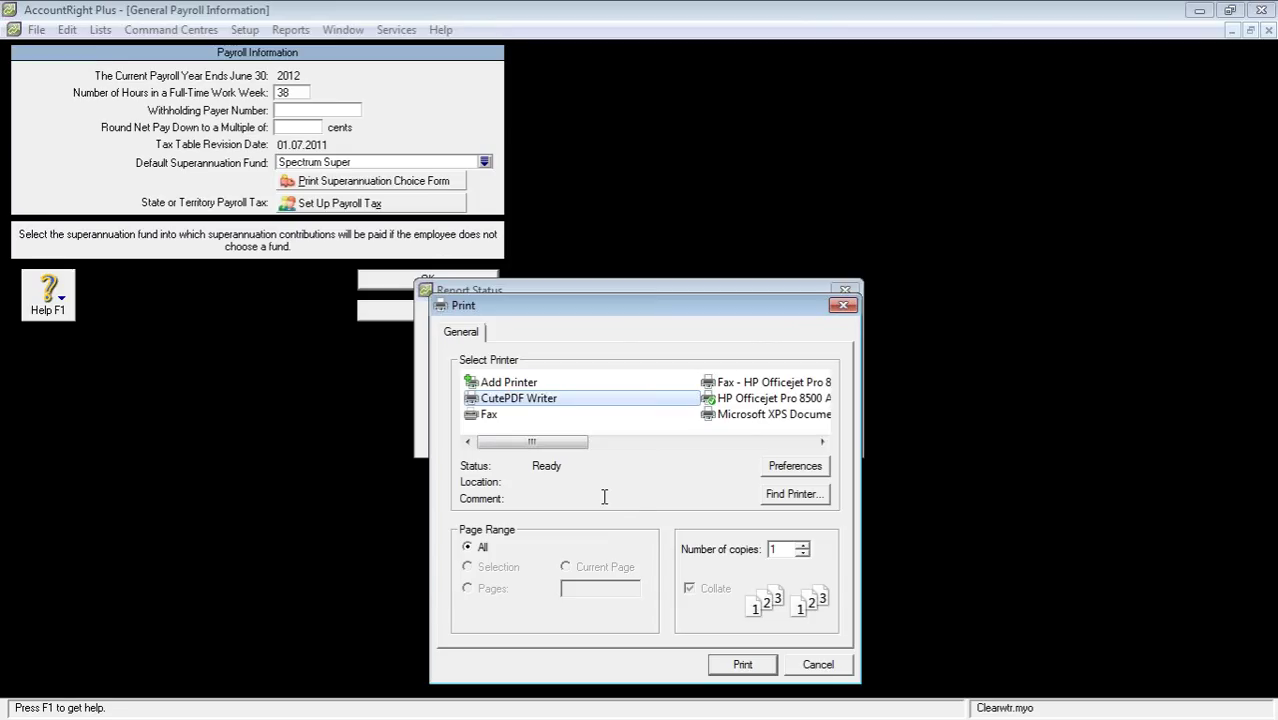
click(729, 666)
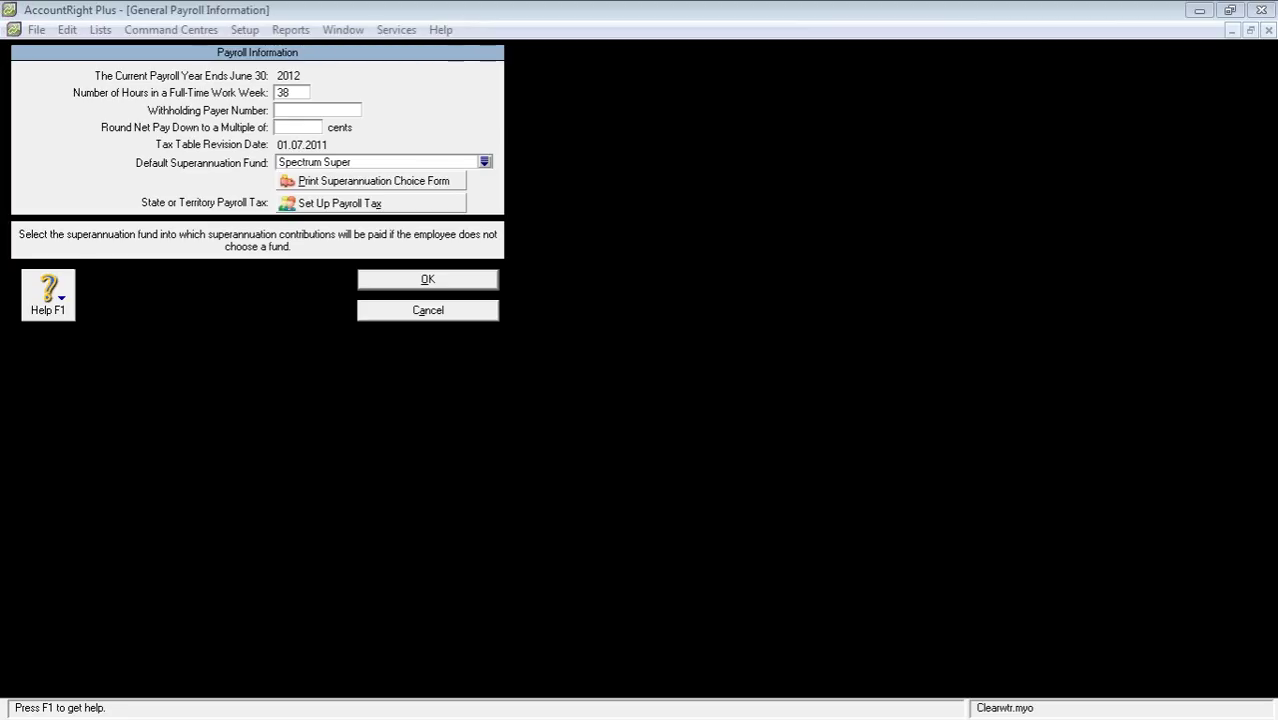
Switch to Adobe Reader and examine form.pdf, including the employee section, the employer's chosen fund and the previous superannuation contributions
click(1200, 11)
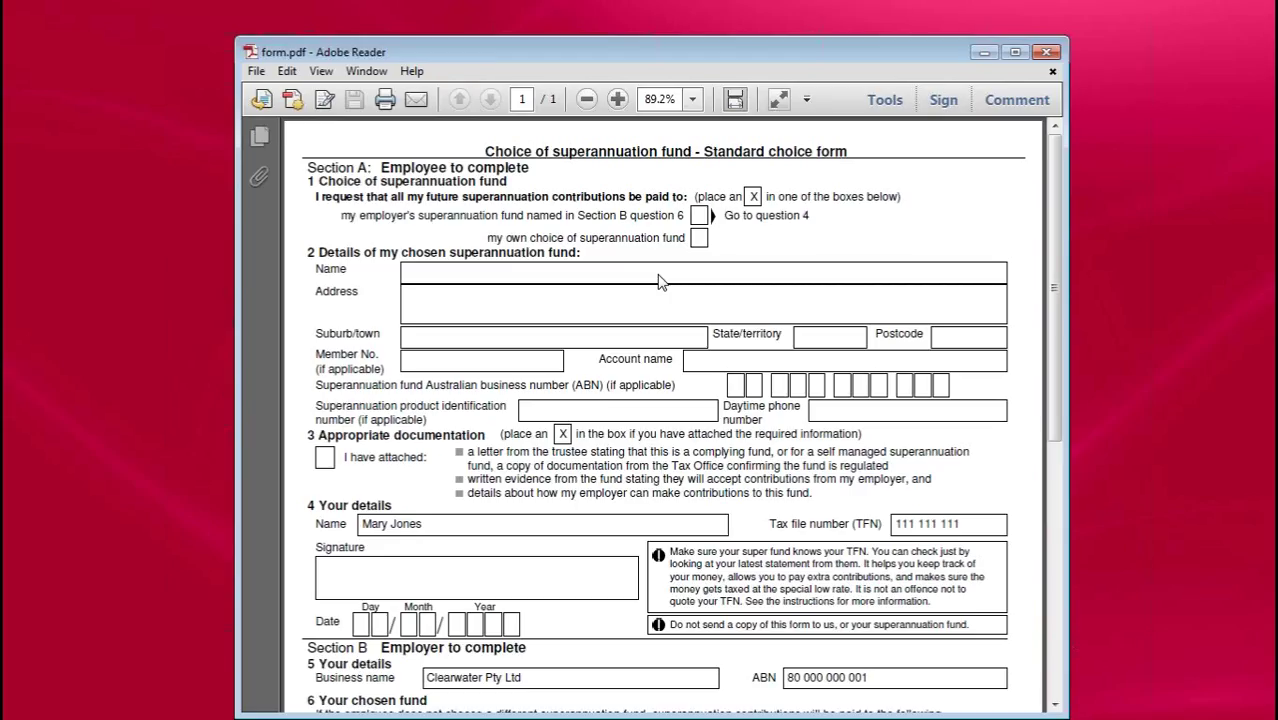
scroll(658, 282, down, 4)
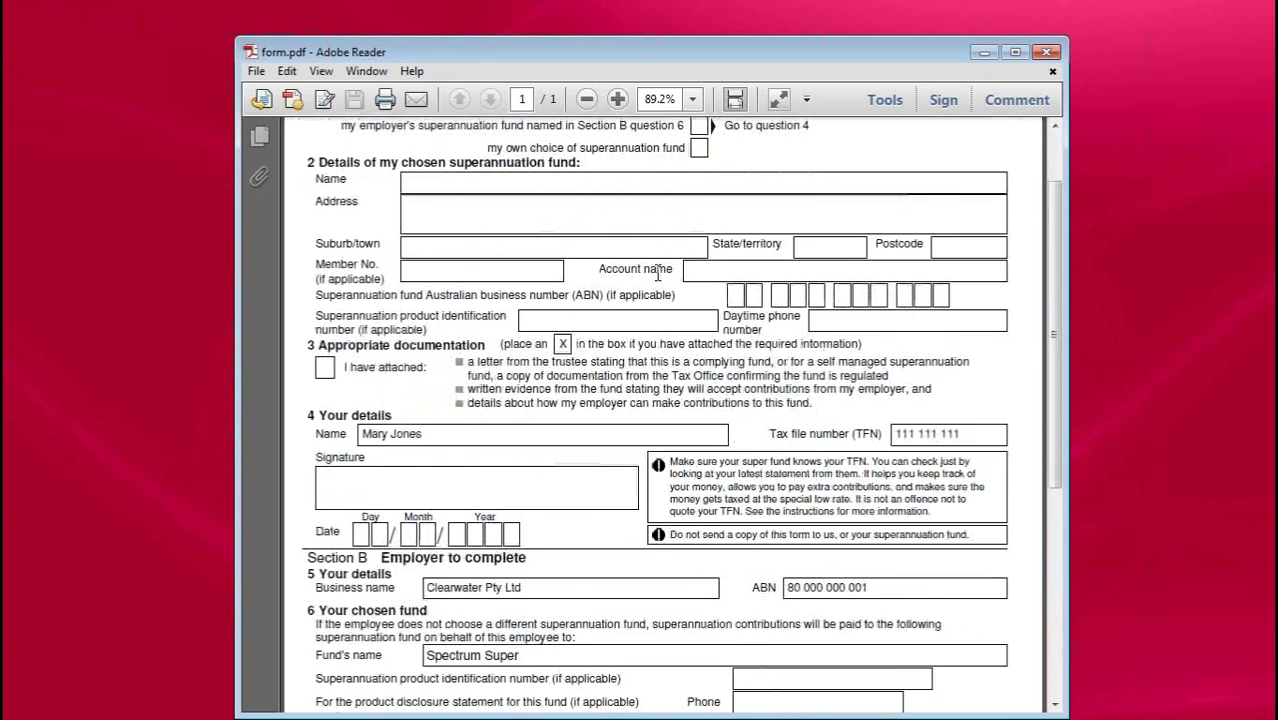
scroll(660, 281, up, 3)
scroll(568, 230, up, 1)
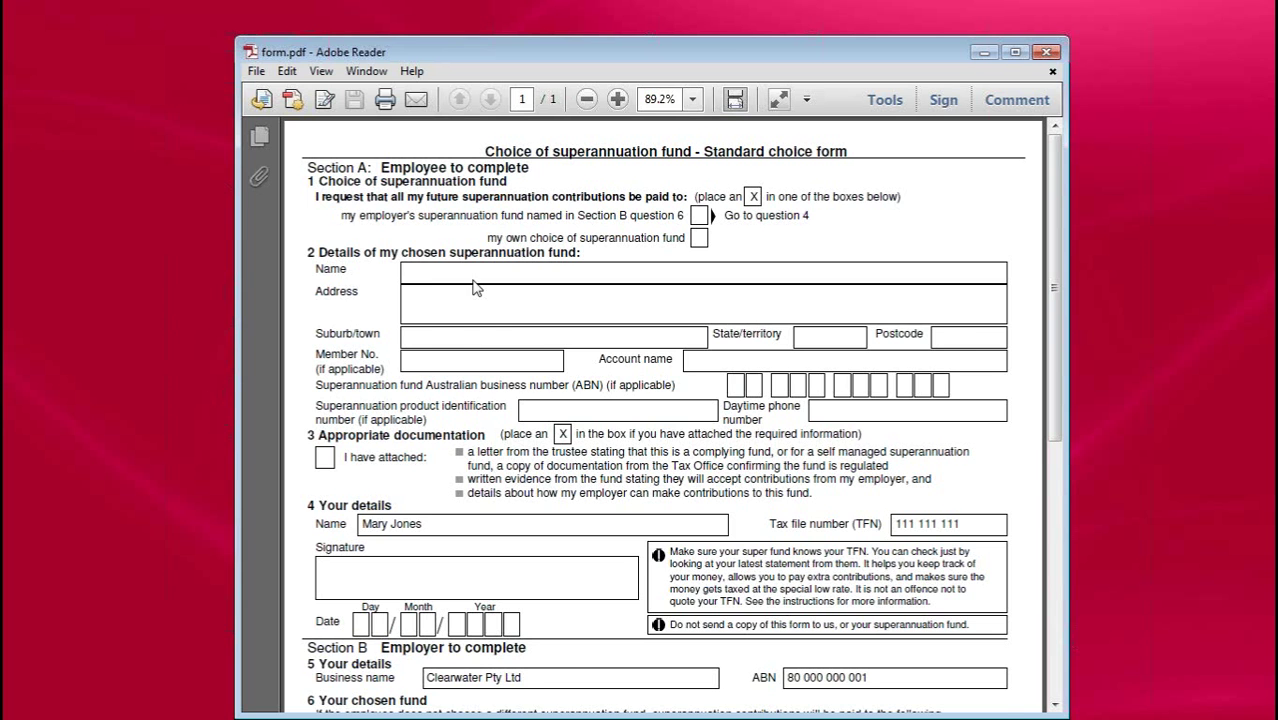
scroll(478, 308, down, 5)
scroll(478, 308, down, 5)
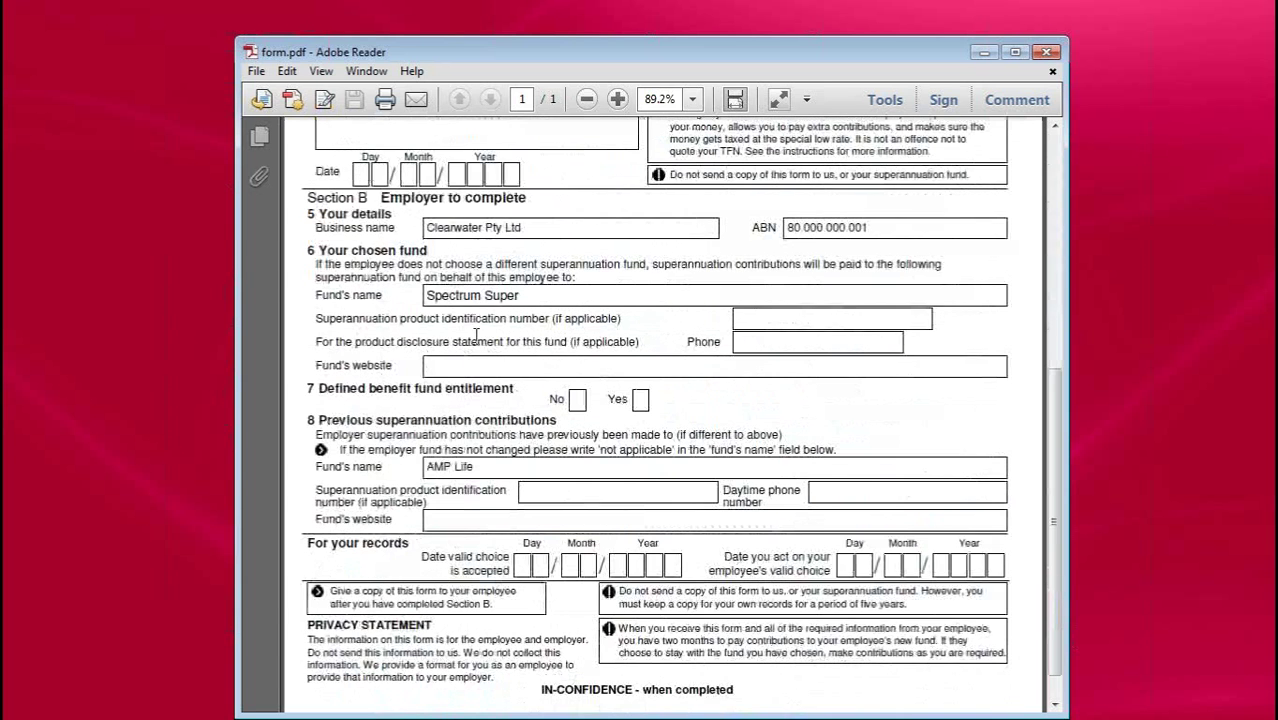
drag(398, 277, 534, 300)
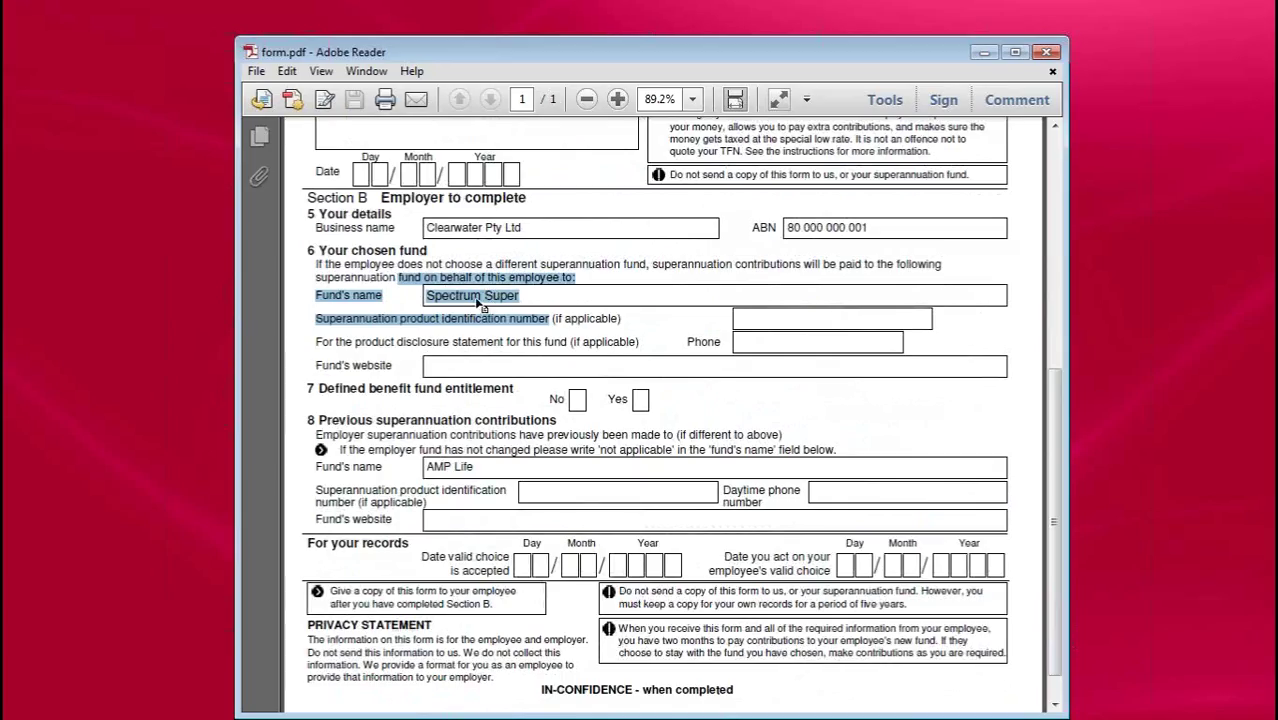
scroll(480, 303, down, 1)
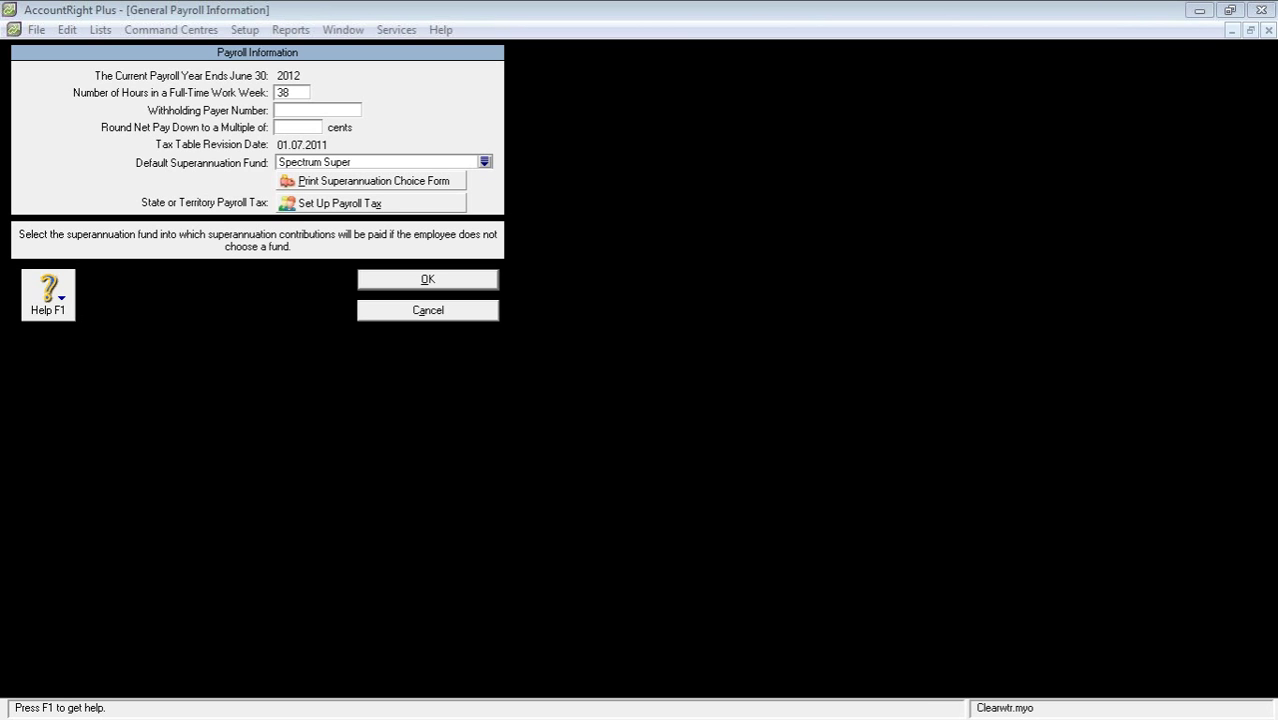
Switch back to AccountRight Plus, save the general payroll information and load the payroll tax tables
click(413, 282)
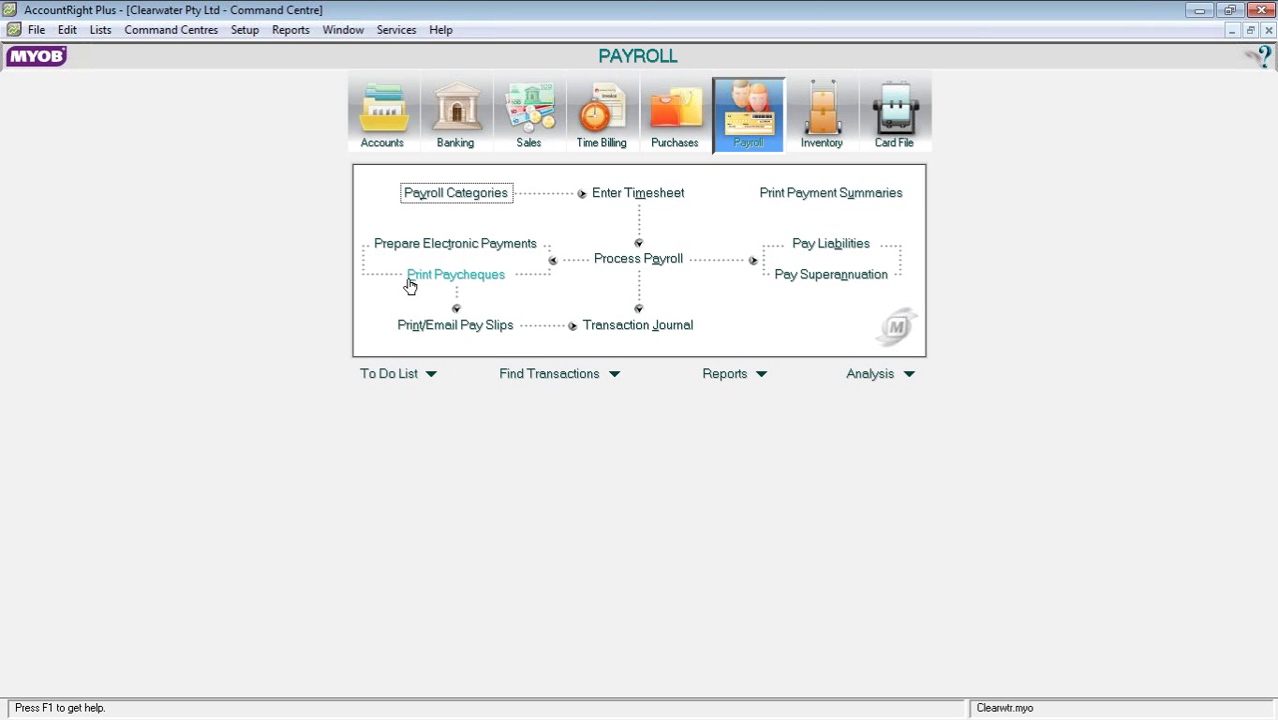
click(245, 31)
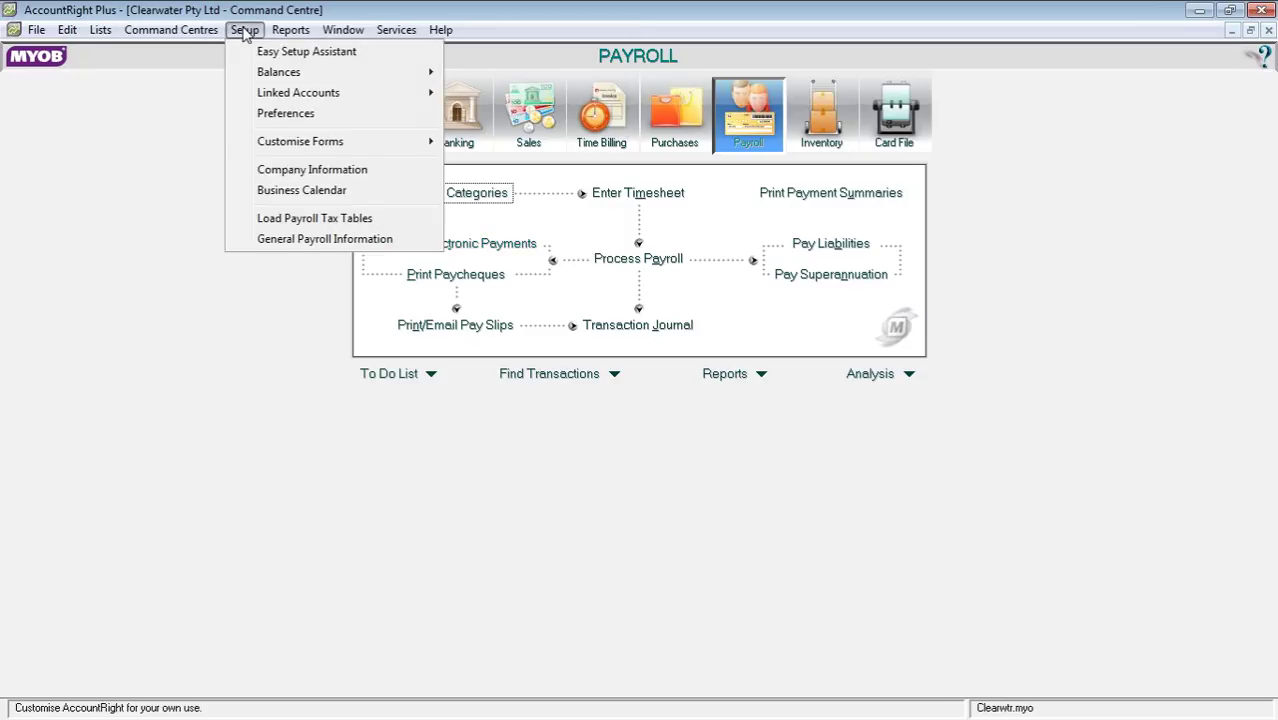
click(330, 220)
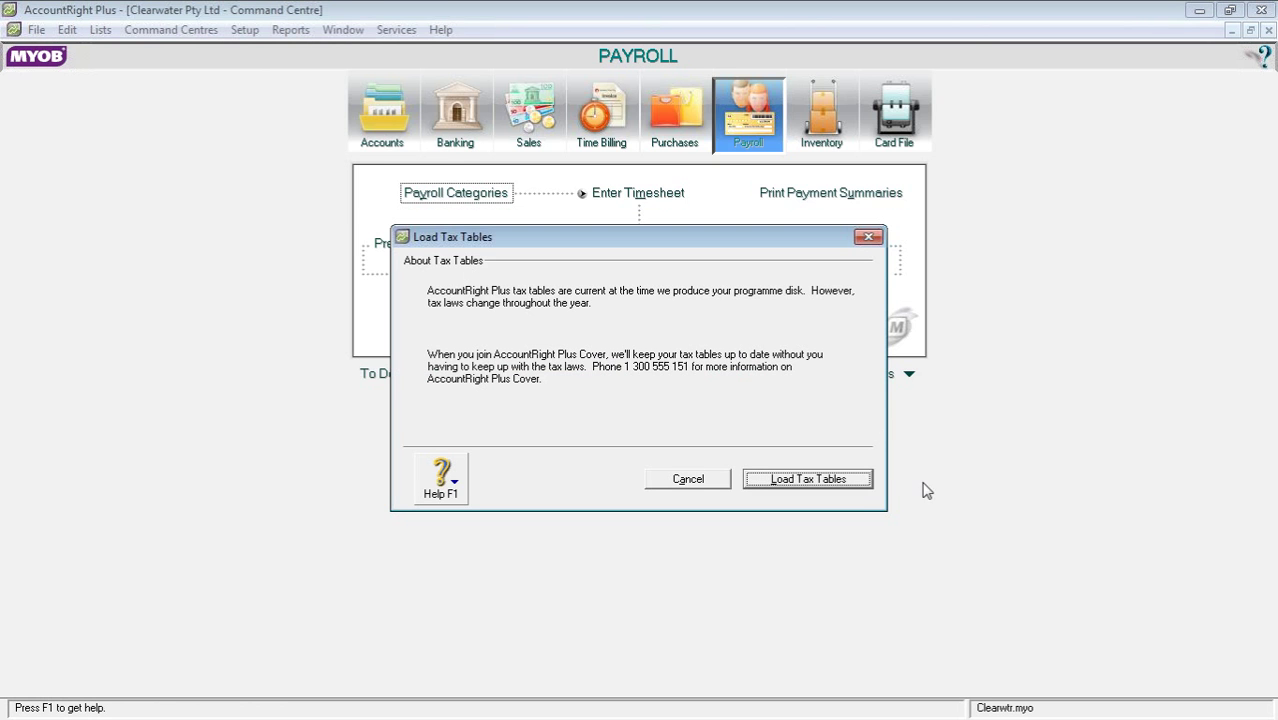
click(846, 481)
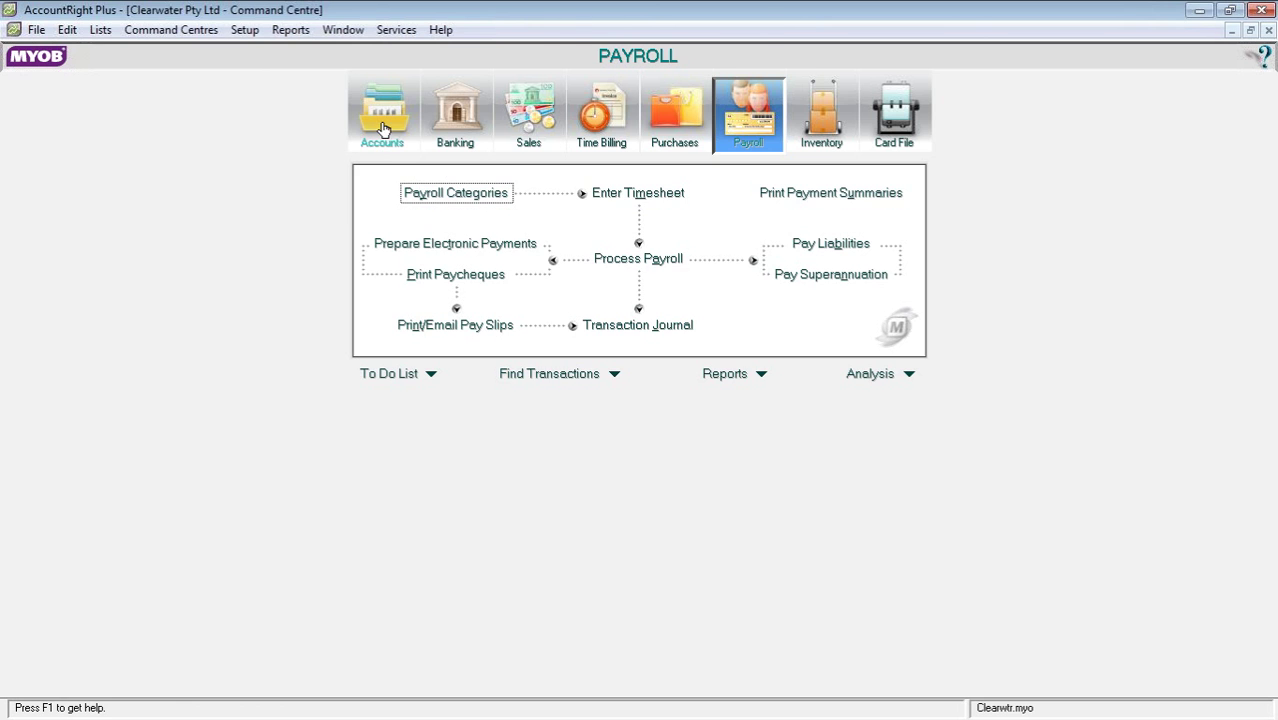
click(250, 31)
click(297, 228)
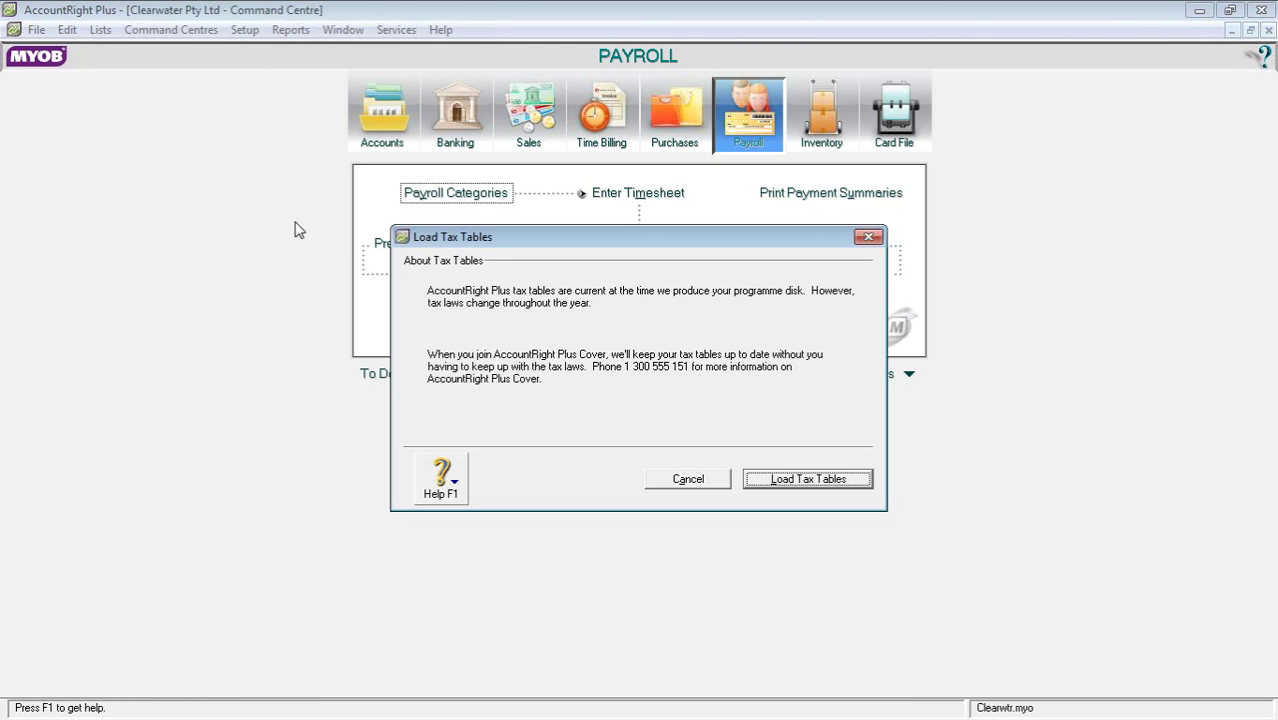
click(707, 484)
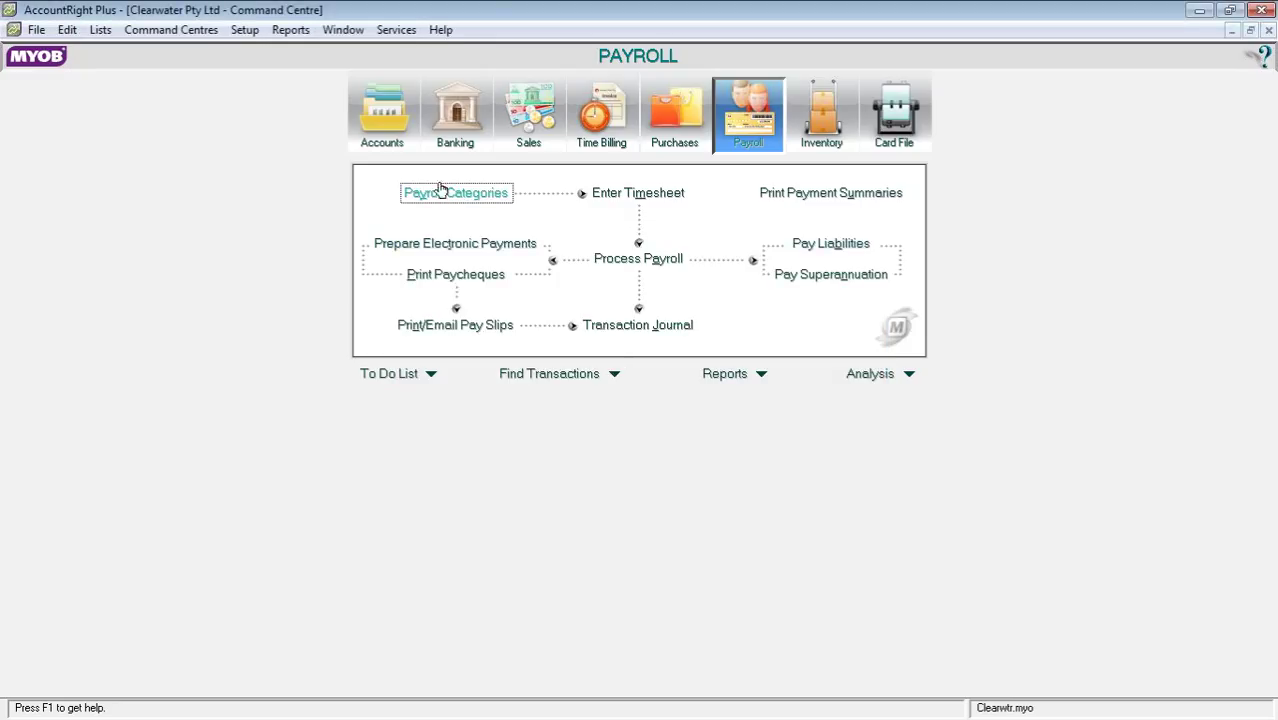
Check the payroll tax tables date in the Company Data Auditor's company file overview, then close the auditor
click(380, 118)
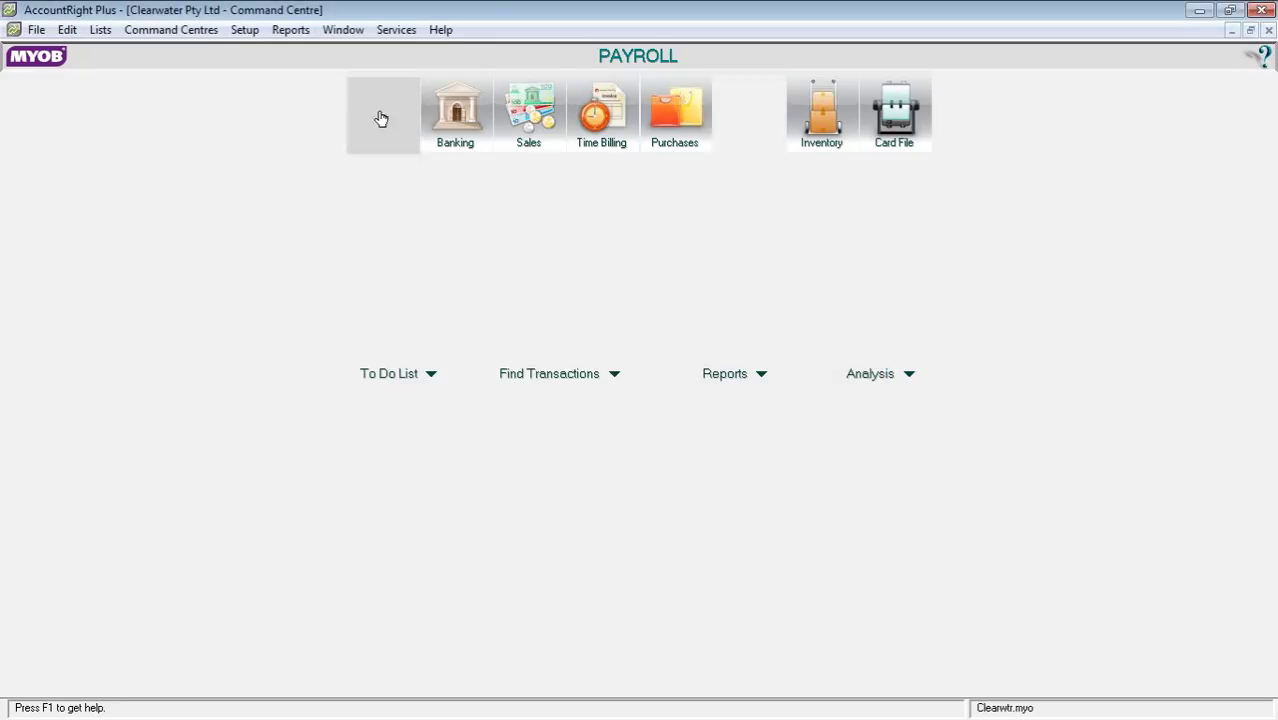
click(848, 244)
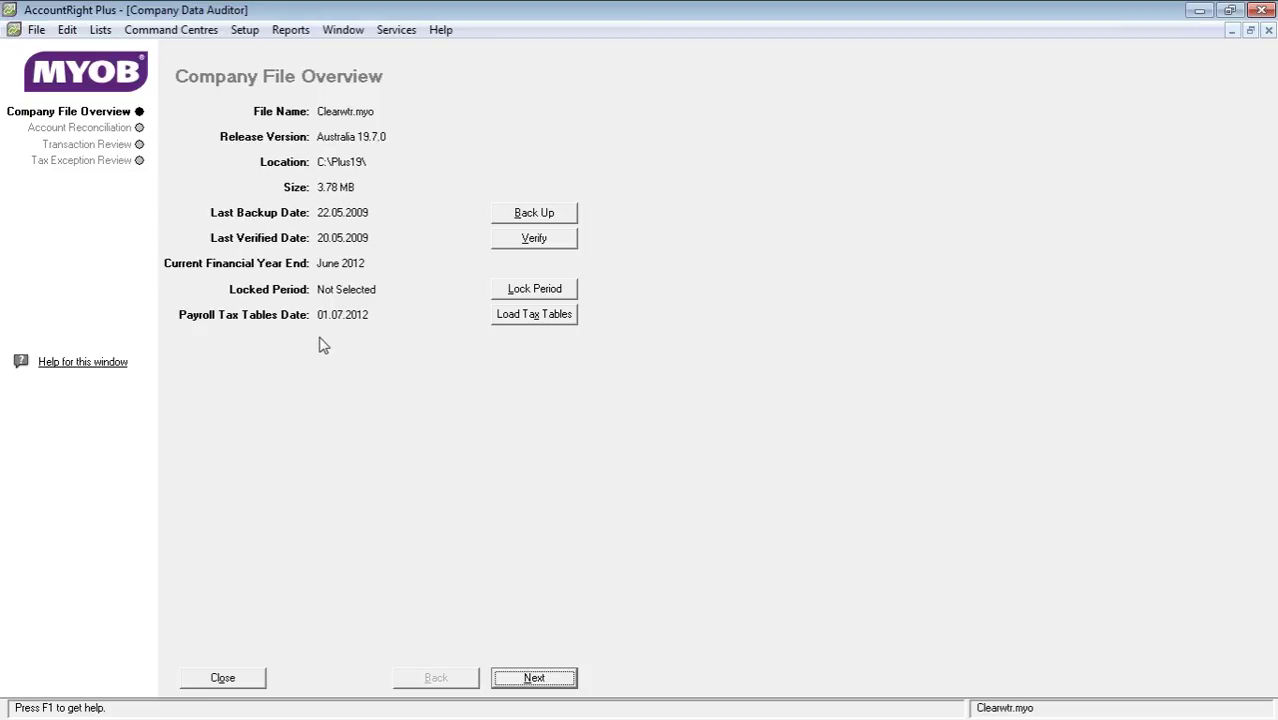
click(251, 680)
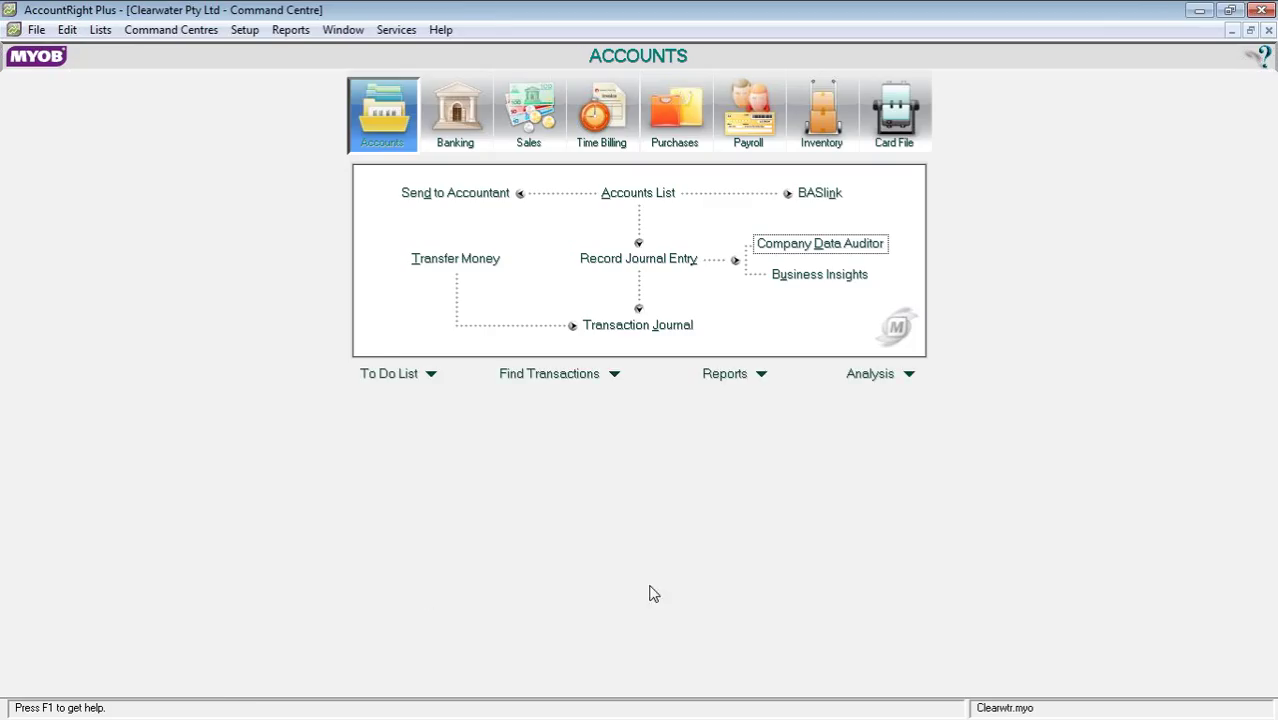
Open the first listed employee's card from the cards list and review its profile and card details
click(901, 114)
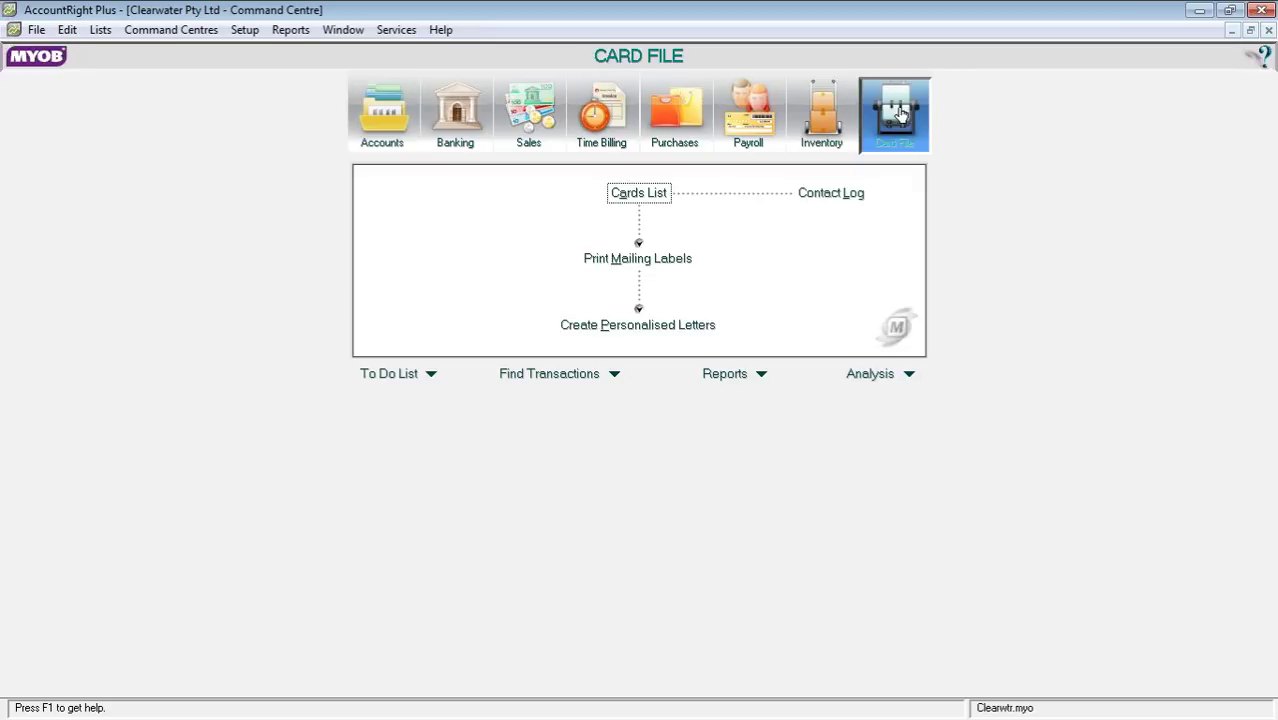
click(640, 194)
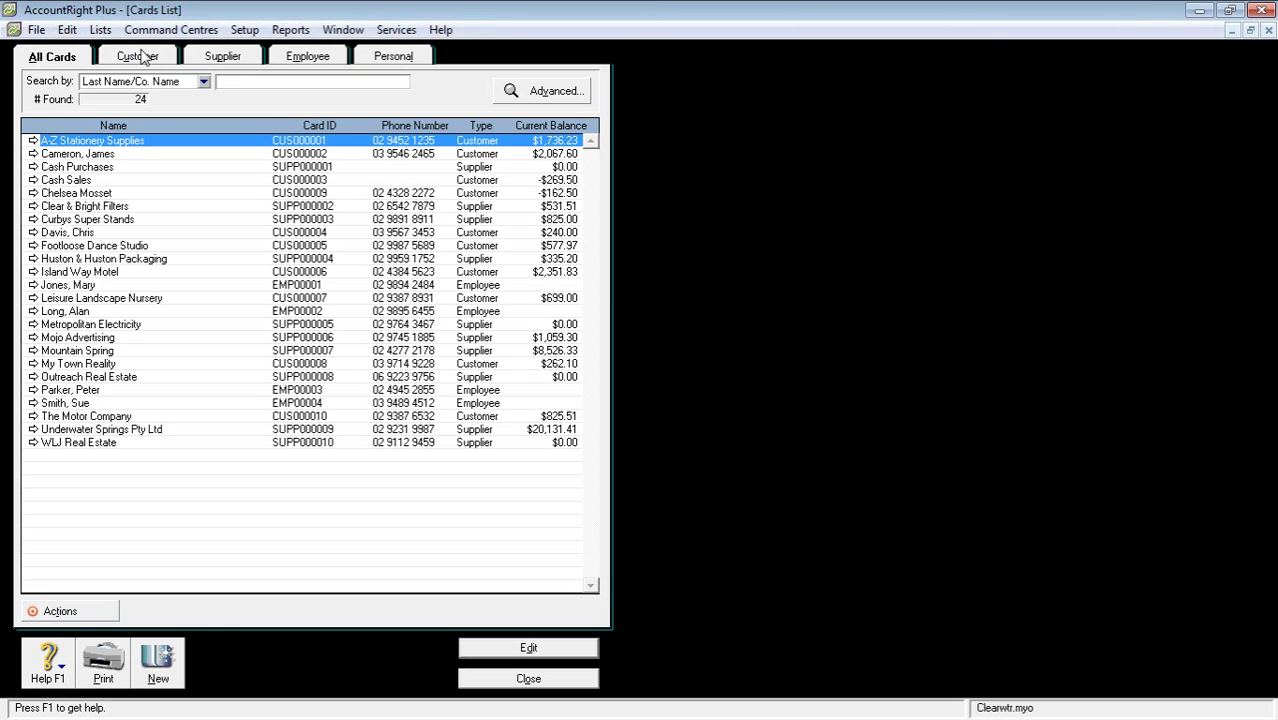
click(310, 58)
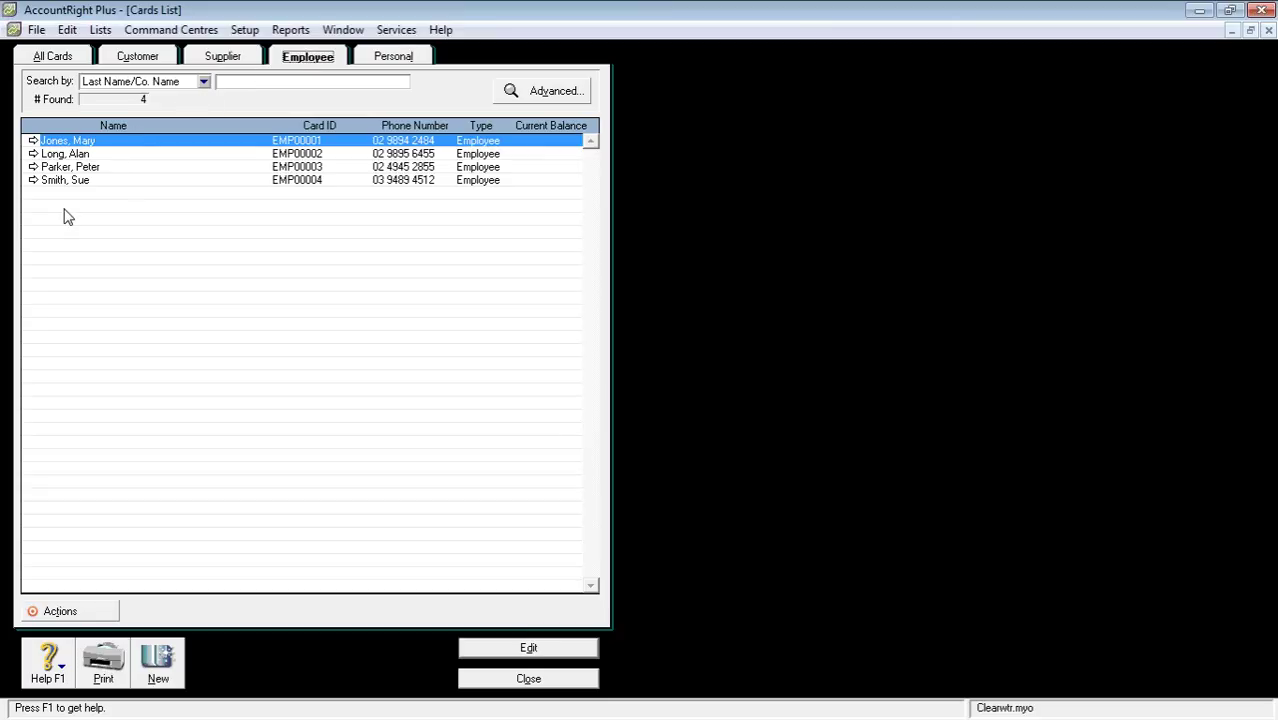
click(32, 142)
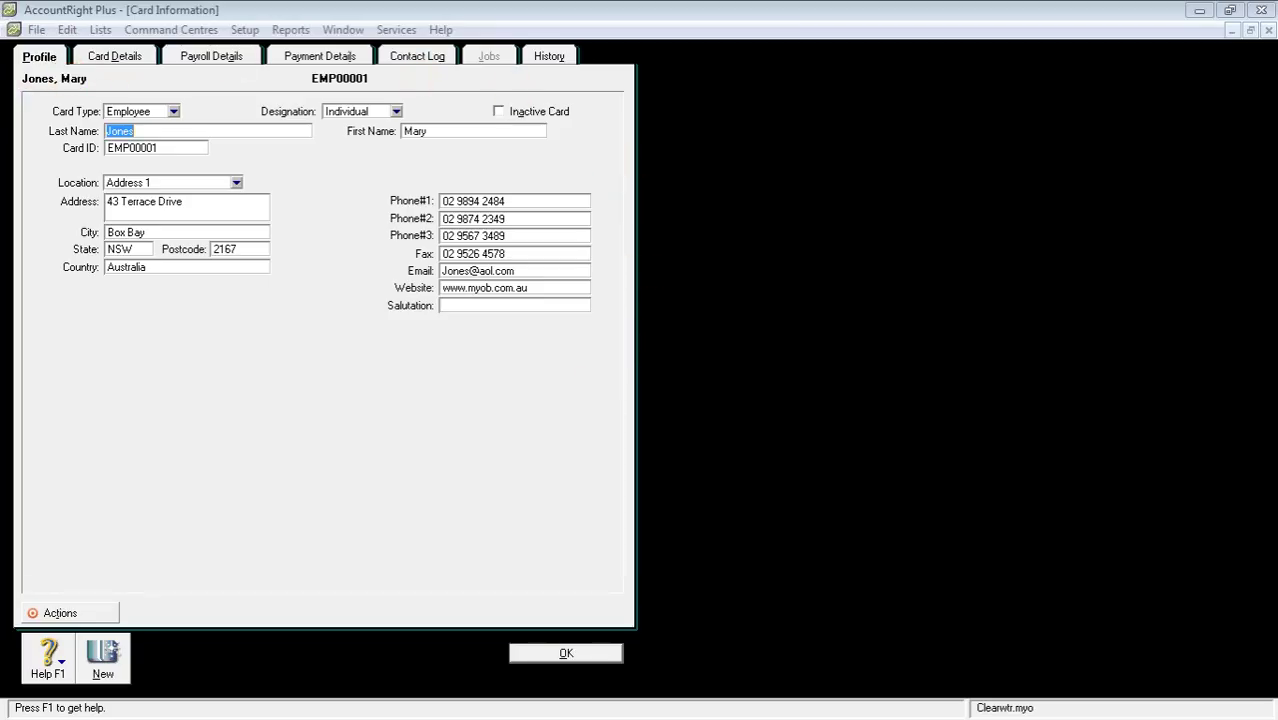
click(122, 60)
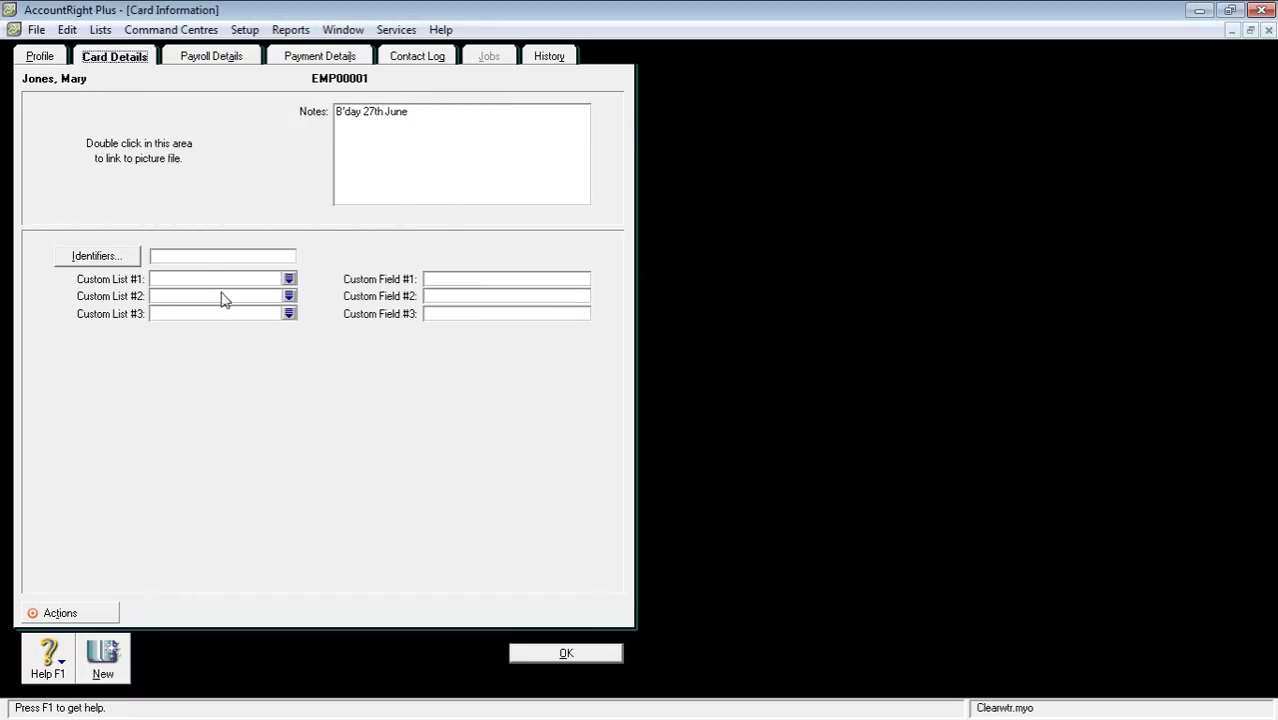
Review the employee's personal payroll details, including the available options for employment basis, category and status
click(212, 57)
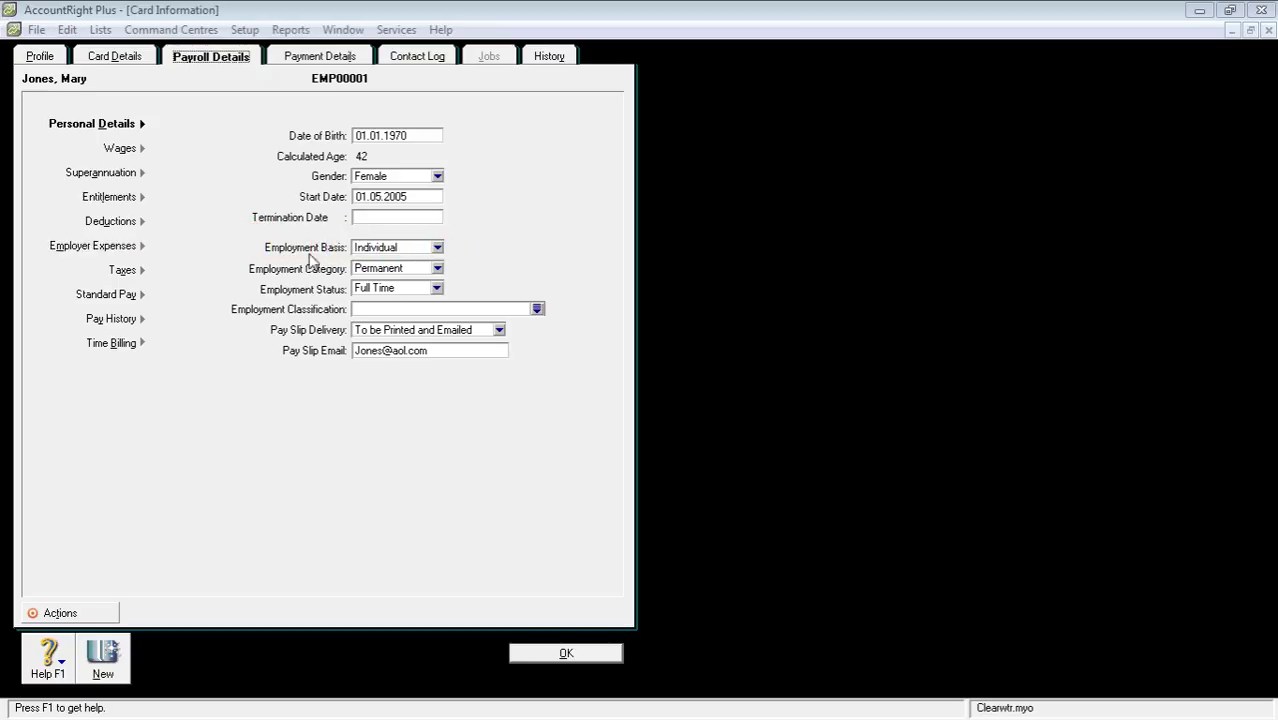
click(437, 248)
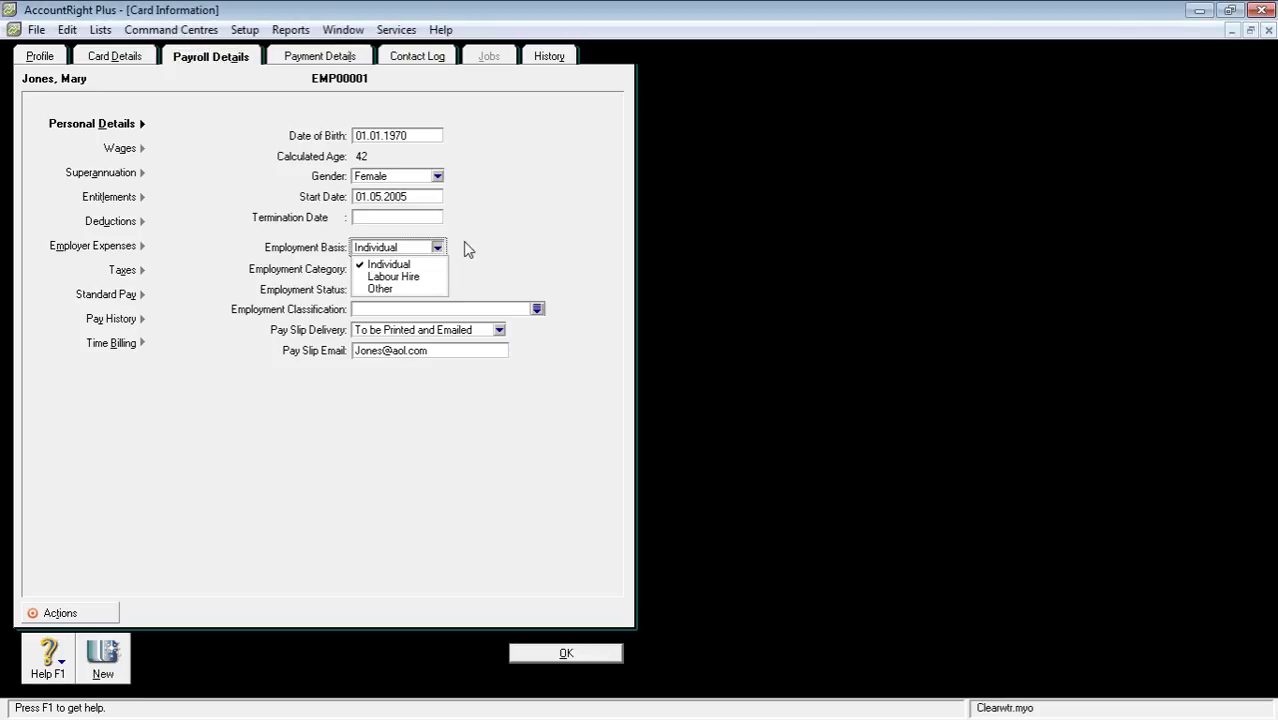
click(476, 247)
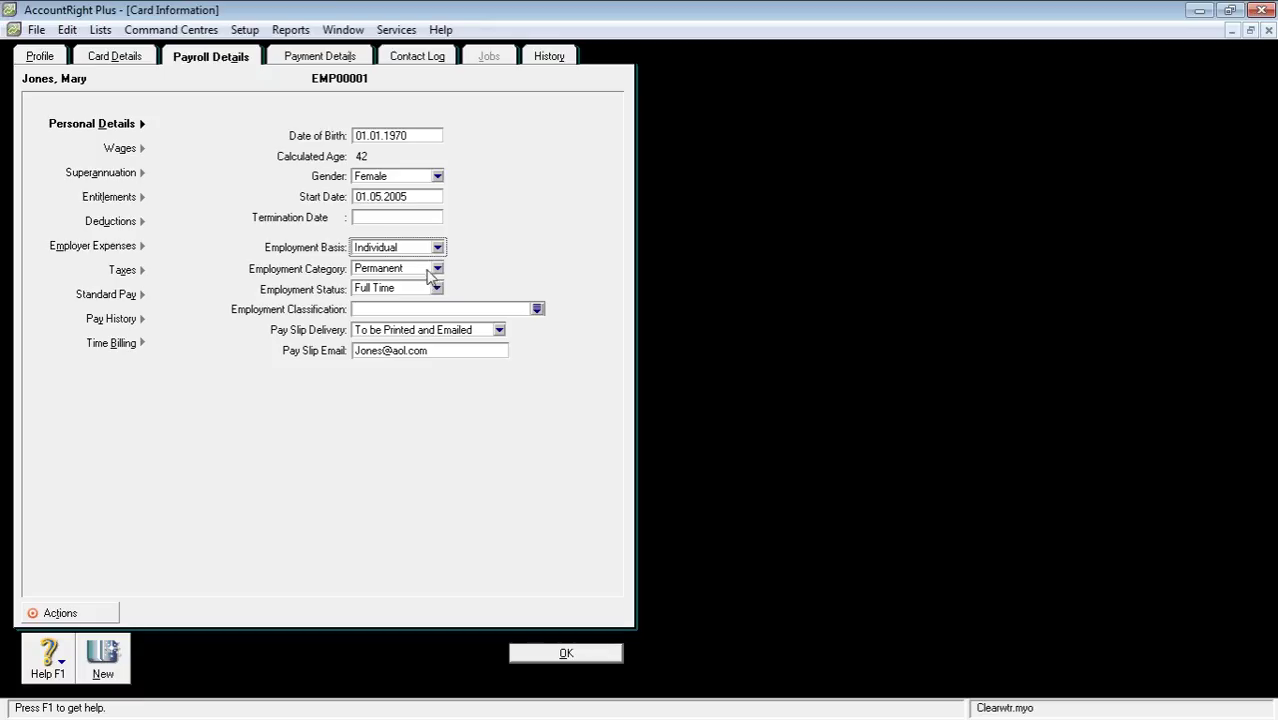
click(437, 269)
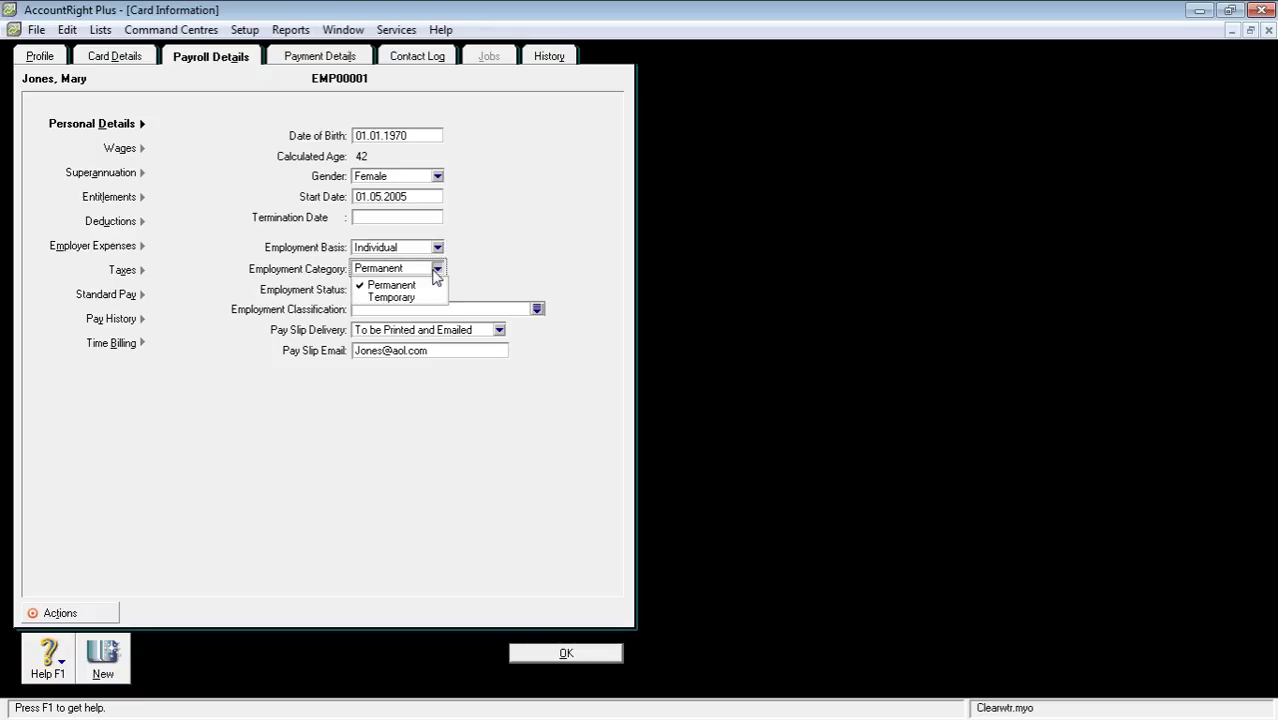
click(483, 258)
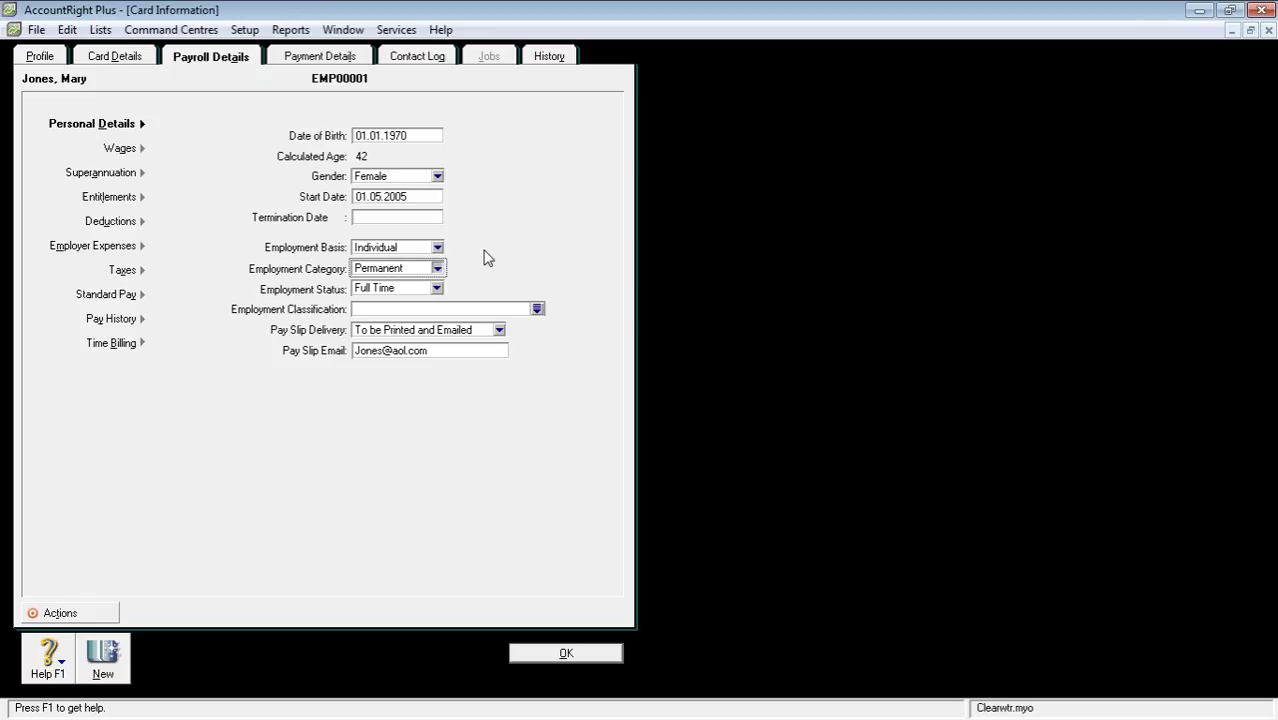
click(437, 288)
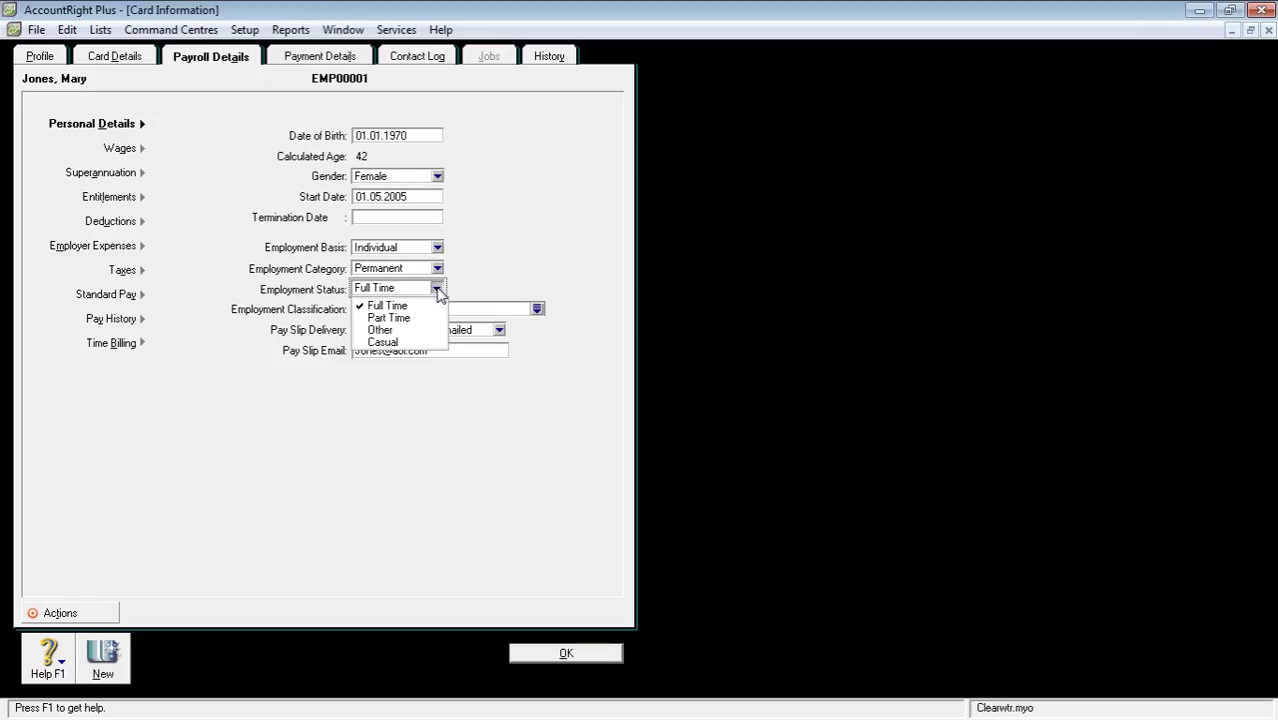
click(474, 277)
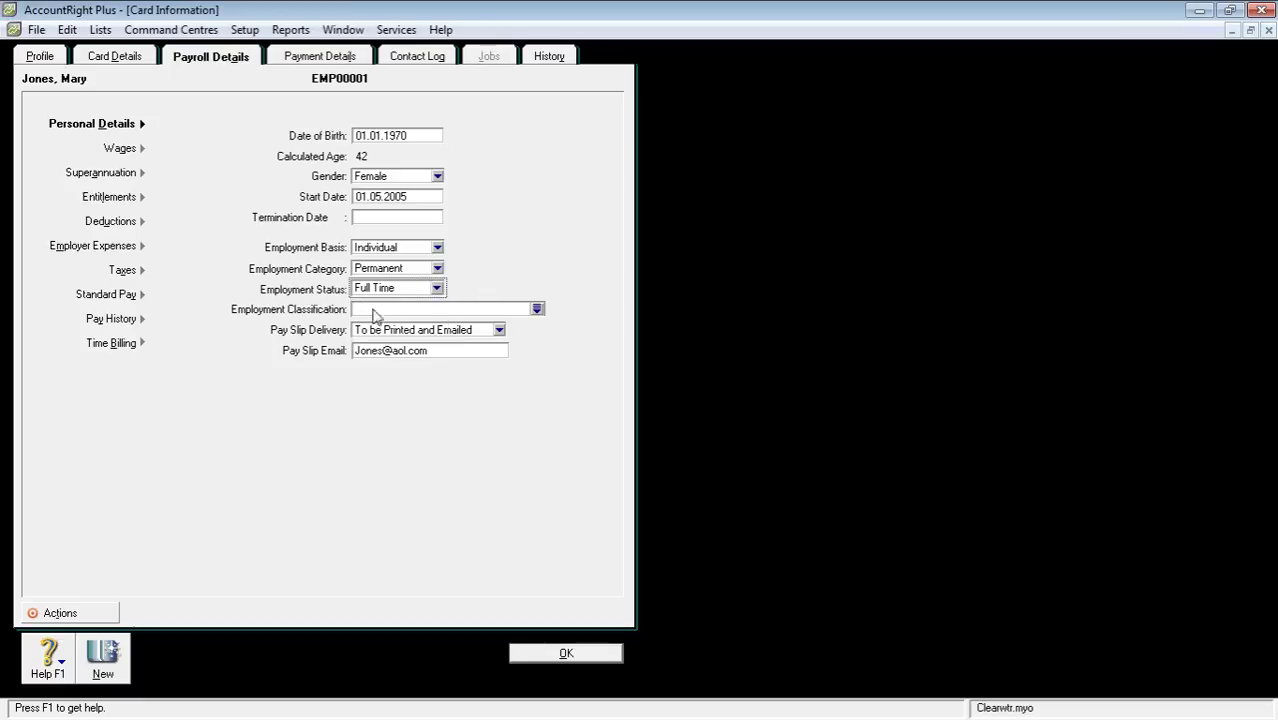
Add a new employment classification named Secretary and assign it to the employee
click(537, 309)
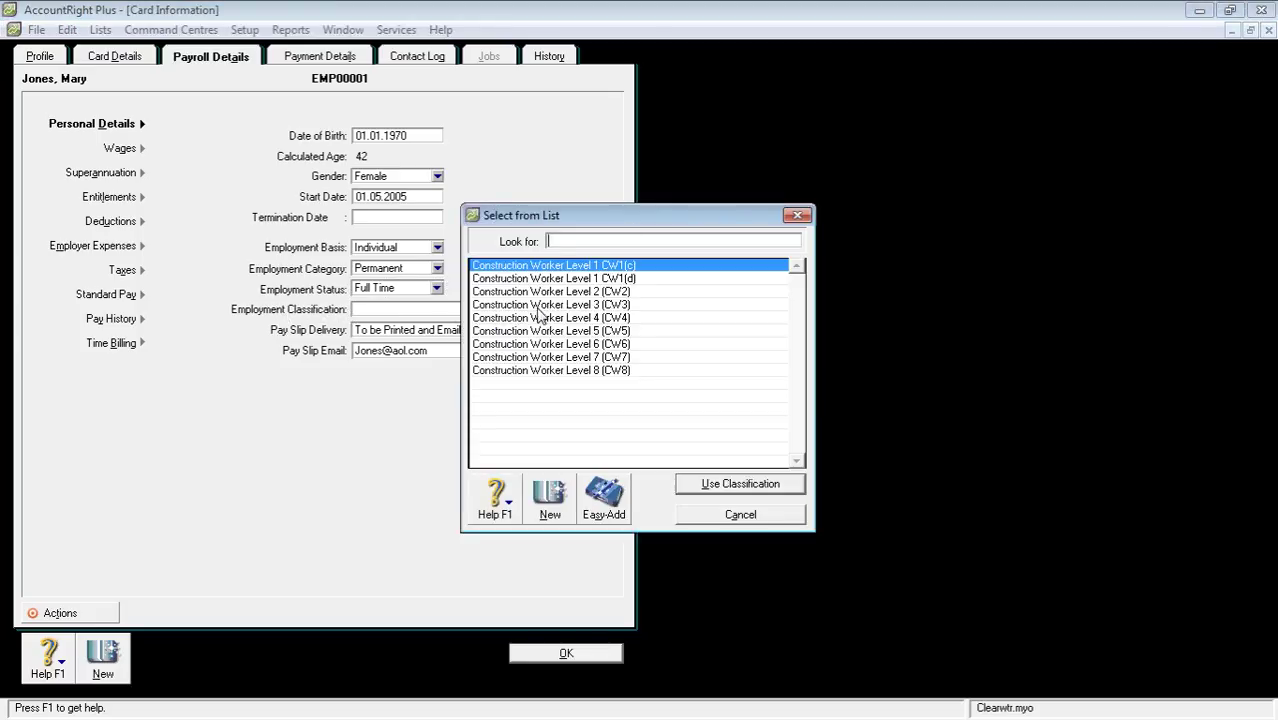
click(616, 505)
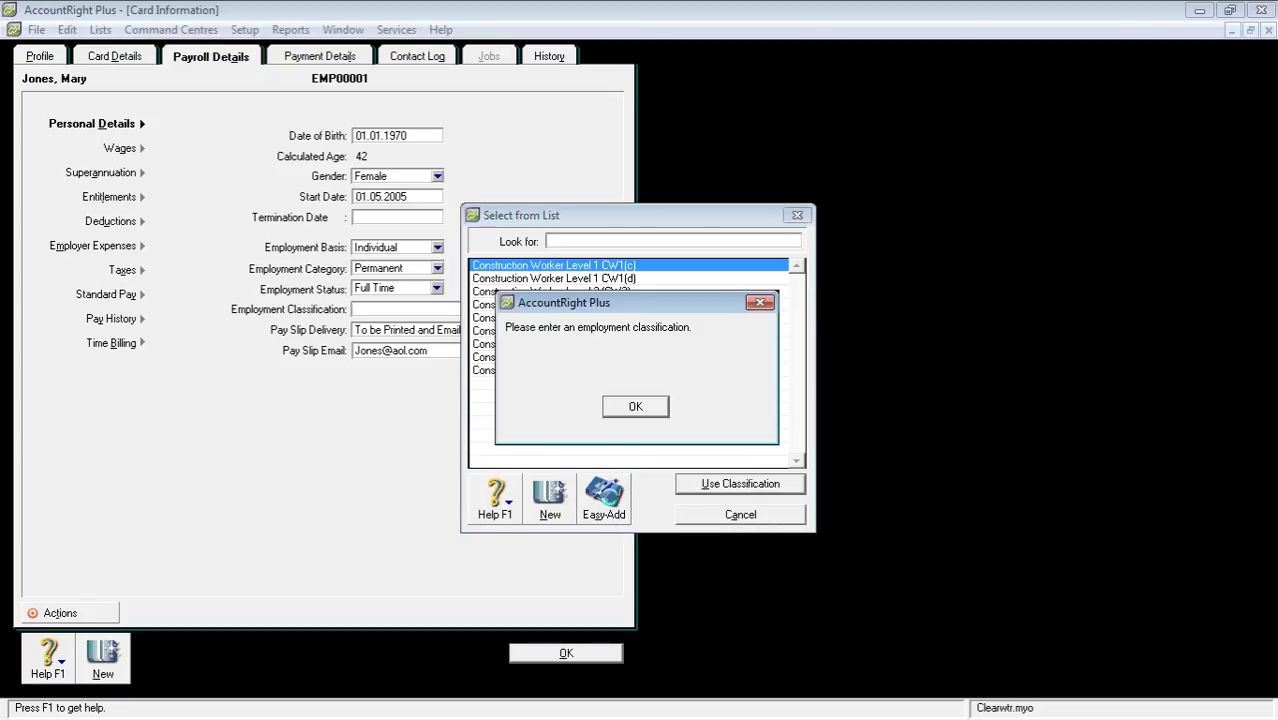
click(636, 406)
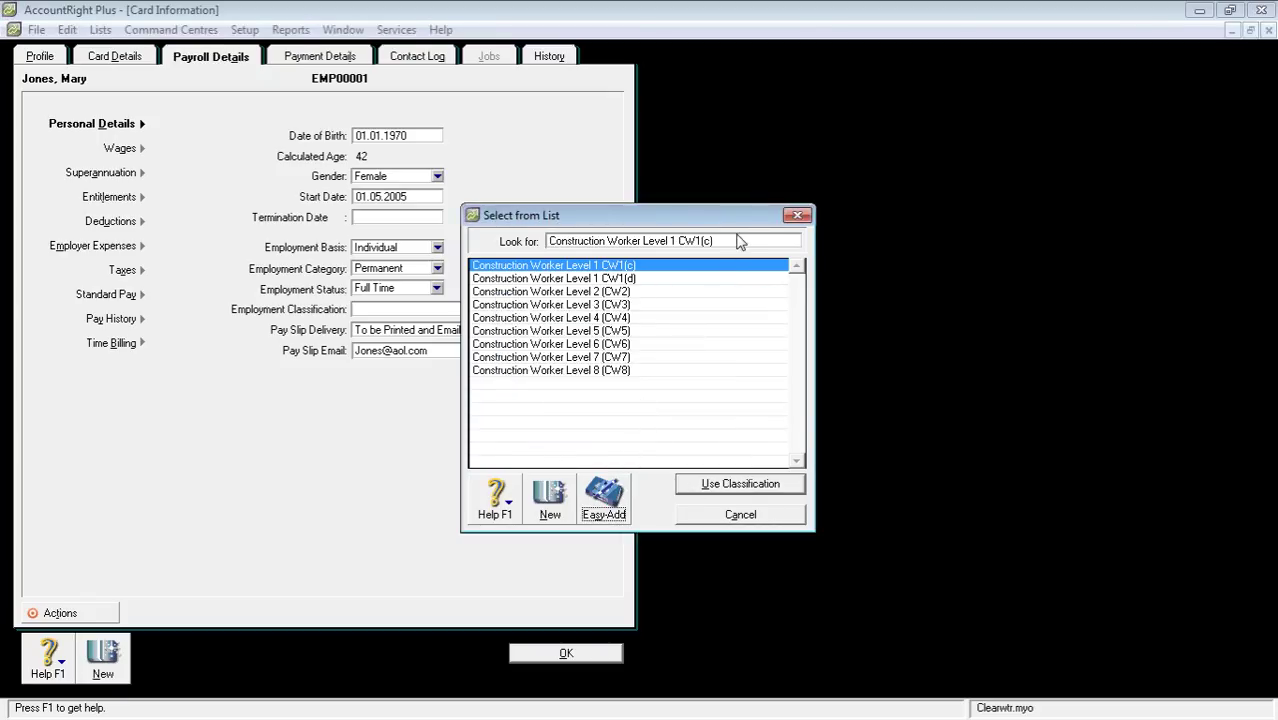
click(730, 240)
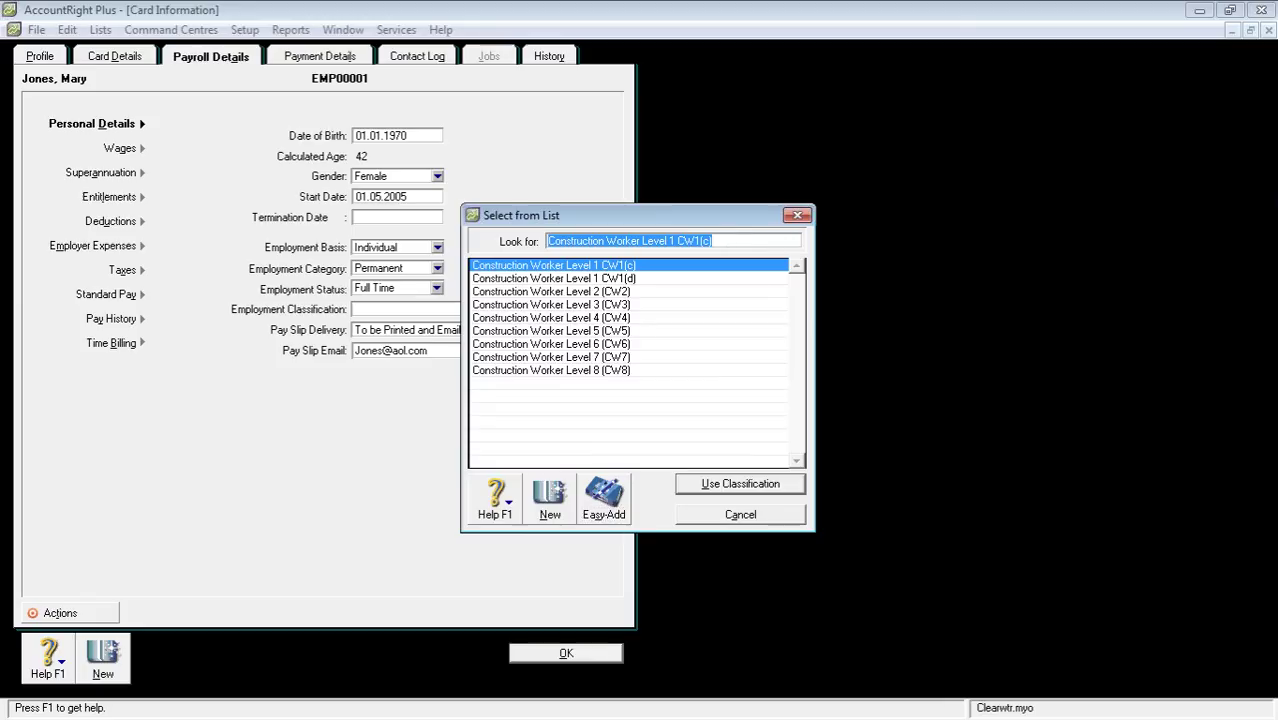
text(Sec)
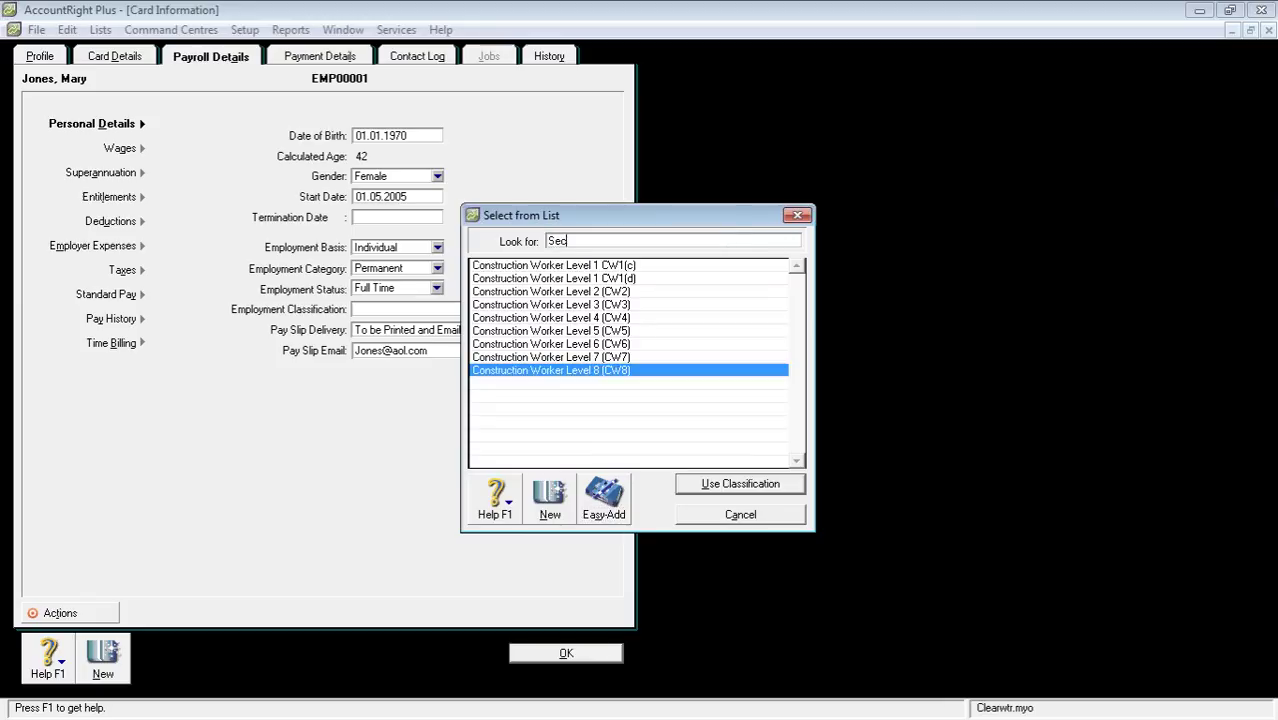
text(retary)
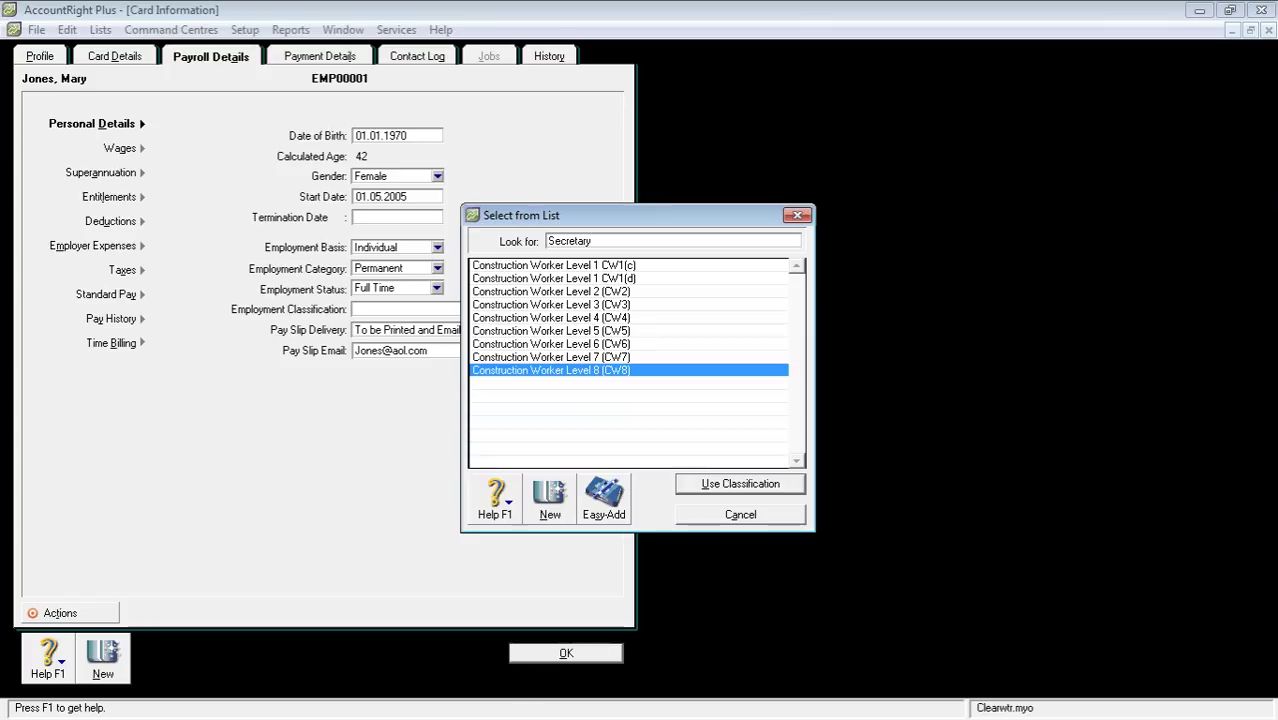
click(603, 500)
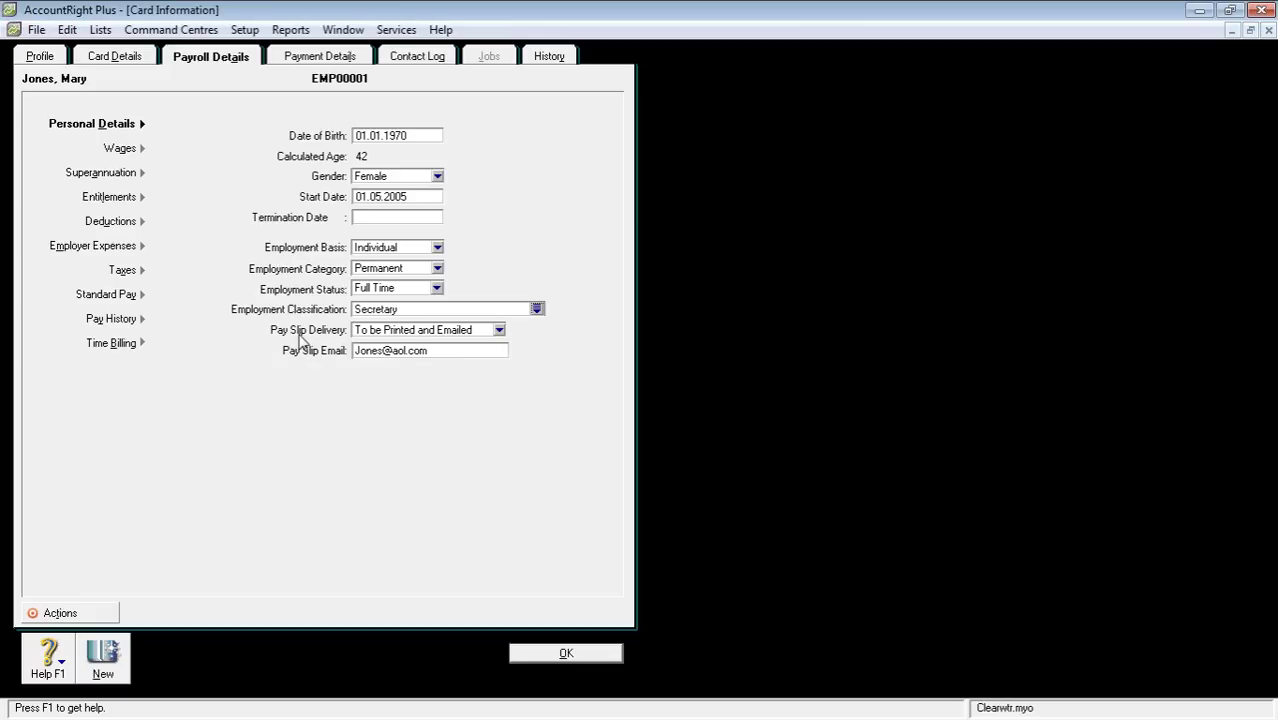
Set the employee's pay slip delivery to To be Emailed and check the e-mail address in the profile
click(474, 333)
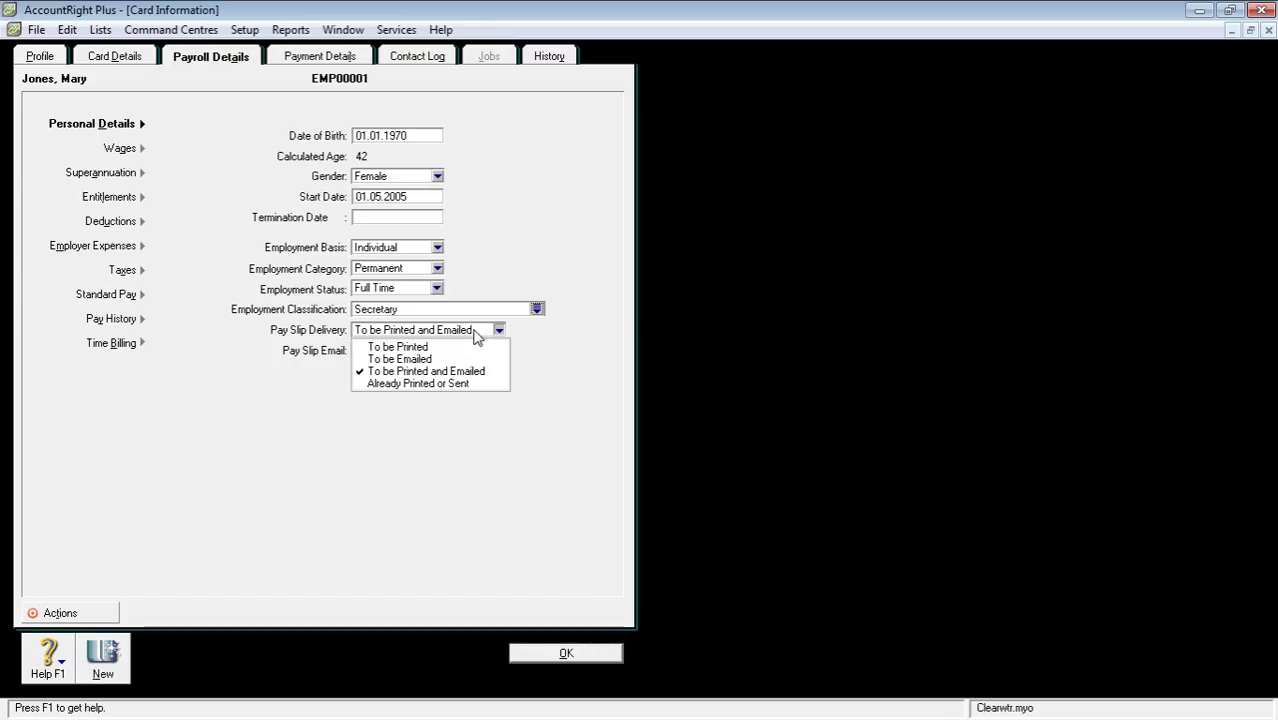
click(437, 360)
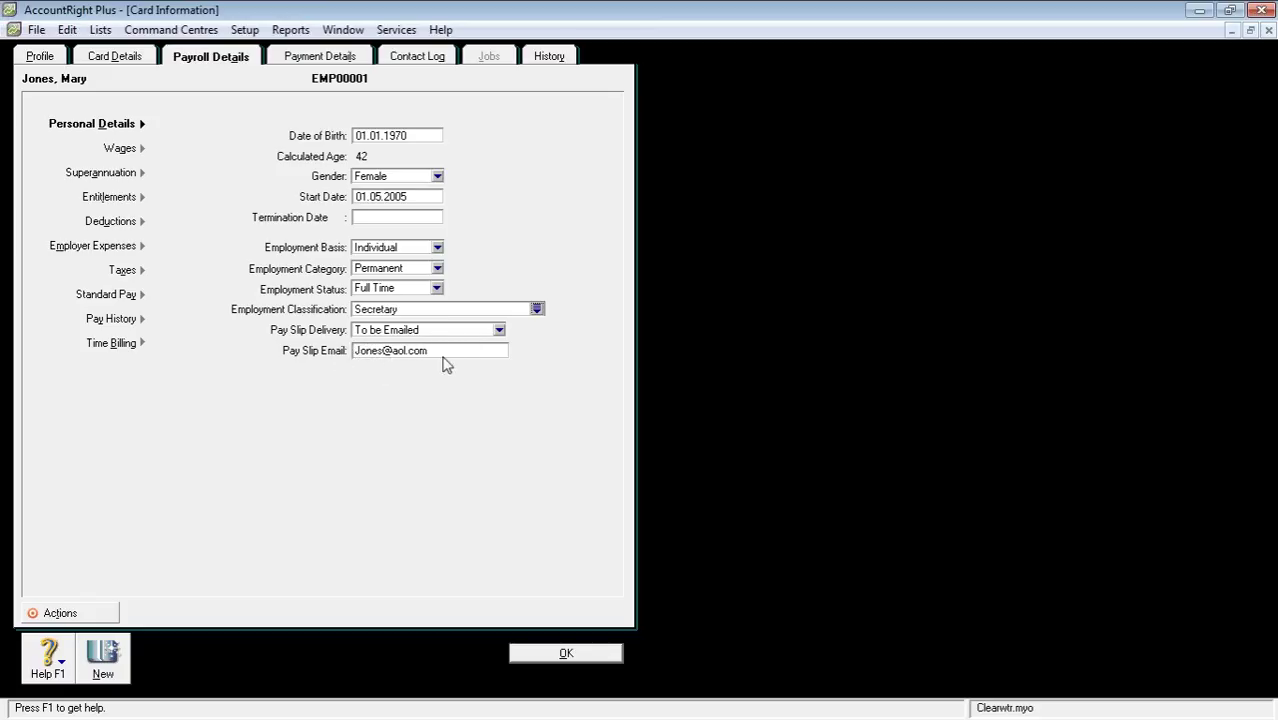
click(40, 57)
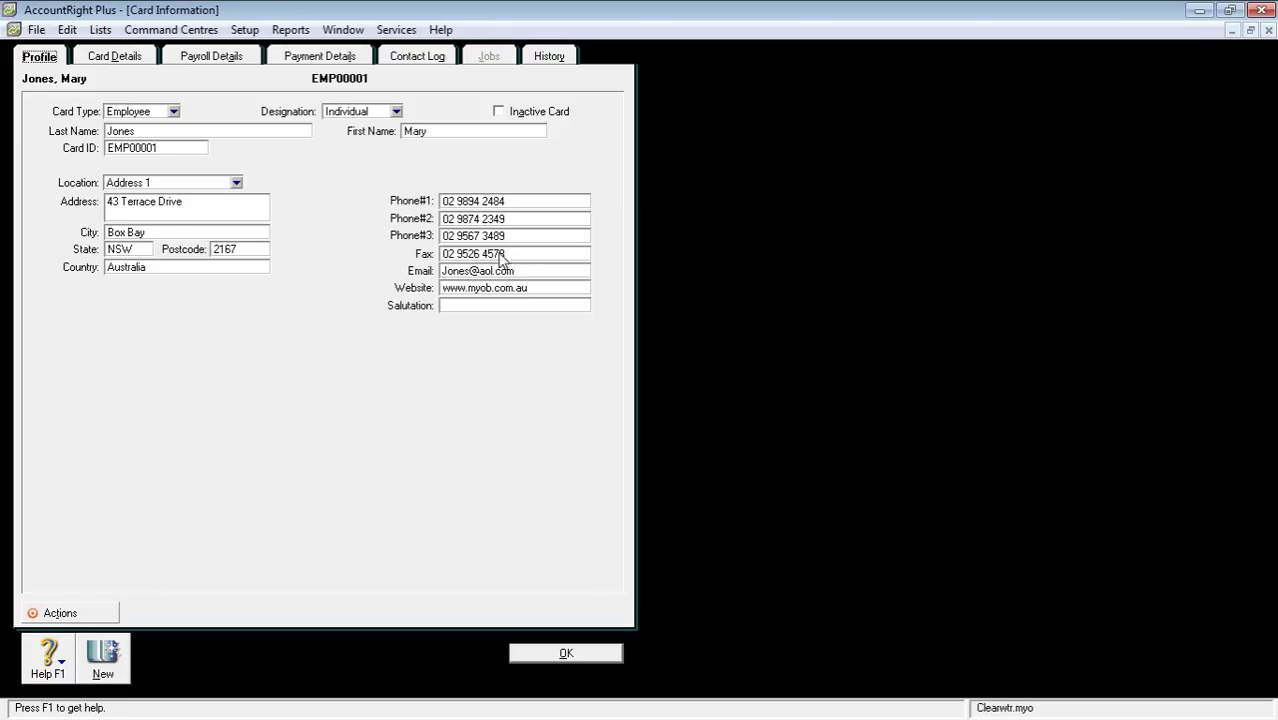
click(218, 55)
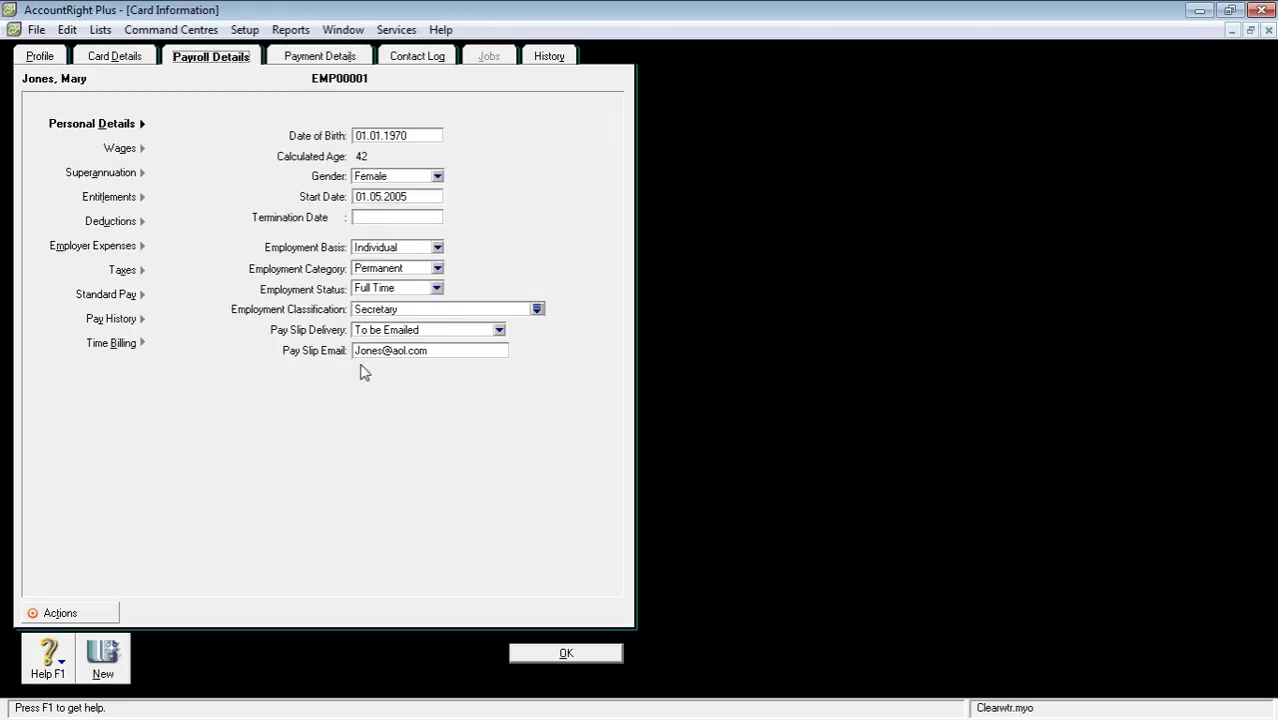
Set the pay basis in the employee's wages details to Hourly
click(115, 149)
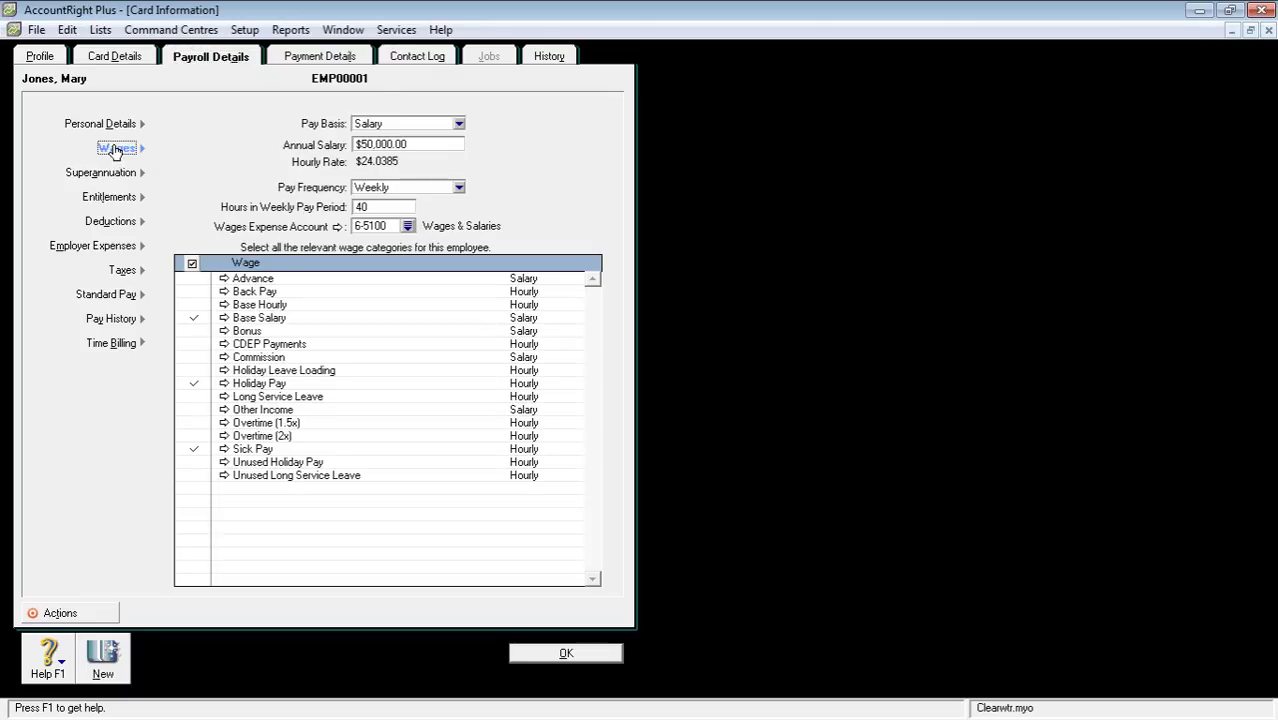
click(380, 124)
click(290, 120)
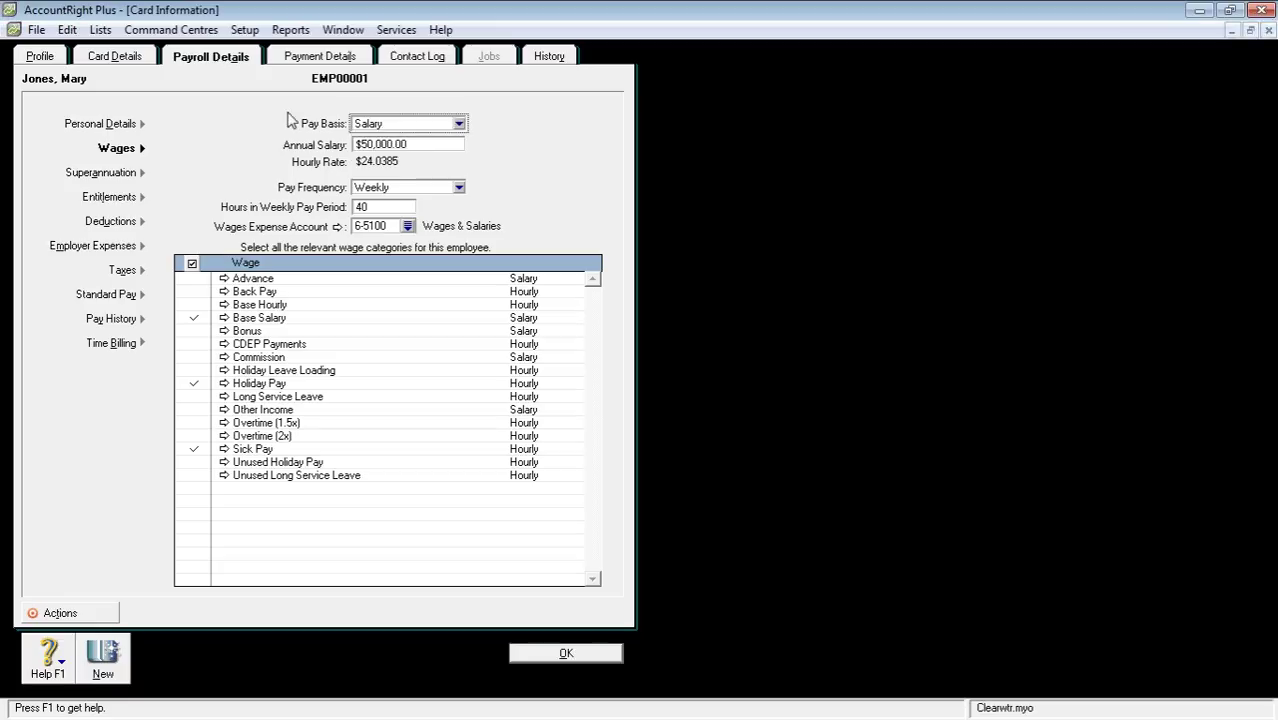
click(410, 125)
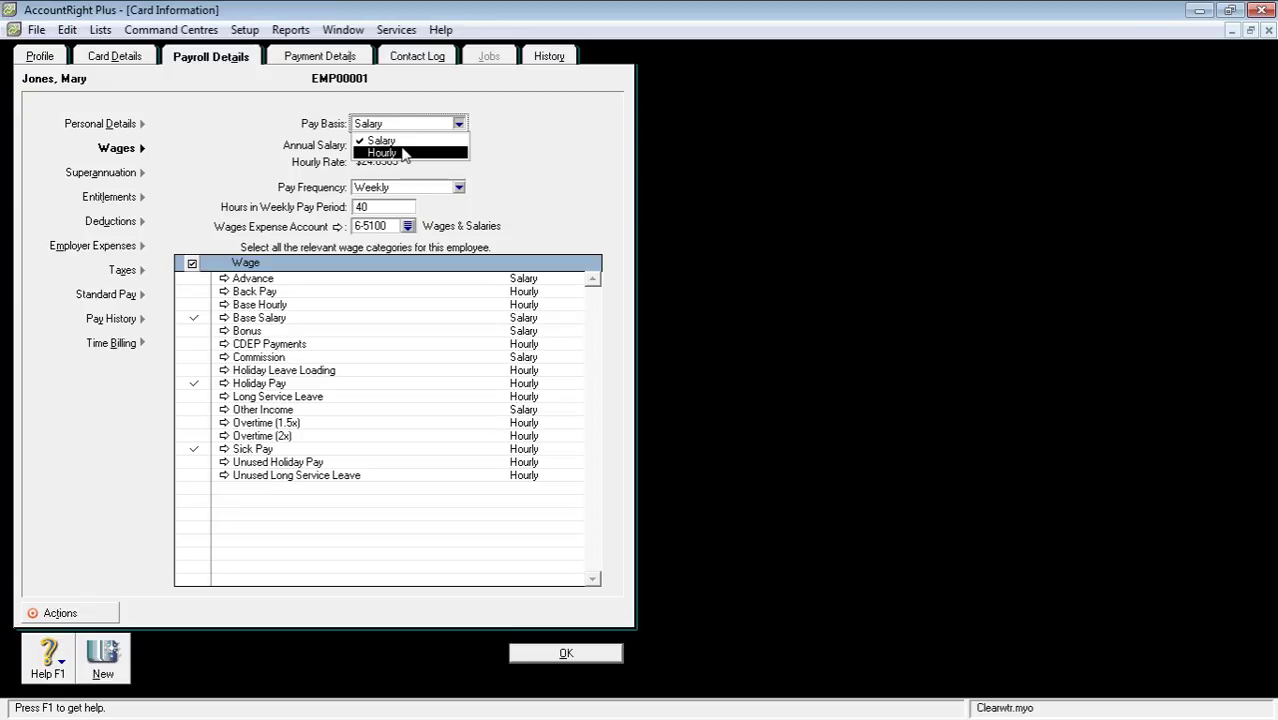
click(404, 153)
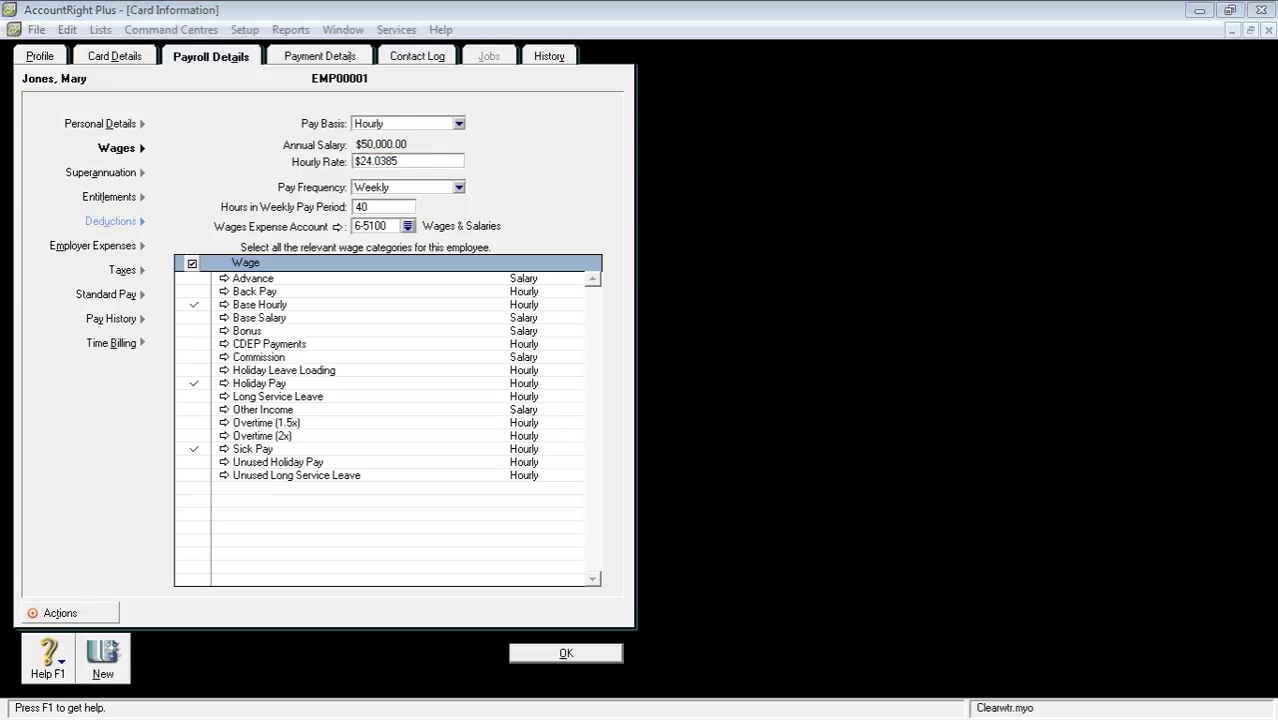
Set the hours in the weekly pay period to 38 and look at the Holiday Pay wage category's information
click(368, 177)
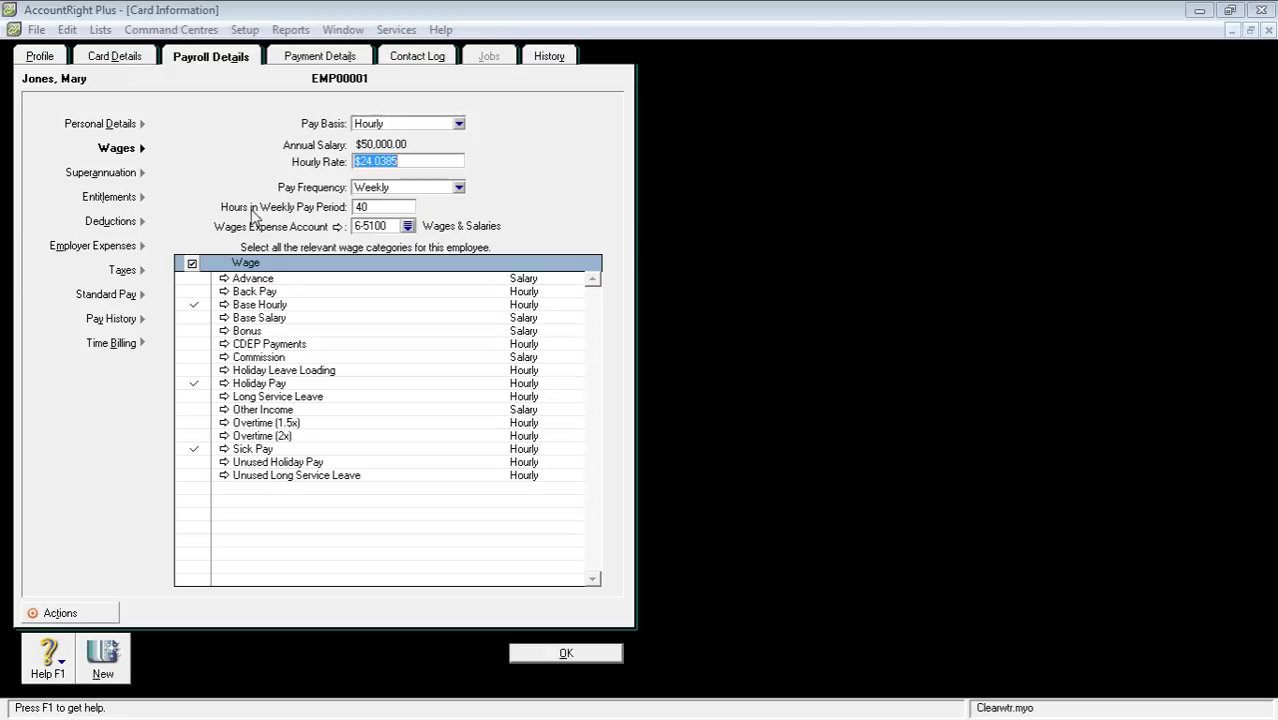
click(379, 207)
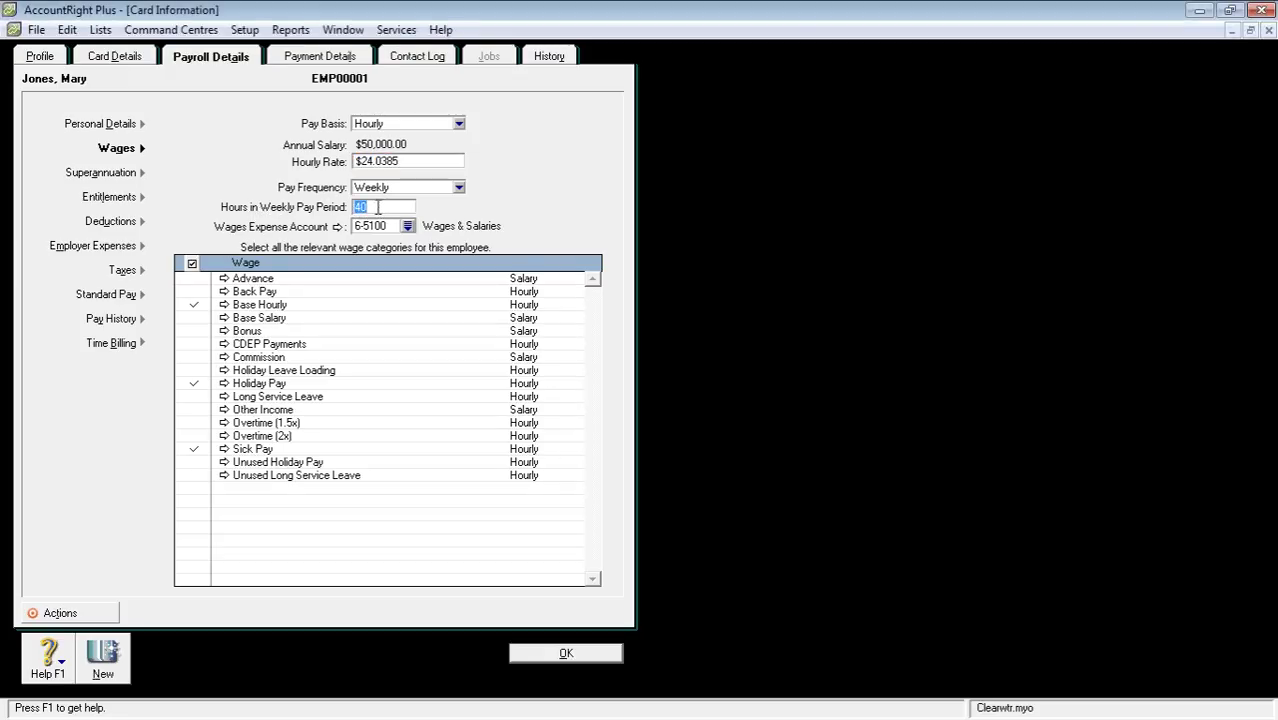
text(38)
key(Tab)
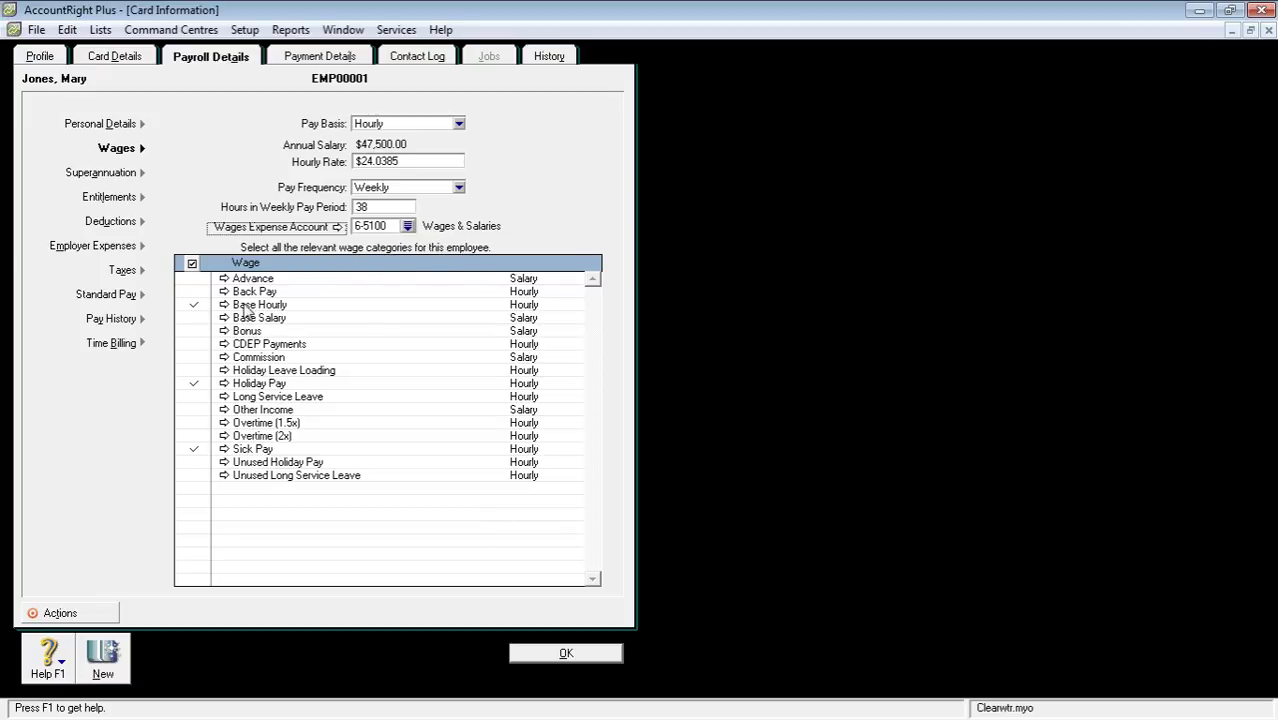
double_click(260, 385)
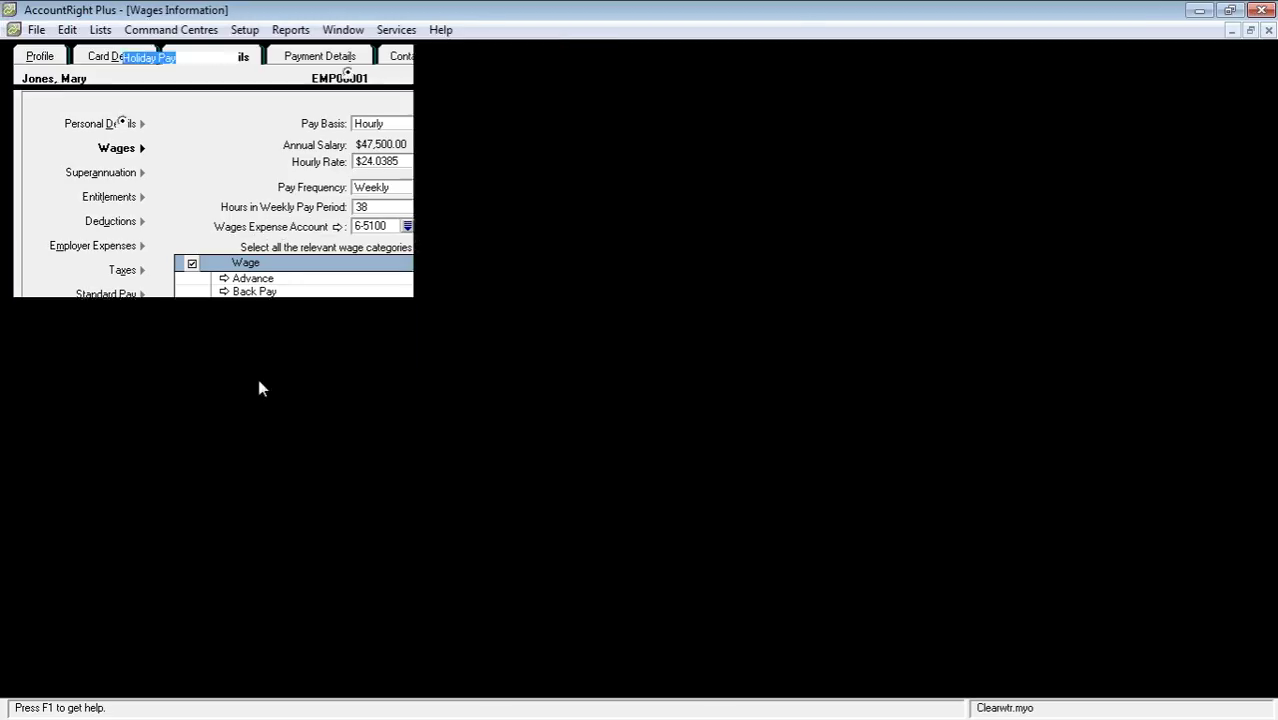
click(321, 338)
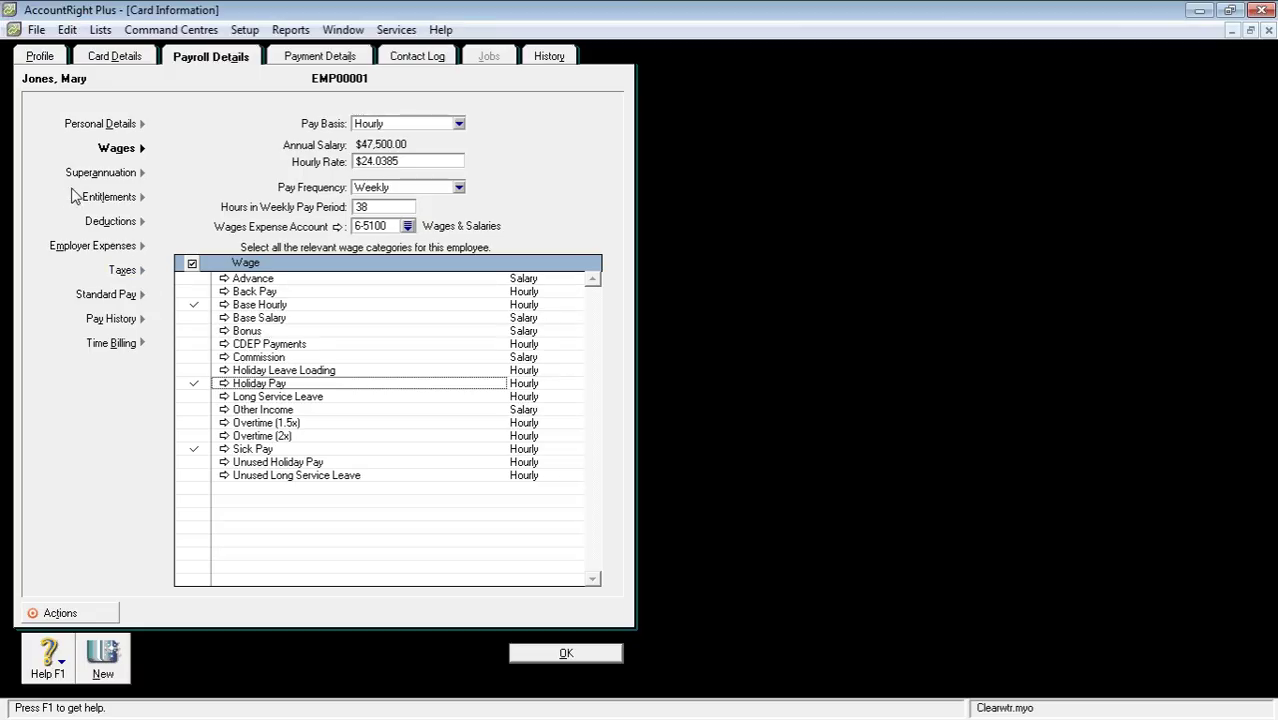
Review the employee's superannuation details and the ARF - Australian Retirement Fund entry in the superannuation fund list
click(104, 174)
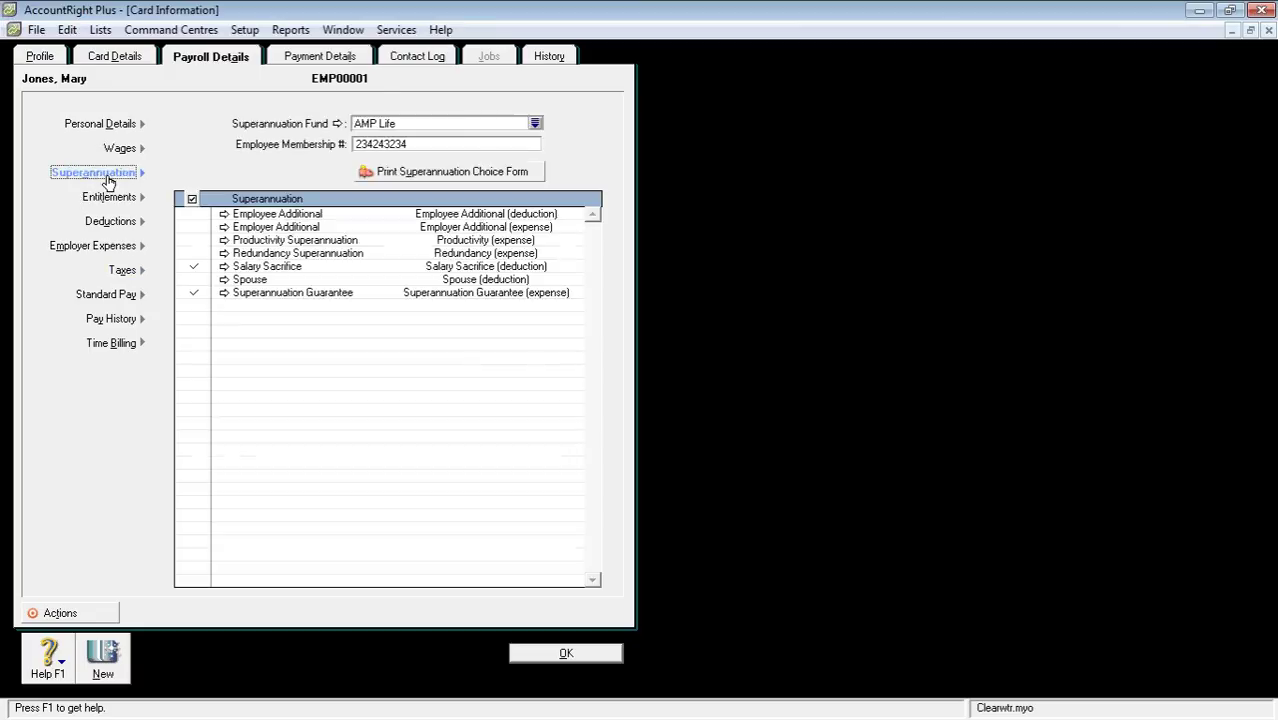
click(99, 30)
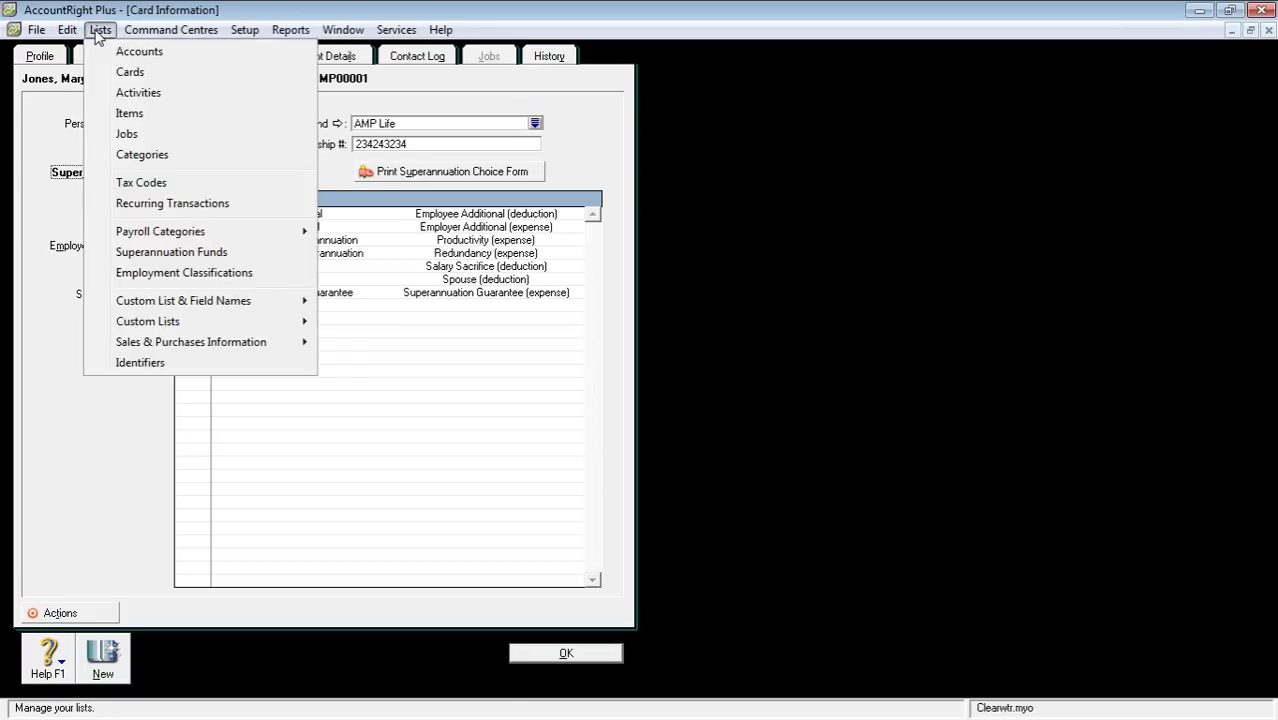
click(182, 253)
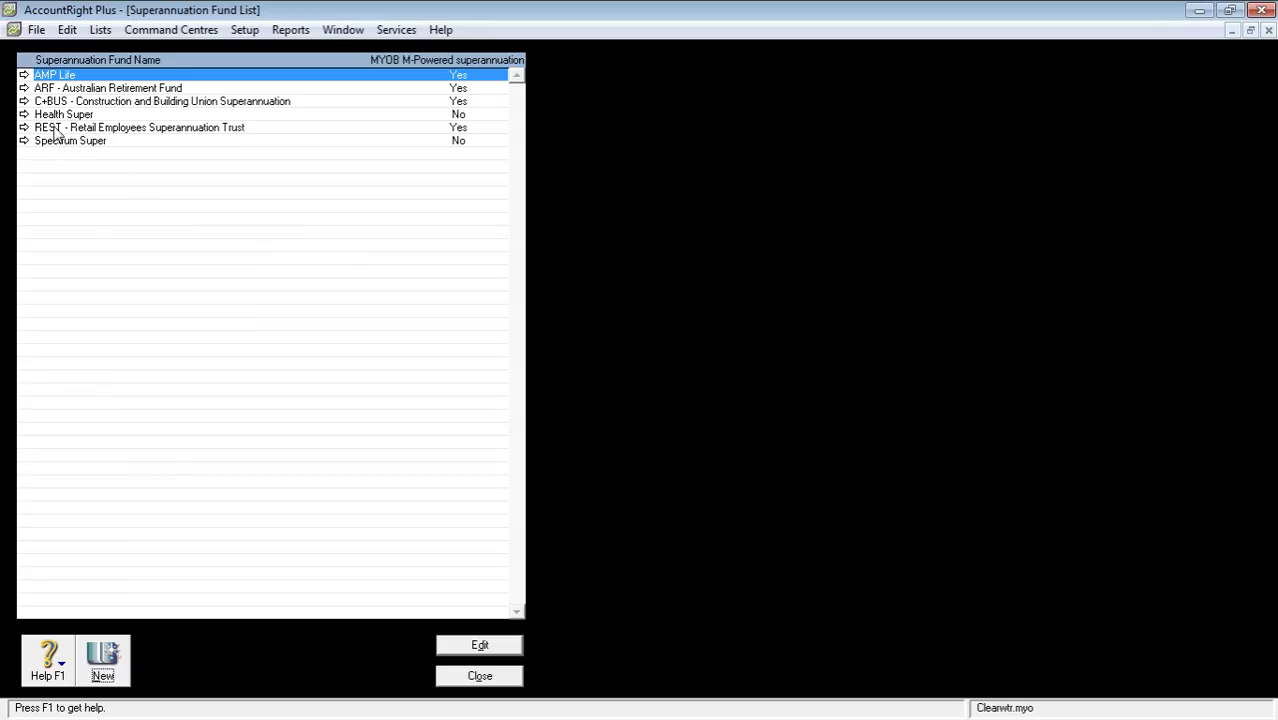
double_click(104, 88)
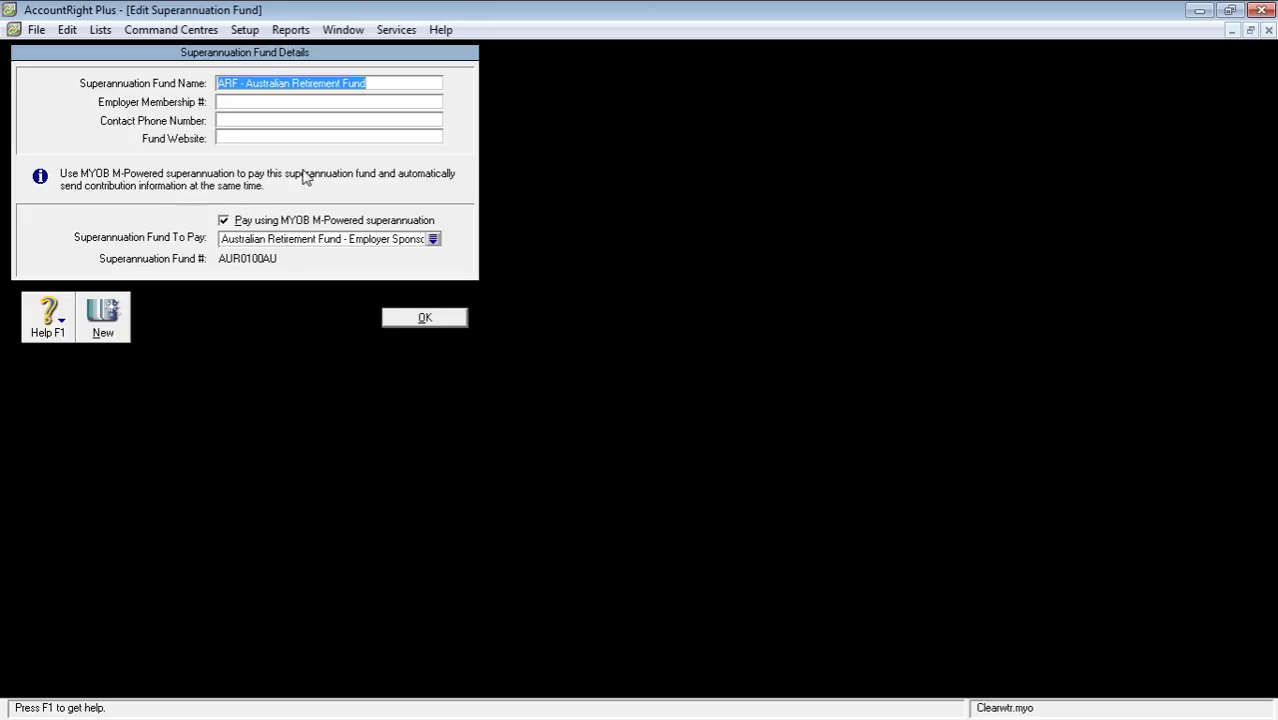
click(413, 320)
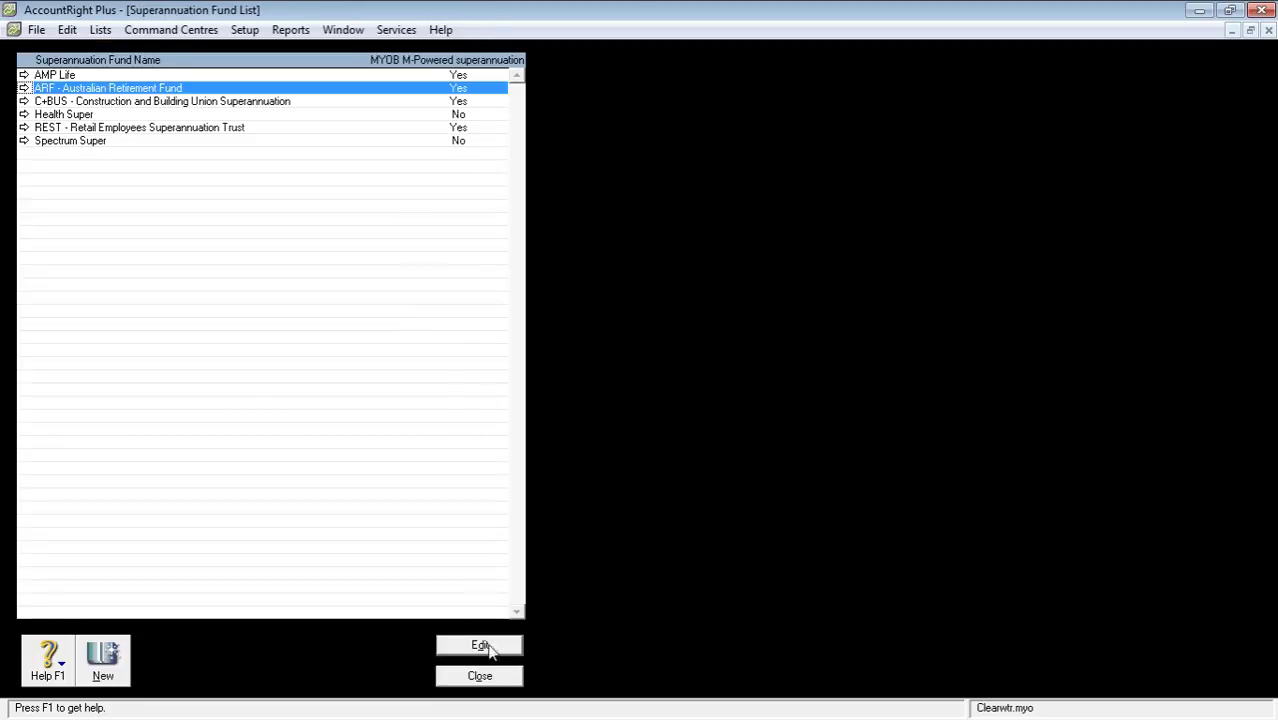
click(480, 676)
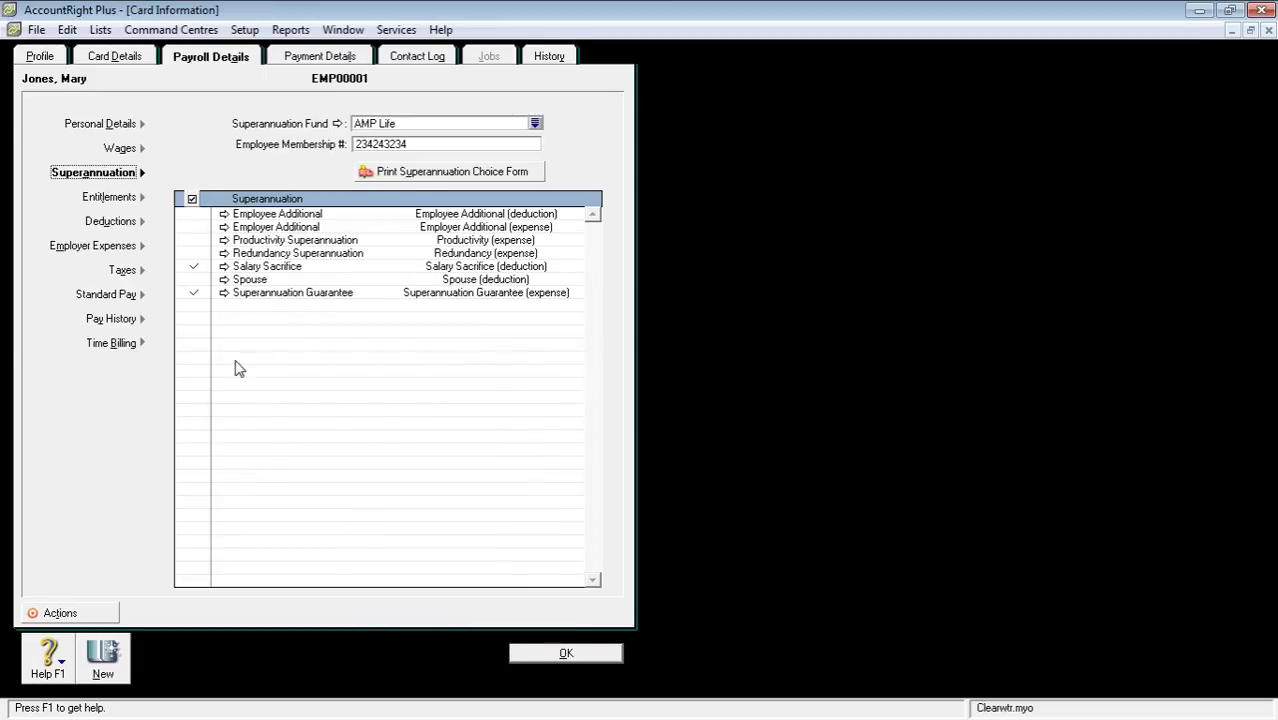
Examine the Superannuation Guarantee category's calculation settings, its threshold and the wage categories exempt from it
click(224, 293)
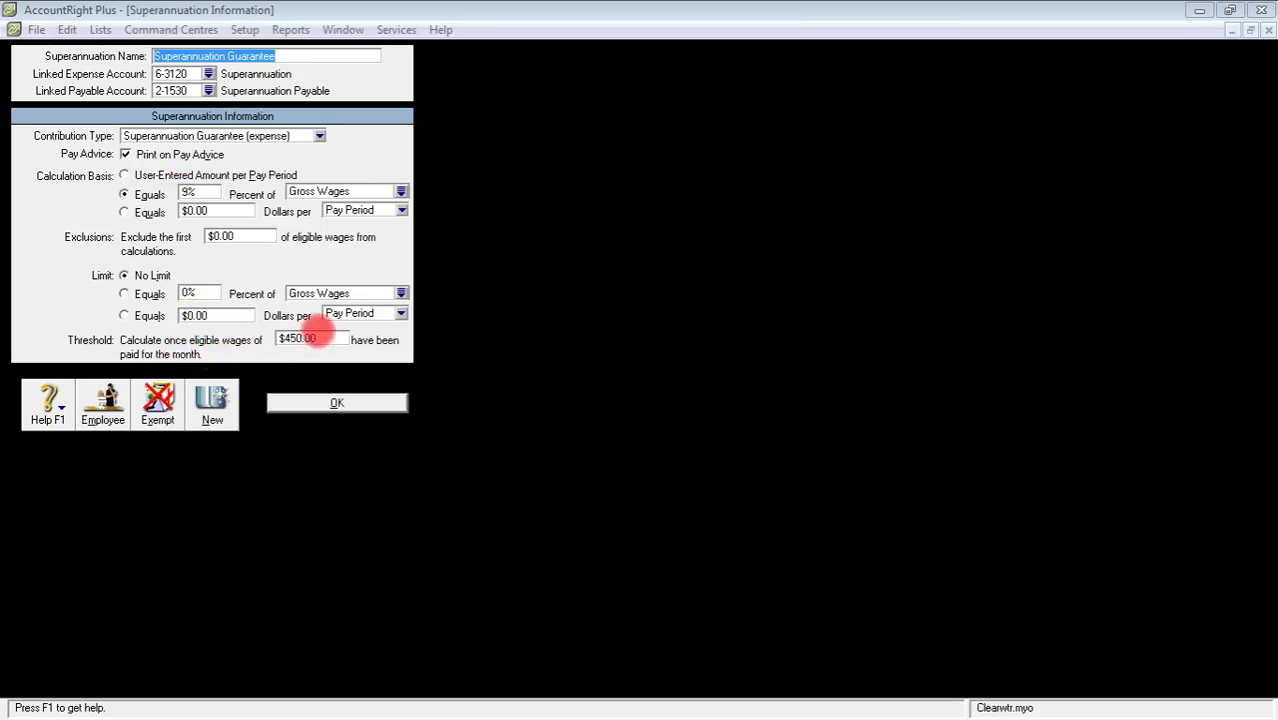
click(308, 338)
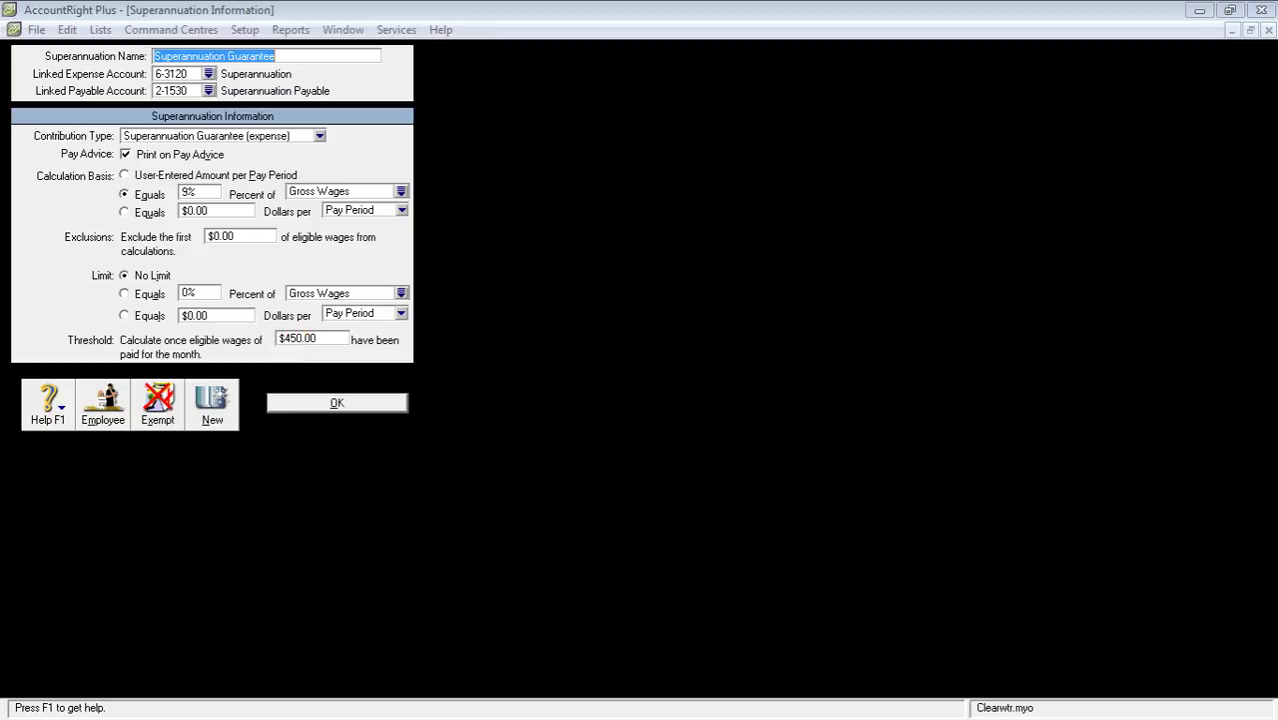
click(160, 405)
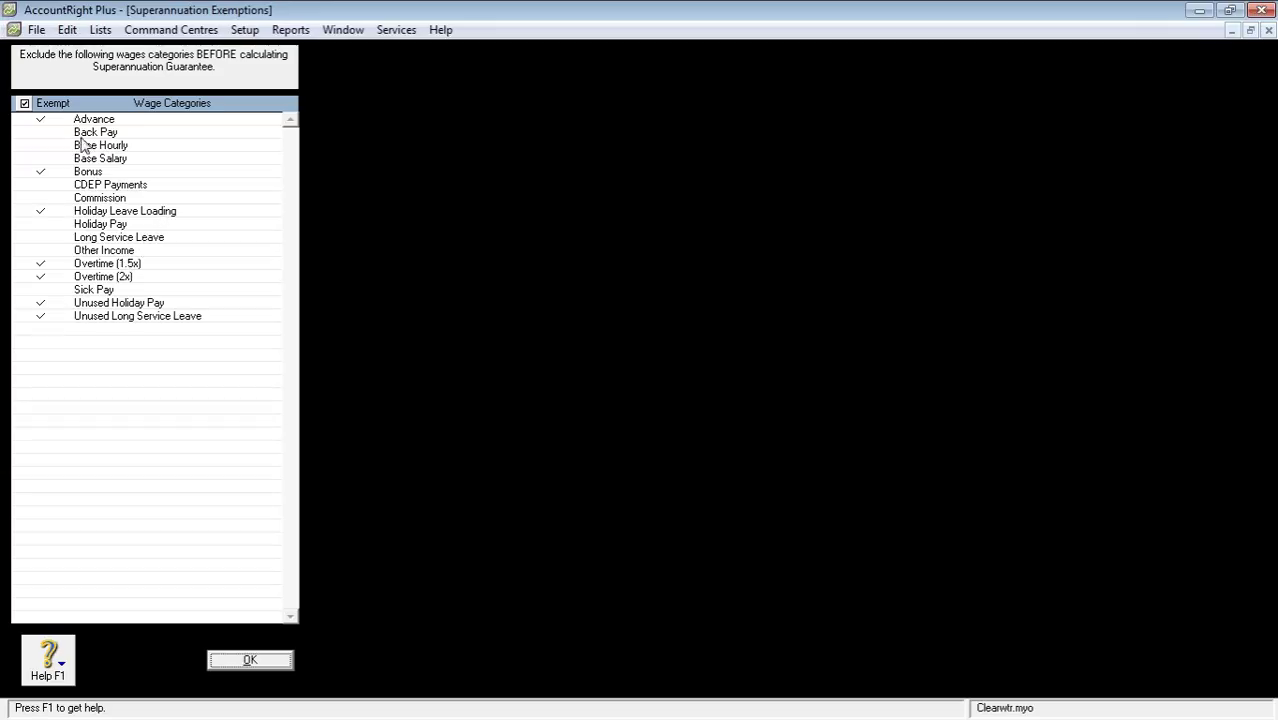
click(252, 661)
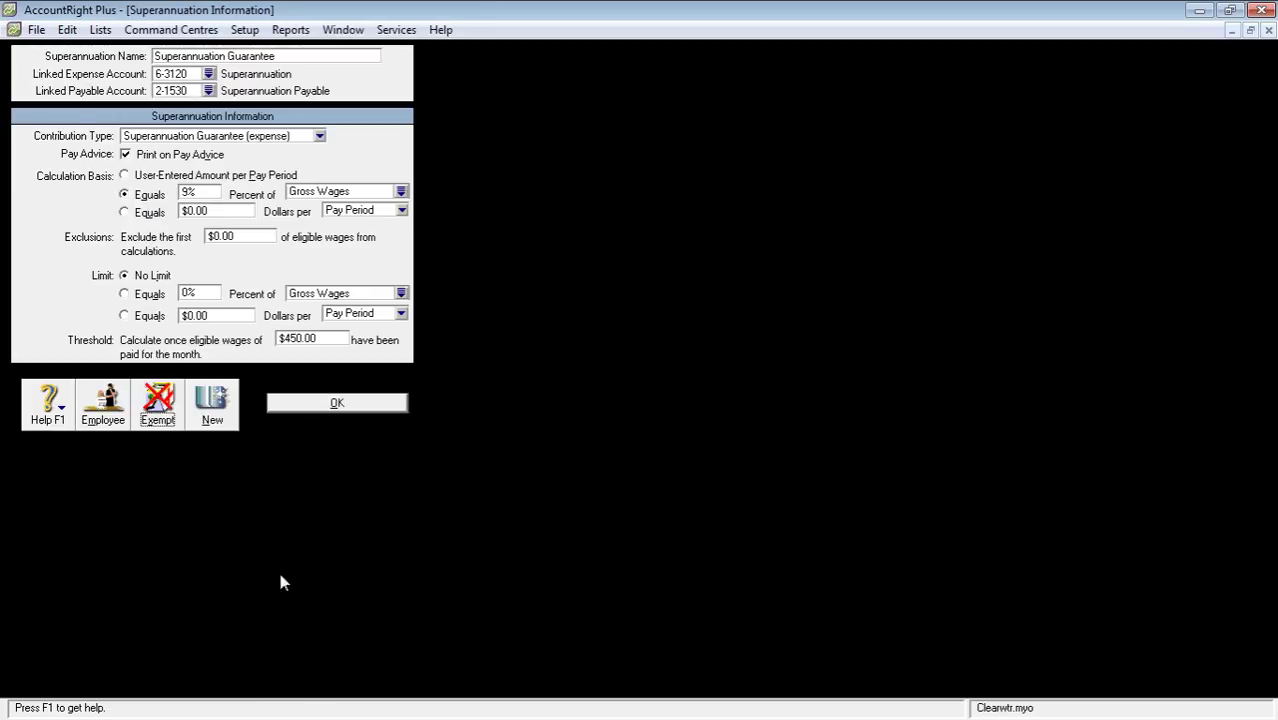
click(296, 402)
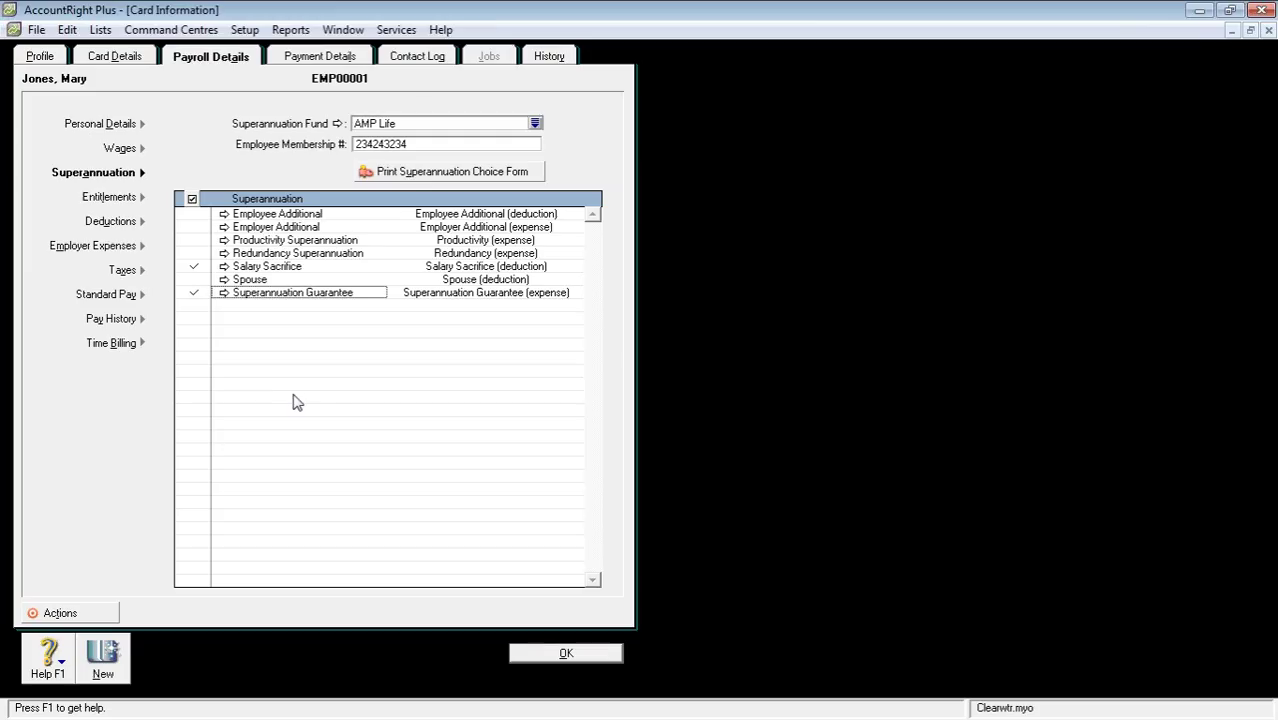
Rename the employee's Holiday Leave Accrual entitlement to Annual Leave Accrual
click(126, 198)
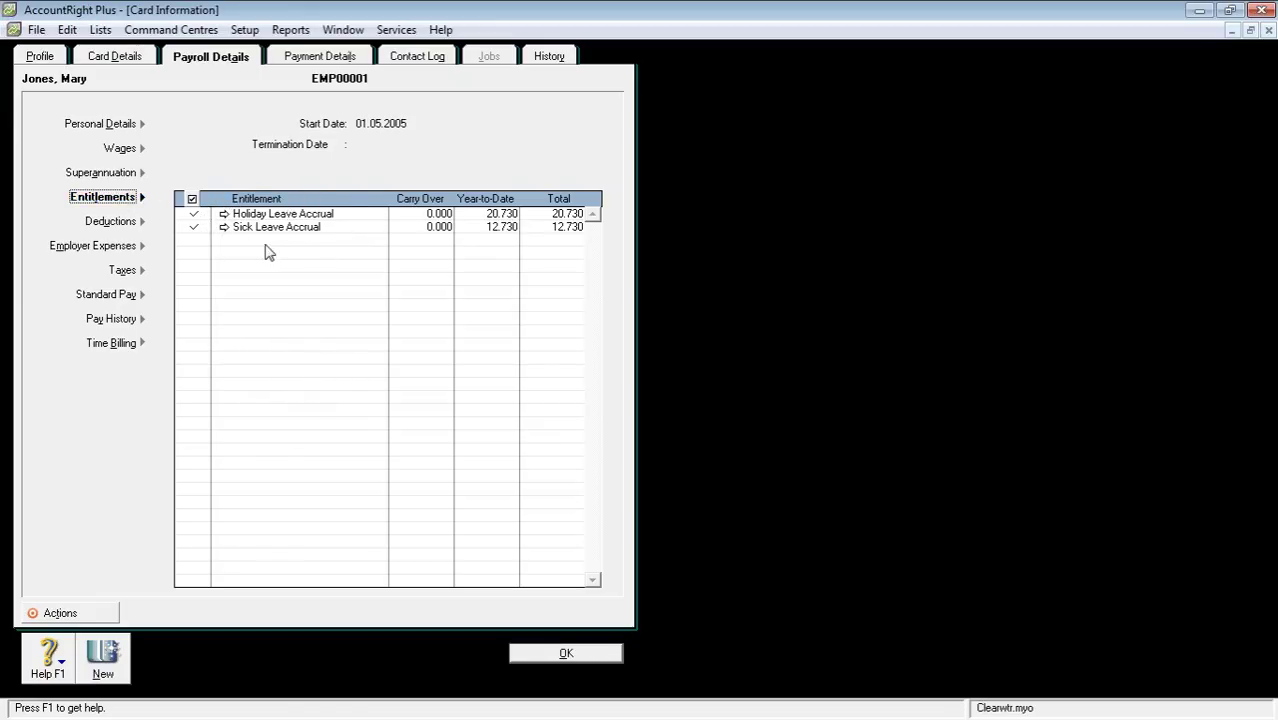
click(224, 214)
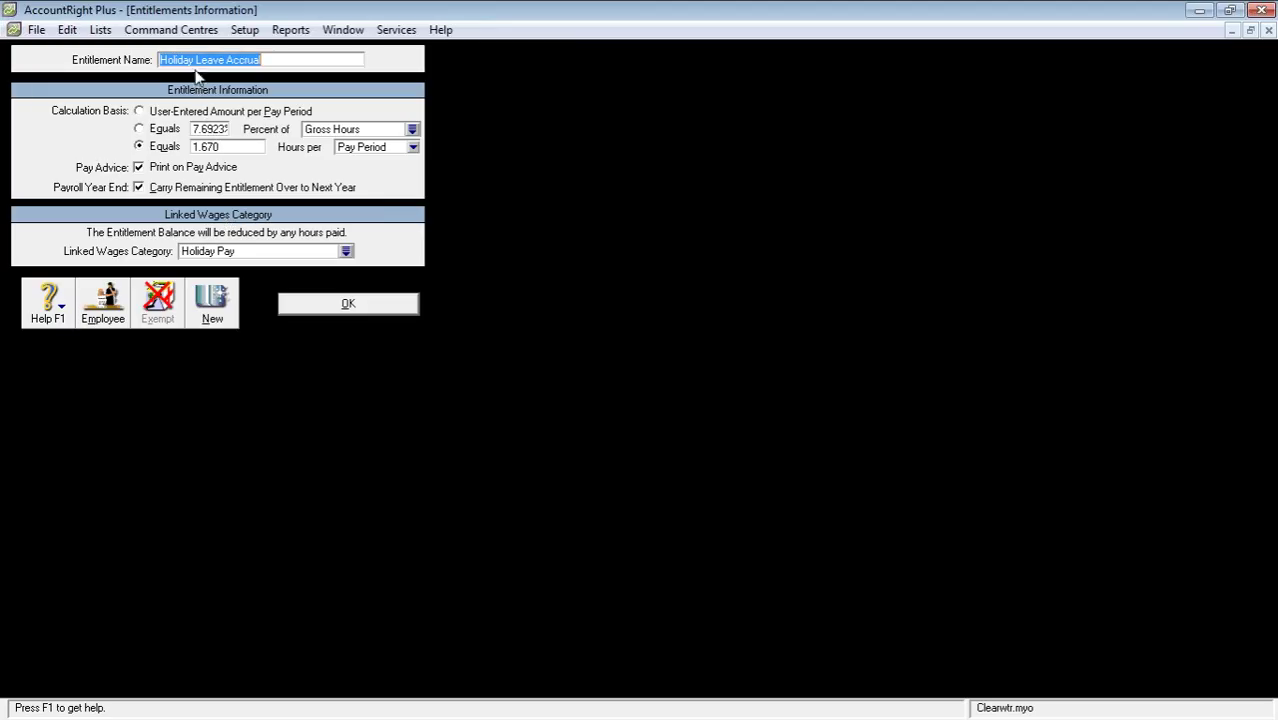
drag(195, 62, 158, 62)
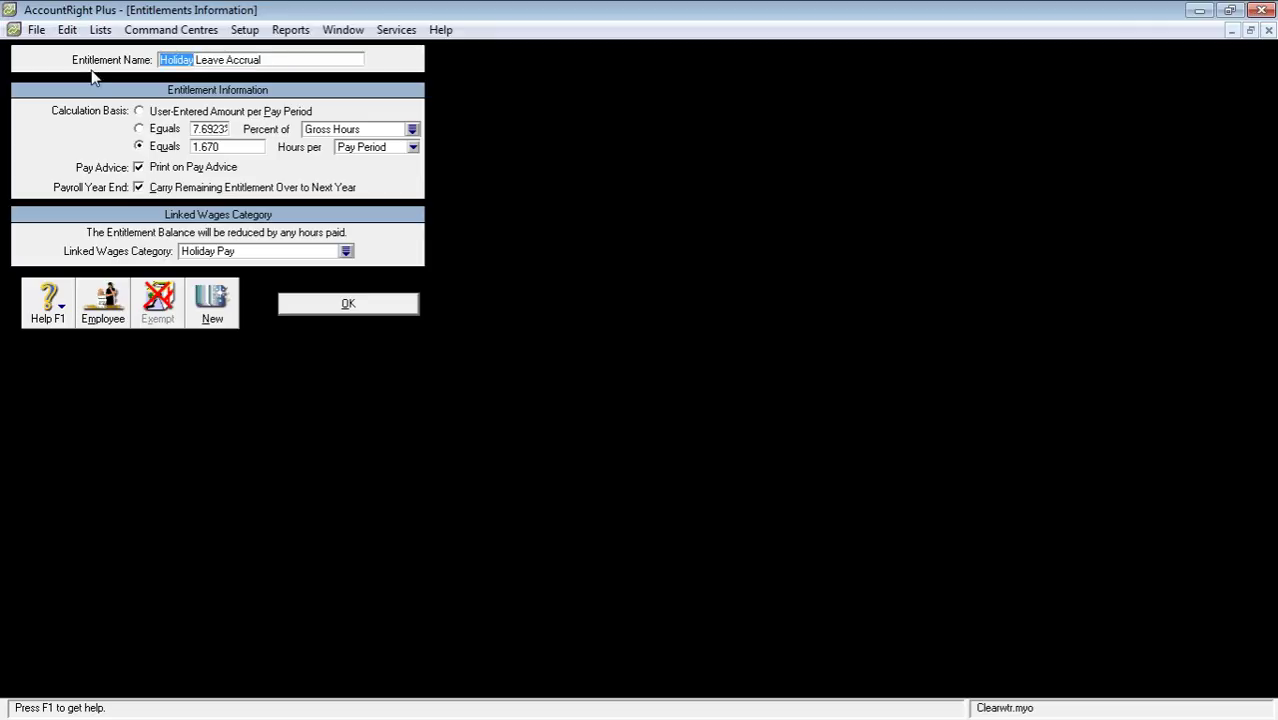
text(Annual)
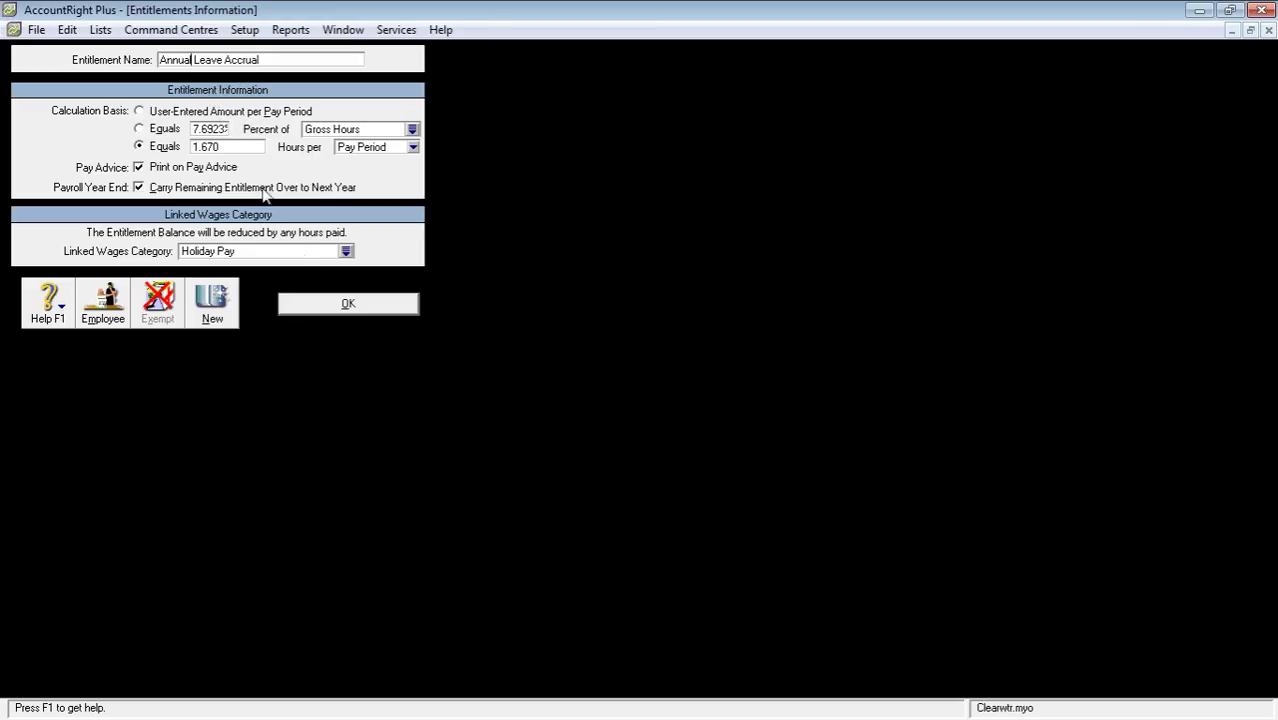
click(314, 305)
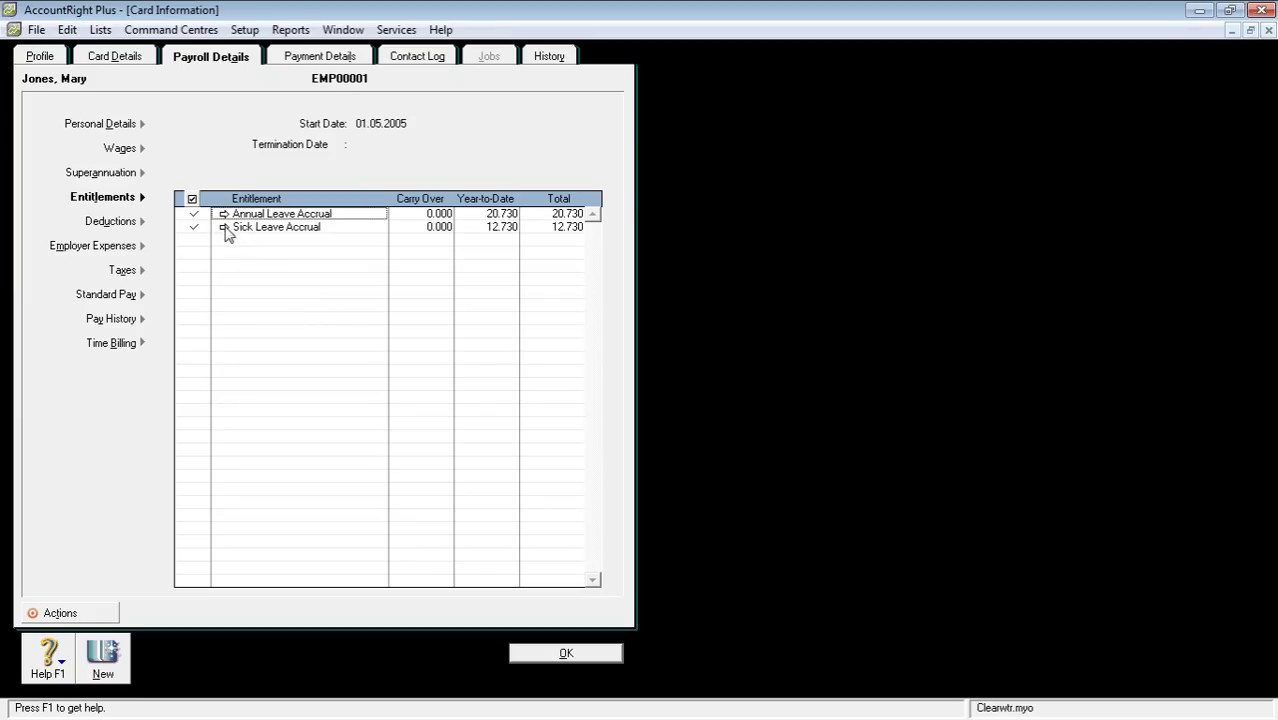
Rename the Sick Leave Accrual entitlement to Personal Leave Accrual and have it printed on the pay advice
click(224, 228)
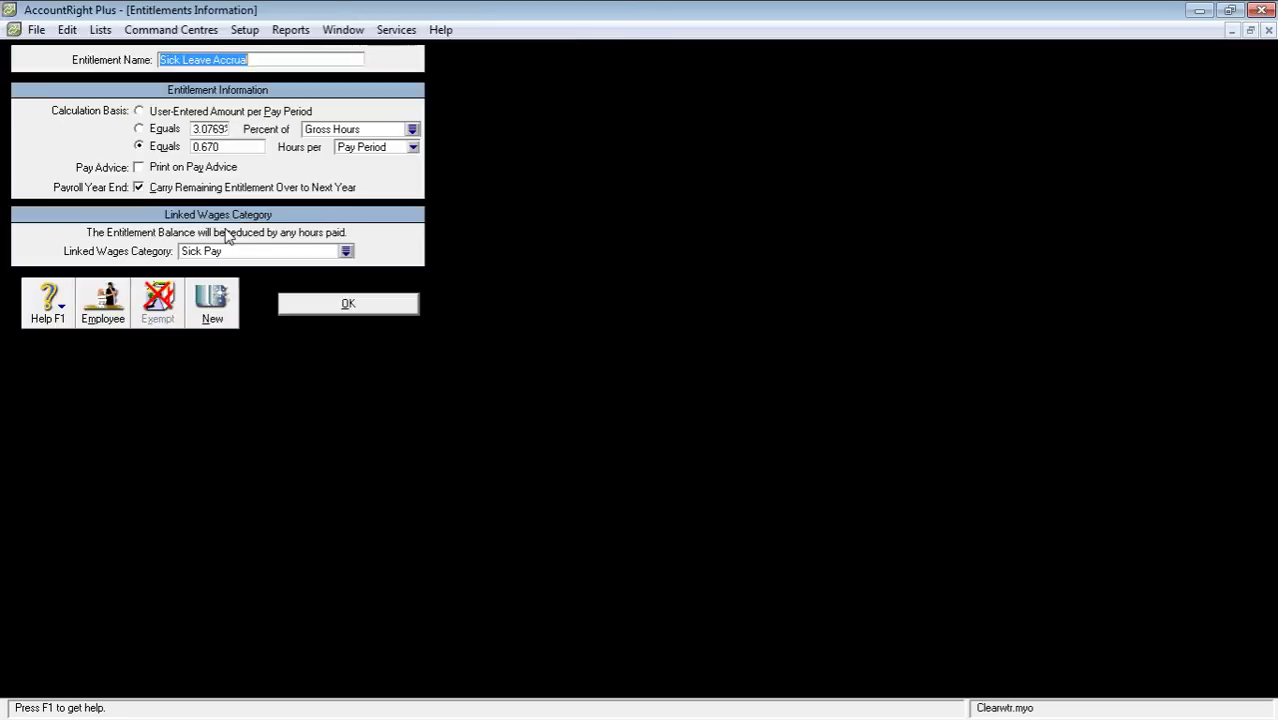
drag(180, 55, 100, 62)
text(Personal)
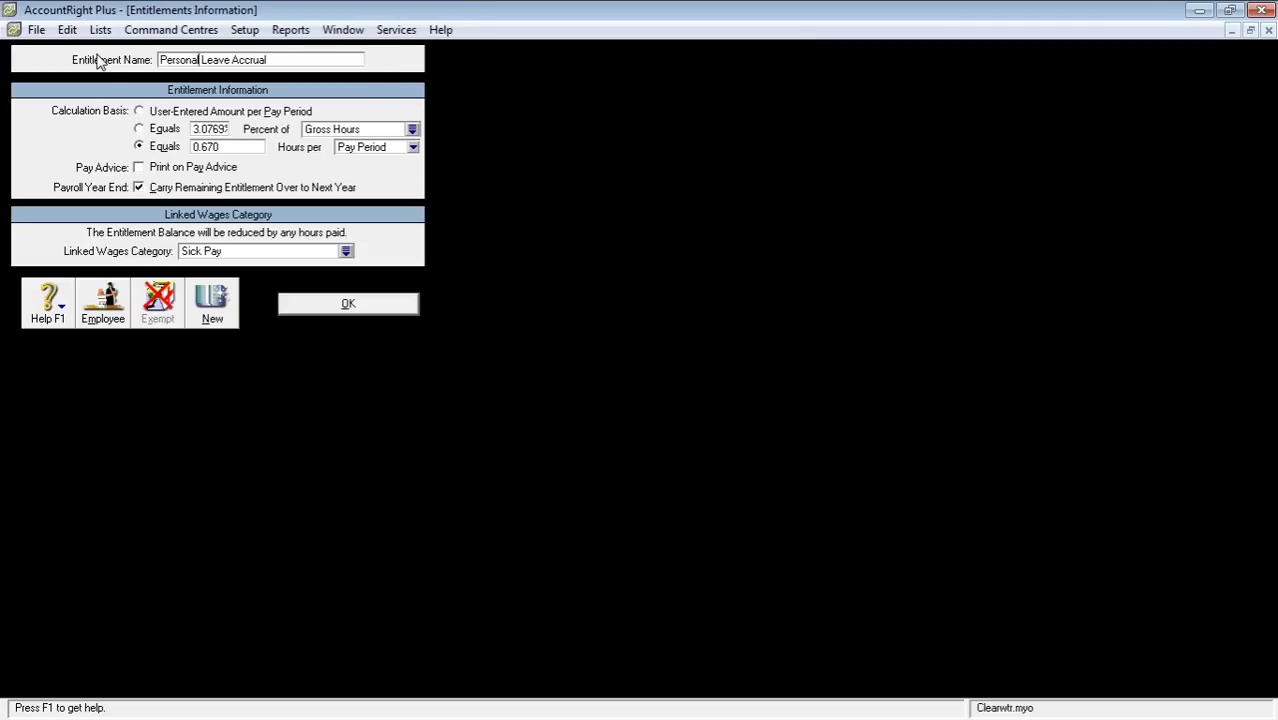
click(163, 173)
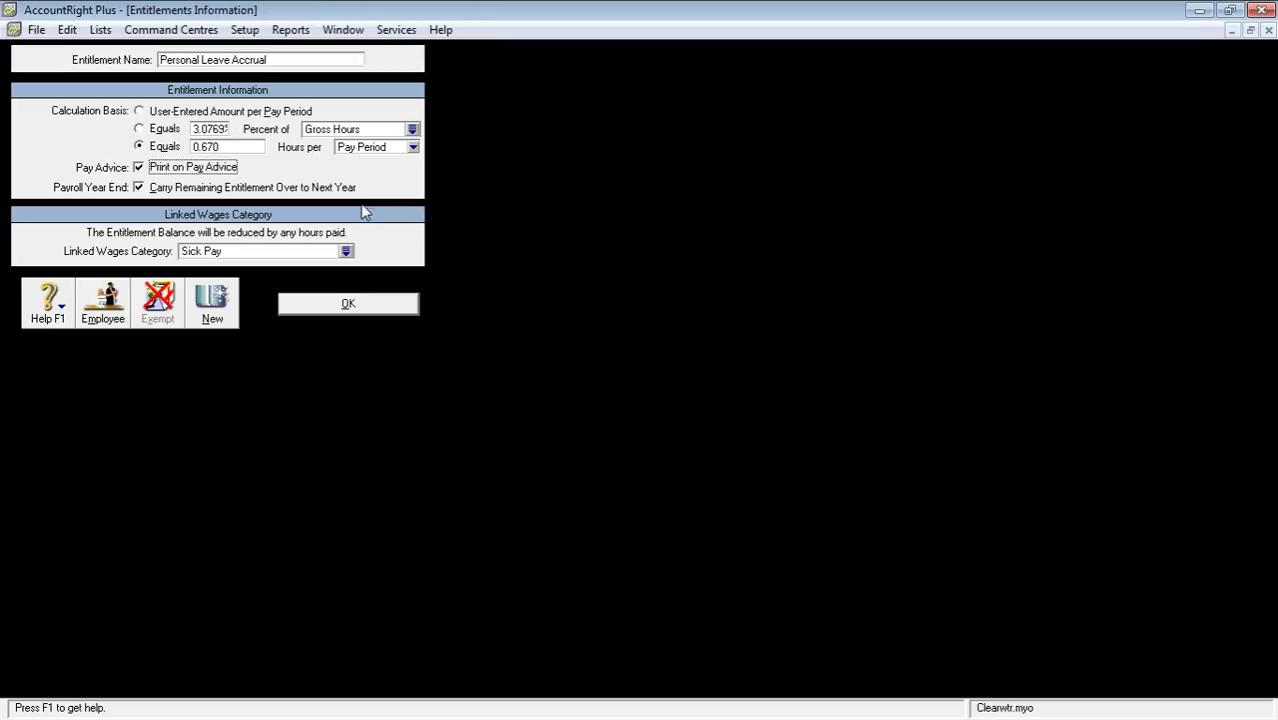
click(337, 310)
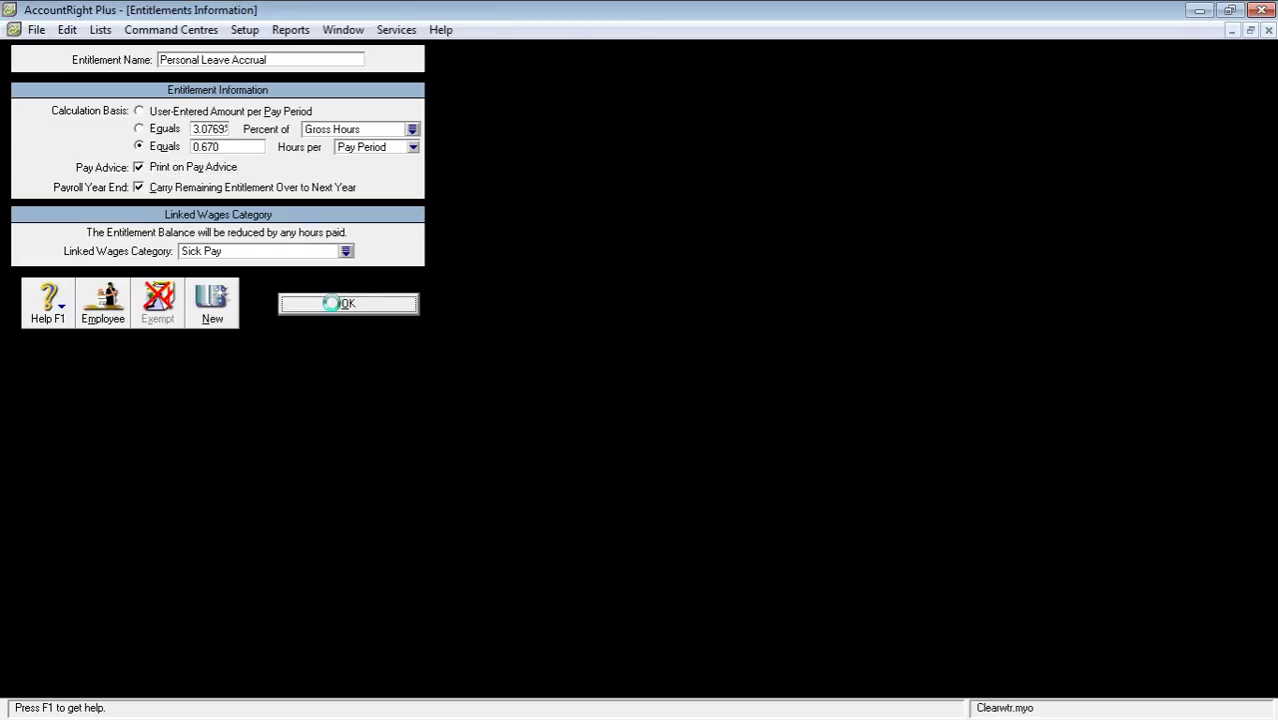
click(194, 228)
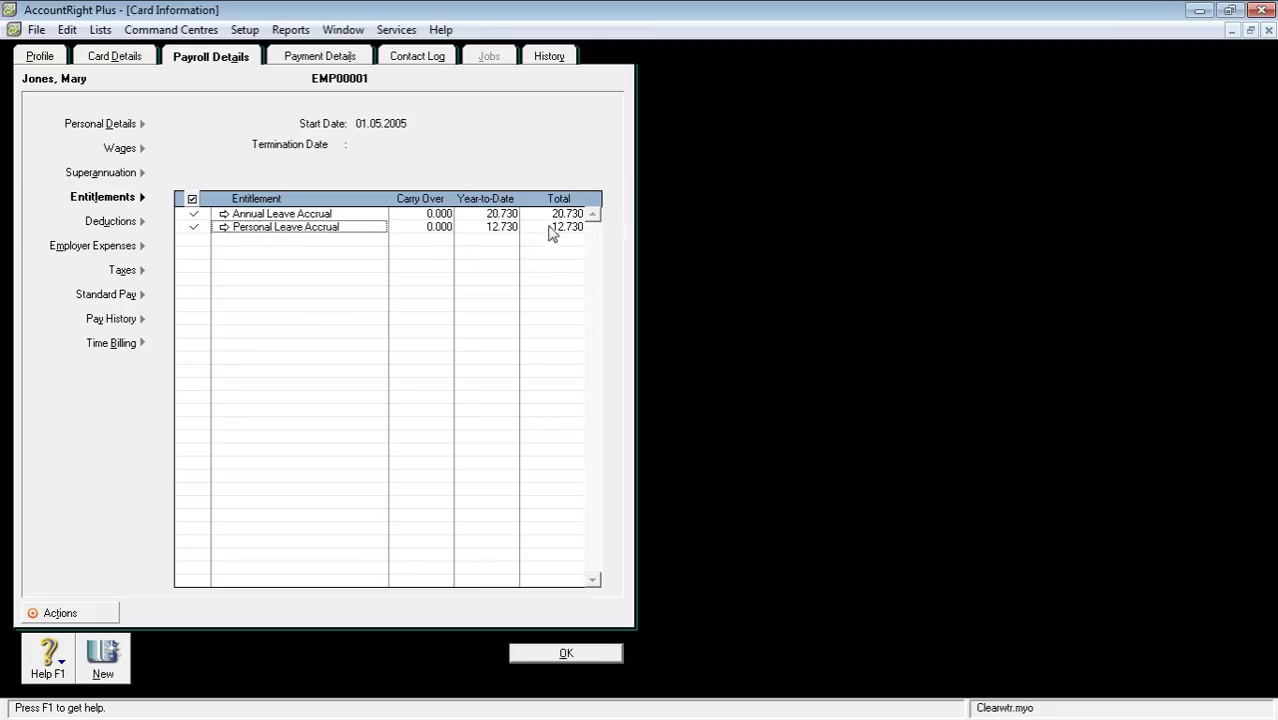
Review the employee's deductions, employer expenses and tax details
click(108, 222)
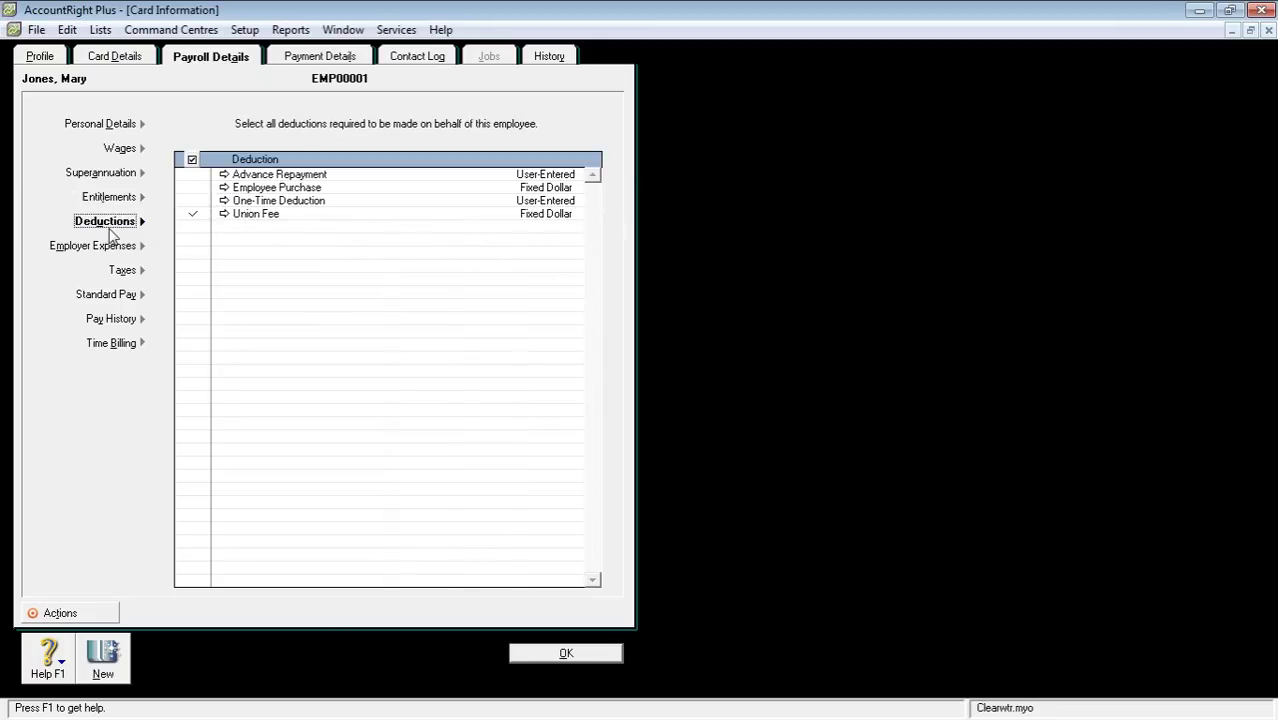
click(110, 248)
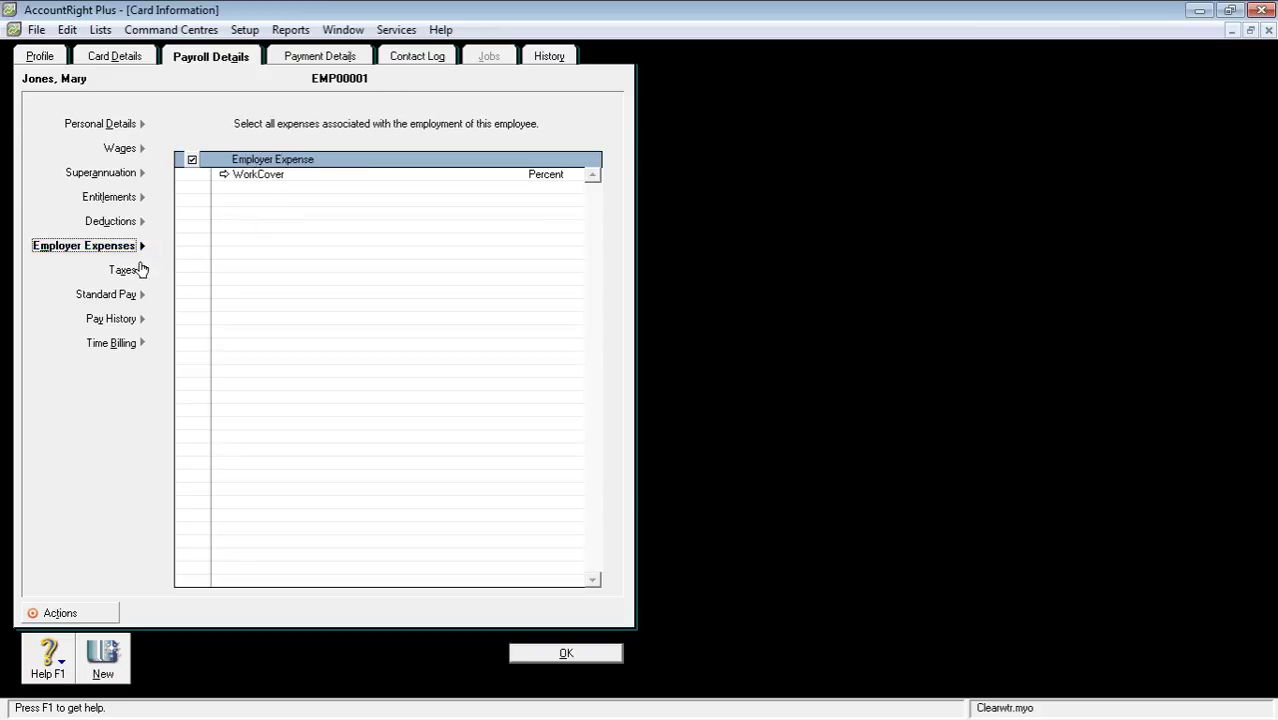
click(122, 271)
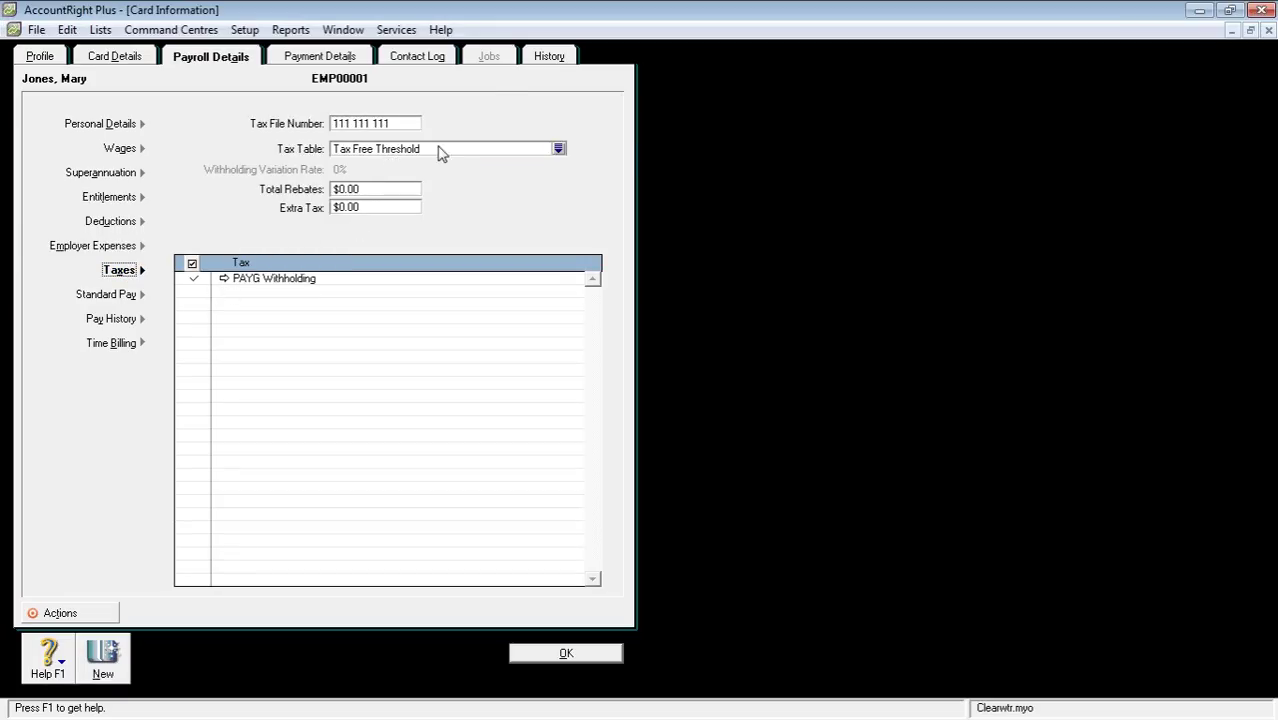
Look through the available tax tables, including Tax Free Threshold + HELP, and leave the list without applying one
click(559, 149)
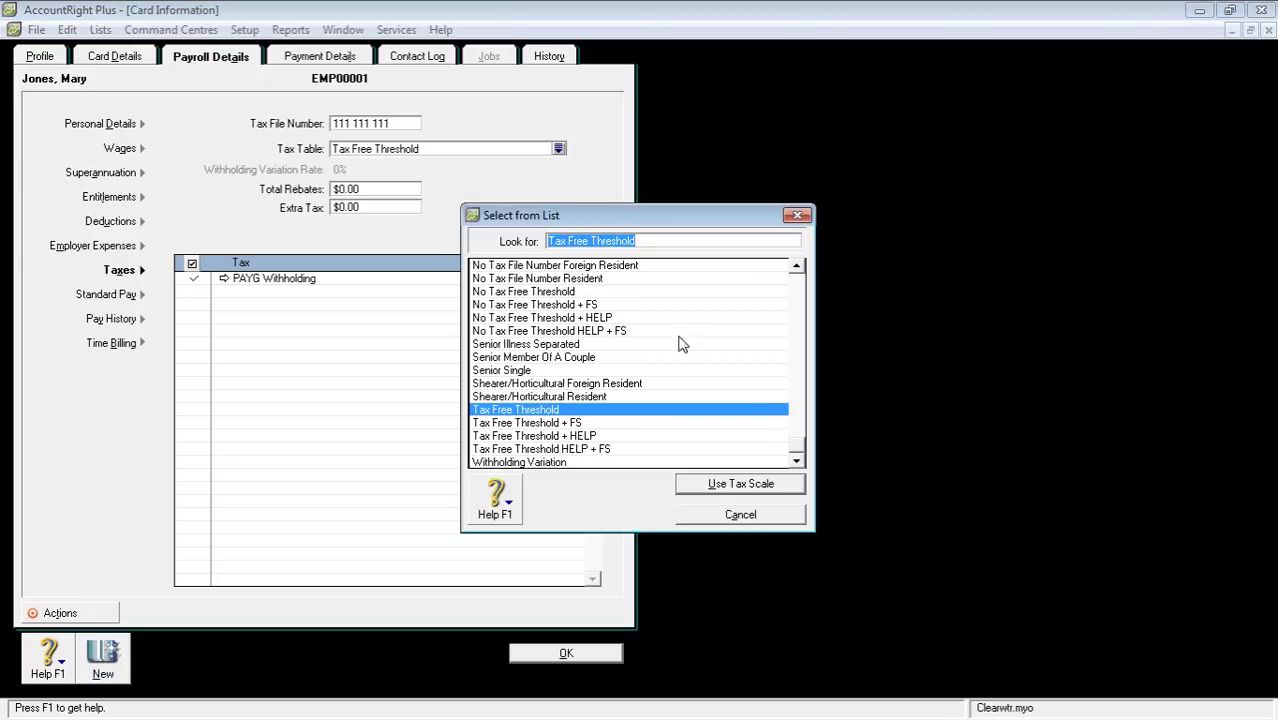
scroll(808, 284, up, 4)
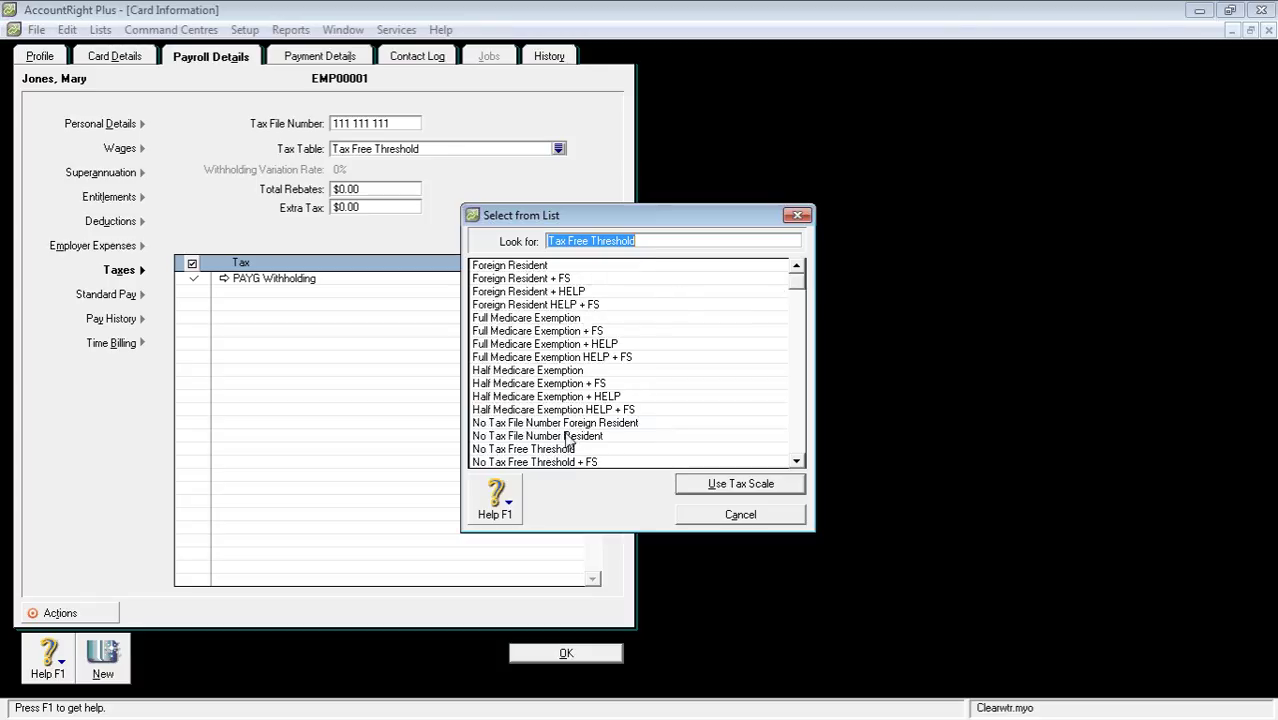
click(797, 461)
click(797, 461)
click(797, 462)
click(797, 462)
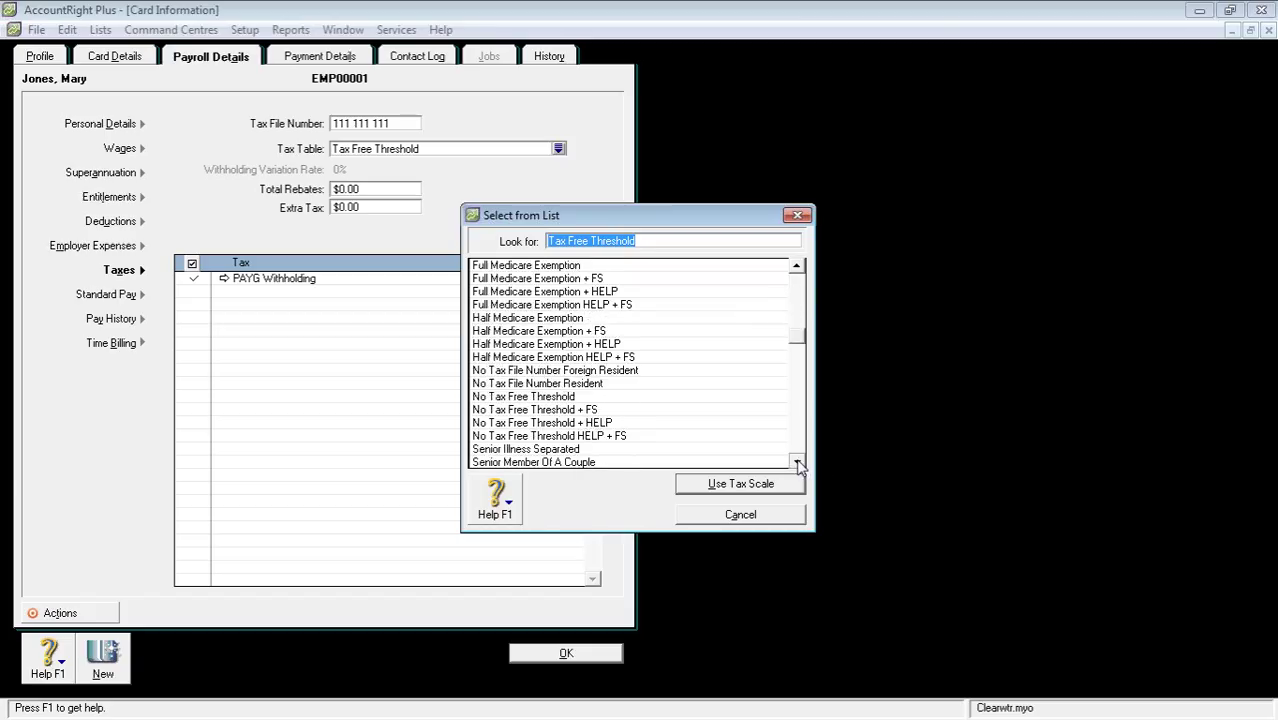
click(797, 462)
click(797, 462)
click(797, 462)
click(797, 462)
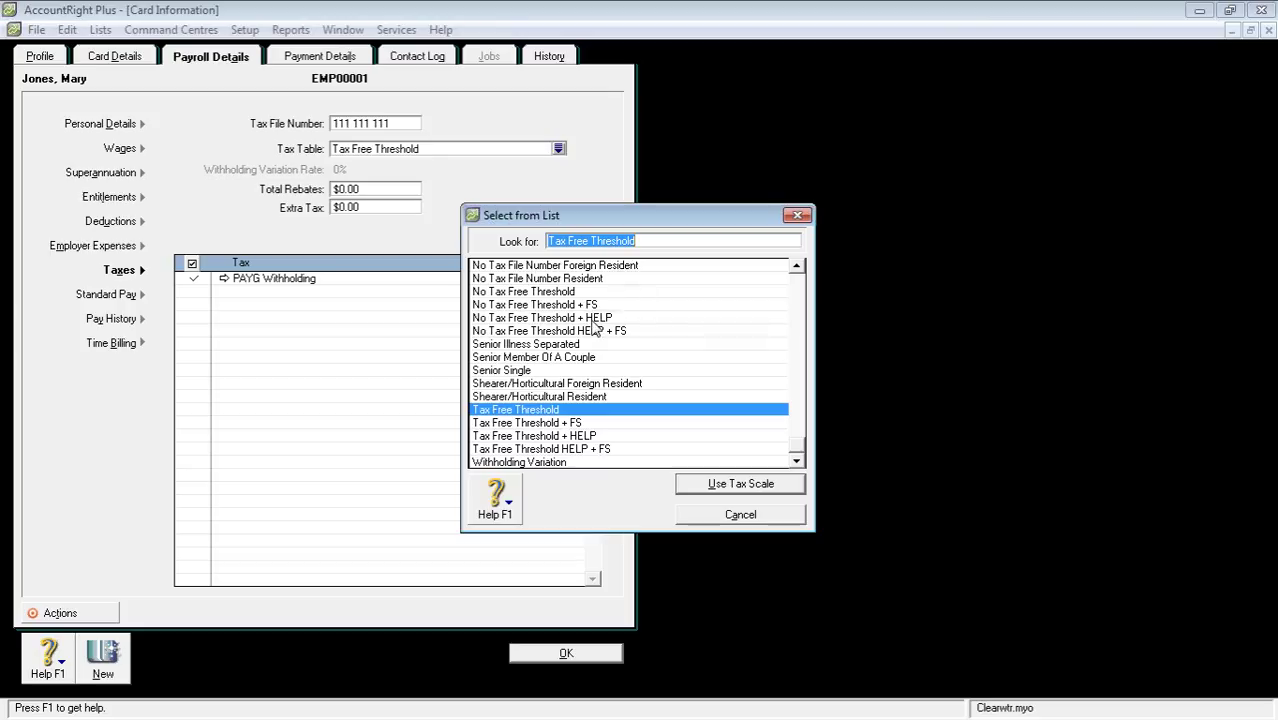
click(544, 441)
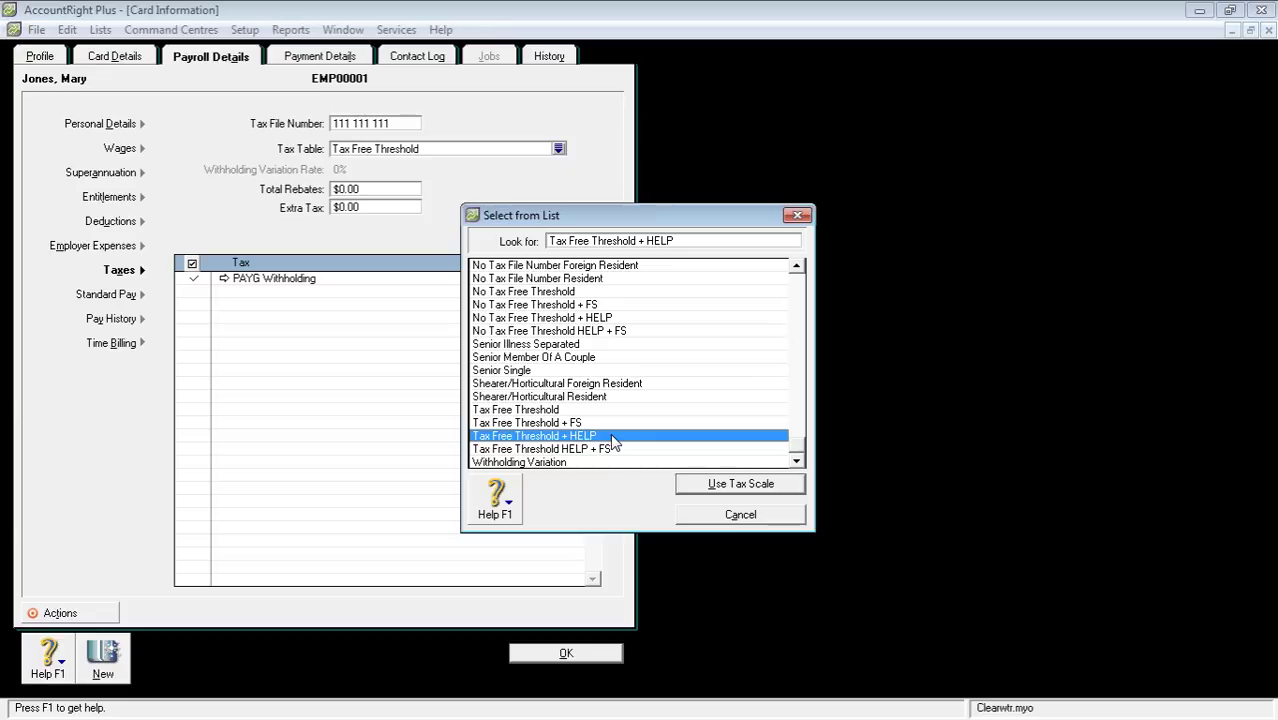
click(705, 513)
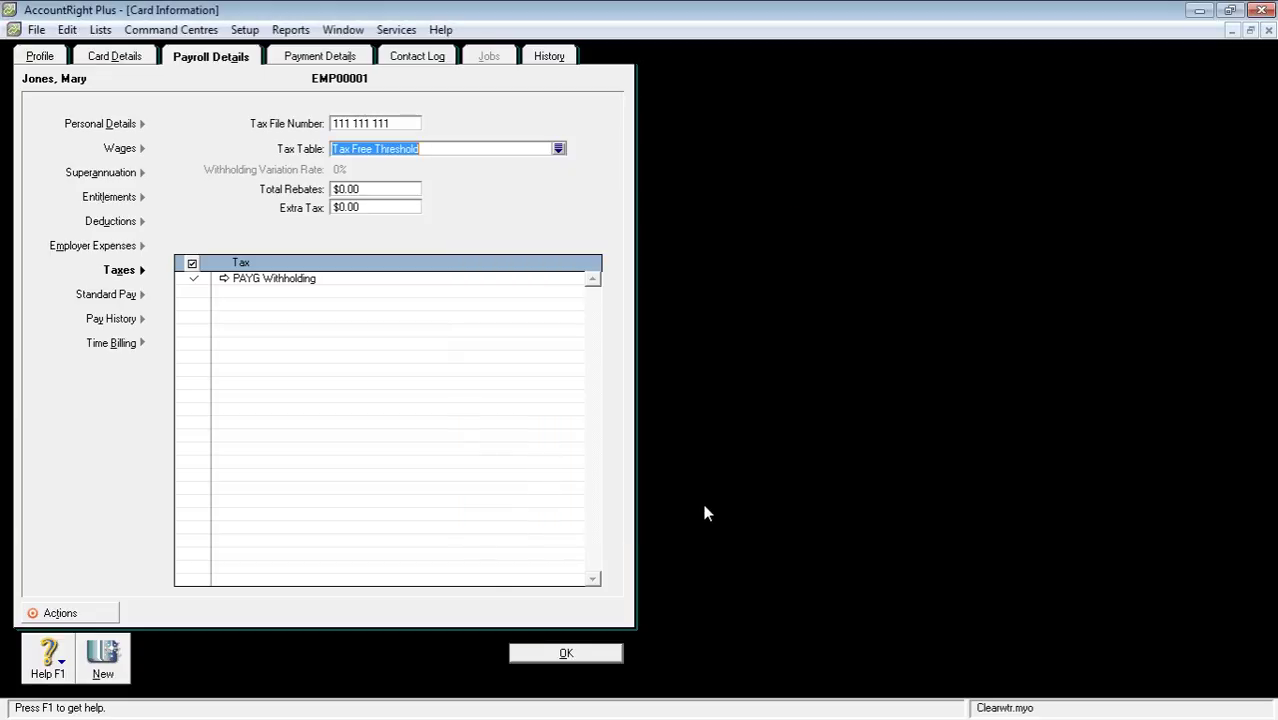
Copy the employee's tax file number into the Card ID field of the profile and return to the tax details
click(366, 125)
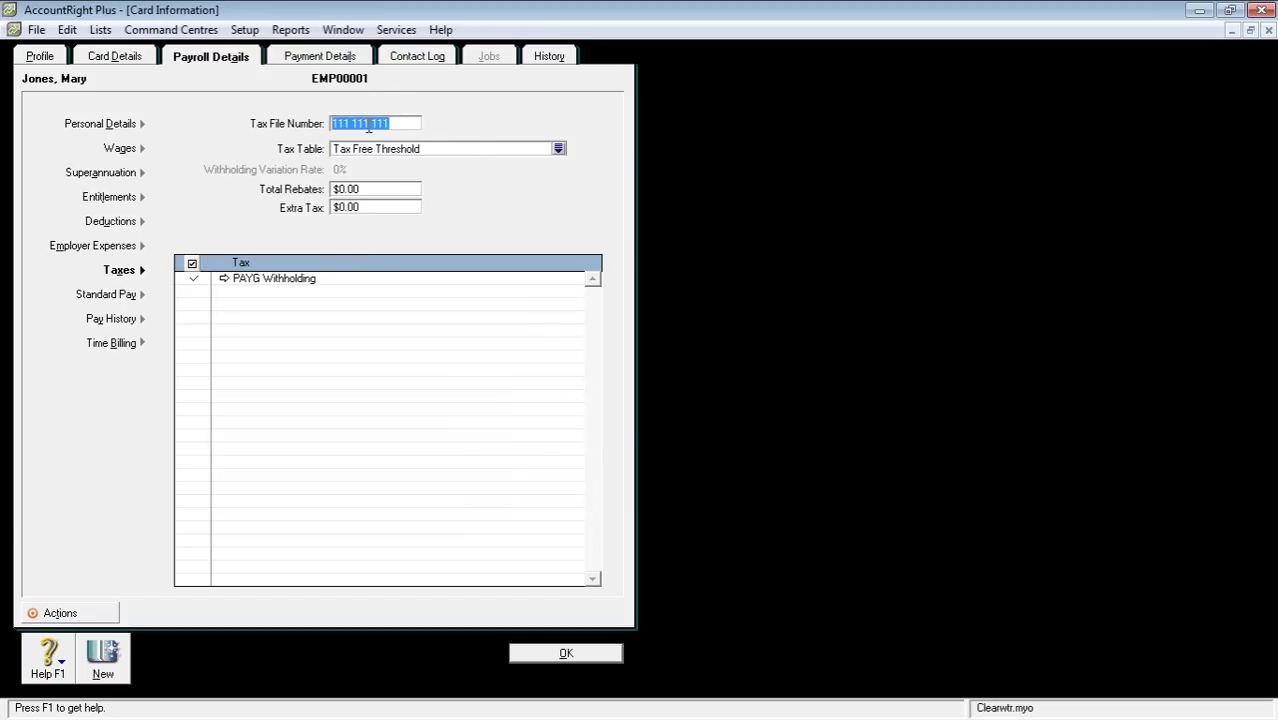
right_click(368, 124)
click(411, 191)
click(54, 60)
click(140, 148)
right_click(148, 150)
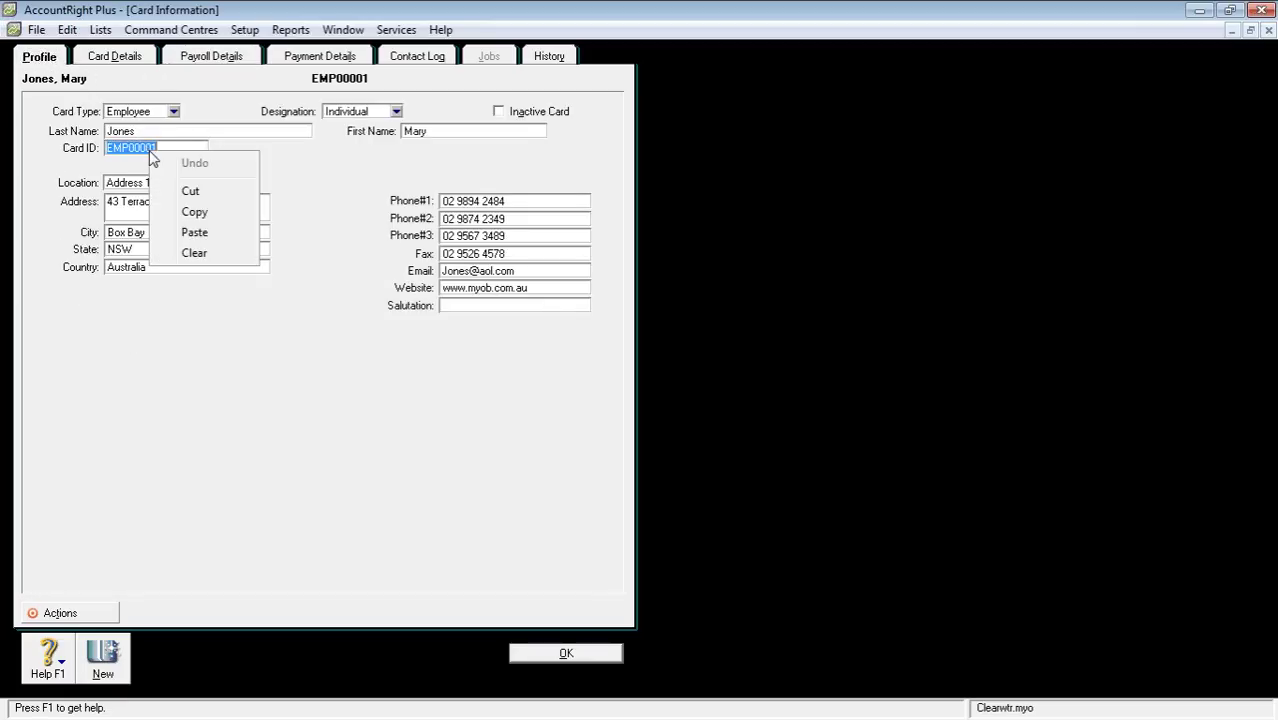
click(192, 232)
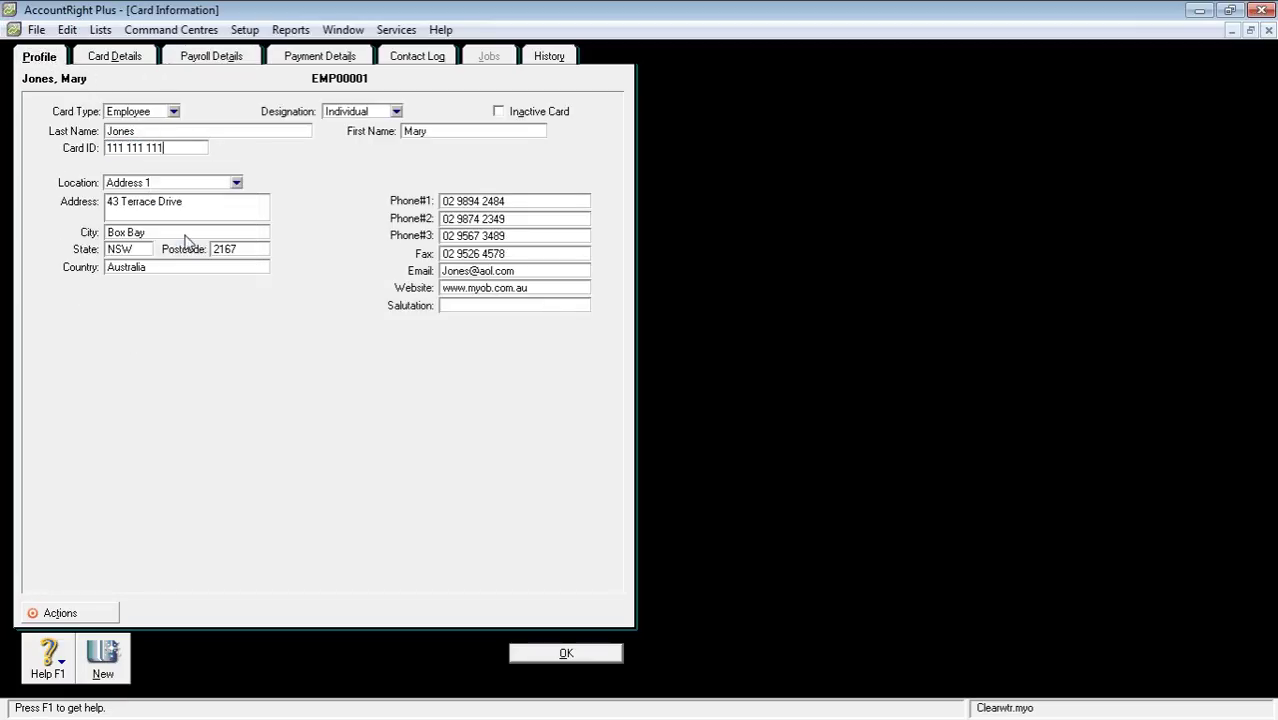
click(208, 56)
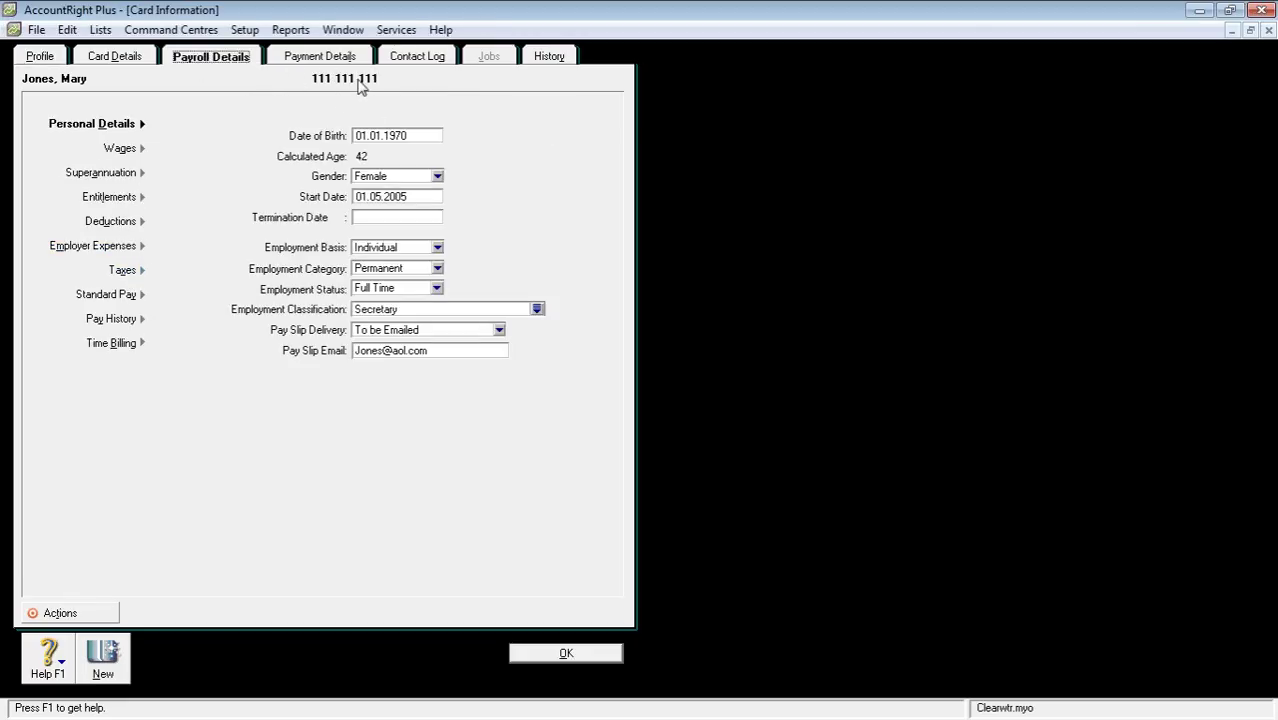
click(120, 271)
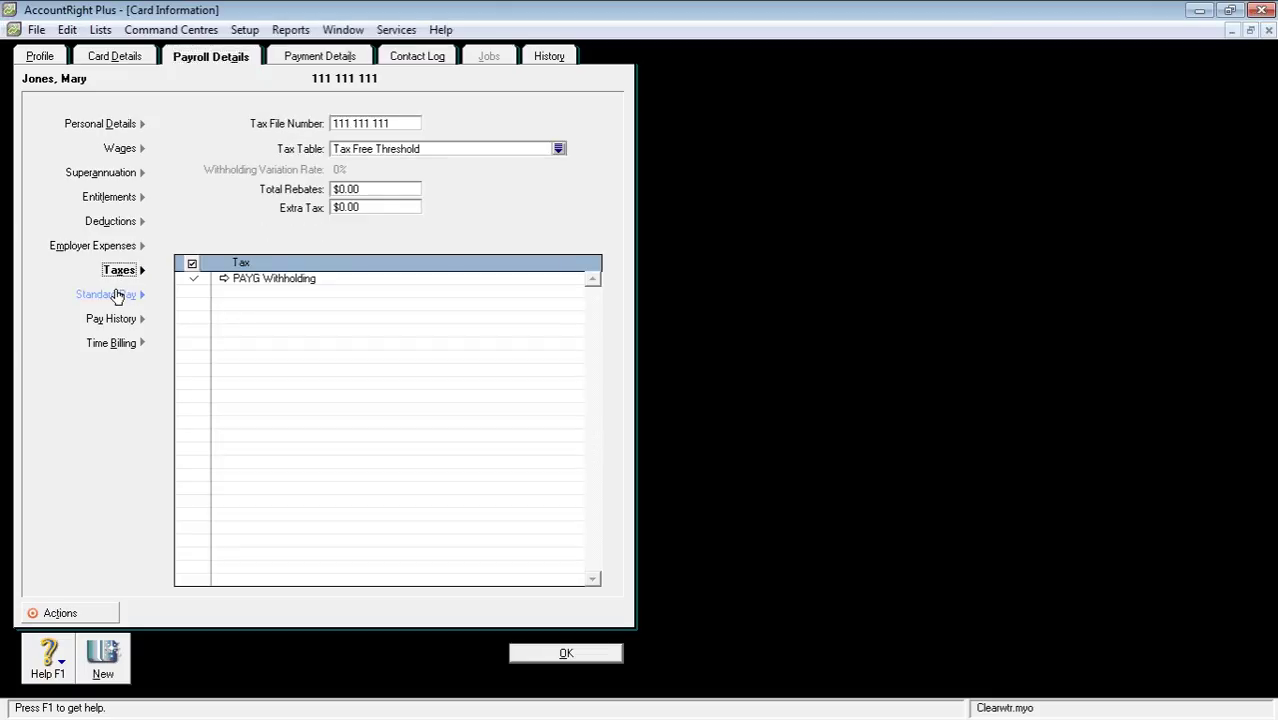
Review the employee's standard pay, then save the card and leave the cards list
click(110, 295)
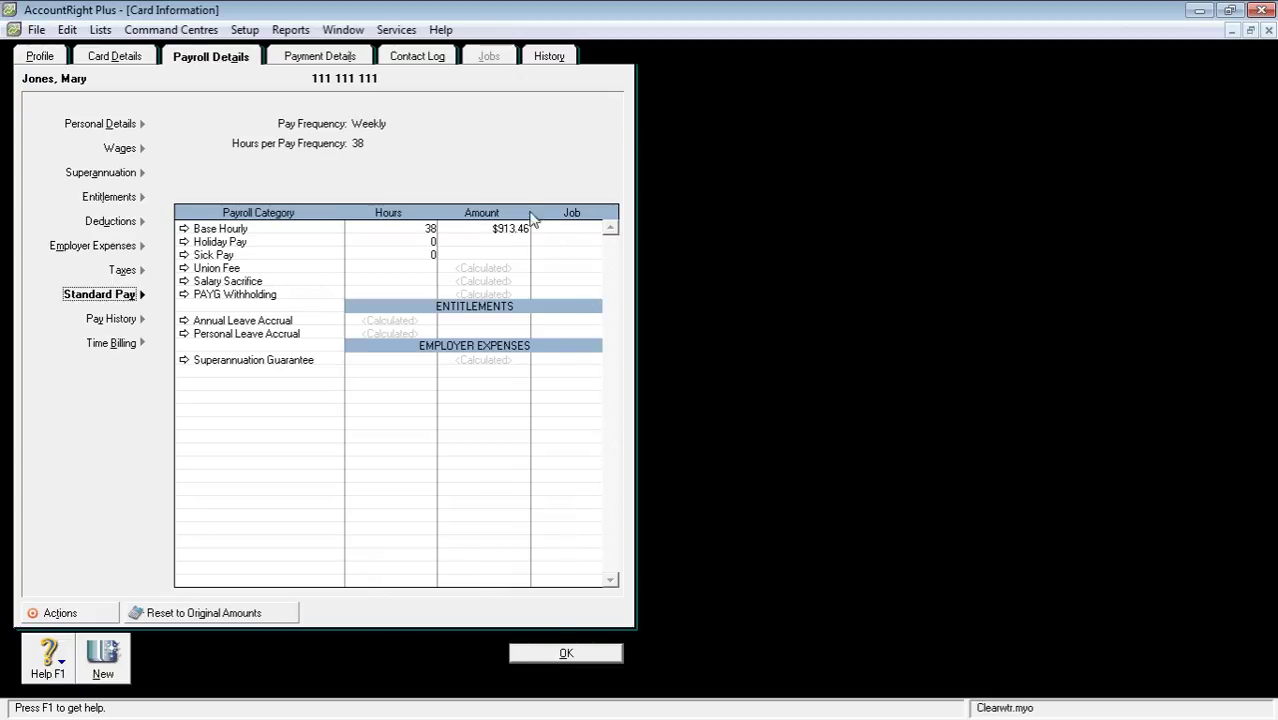
click(560, 654)
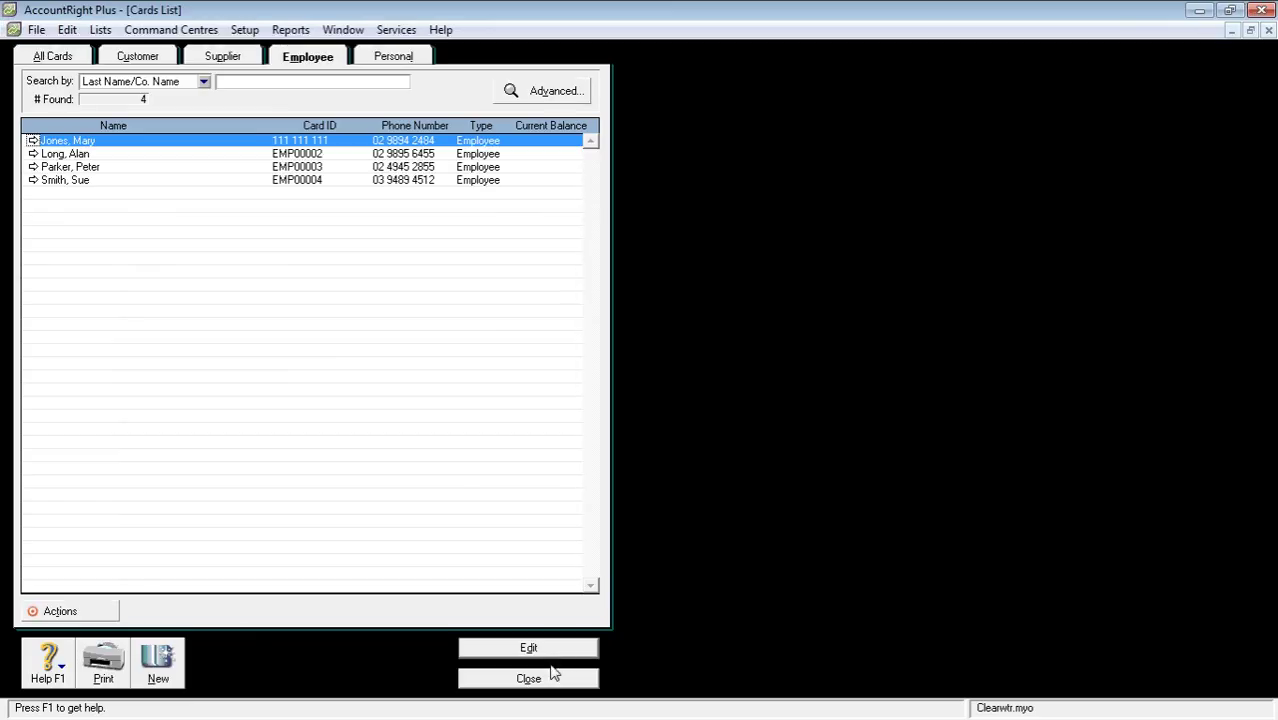
click(541, 679)
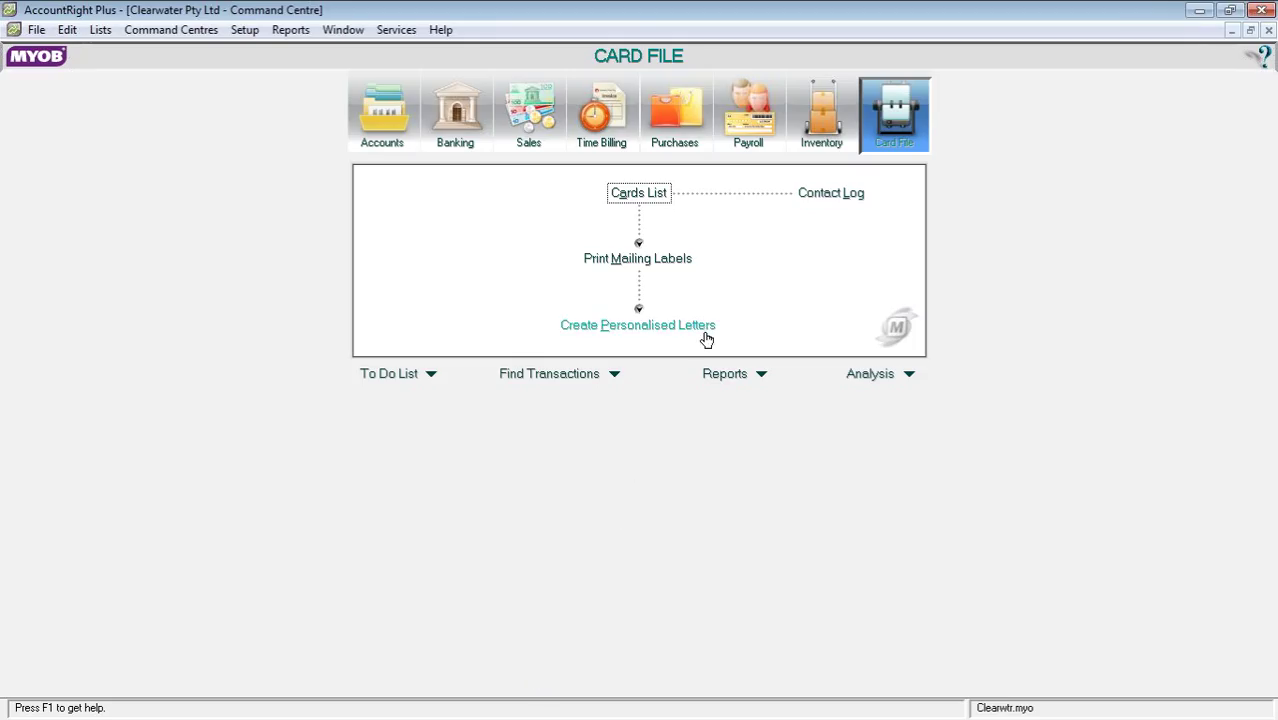
Rename the Sick Pay wages category to Personal Pay and have it automatically adjust base hourly or base salary details
click(757, 111)
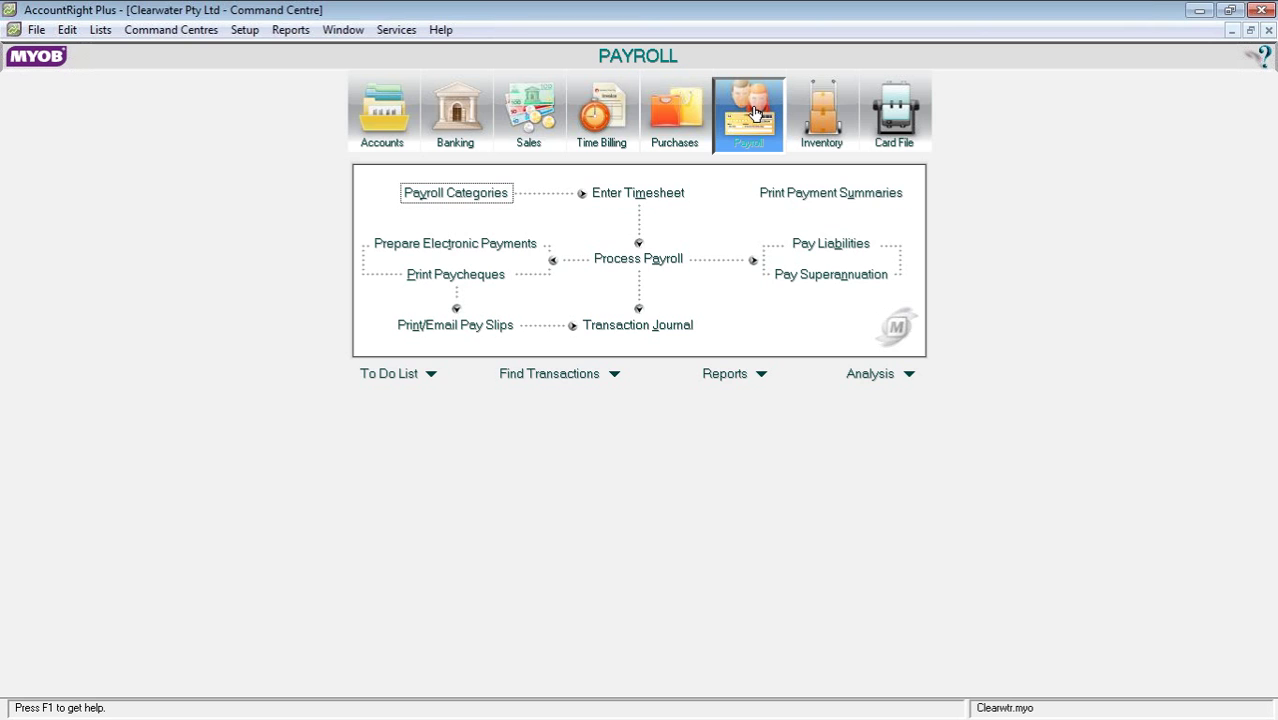
click(484, 196)
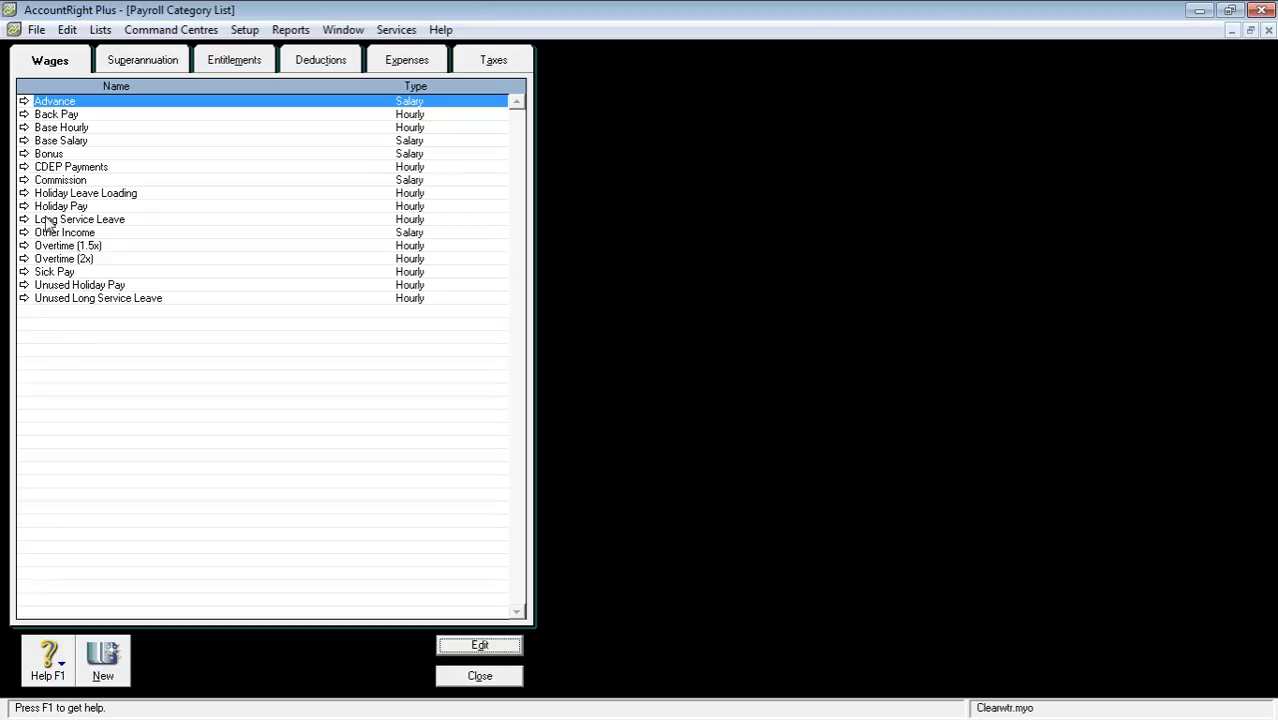
double_click(36, 272)
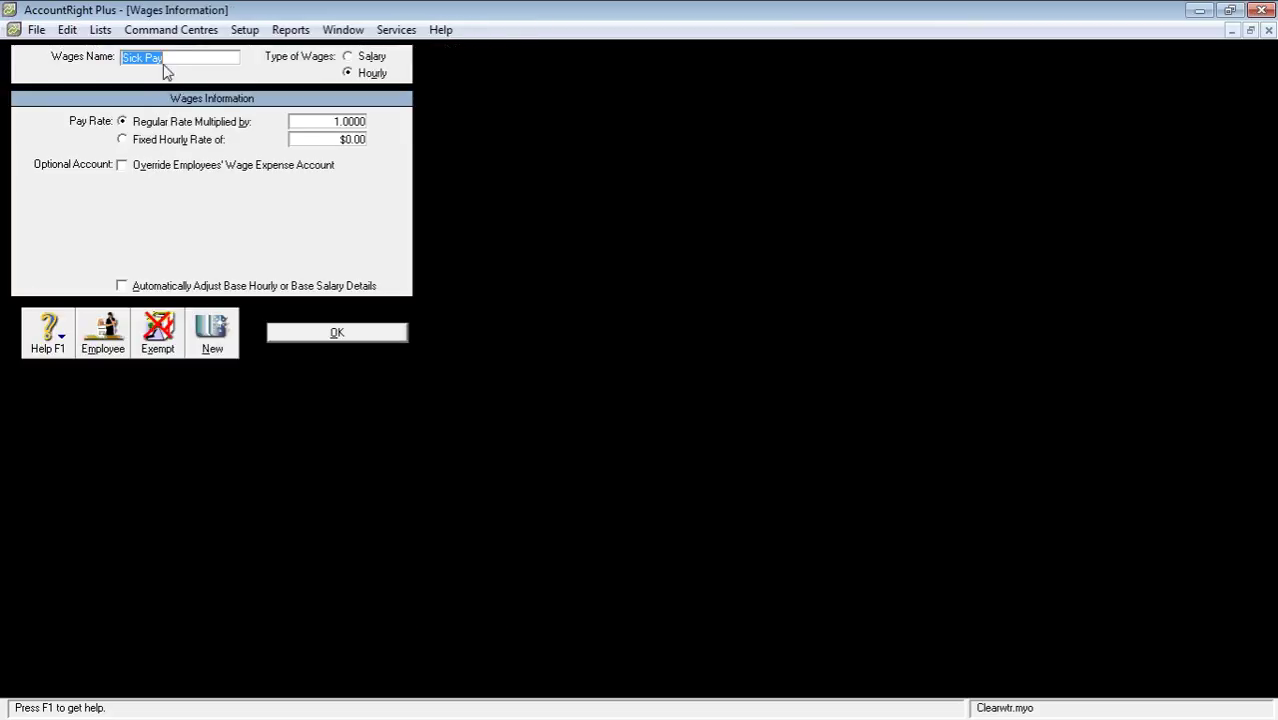
drag(143, 60, 79, 61)
text(Personal)
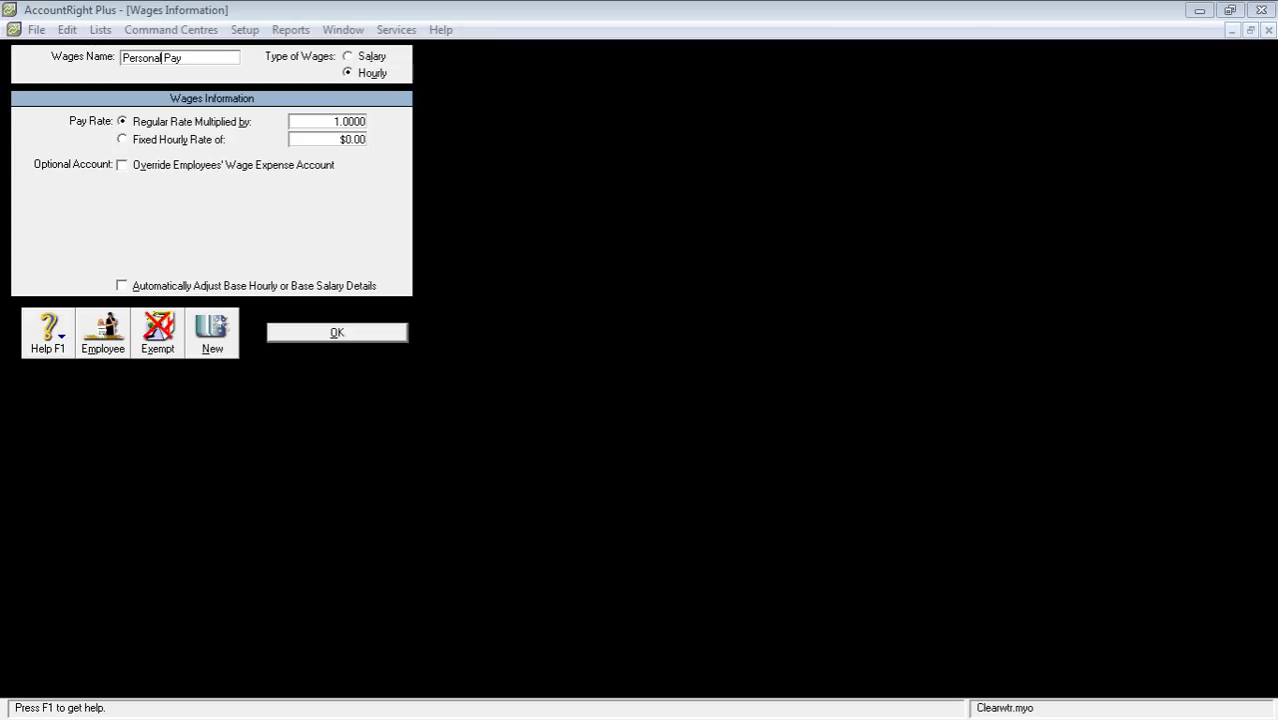
click(133, 288)
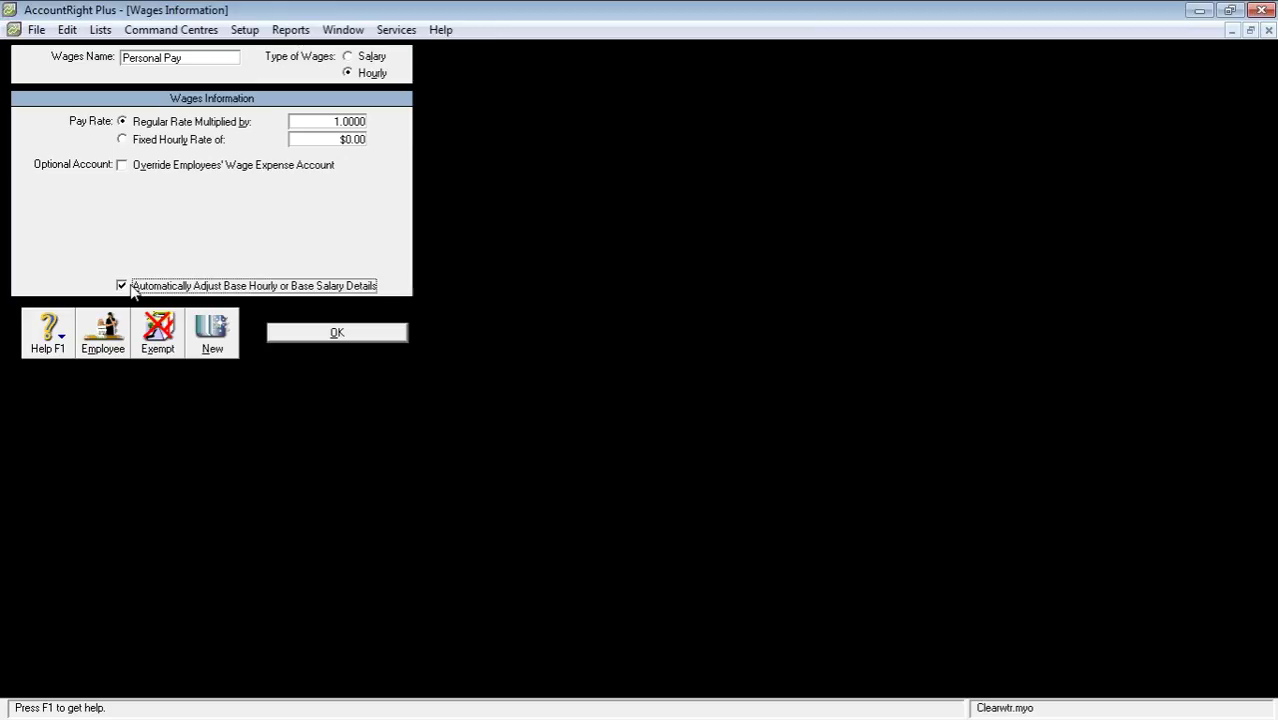
click(340, 335)
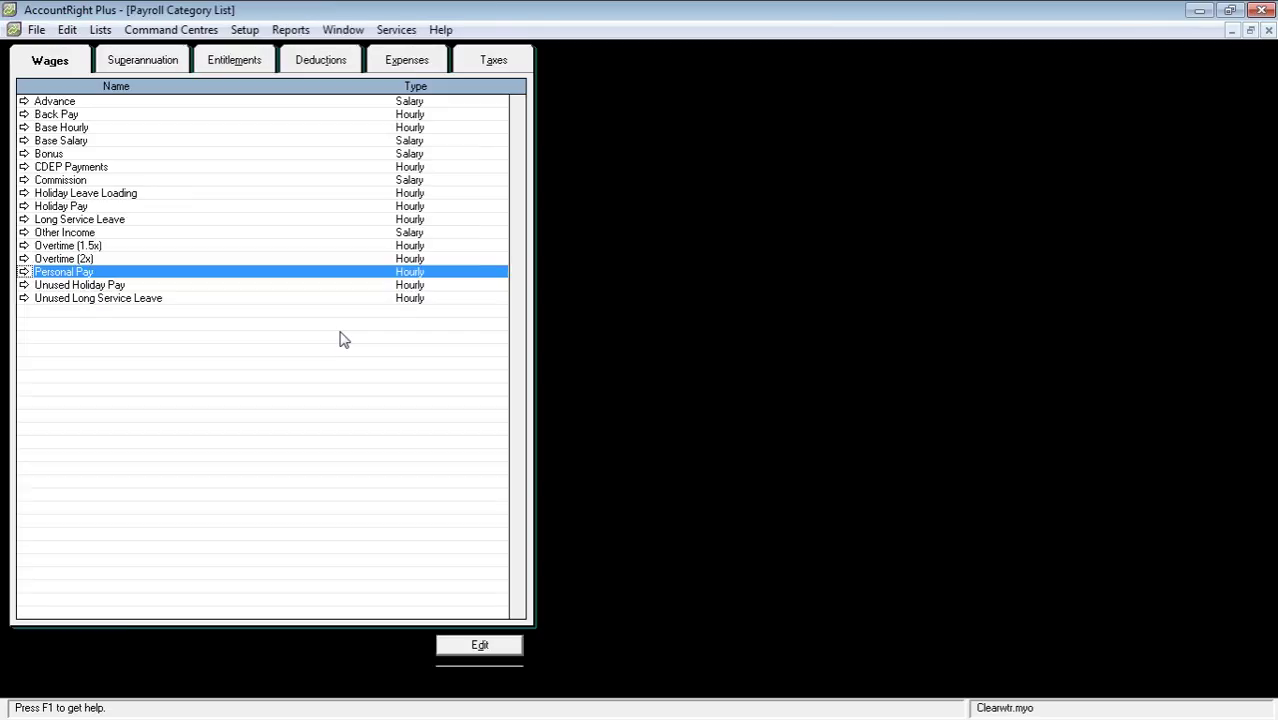
Rename the Holiday Leave Loading wages category to Annual Leave Loading
click(112, 196)
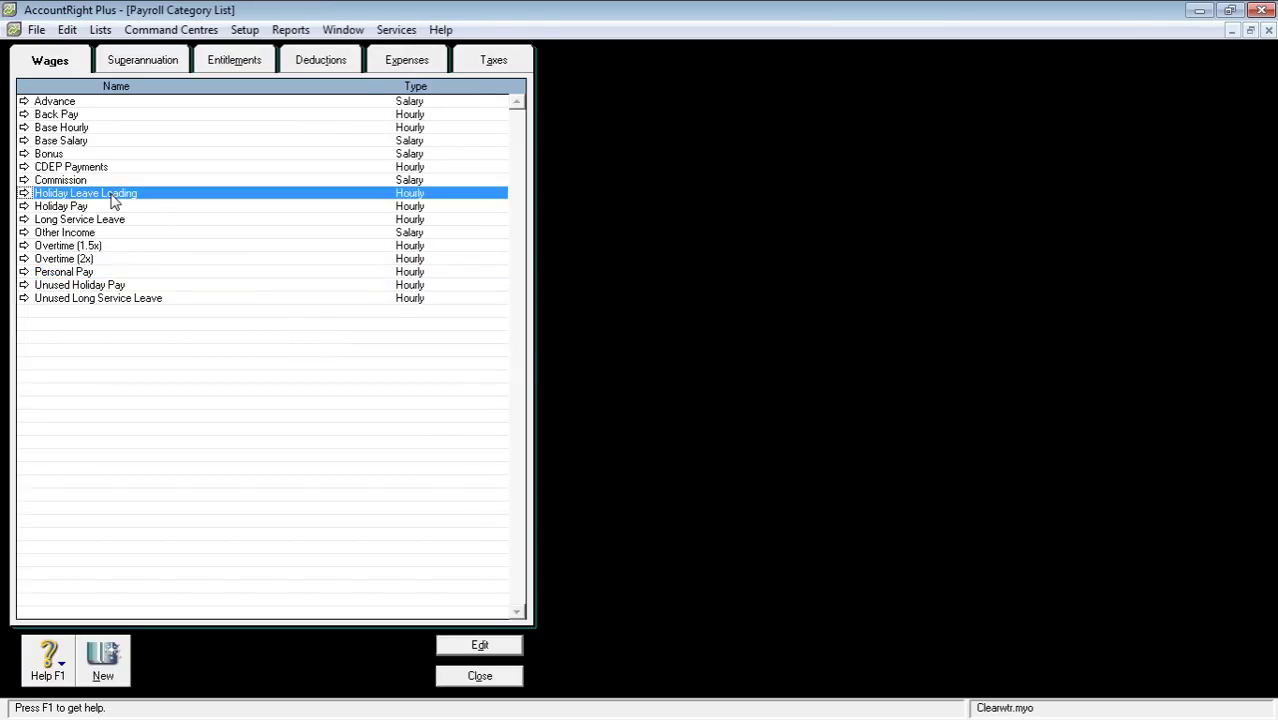
double_click(112, 196)
click(147, 57)
double_click(147, 57)
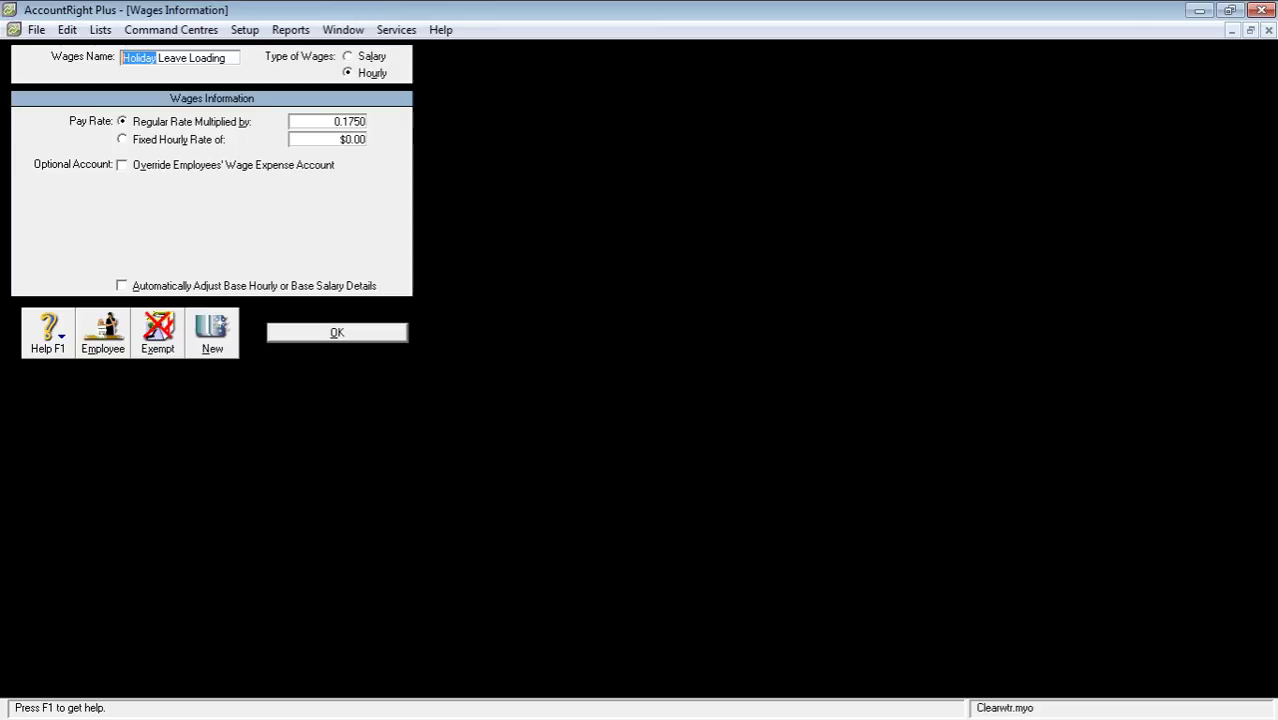
text(Annual)
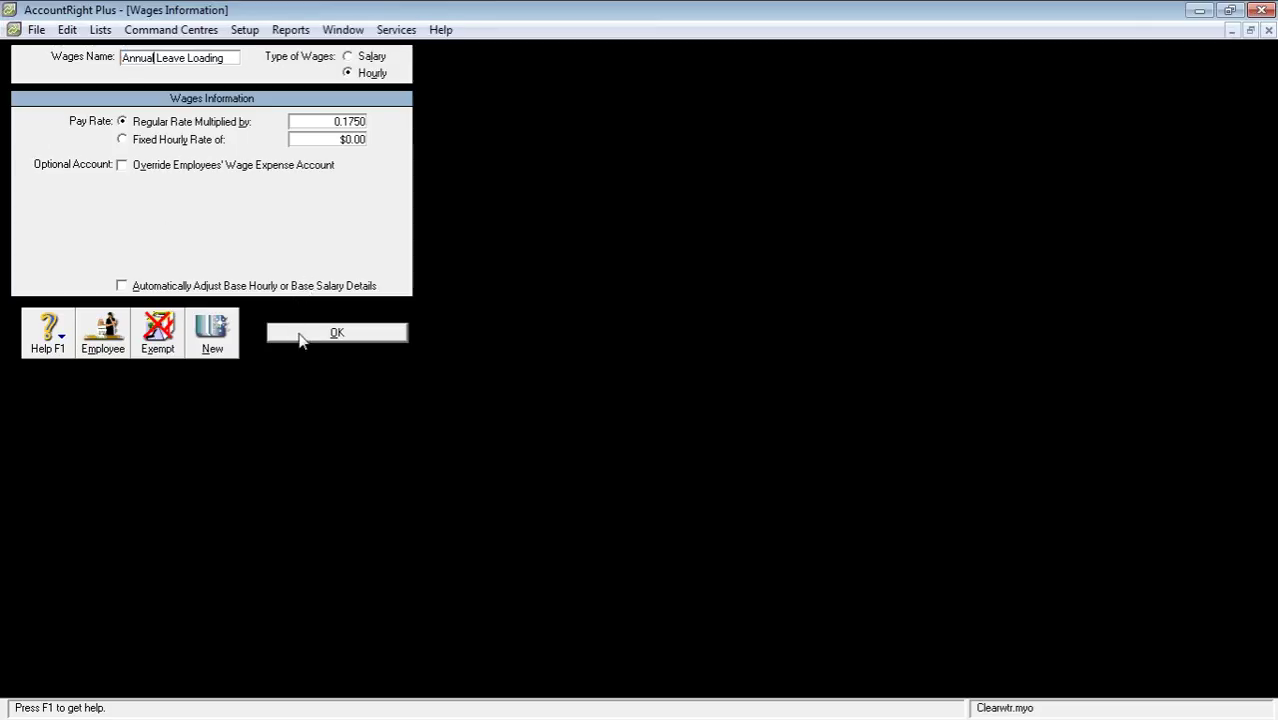
click(299, 337)
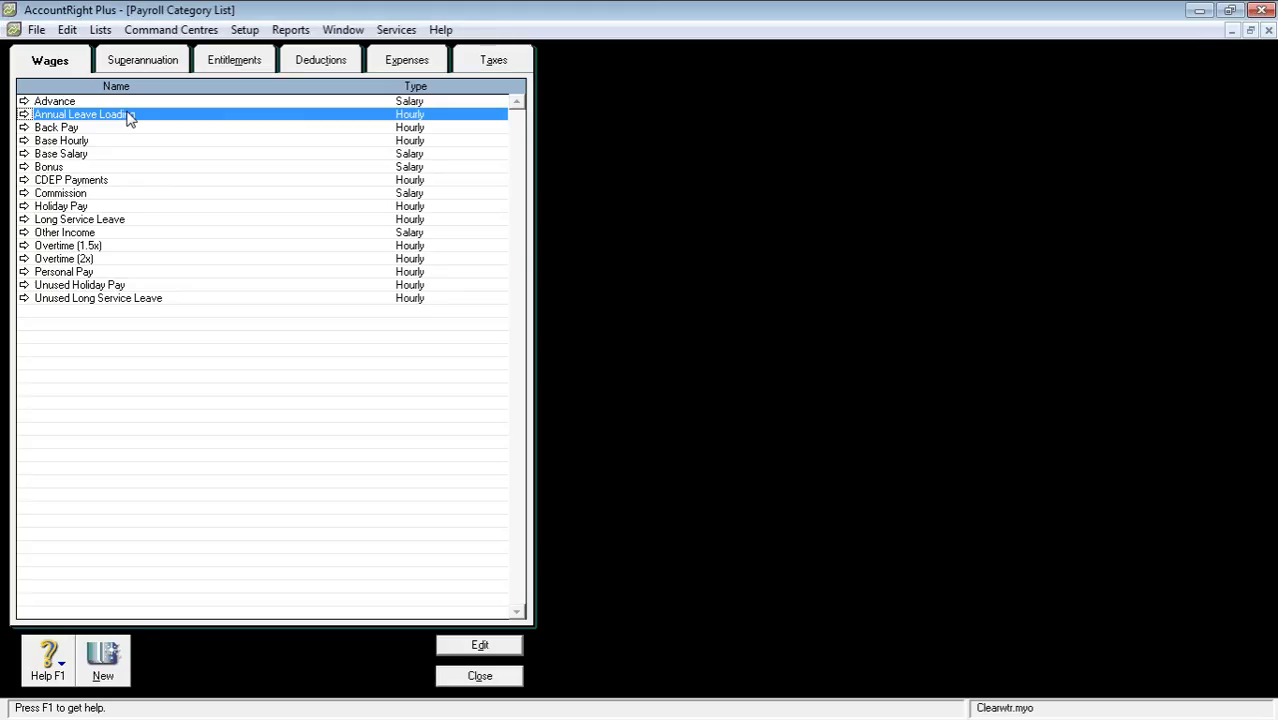
Rename the Holiday Pay wages category to Annual Pay
double_click(106, 206)
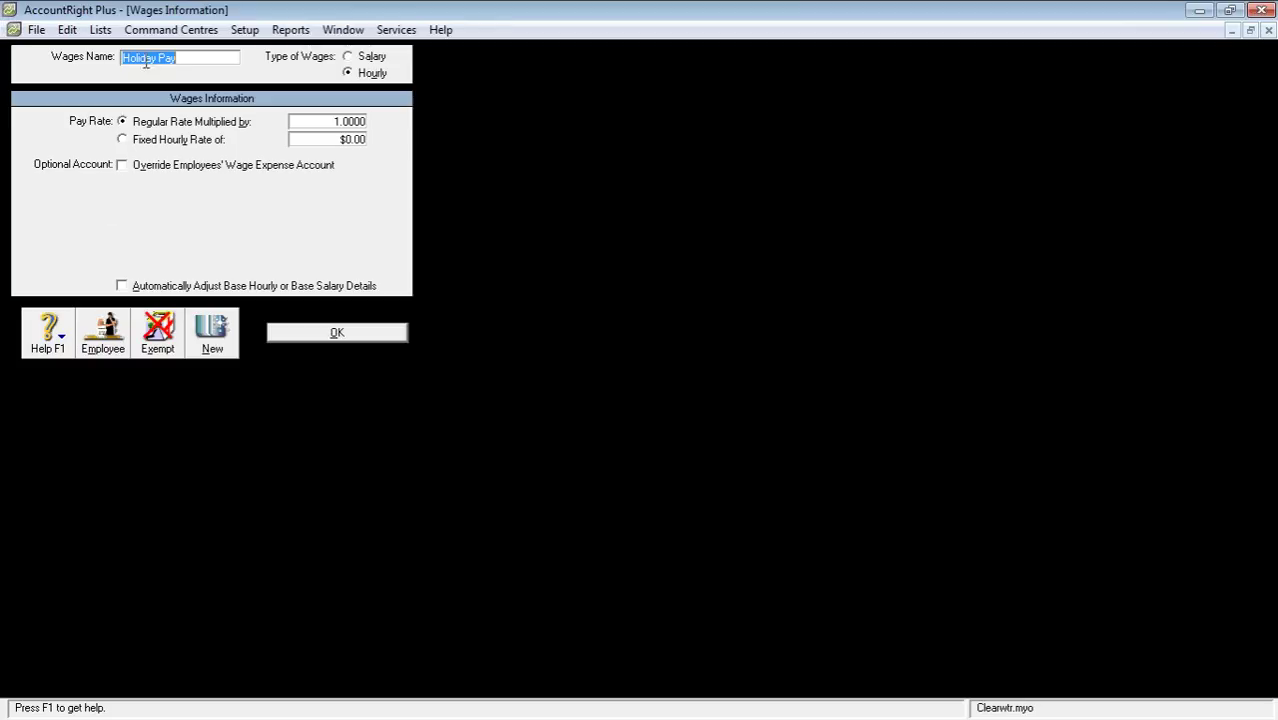
double_click(145, 58)
text(Annual)
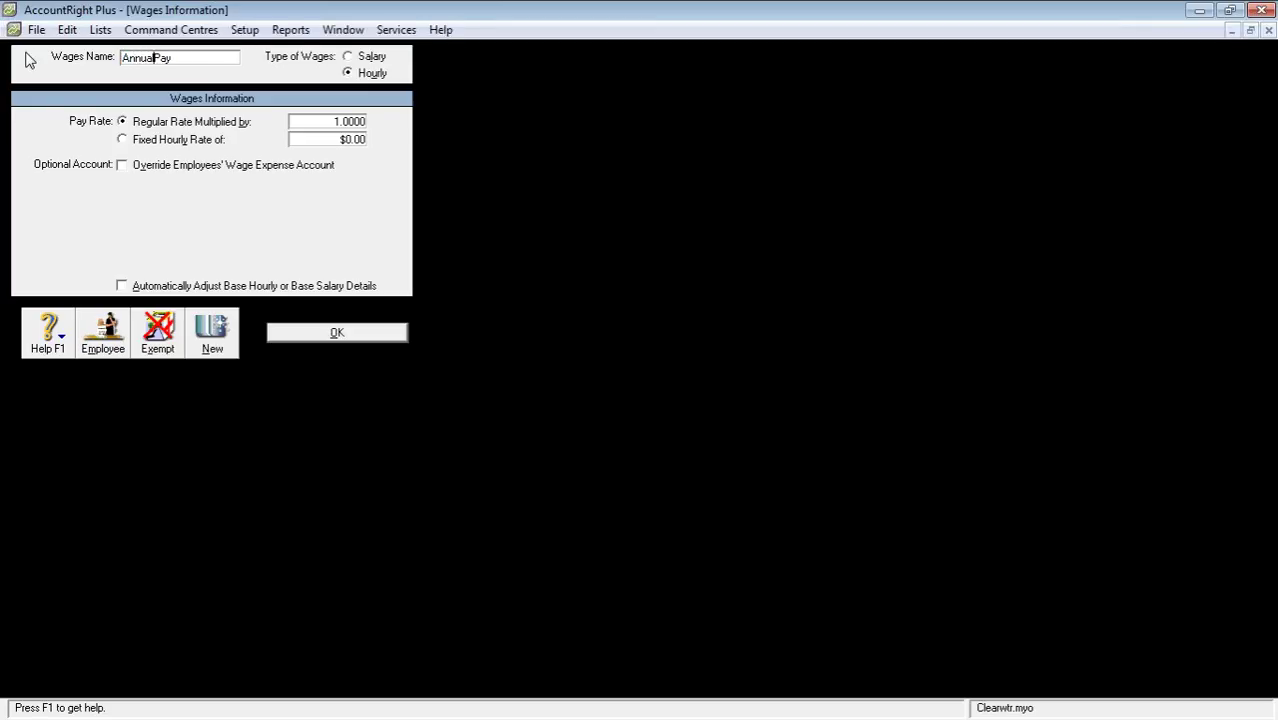
click(318, 333)
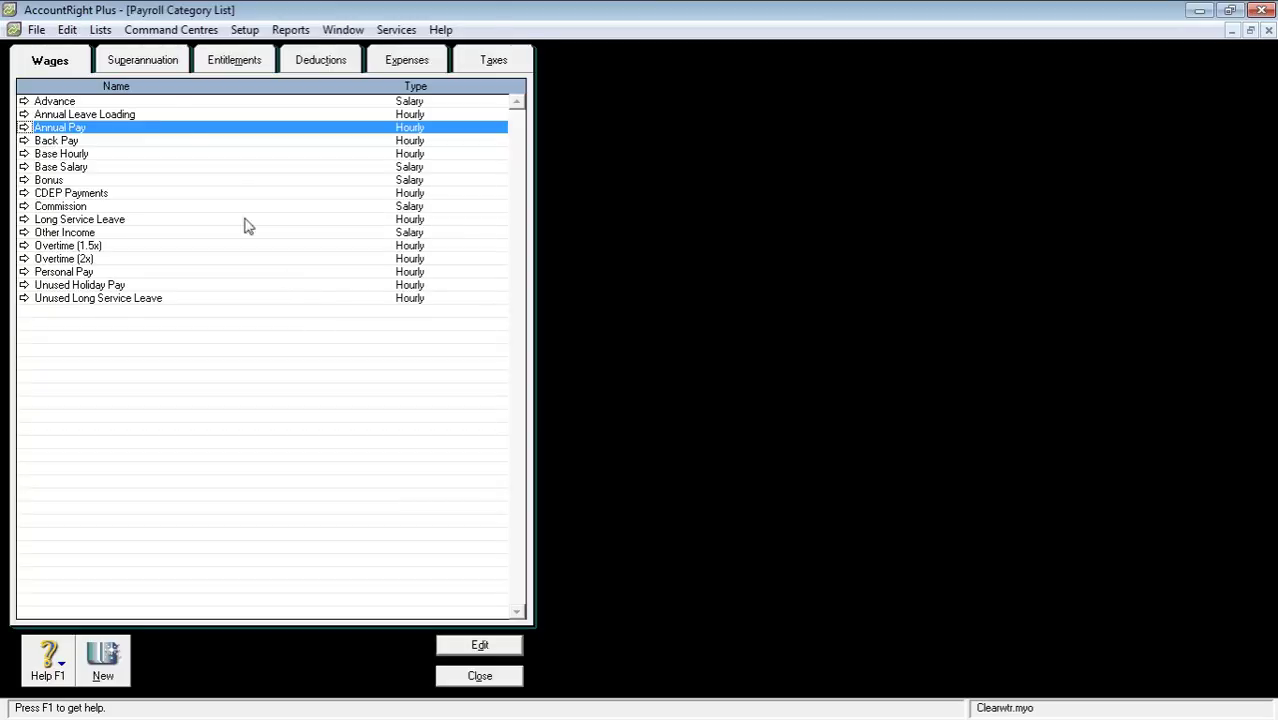
Have the Annual Pay wages category automatically adjust base hourly or base salary details
click(147, 115)
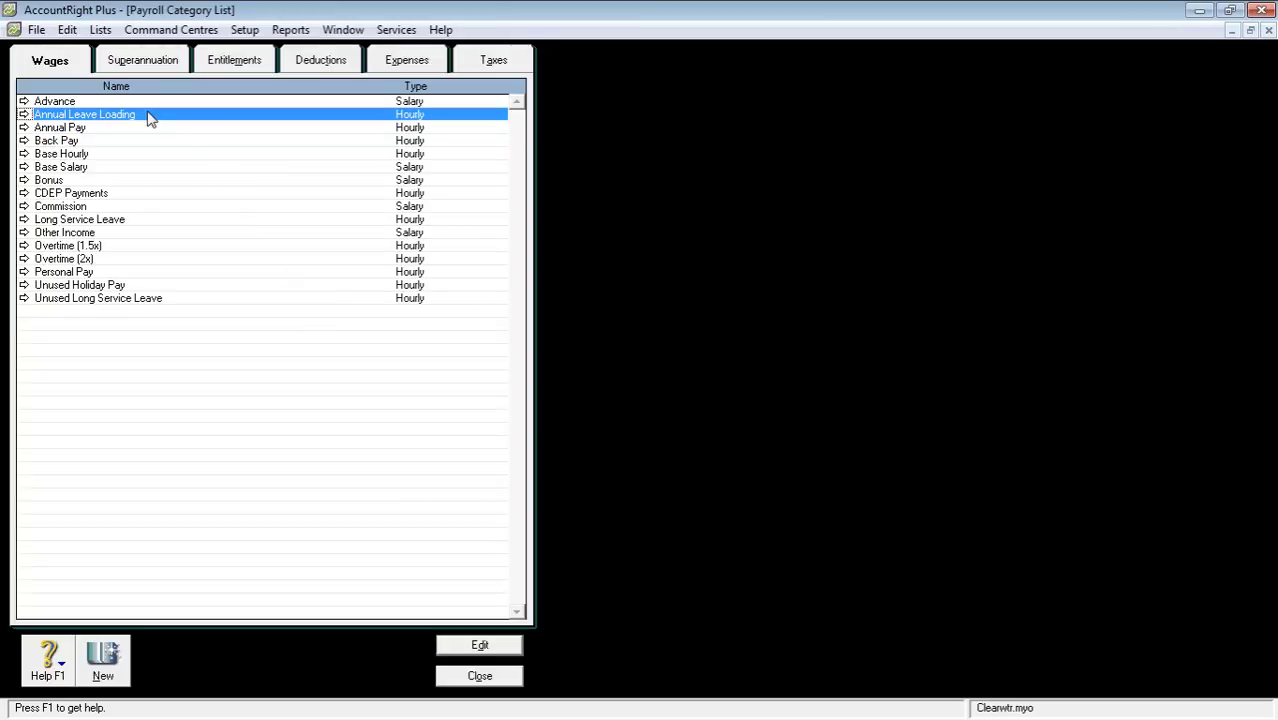
click(135, 129)
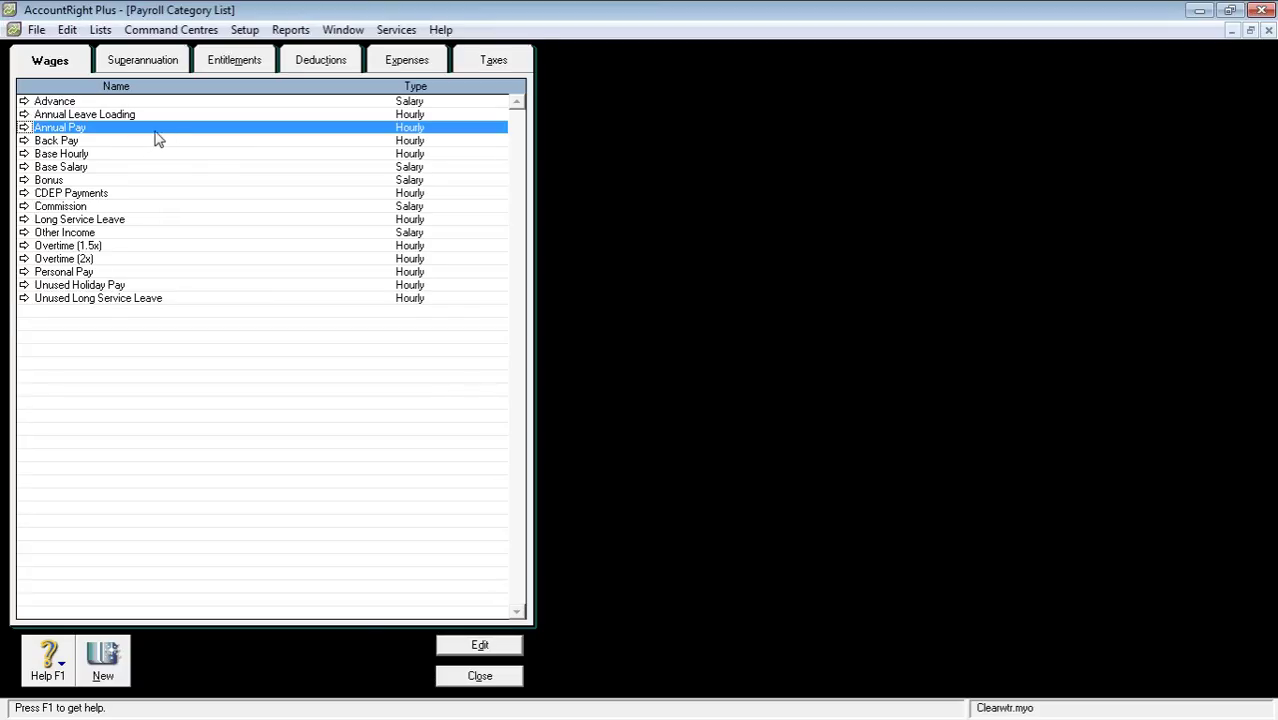
double_click(152, 131)
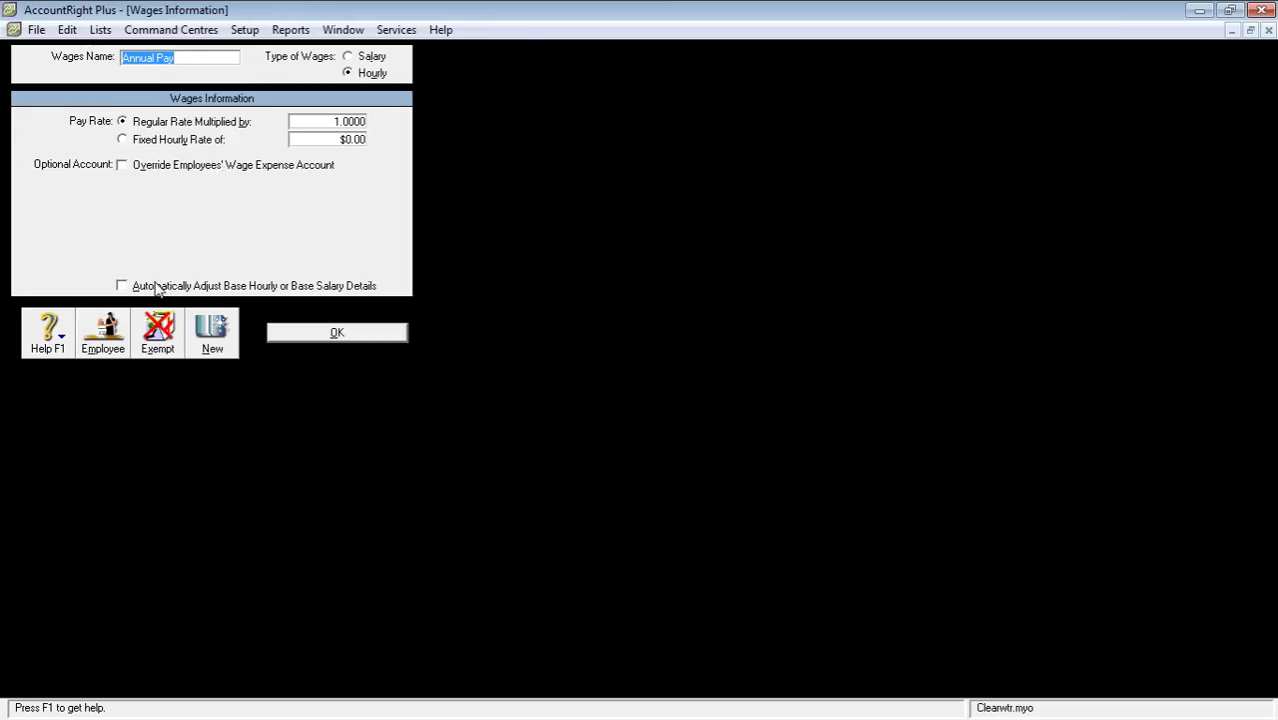
click(121, 287)
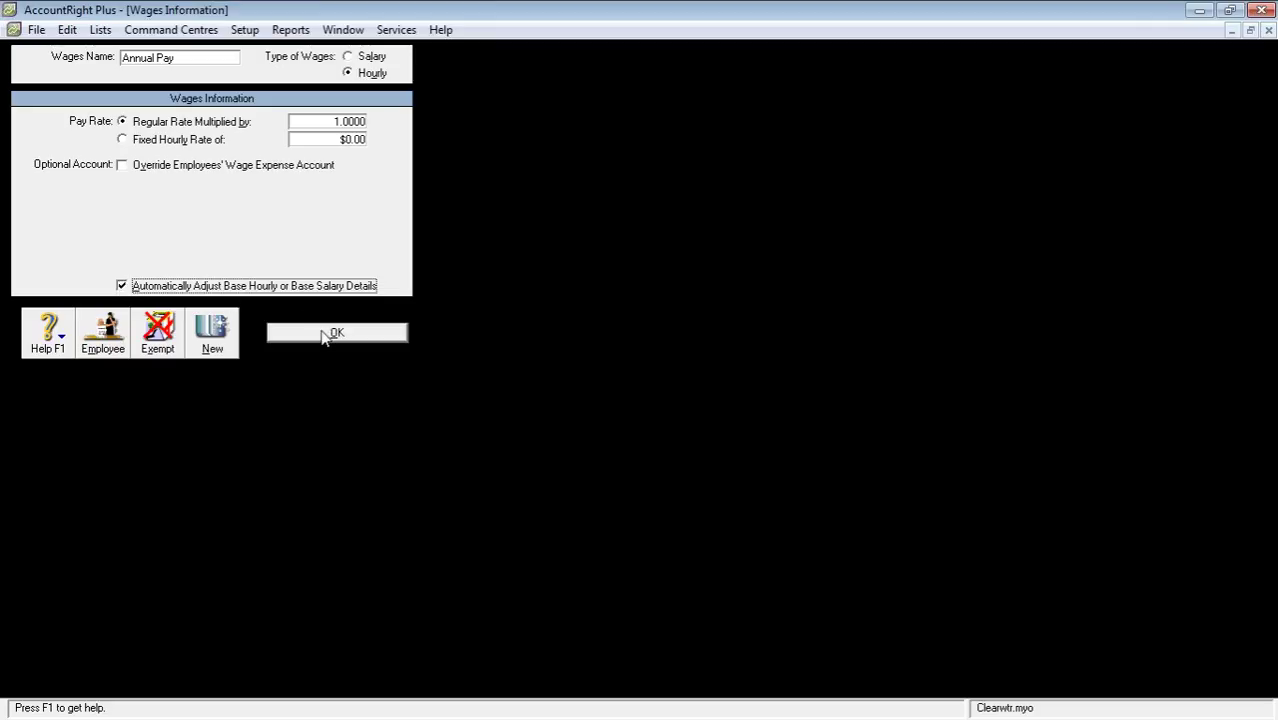
Check Annual Pay's tax and deduction exemptions and its linked employees, and save the wages category
click(160, 340)
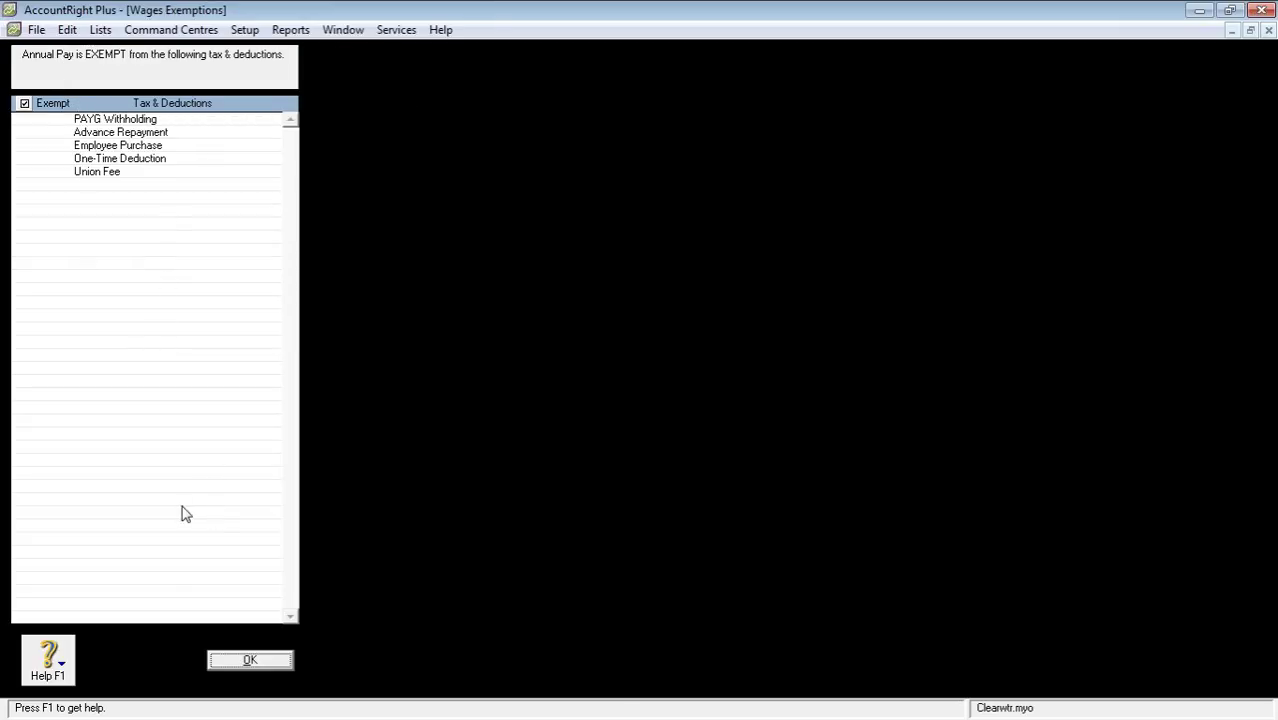
click(252, 660)
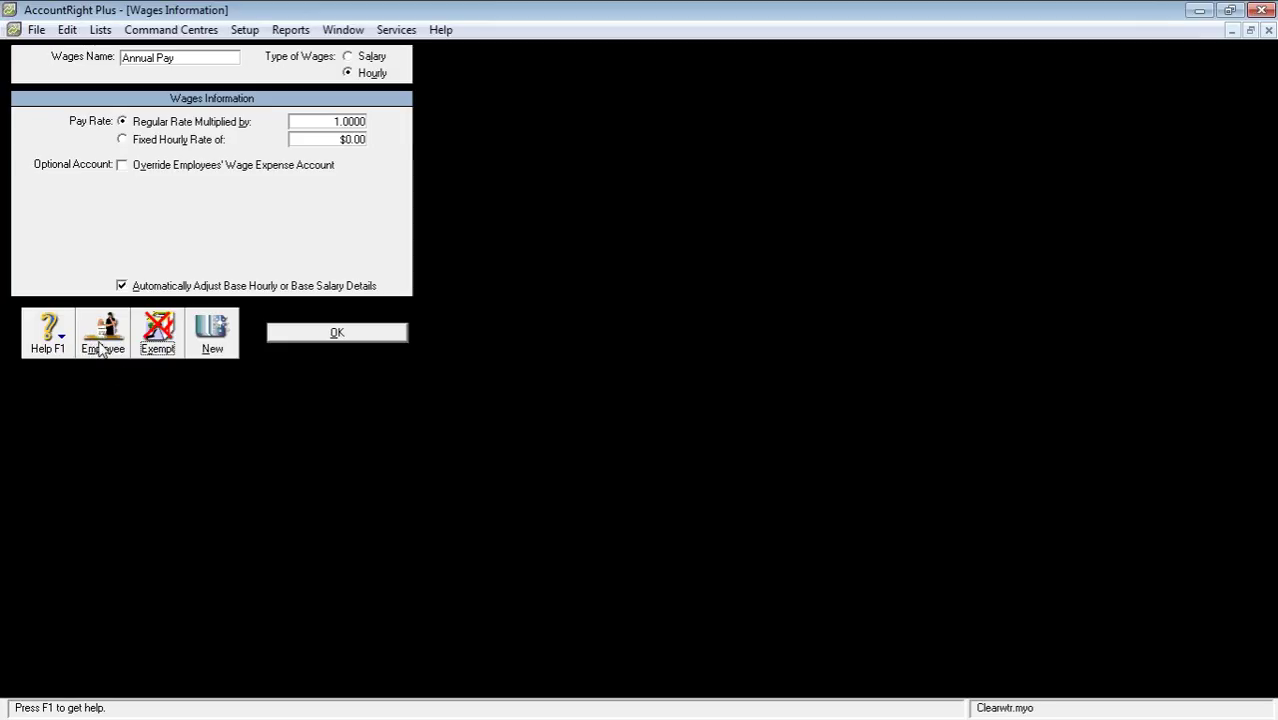
click(101, 348)
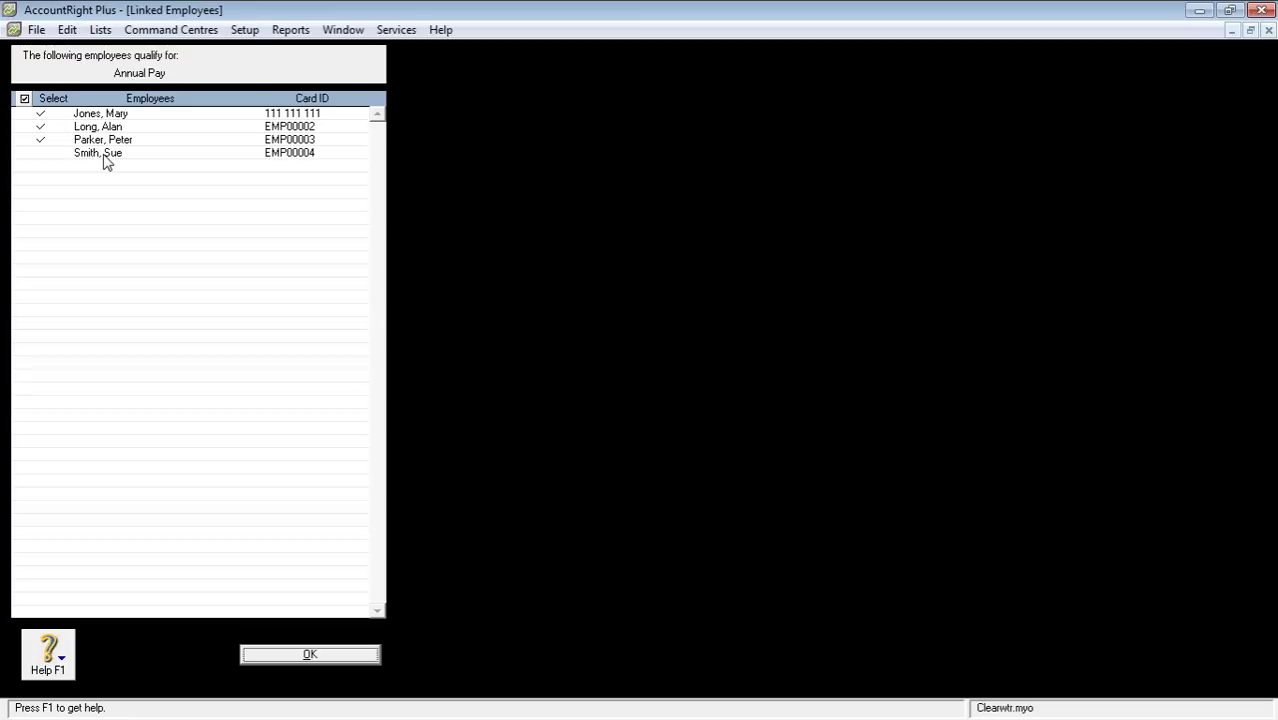
click(309, 653)
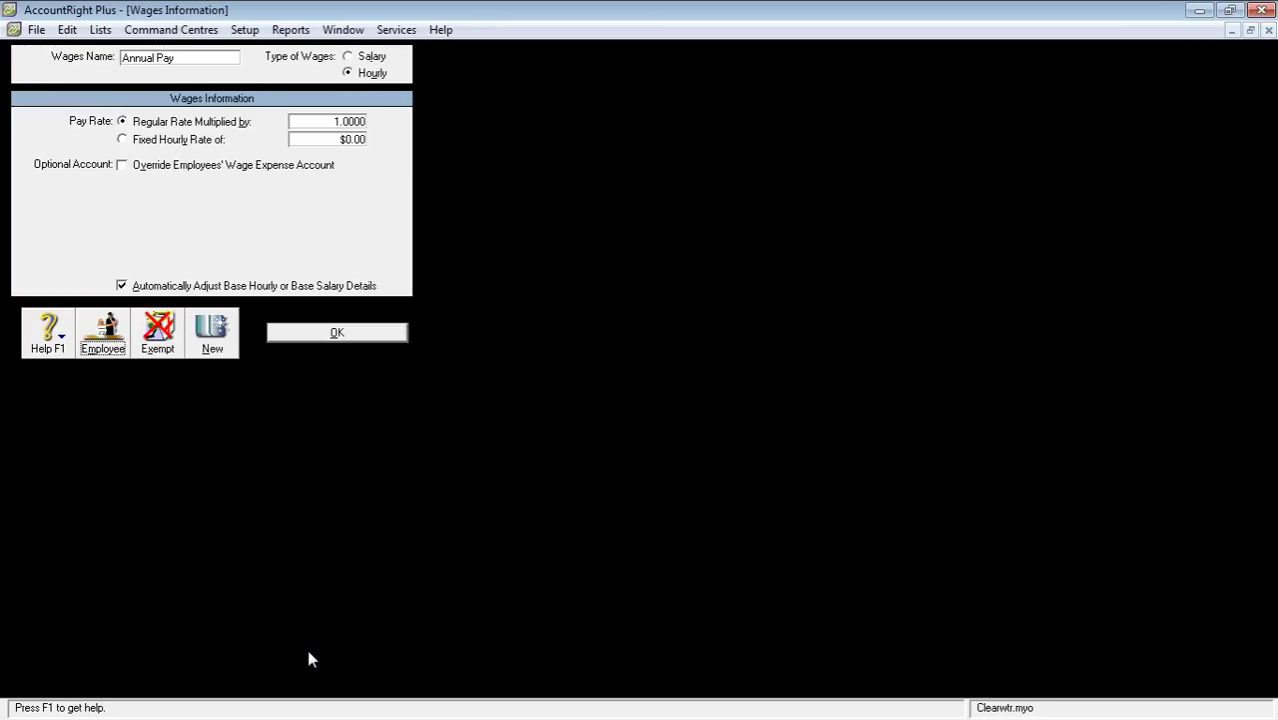
click(337, 333)
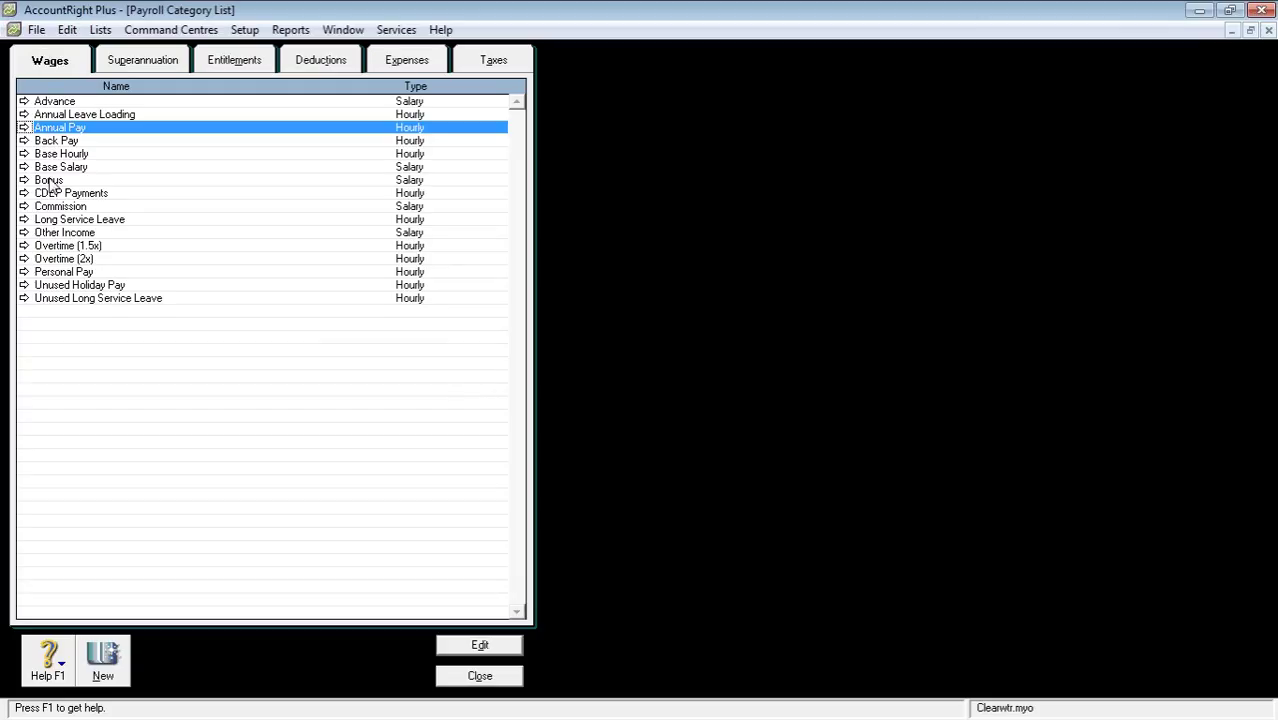
Review the superannuation and entitlement categories, including the wages category linked to Annual Leave Accrual
click(135, 63)
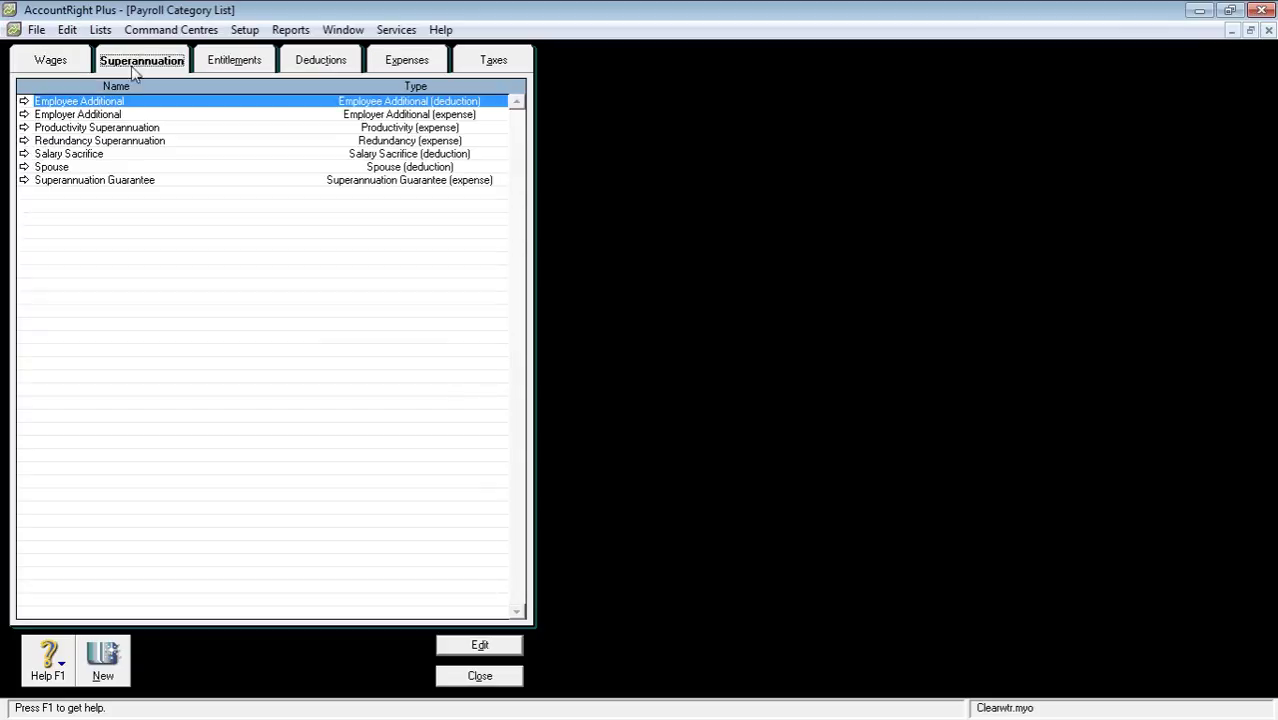
click(100, 182)
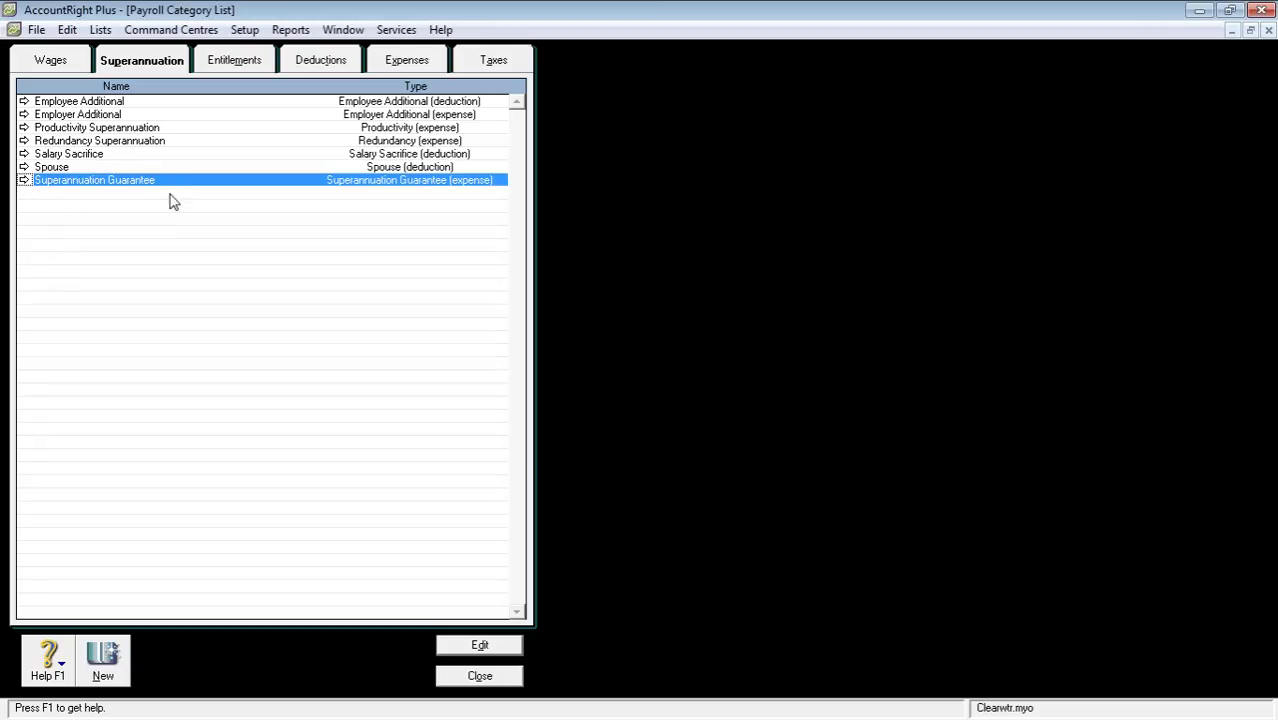
click(226, 65)
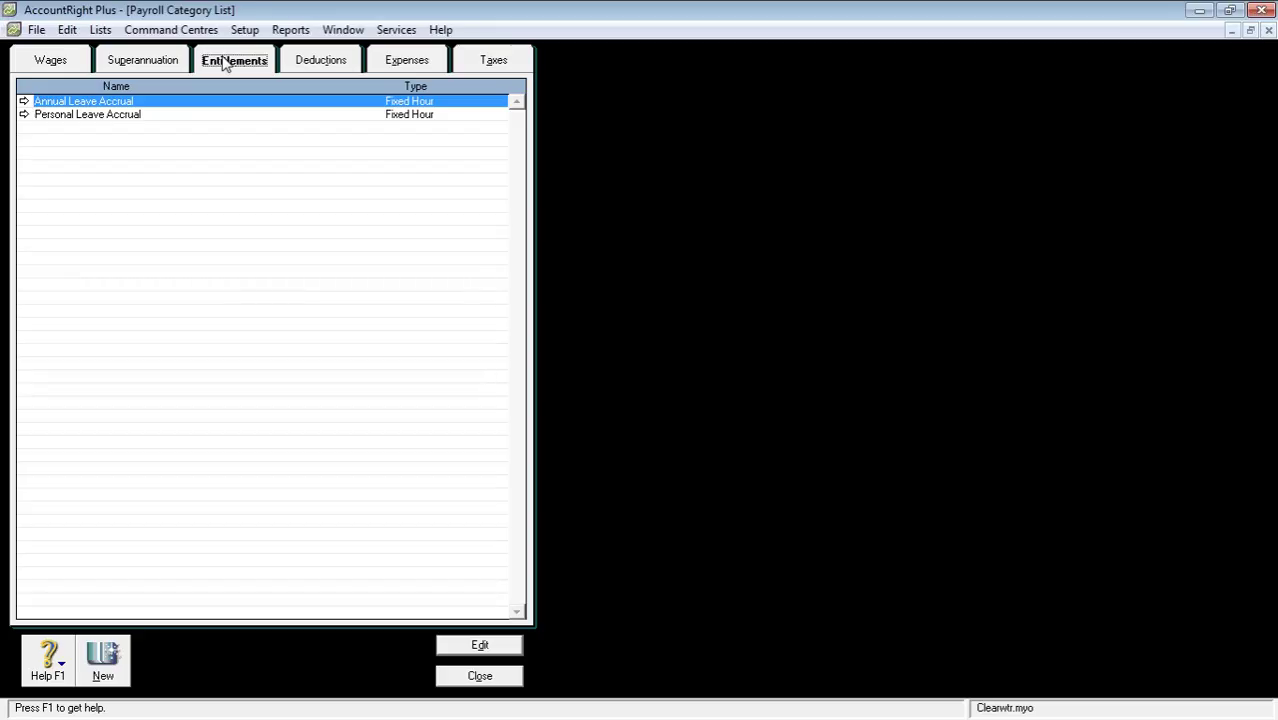
double_click(92, 101)
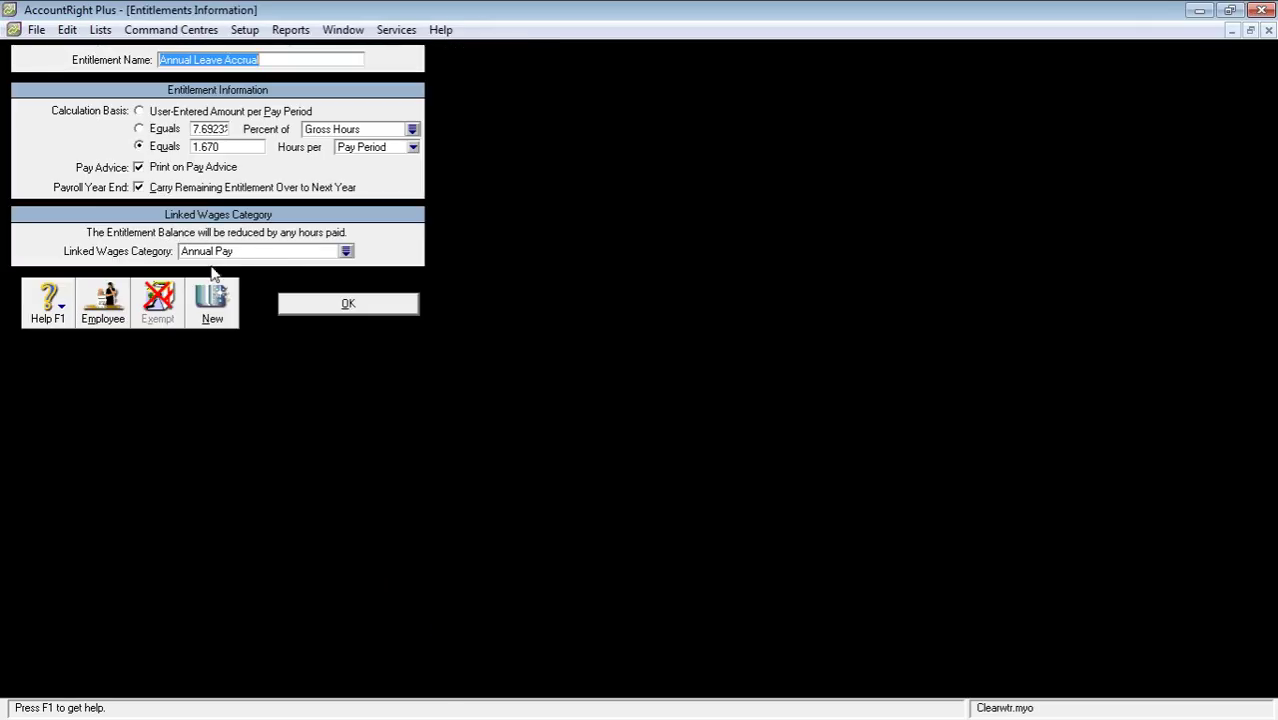
click(333, 306)
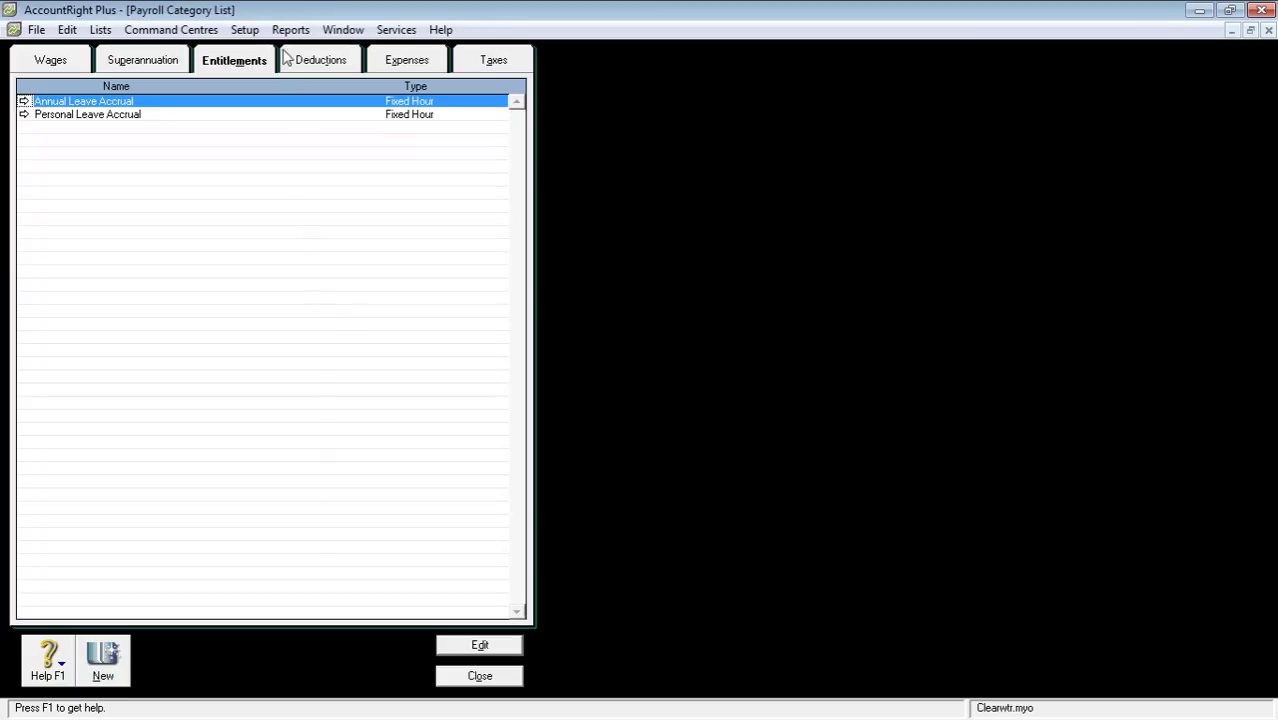
Review the deduction, employer expense and tax categories, then close the payroll category list
click(314, 60)
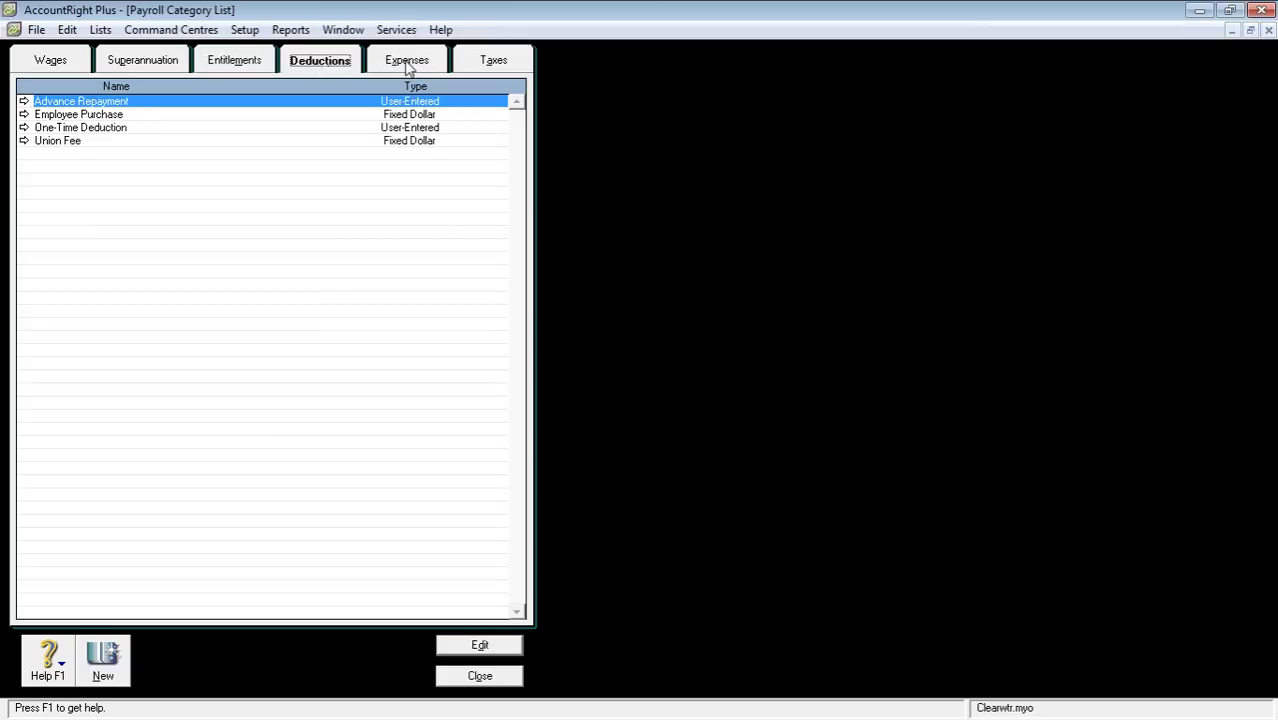
click(405, 63)
click(492, 64)
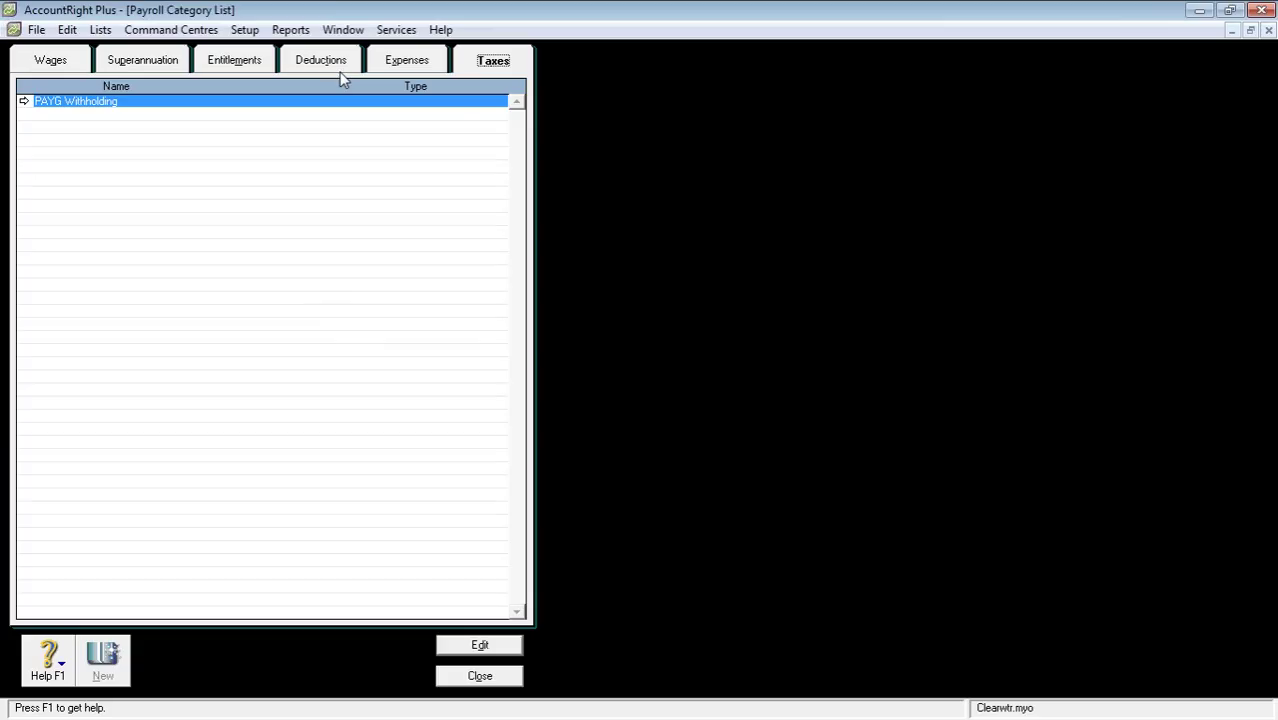
click(479, 677)
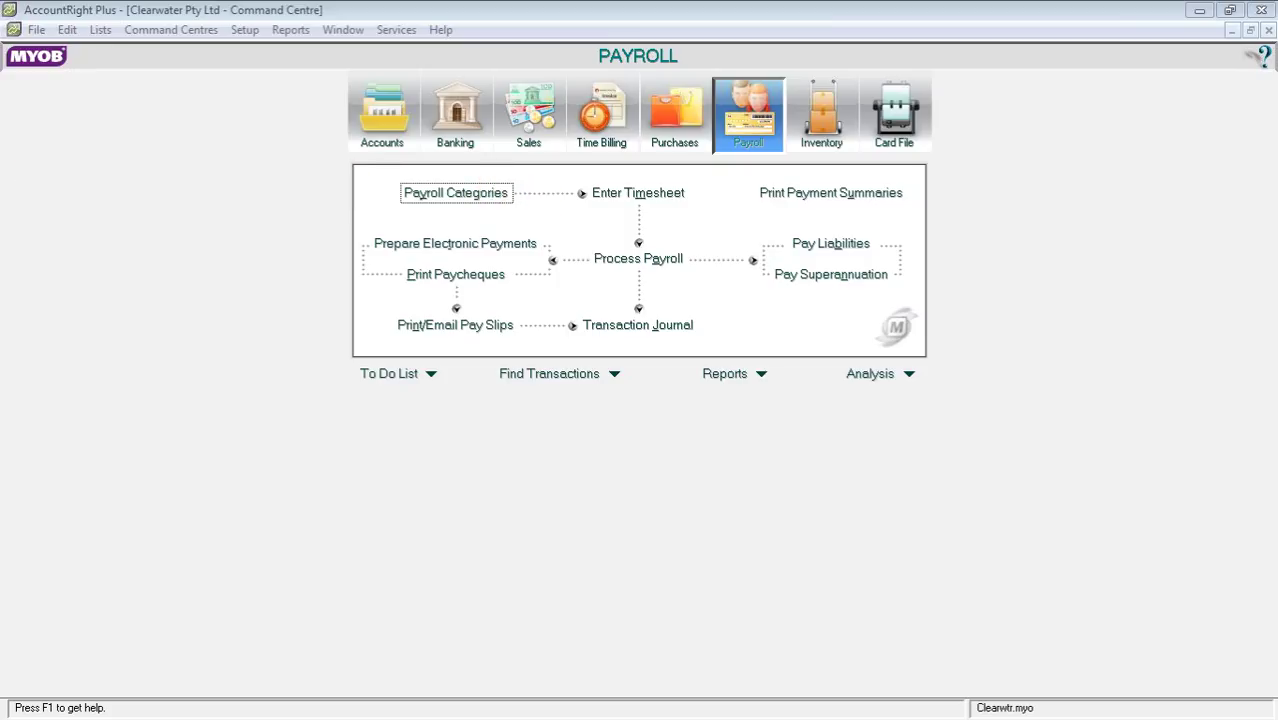
Start a new payroll year, continuing through the payroll history and backup notices
click(35, 30)
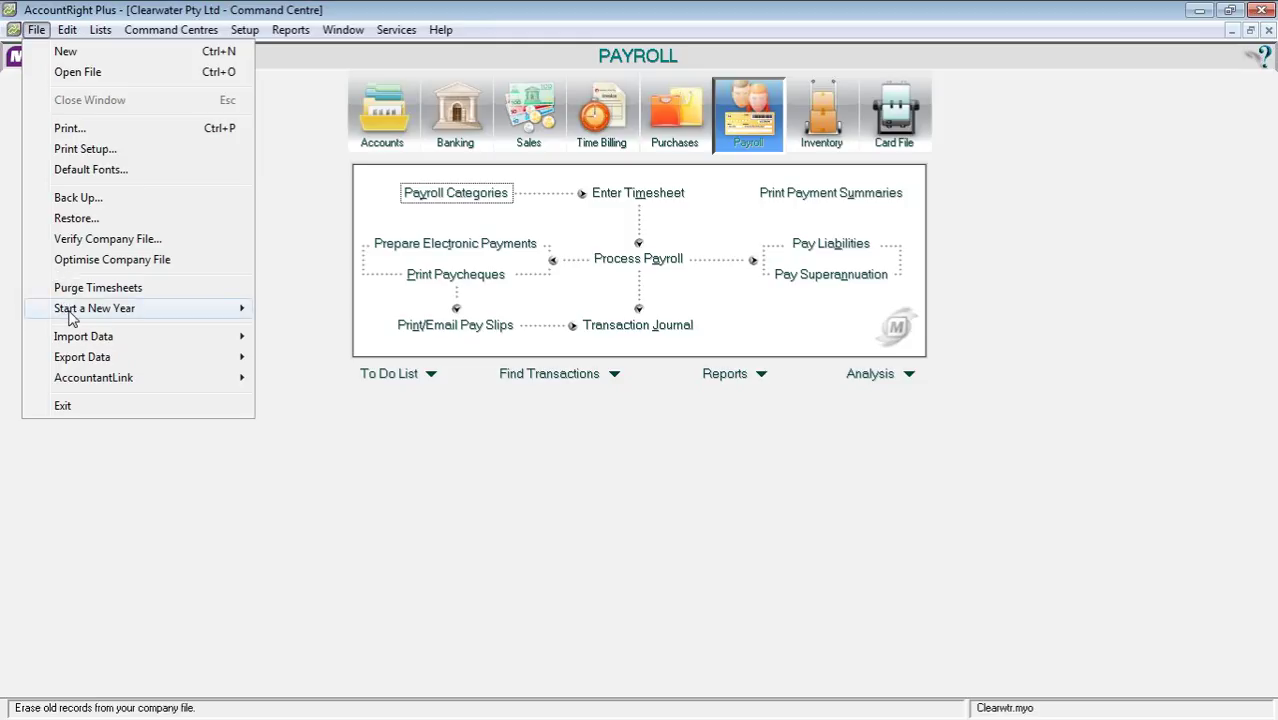
mouse_move(222, 308)
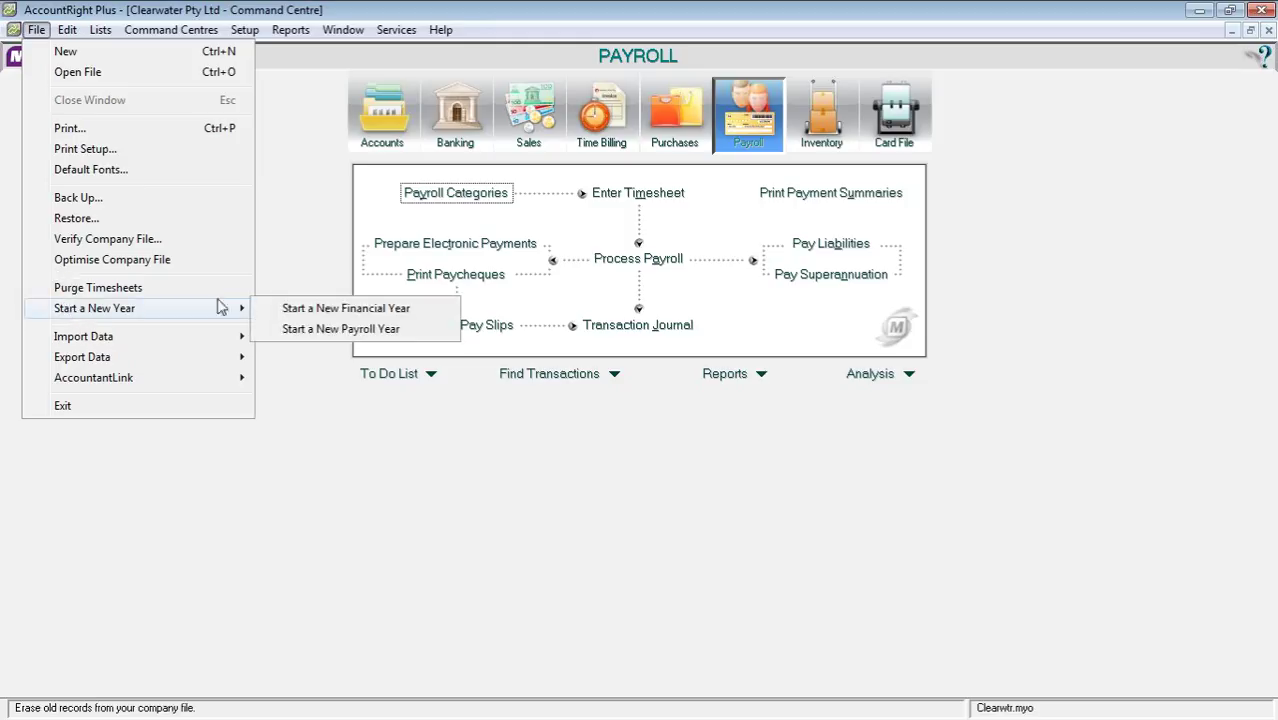
click(325, 330)
click(820, 533)
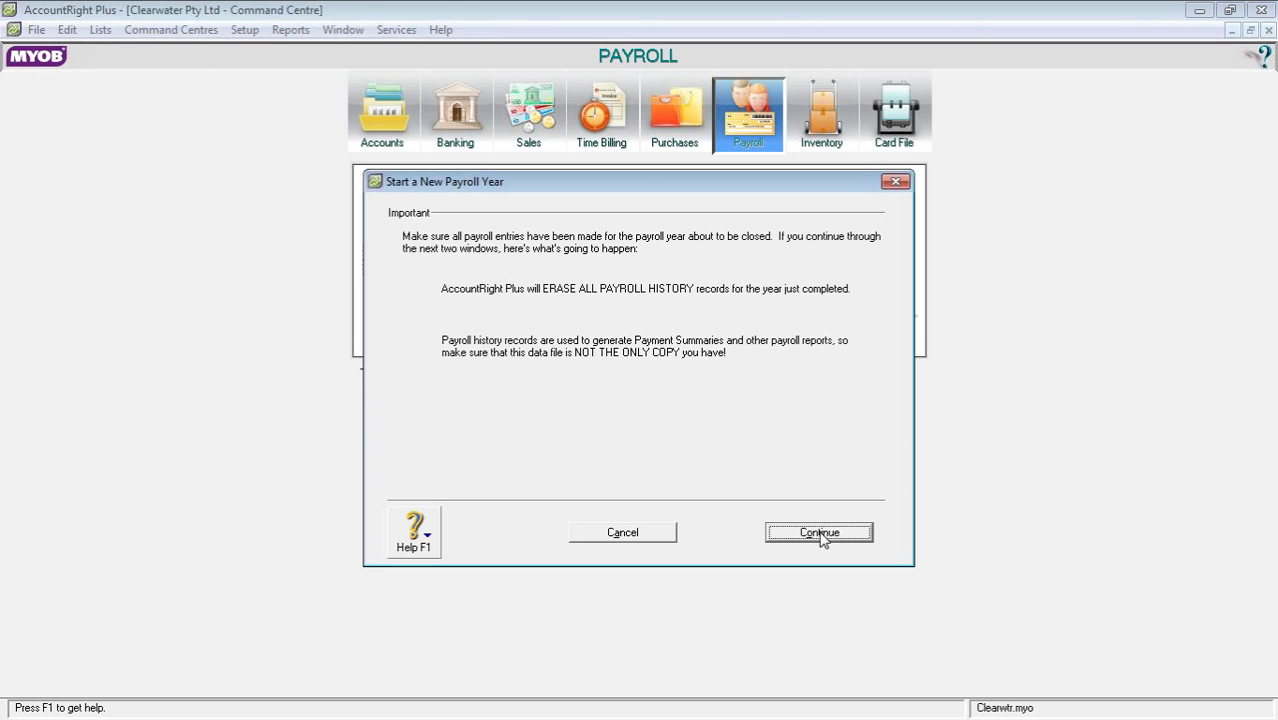
click(820, 532)
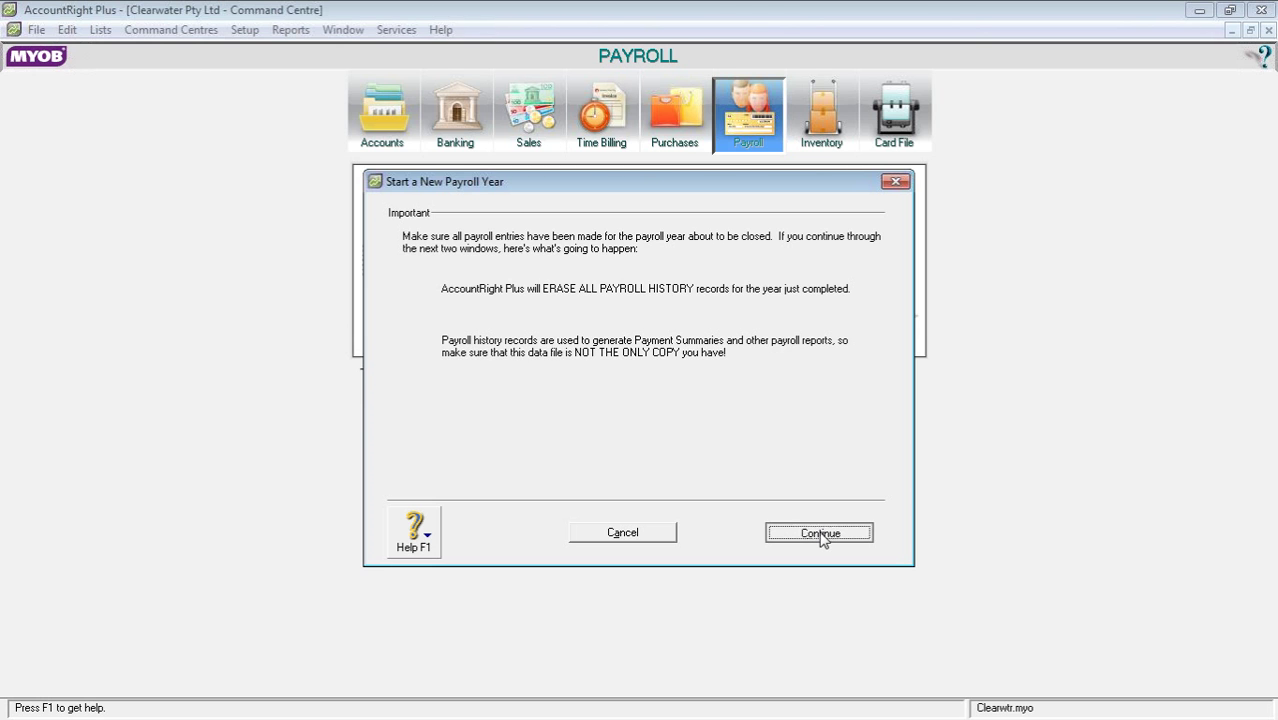
click(820, 533)
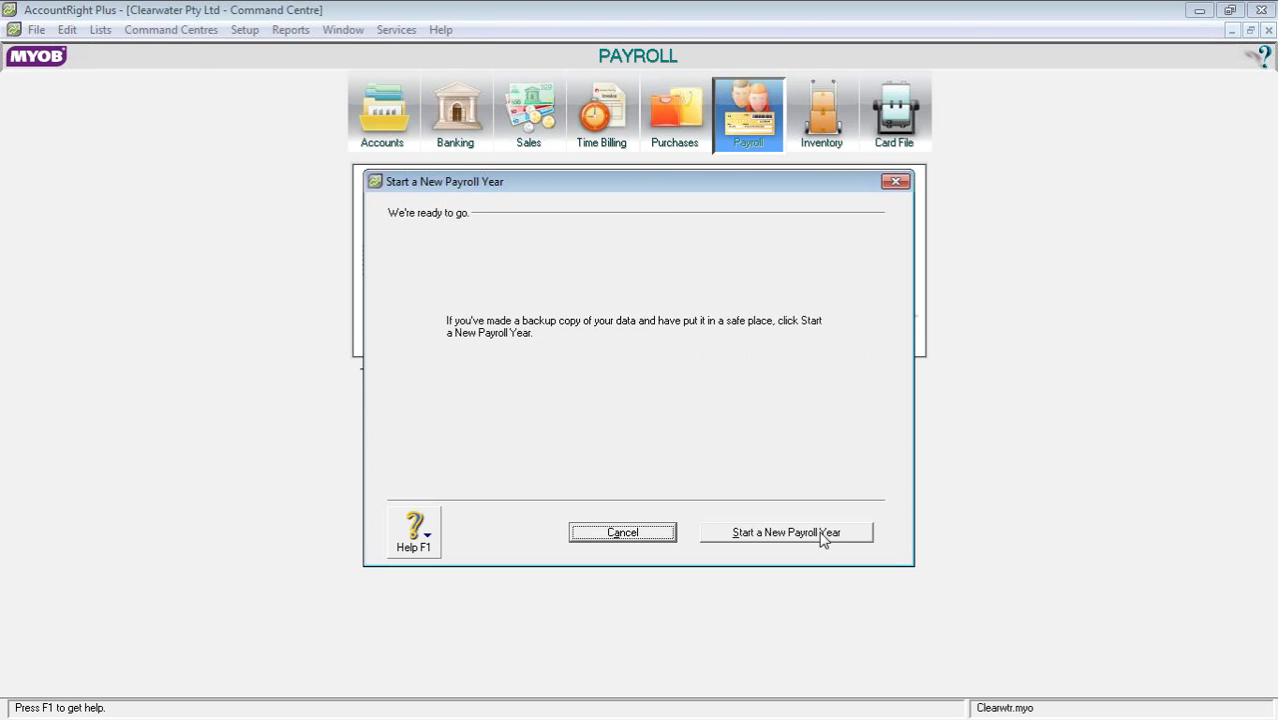
click(820, 533)
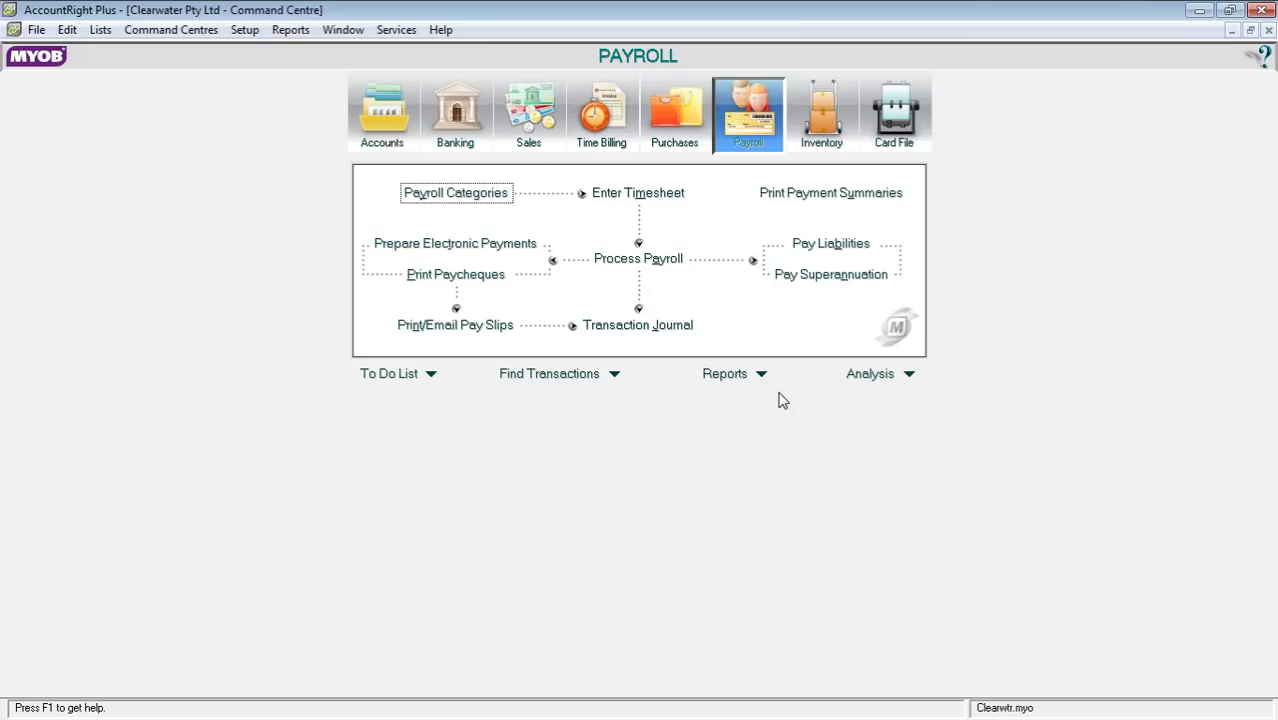
Begin processing payroll for all weekly paid employees, with the pay period starting 11.09.2012, and proceed to the employees' pays
click(645, 260)
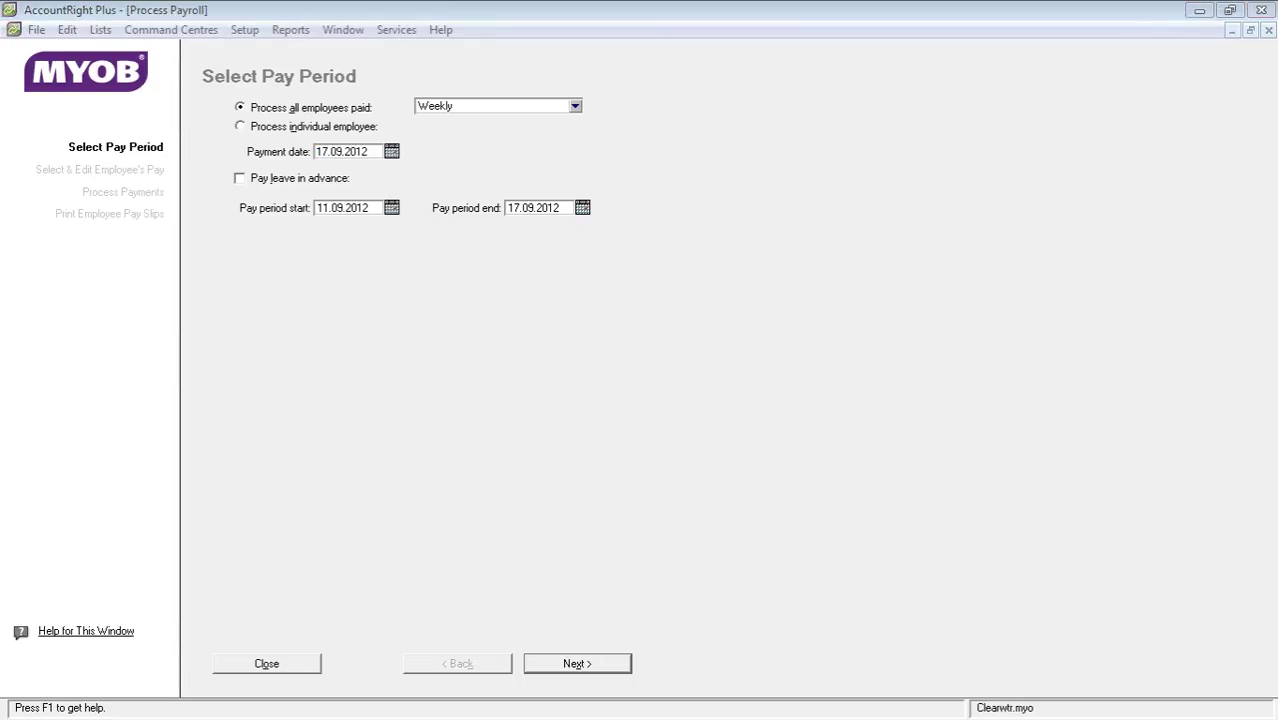
click(68, 174)
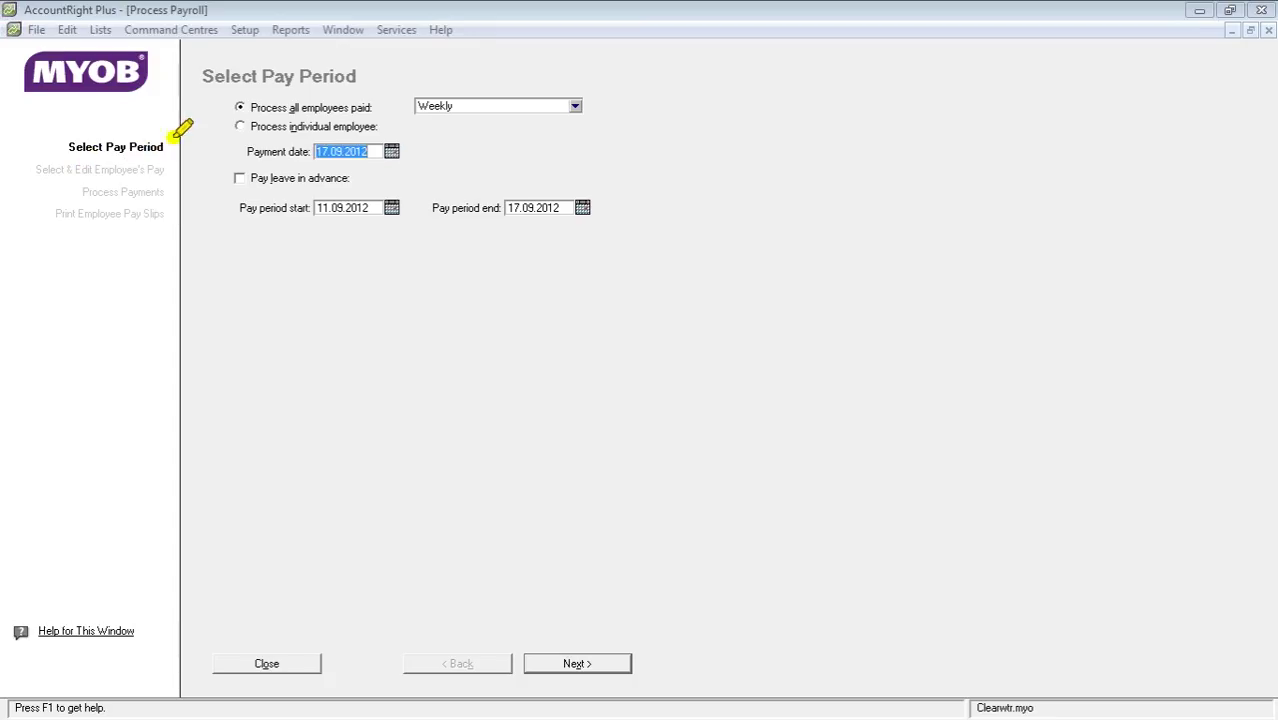
mouse_move(176, 136)
mouse_down()
mouse_move(120, 96)
mouse_move(22, 145)
mouse_move(30, 240)
mouse_move(198, 266)
mouse_move(212, 165)
mouse_move(200, 122)
mouse_move(176, 148)
mouse_move(165, 216)
mouse_up()
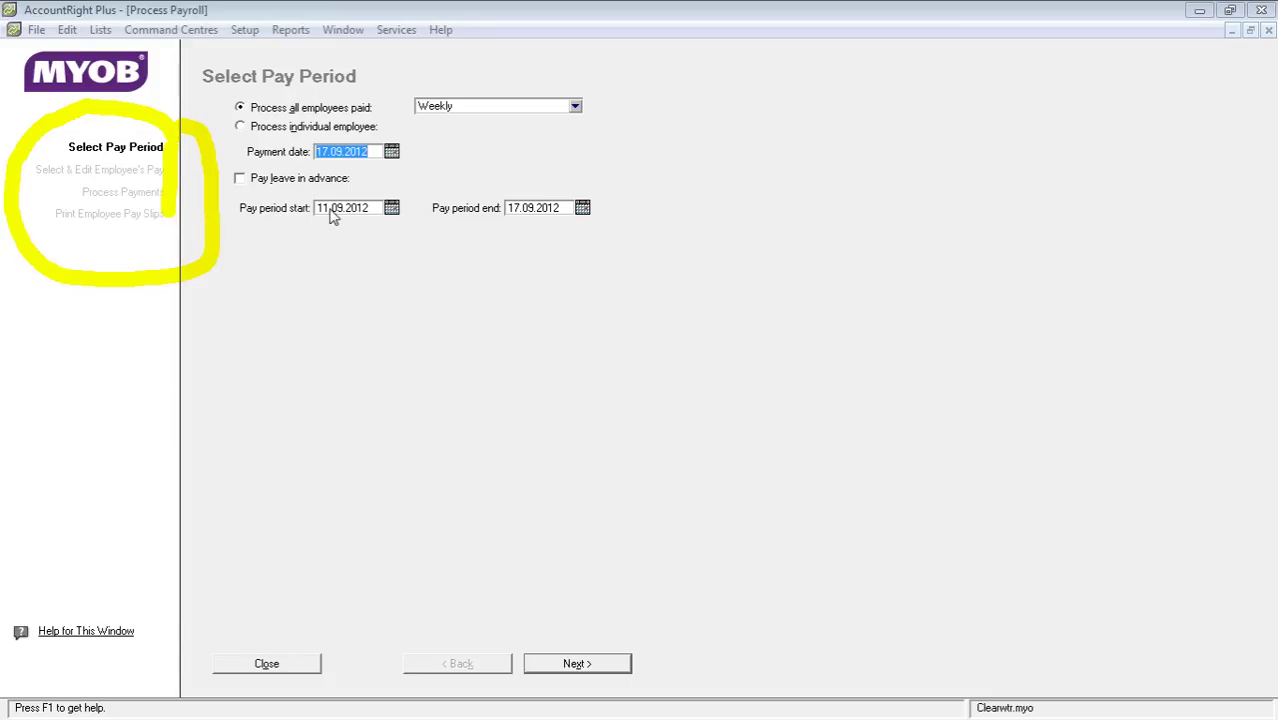
click(391, 207)
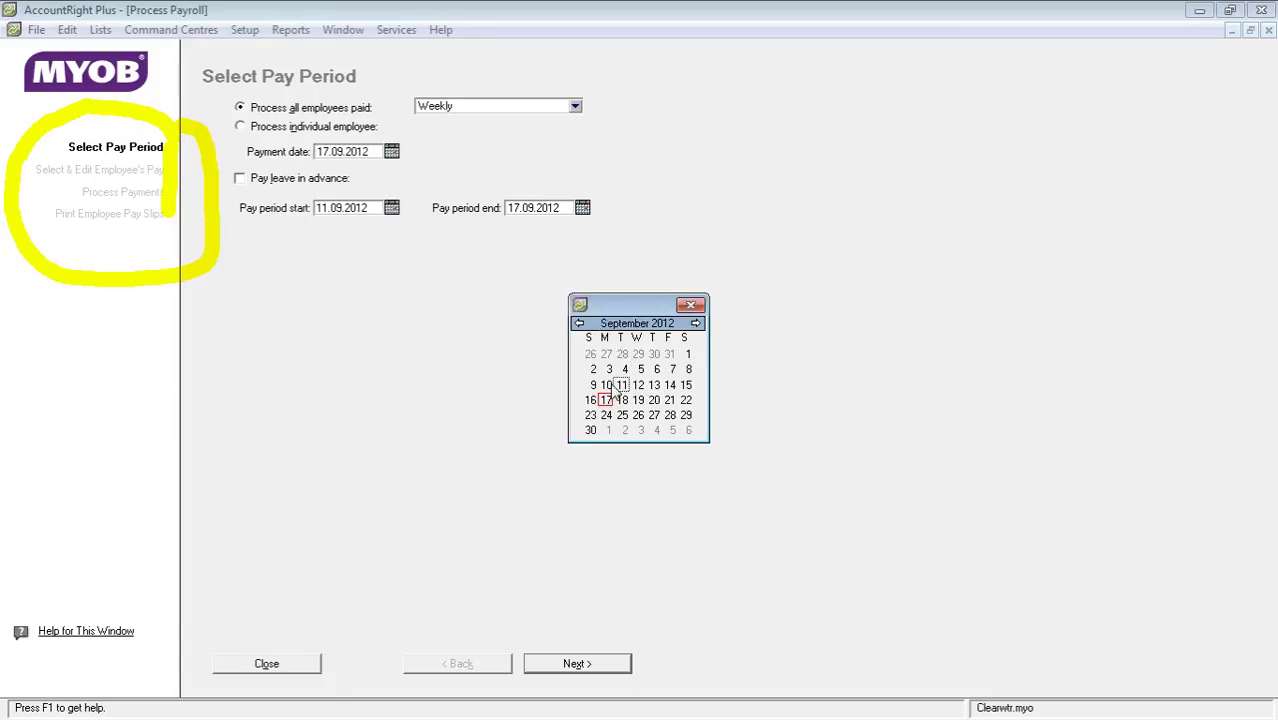
click(624, 388)
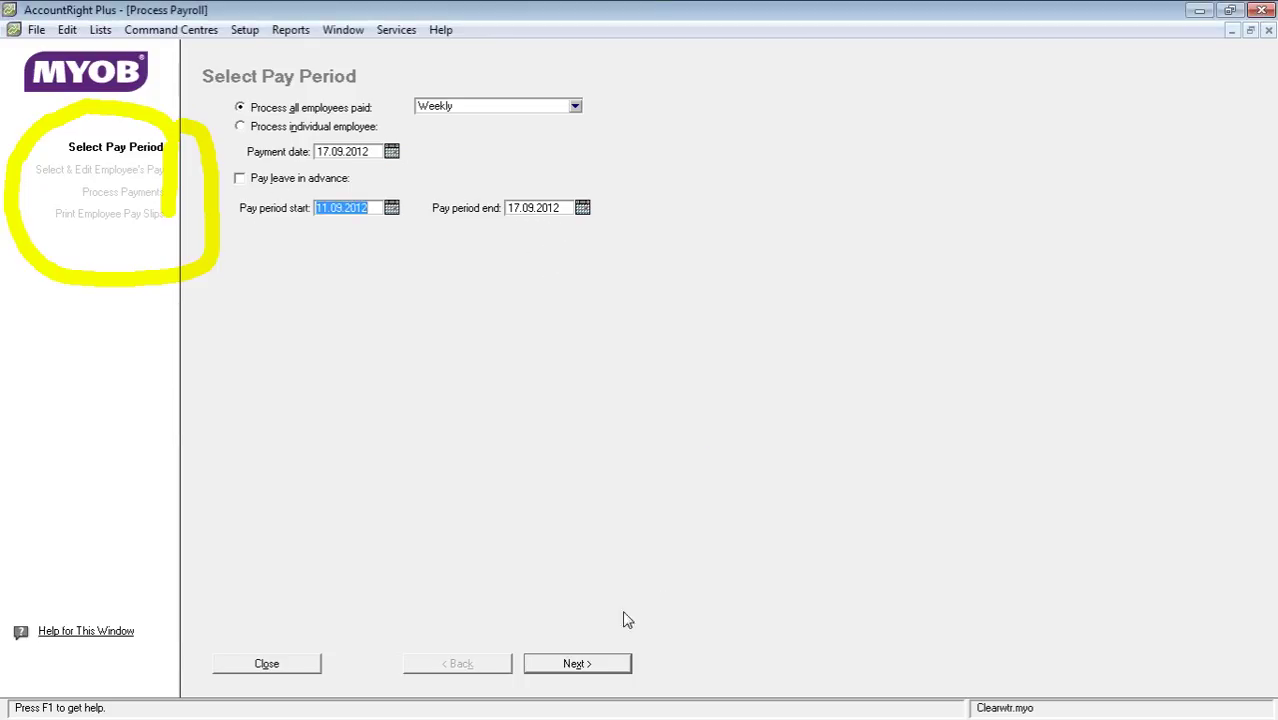
click(580, 664)
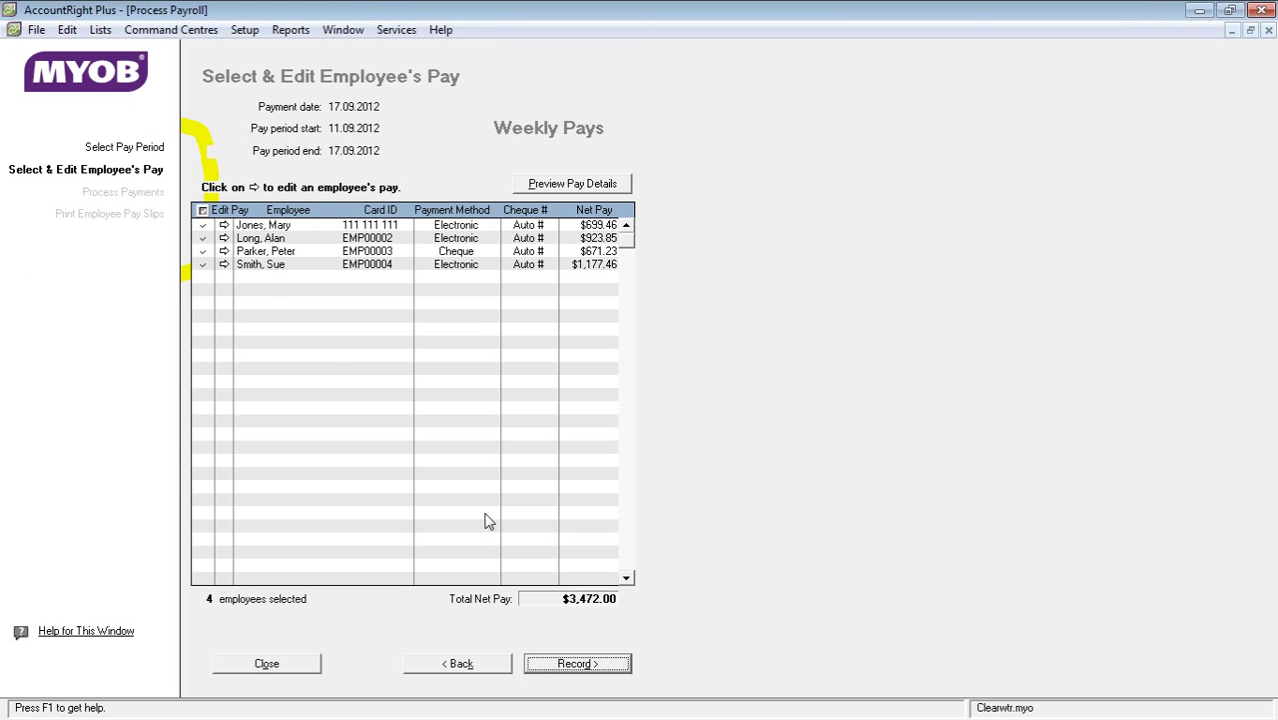
Deselect all employees and check the pay details of the fourth and third employees in the weekly pay list
click(224, 265)
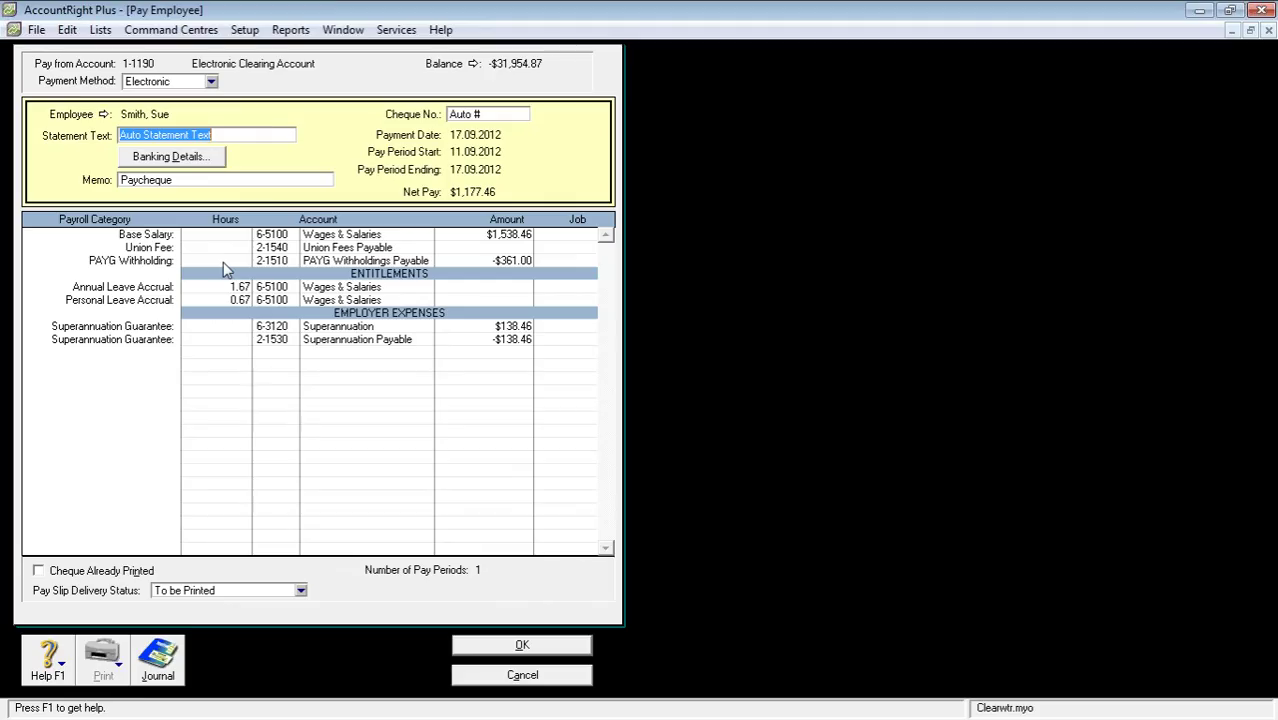
click(518, 678)
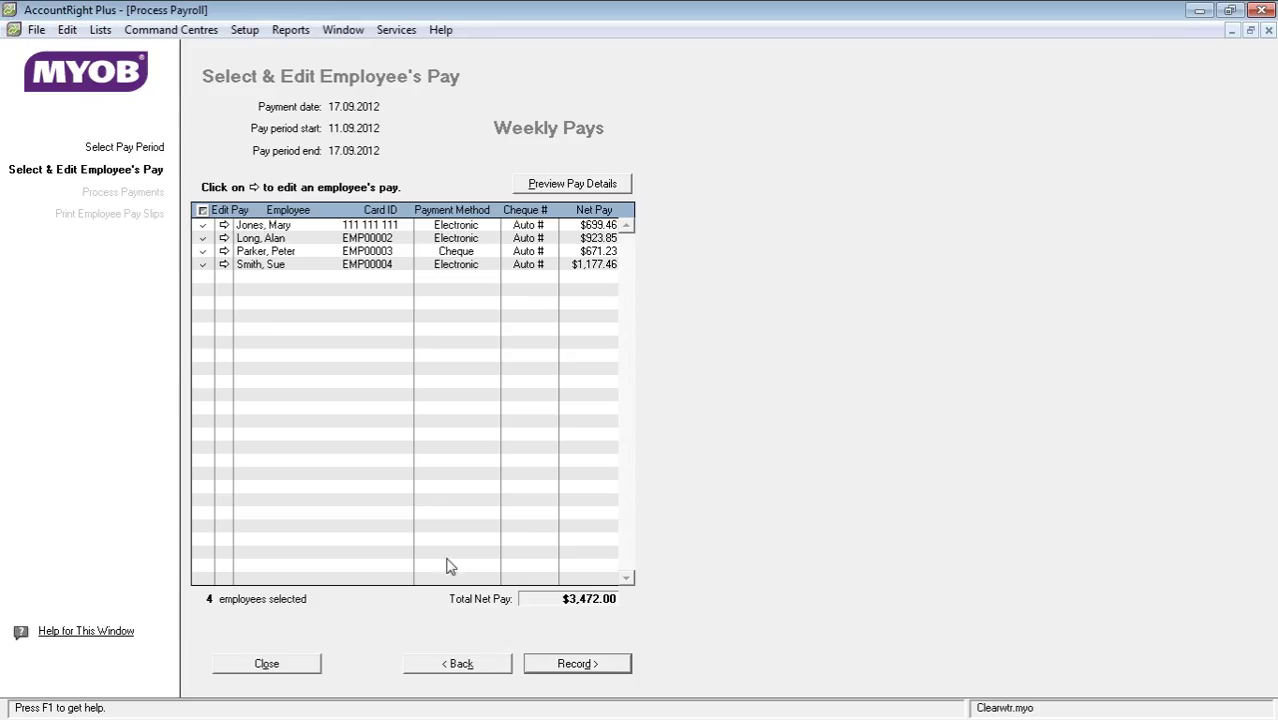
click(202, 211)
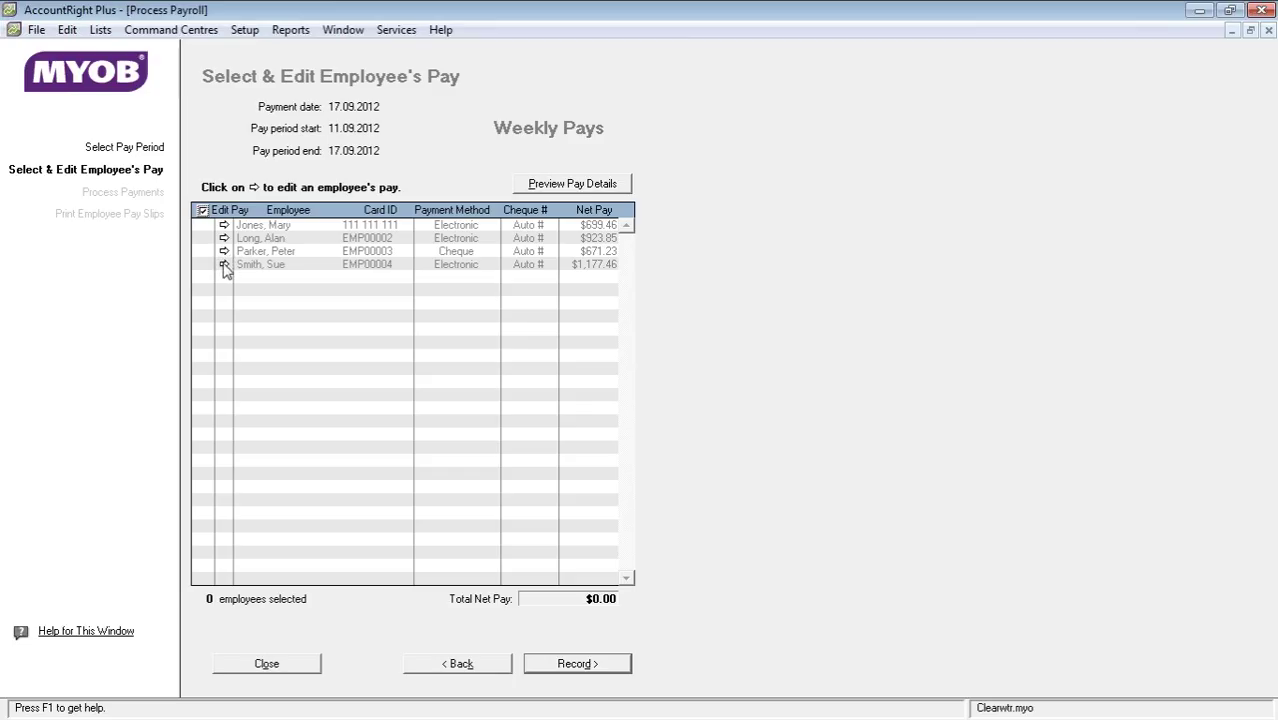
click(224, 265)
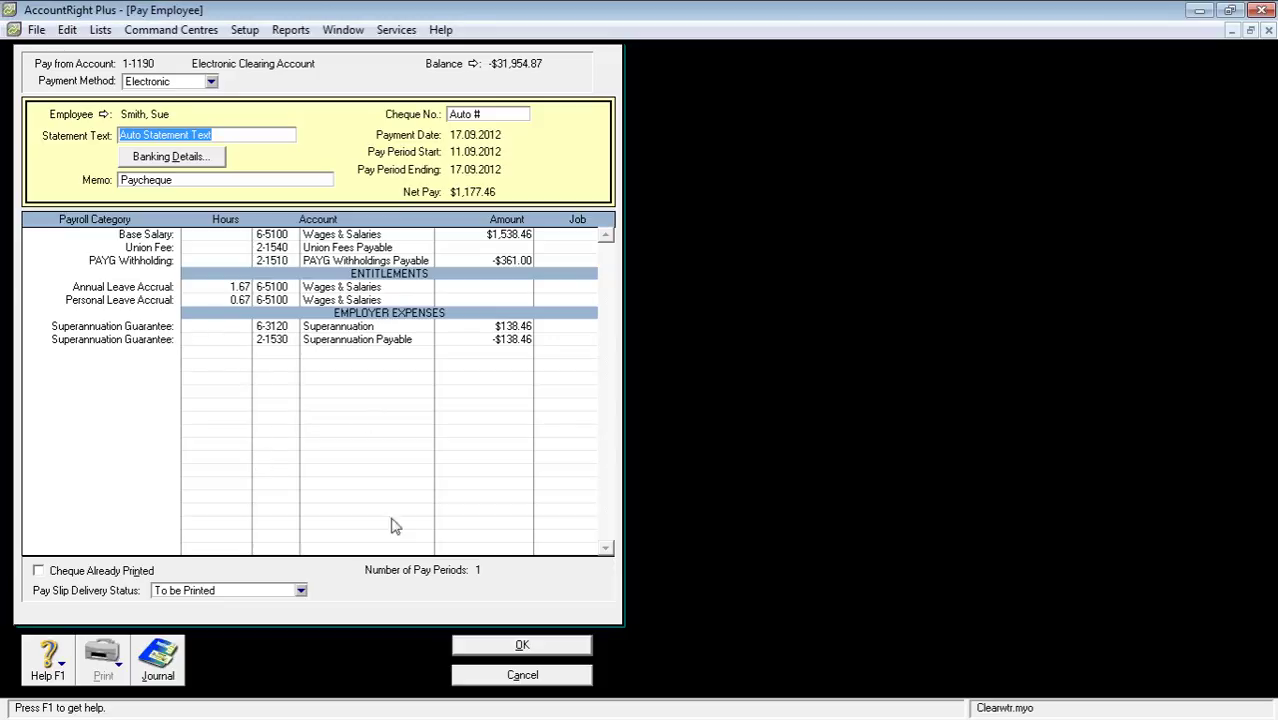
click(522, 648)
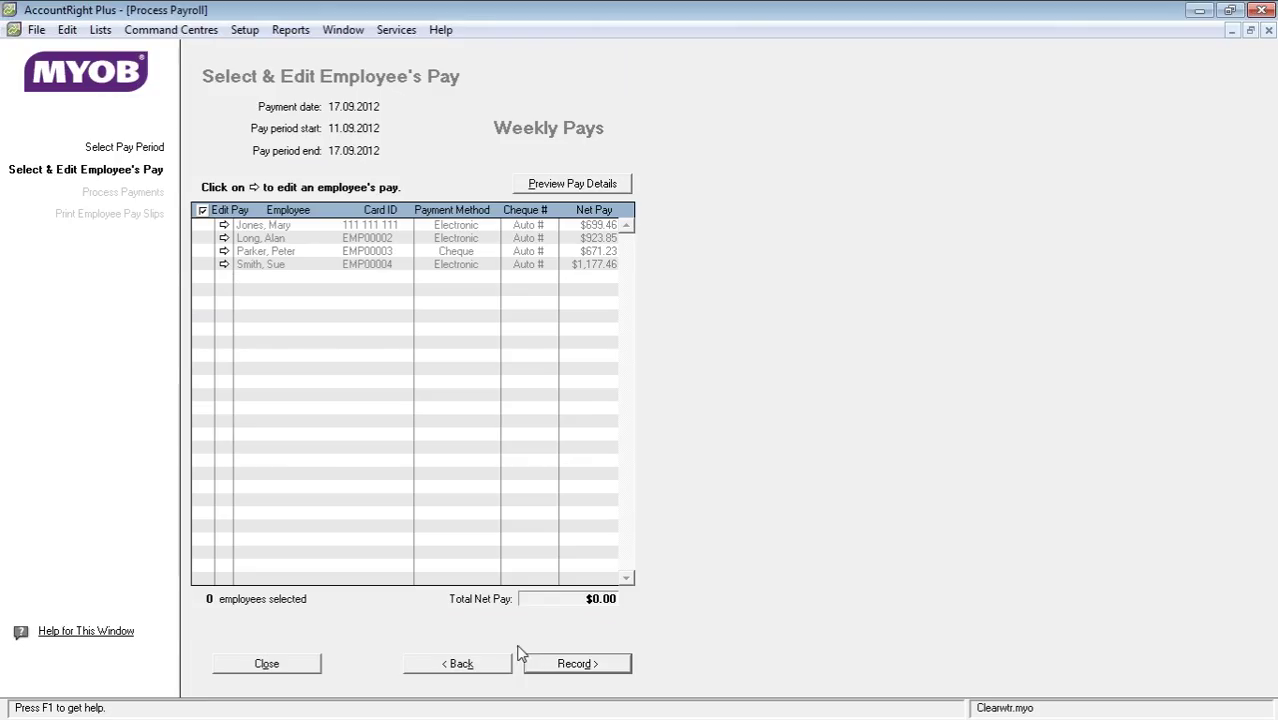
click(224, 251)
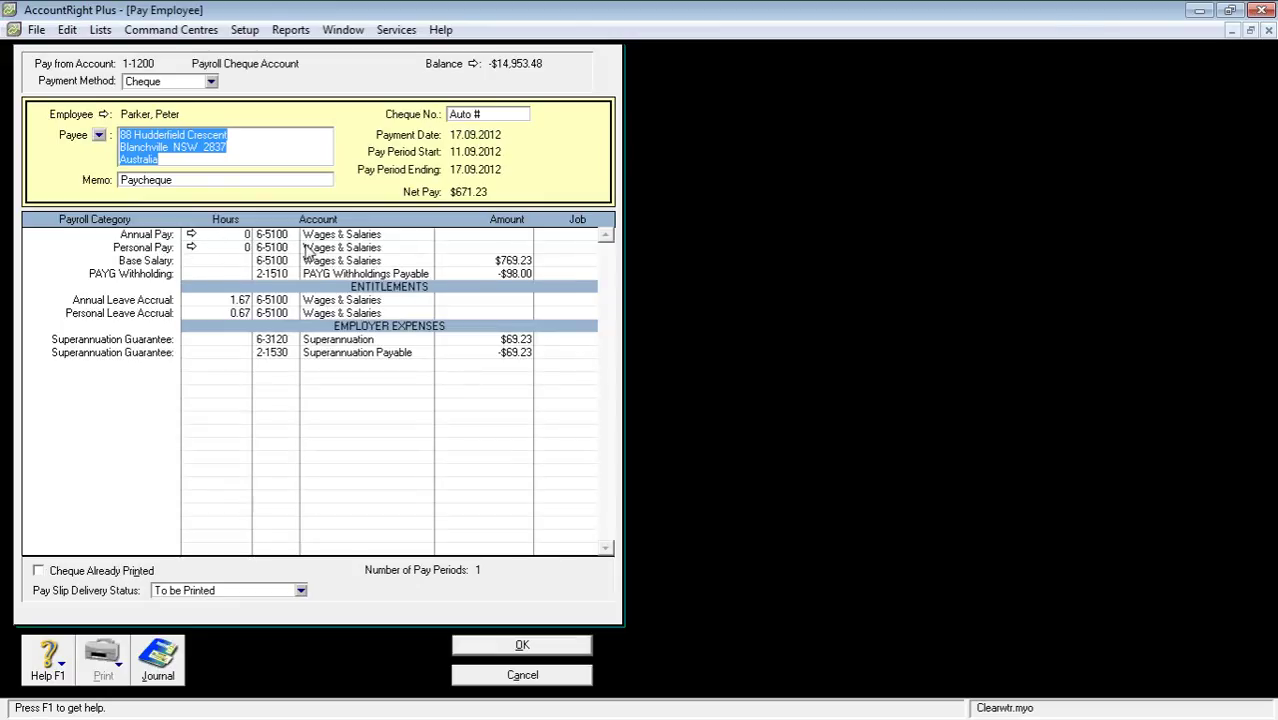
click(545, 646)
Enter 7 hours of Annual Pay in the first listed employee's pay and accept the pay
click(225, 228)
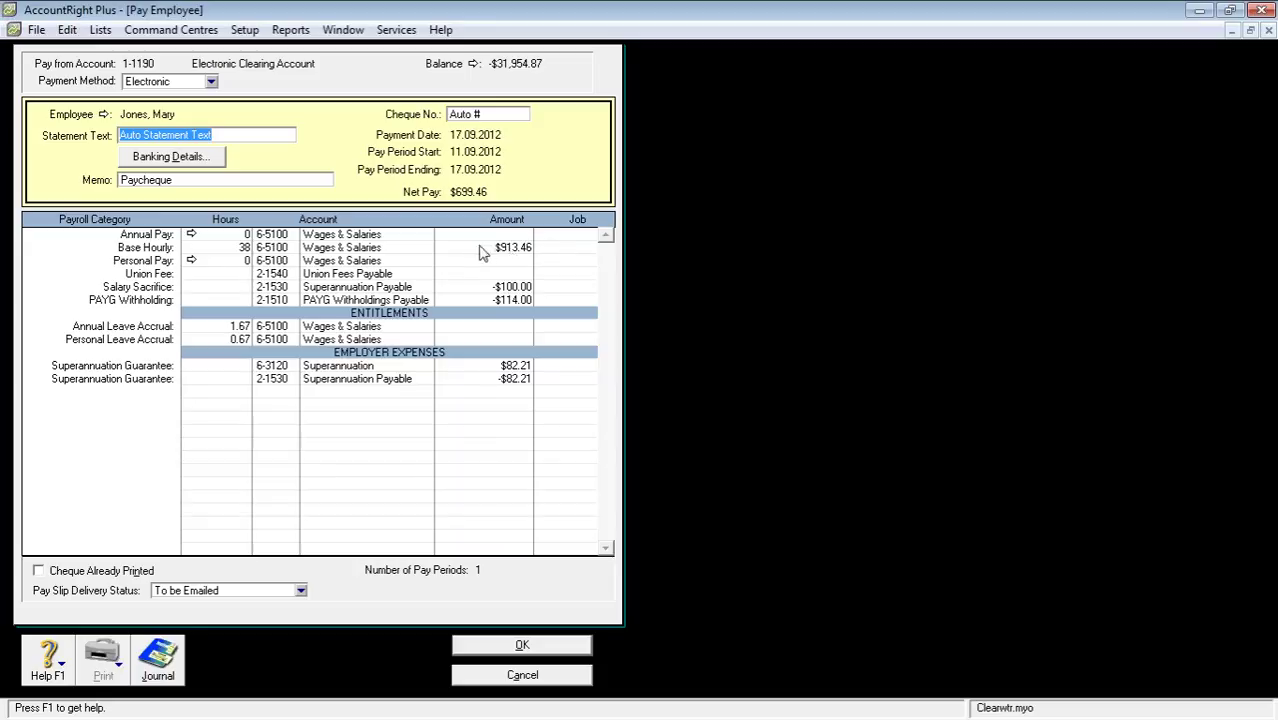
click(248, 236)
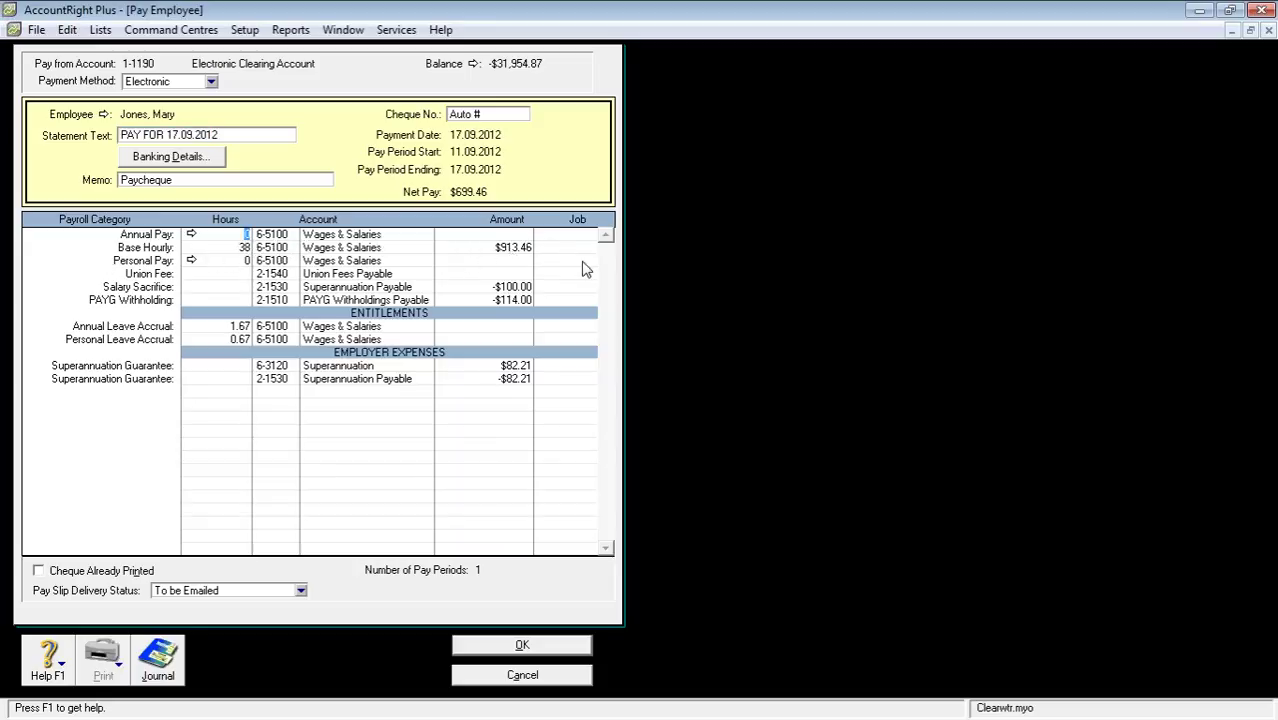
text(7)
key(Tab)
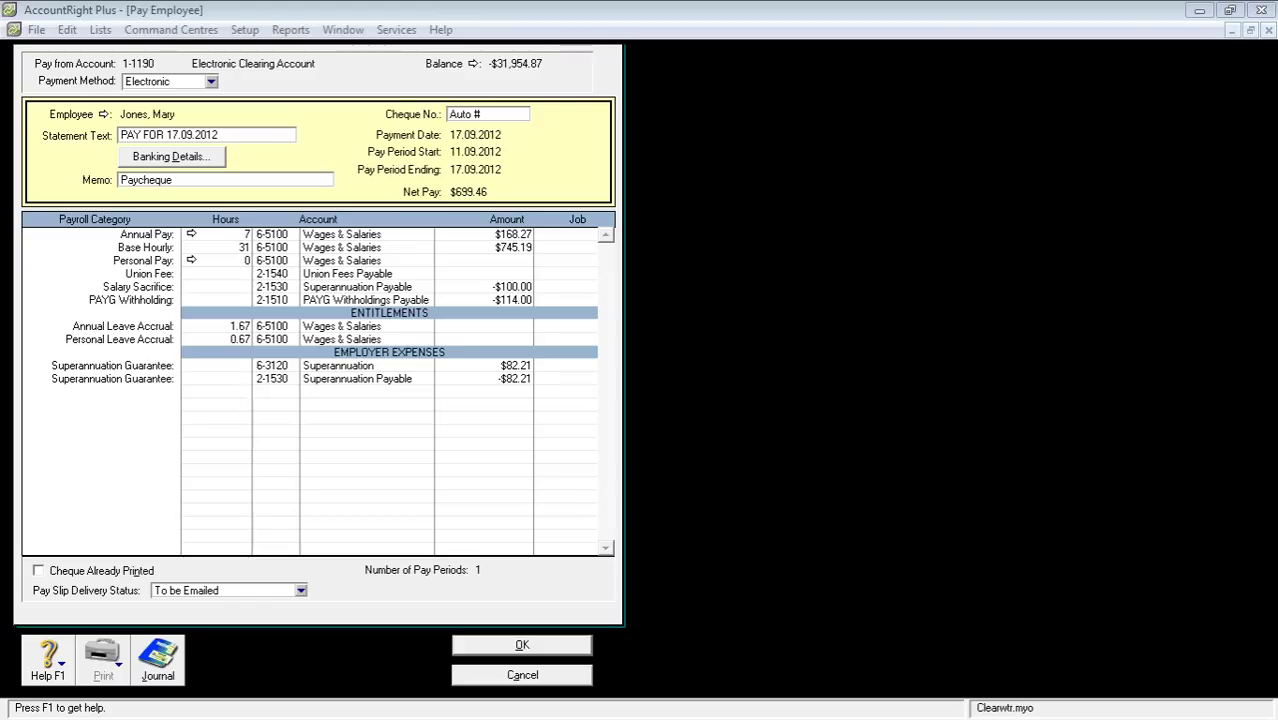
click(524, 646)
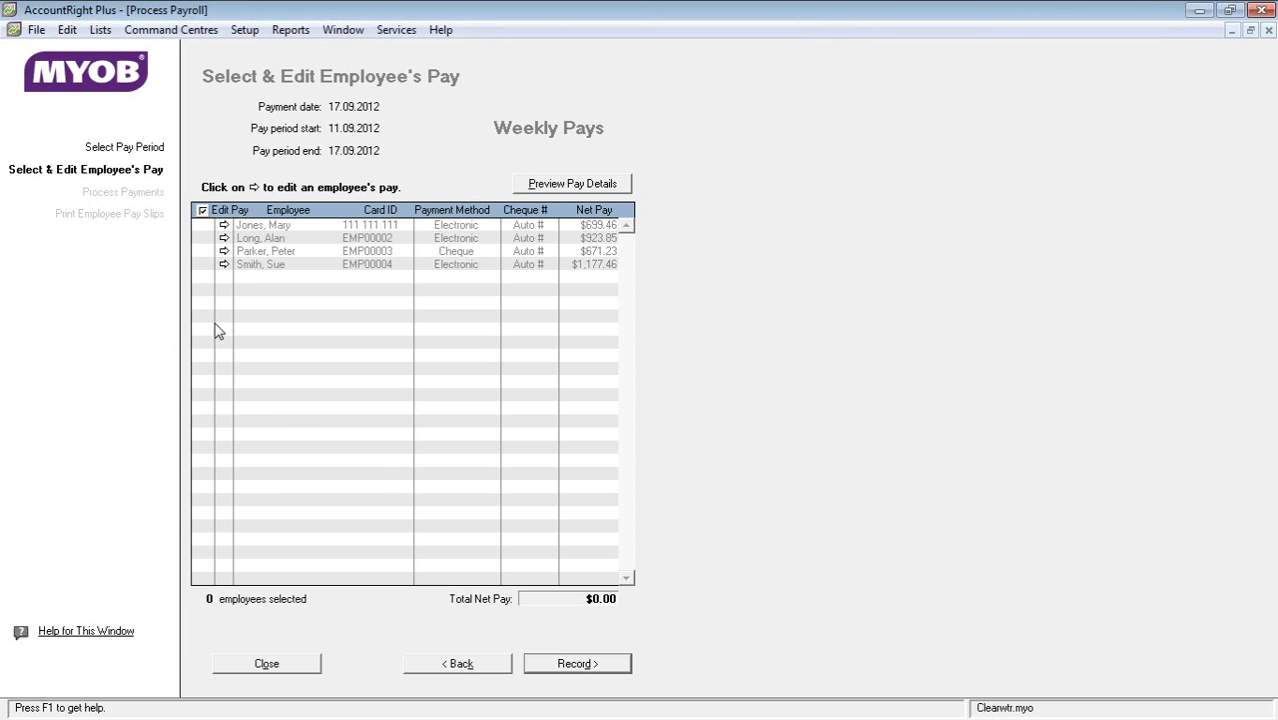
Select all employees for payment and check their pay details in the Payroll Verification report
click(203, 211)
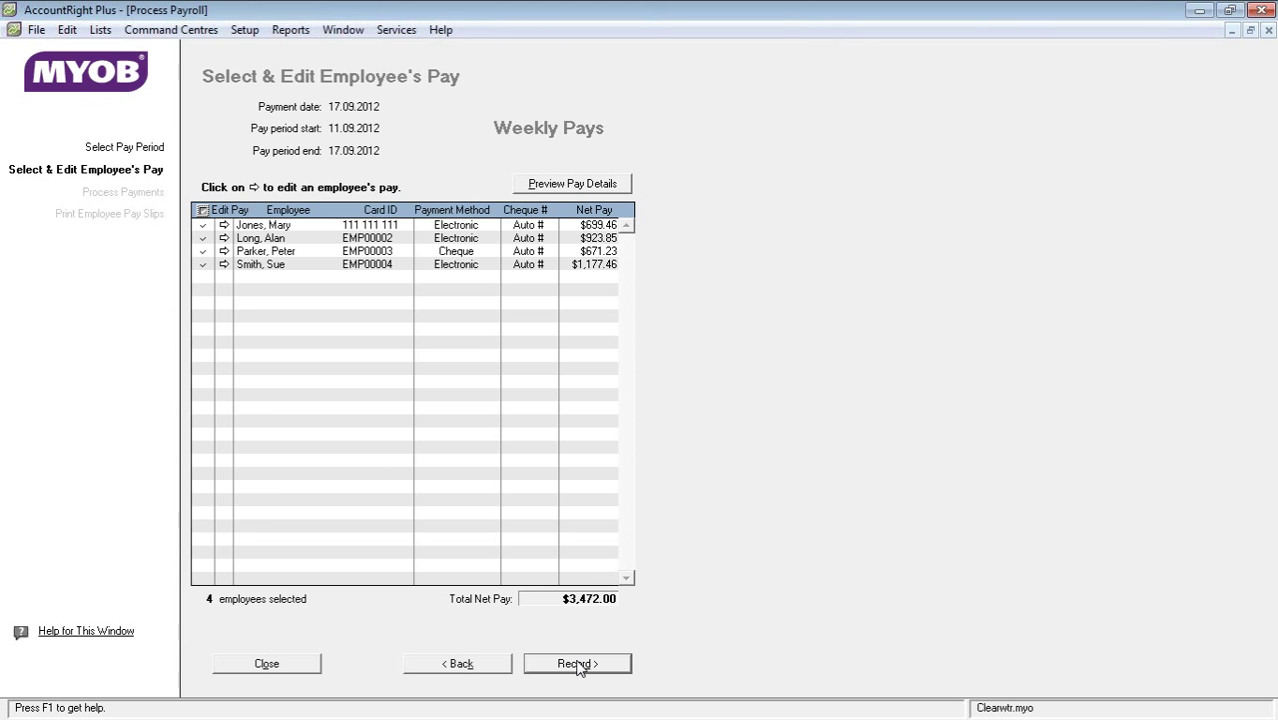
click(566, 186)
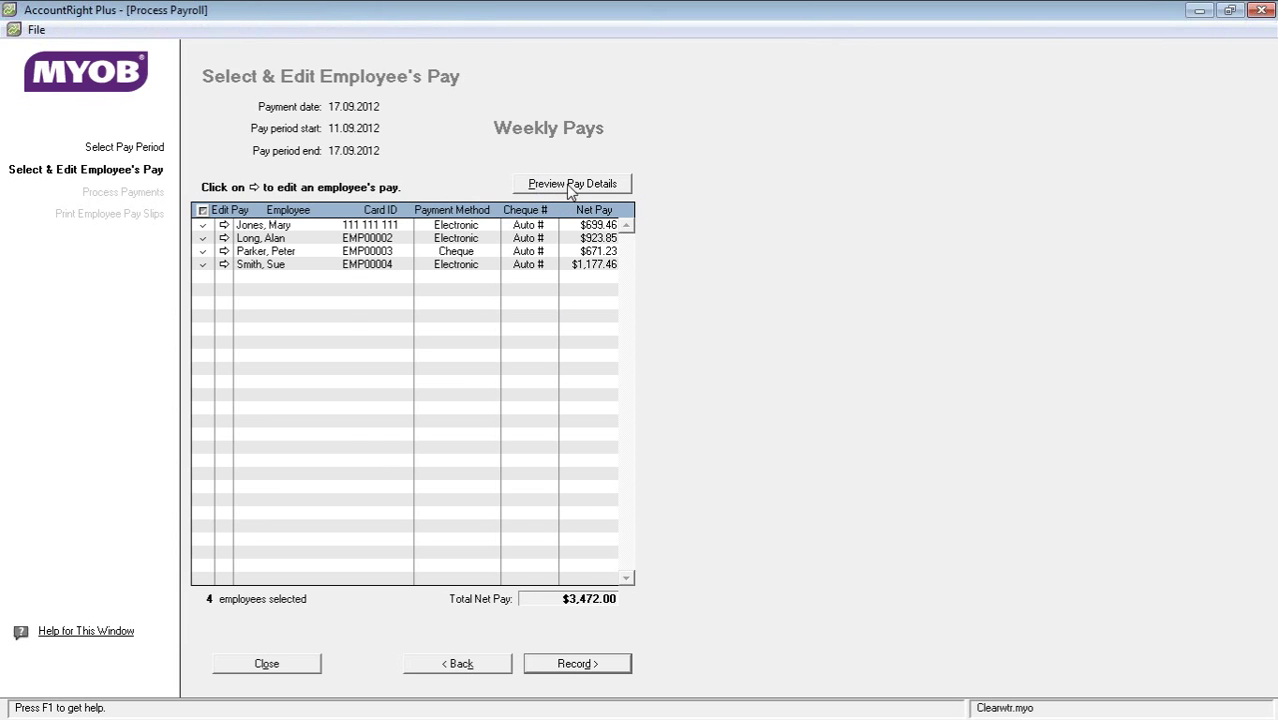
click(881, 219)
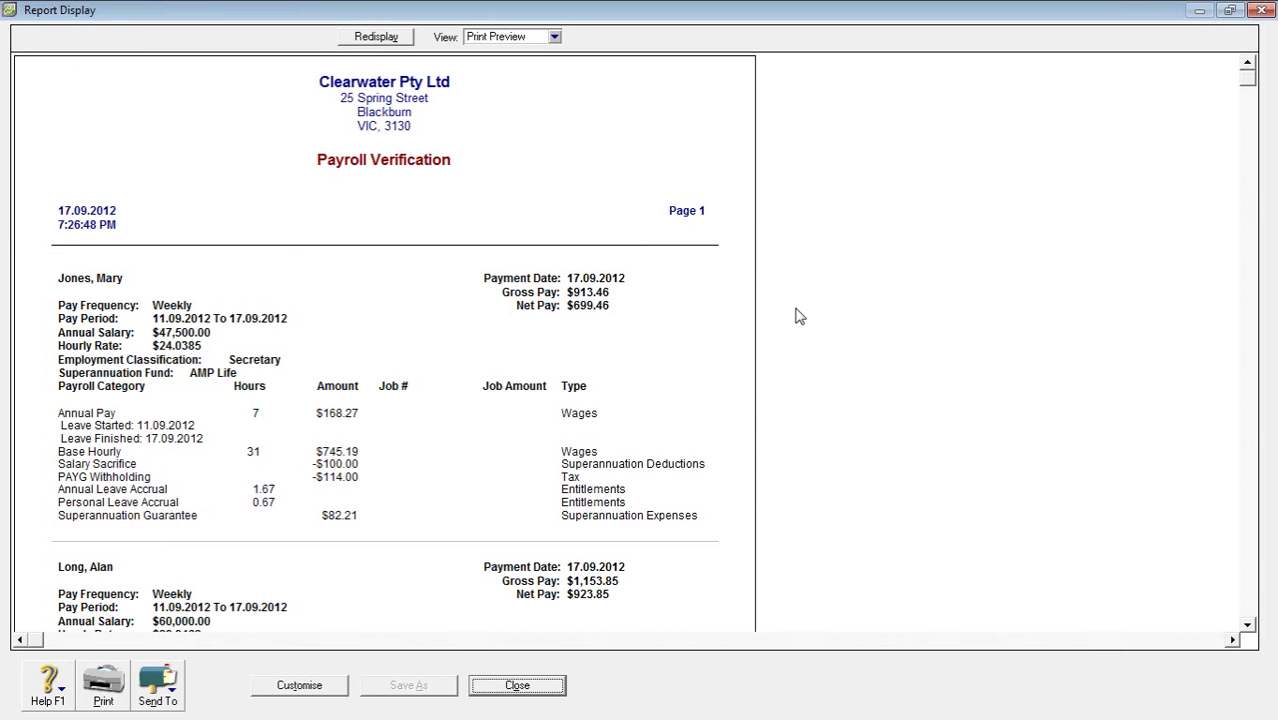
scroll(740, 483, down, 10)
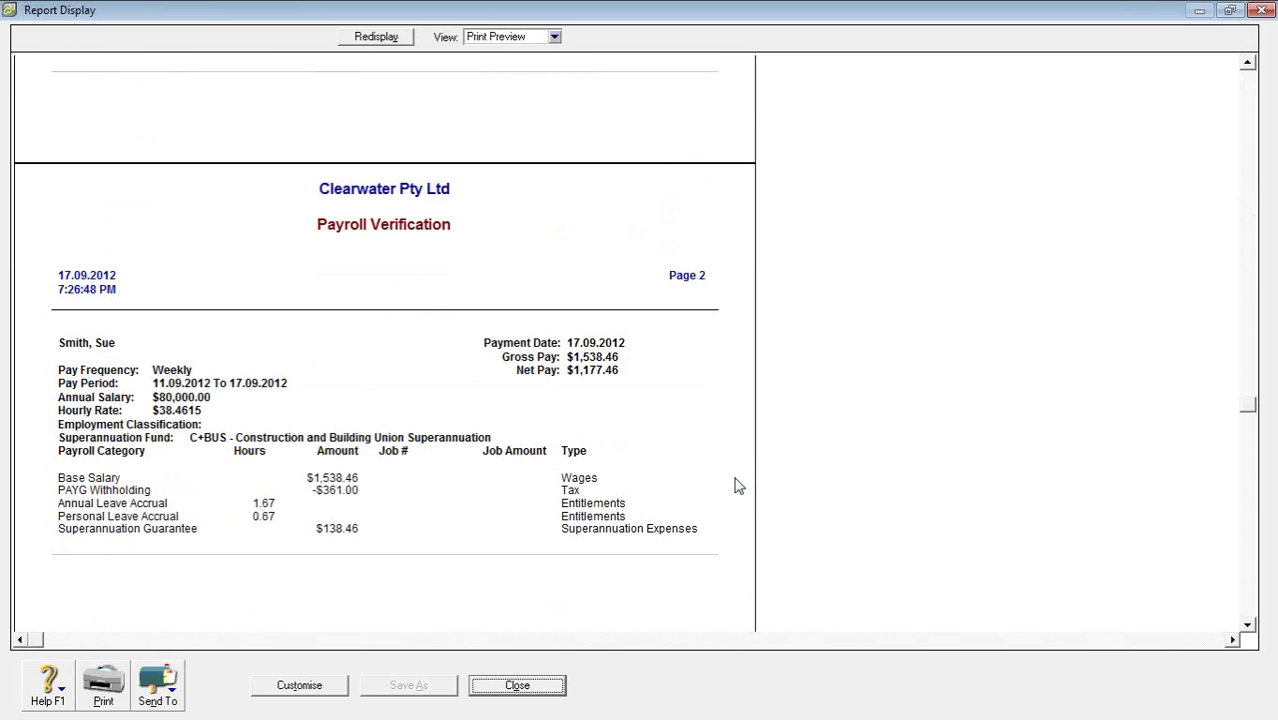
scroll(738, 485, down, 1)
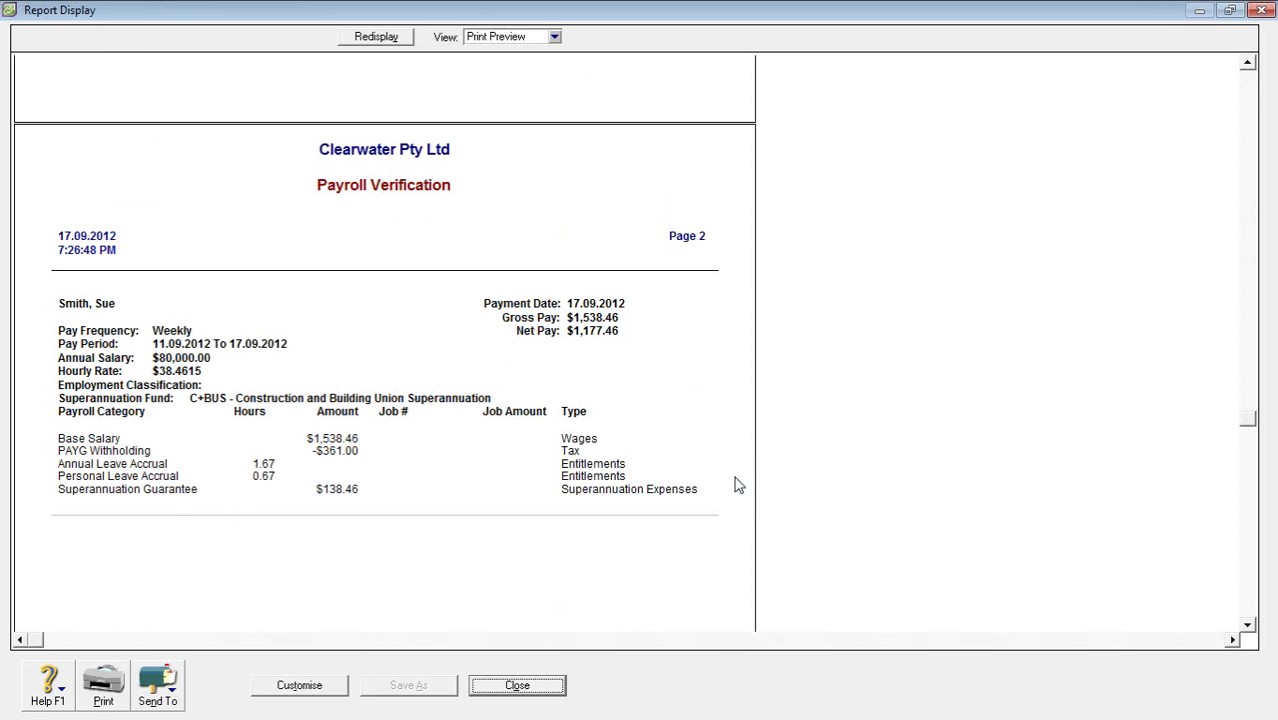
scroll(738, 484, down, 2)
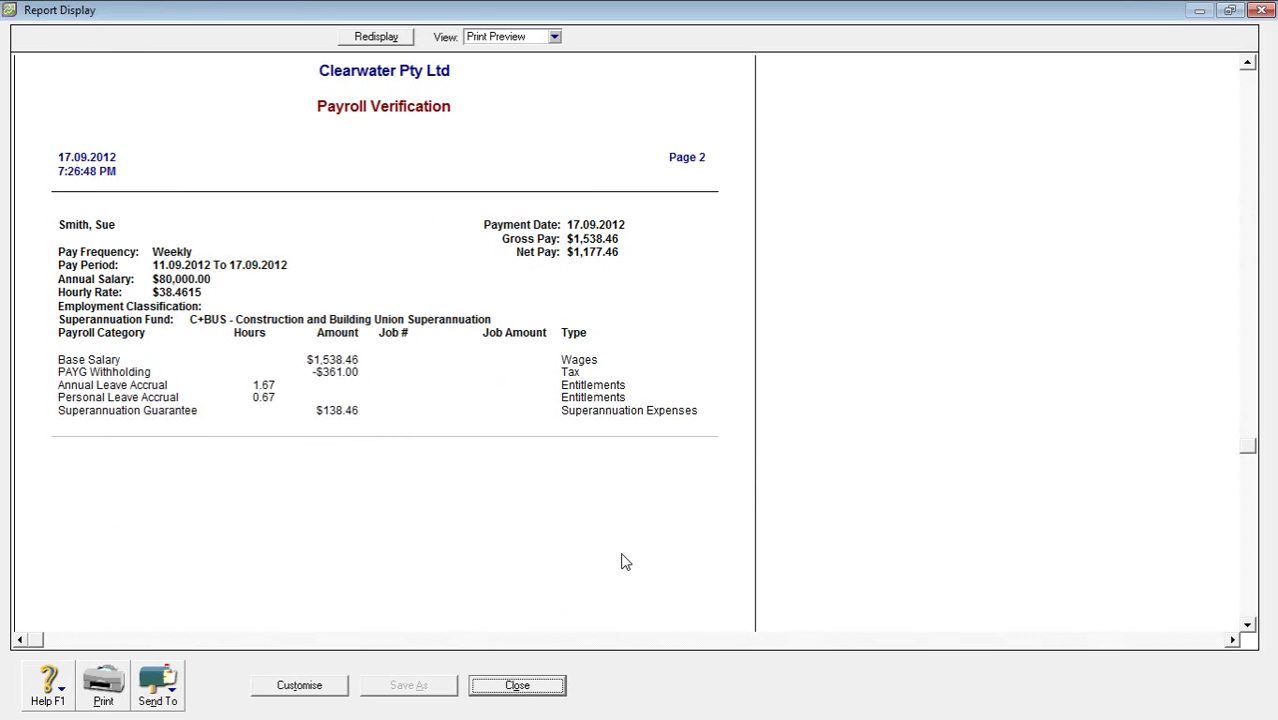
click(527, 689)
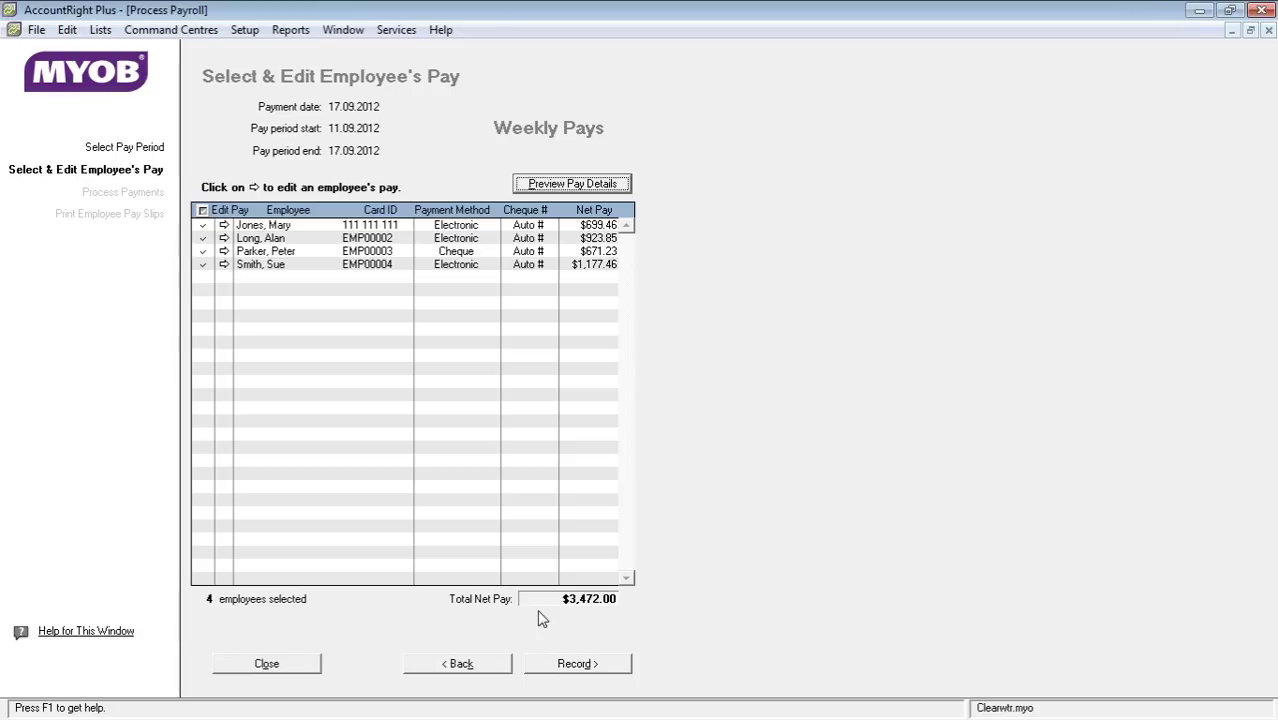
Record the paycheques for all selected employees
click(587, 665)
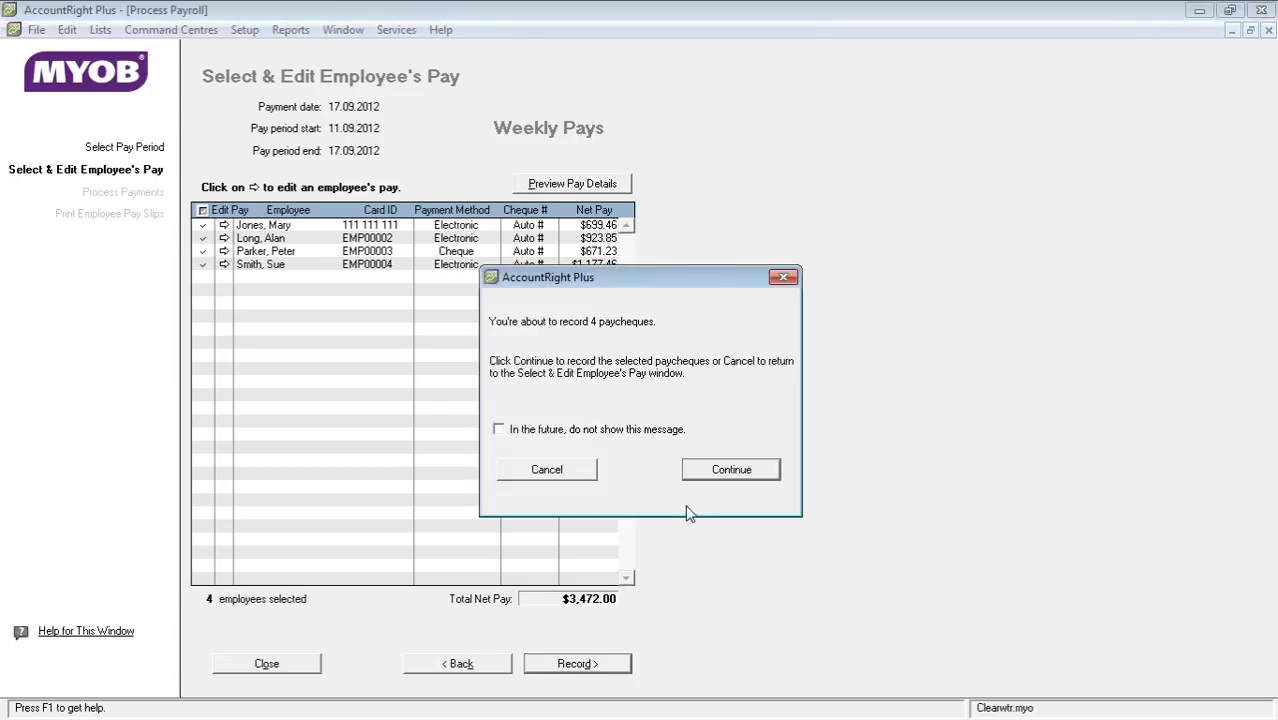
click(732, 470)
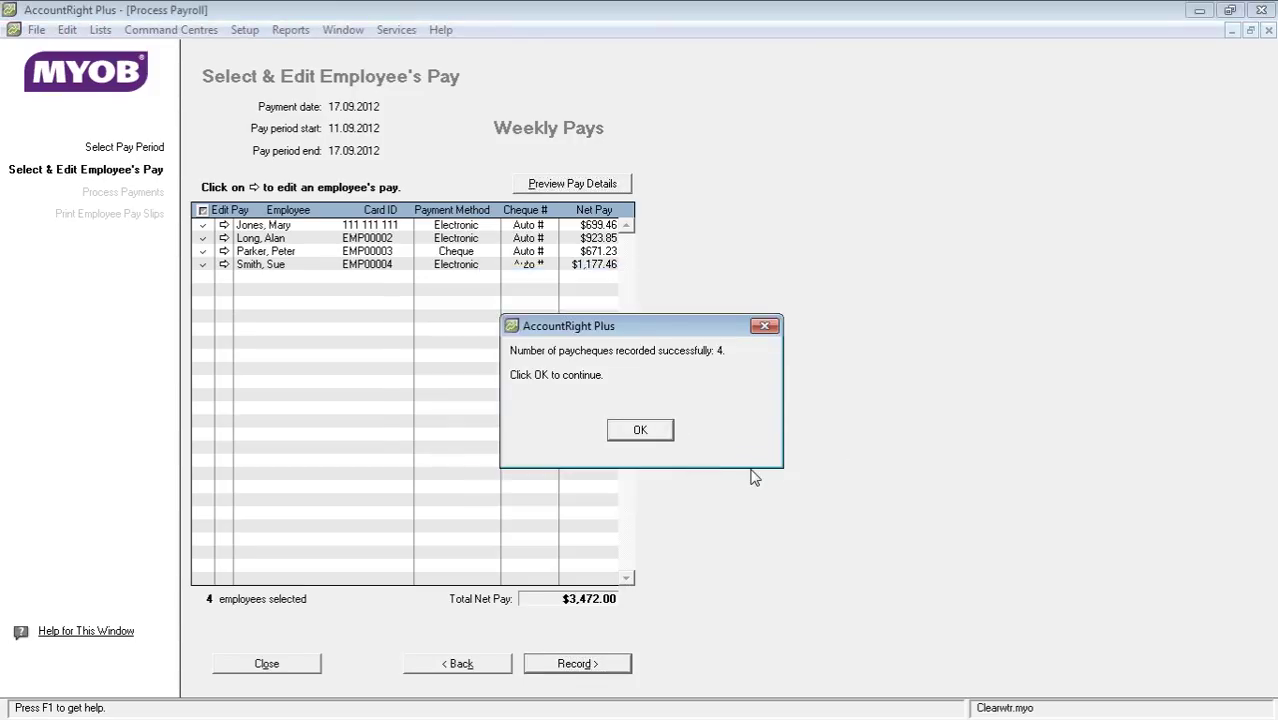
click(640, 430)
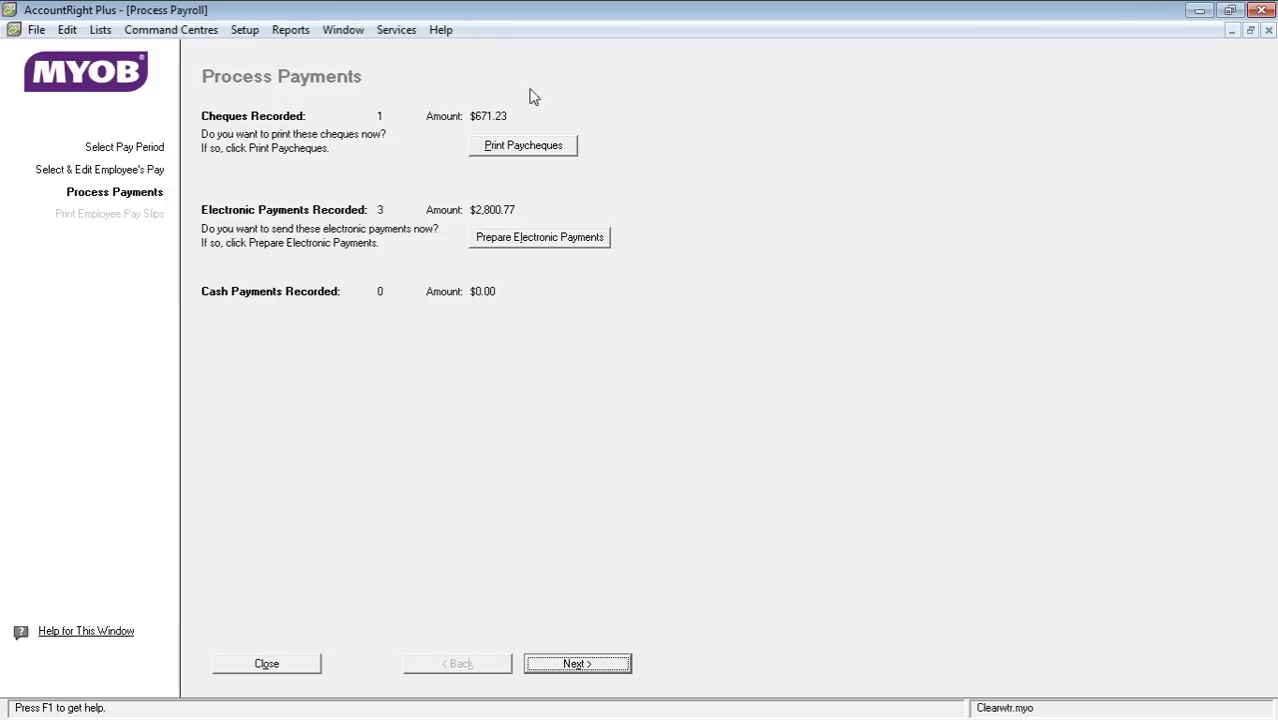
Continue to the pay slip stage and review the pay slips waiting to be printed and emailed
click(598, 667)
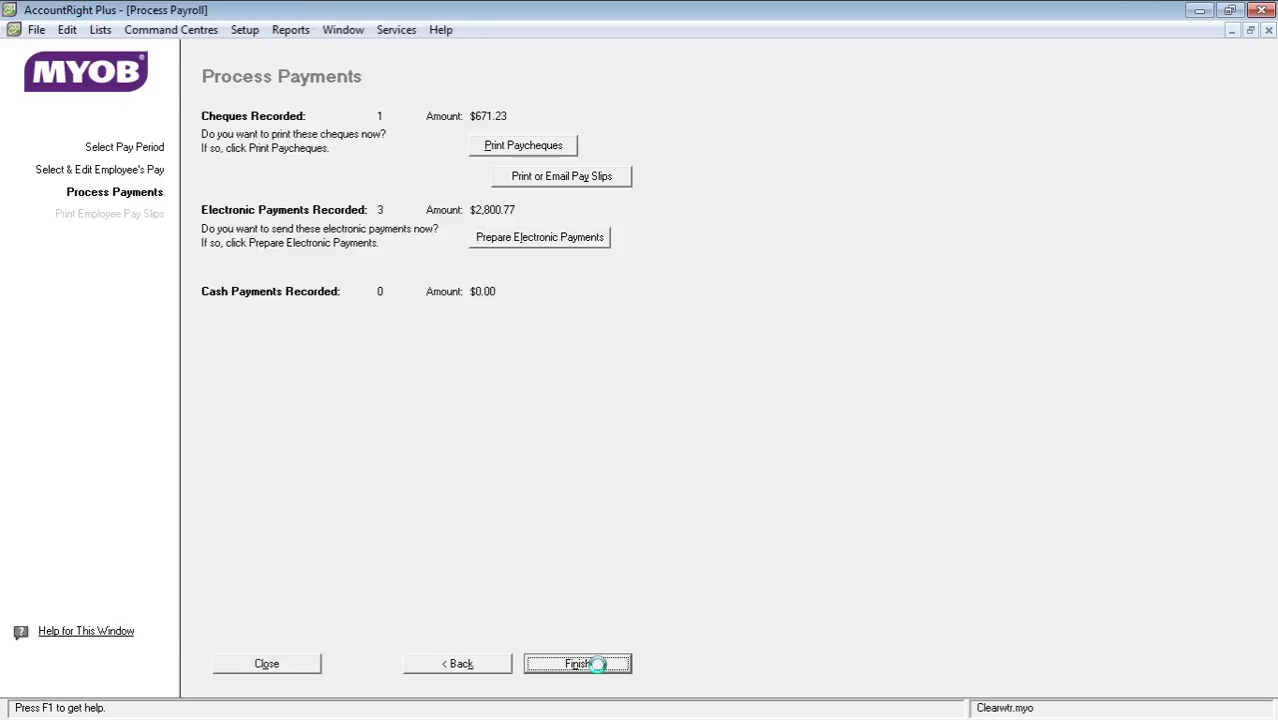
click(580, 178)
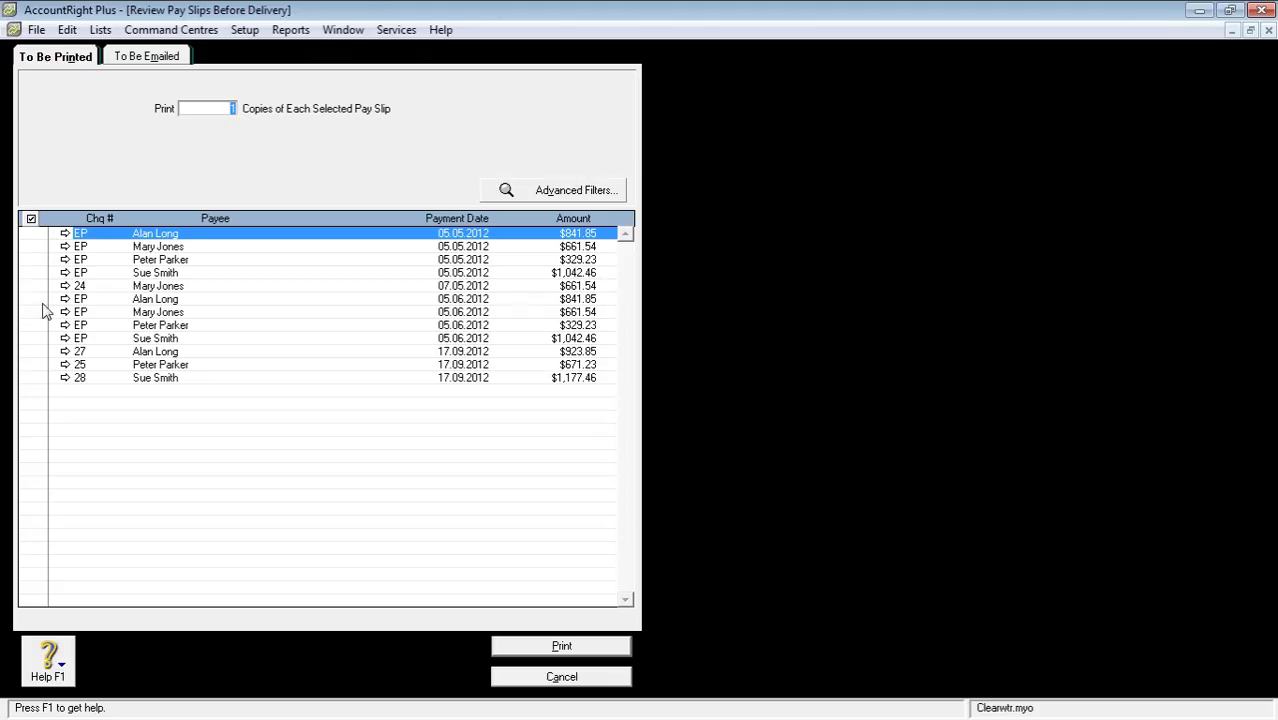
click(146, 57)
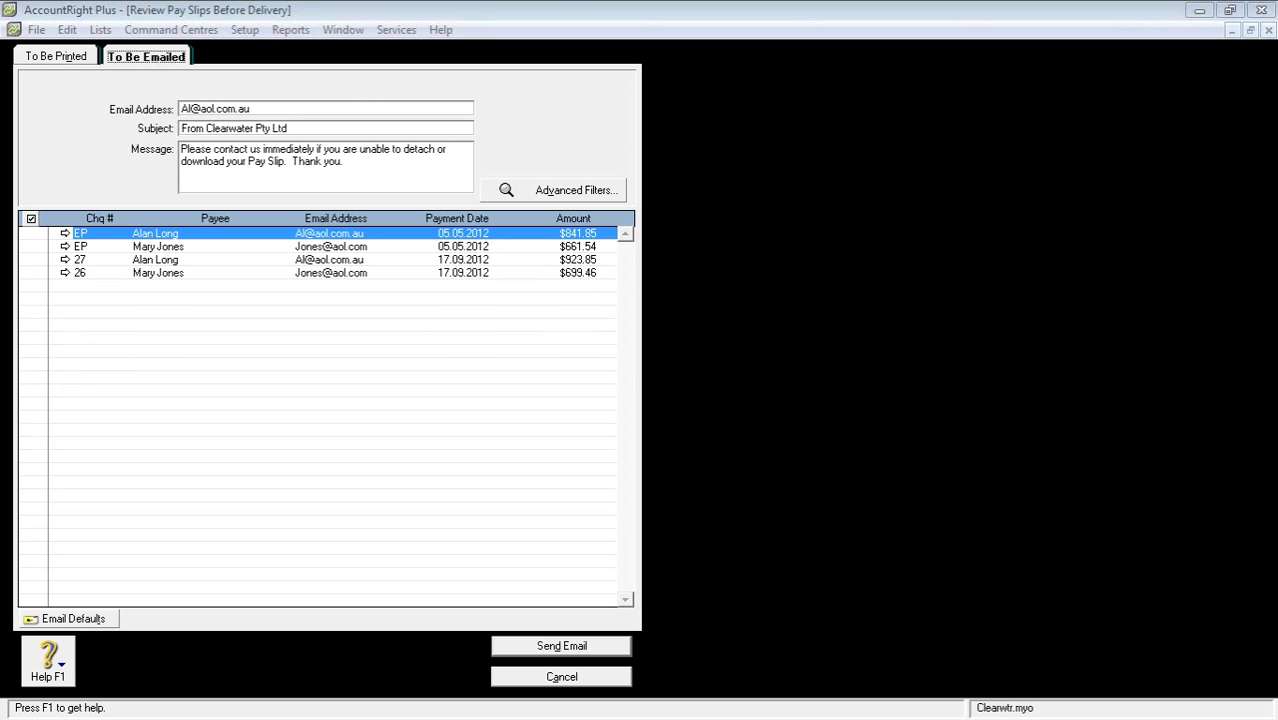
Switch to the web browser, search Google for clickyes and open the Express ClickYes page on contextmagic.com
key(alt+Tab)
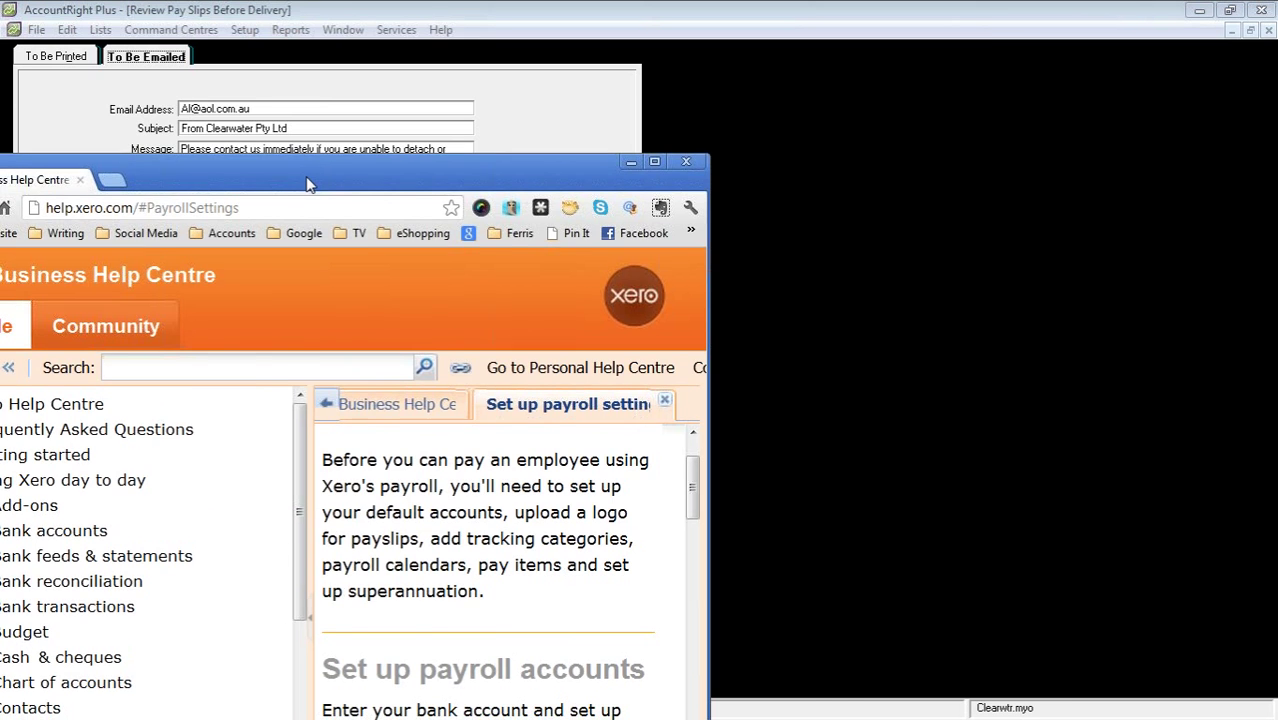
click(433, 62)
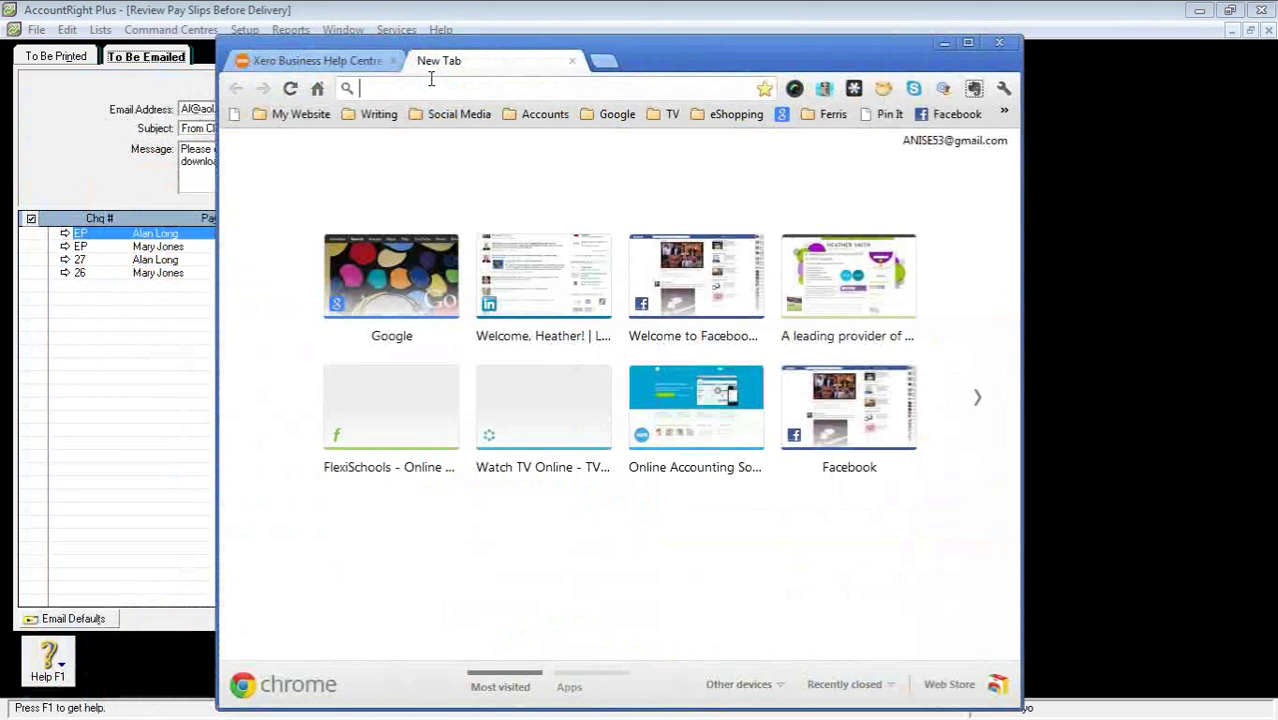
text(www.google.com.au)
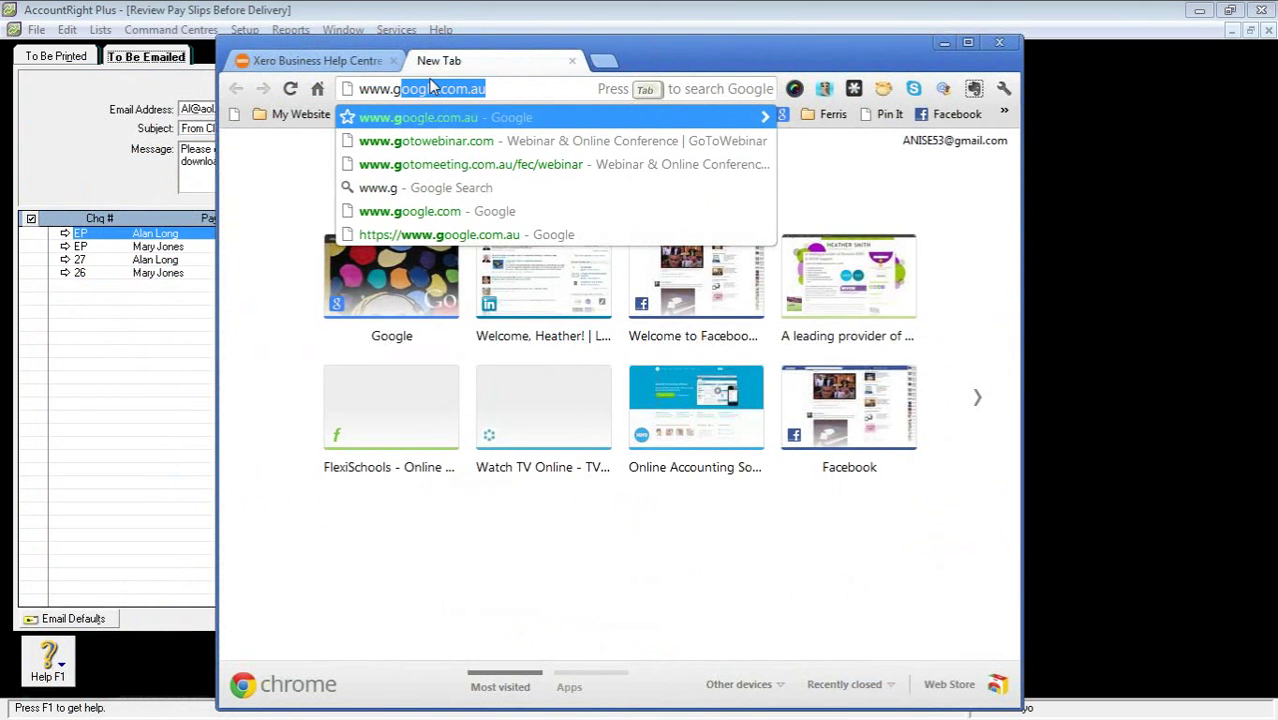
key(Return)
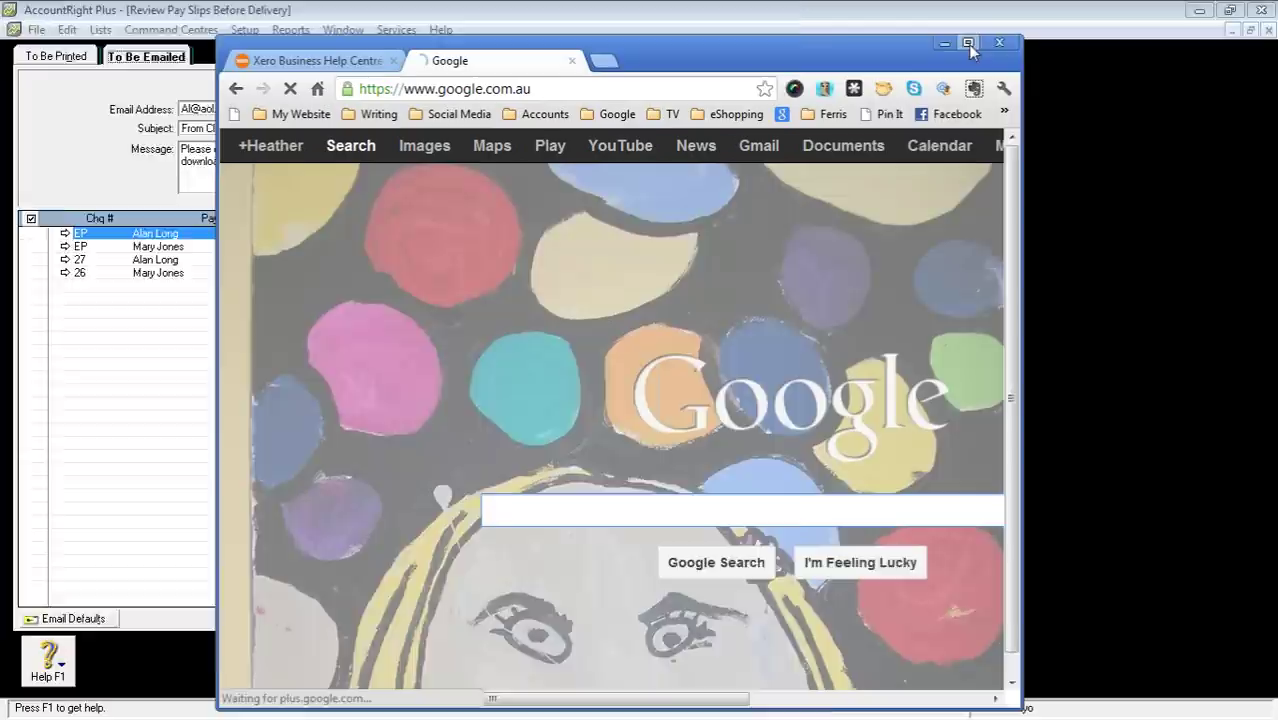
click(968, 43)
text(clic)
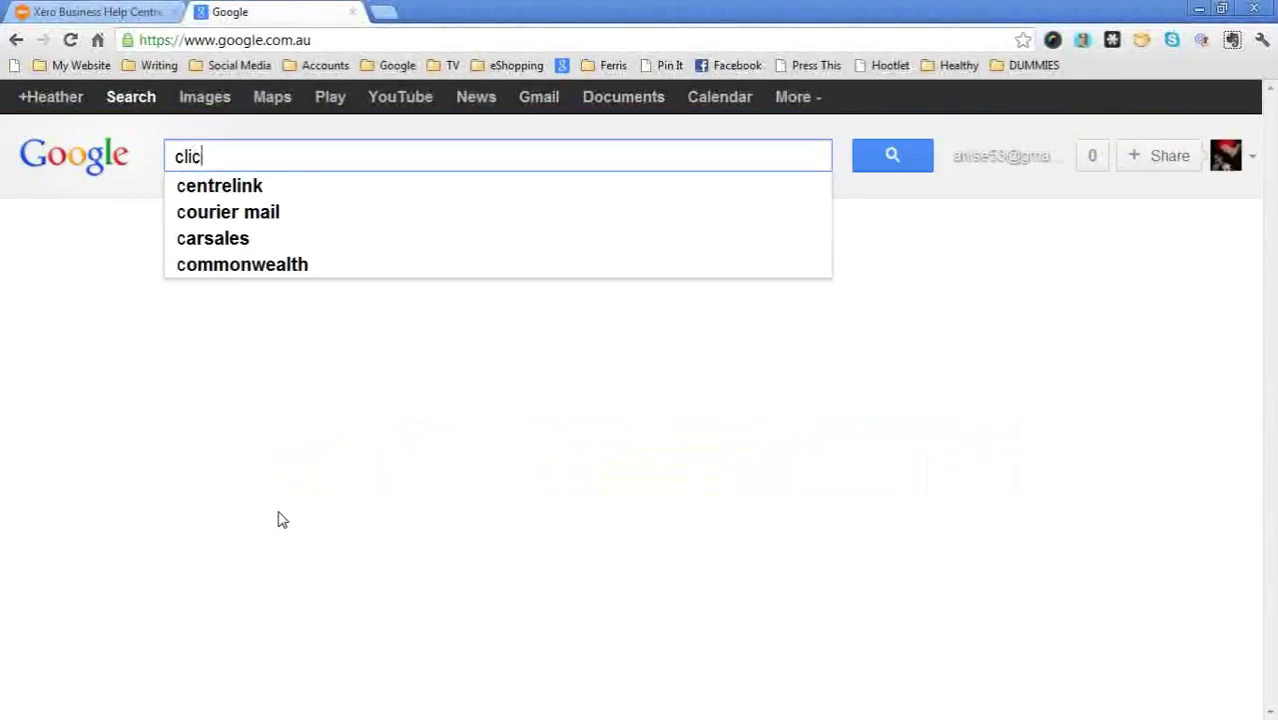
text(kyes)
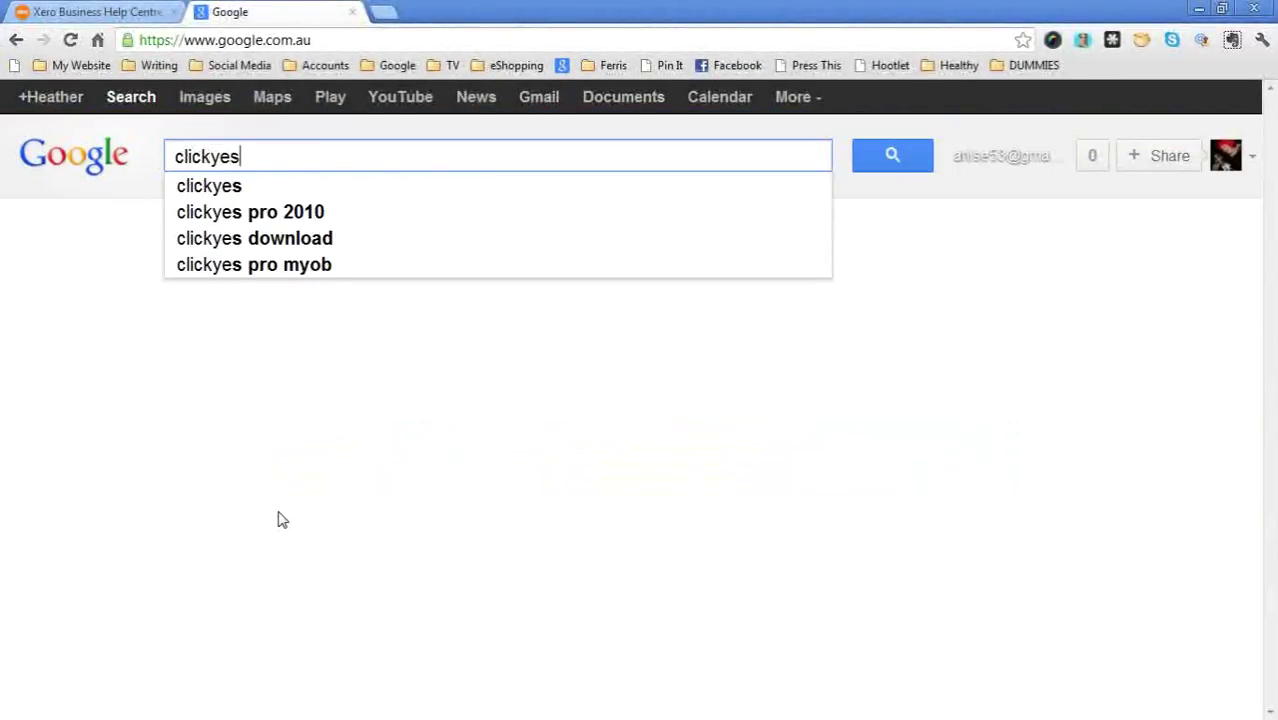
click(300, 405)
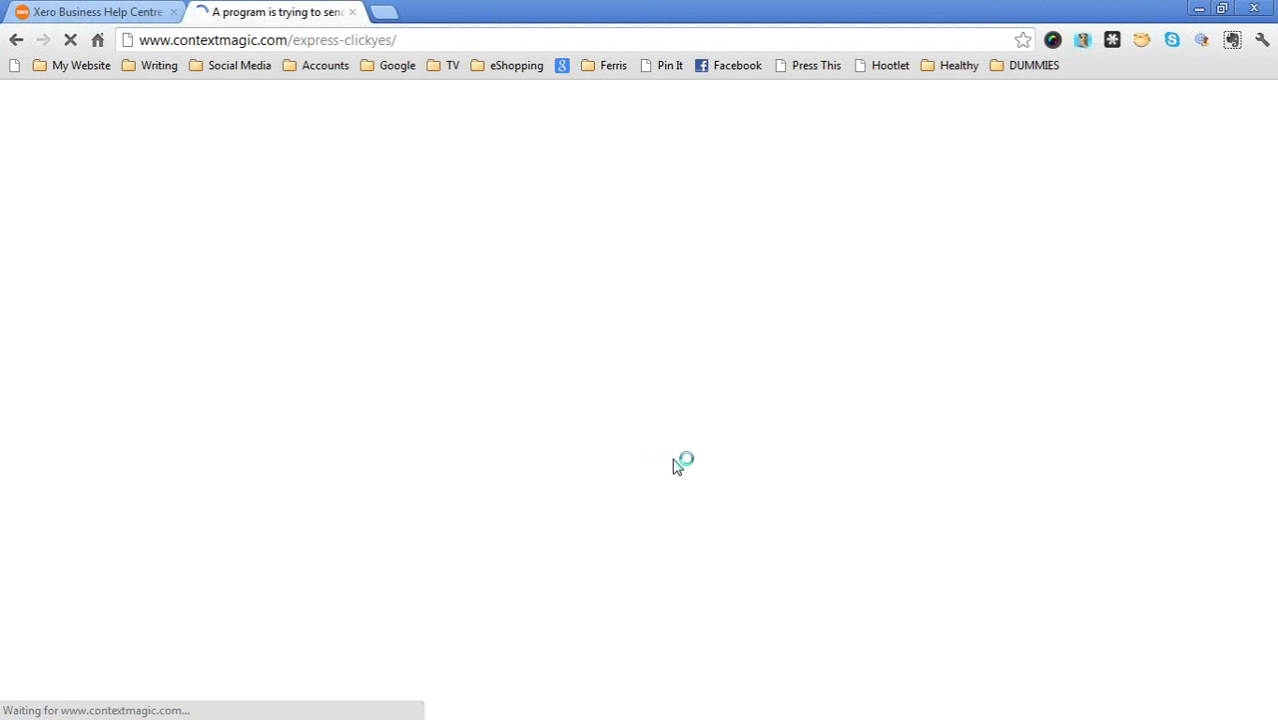
Read through the ClickYes page on bypassing Outlook security messages and comparing the Express and Pro versions
scroll(390, 563, down, 7)
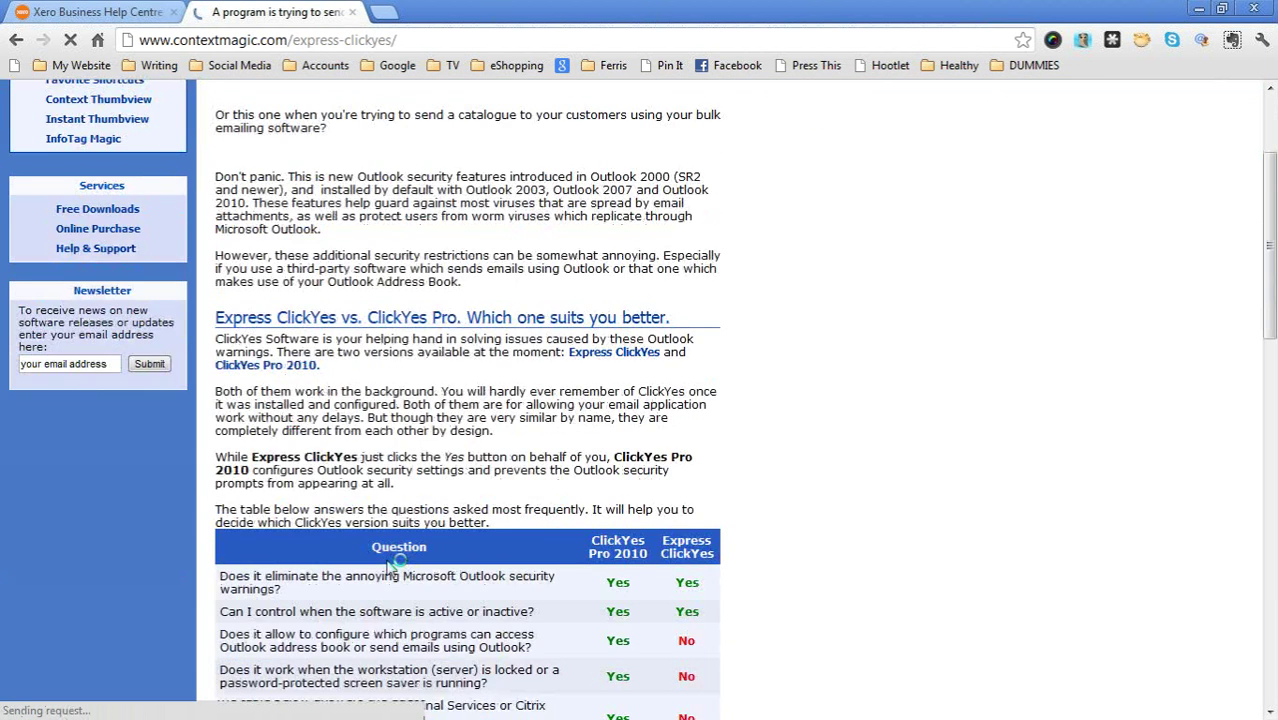
scroll(397, 558, down, 7)
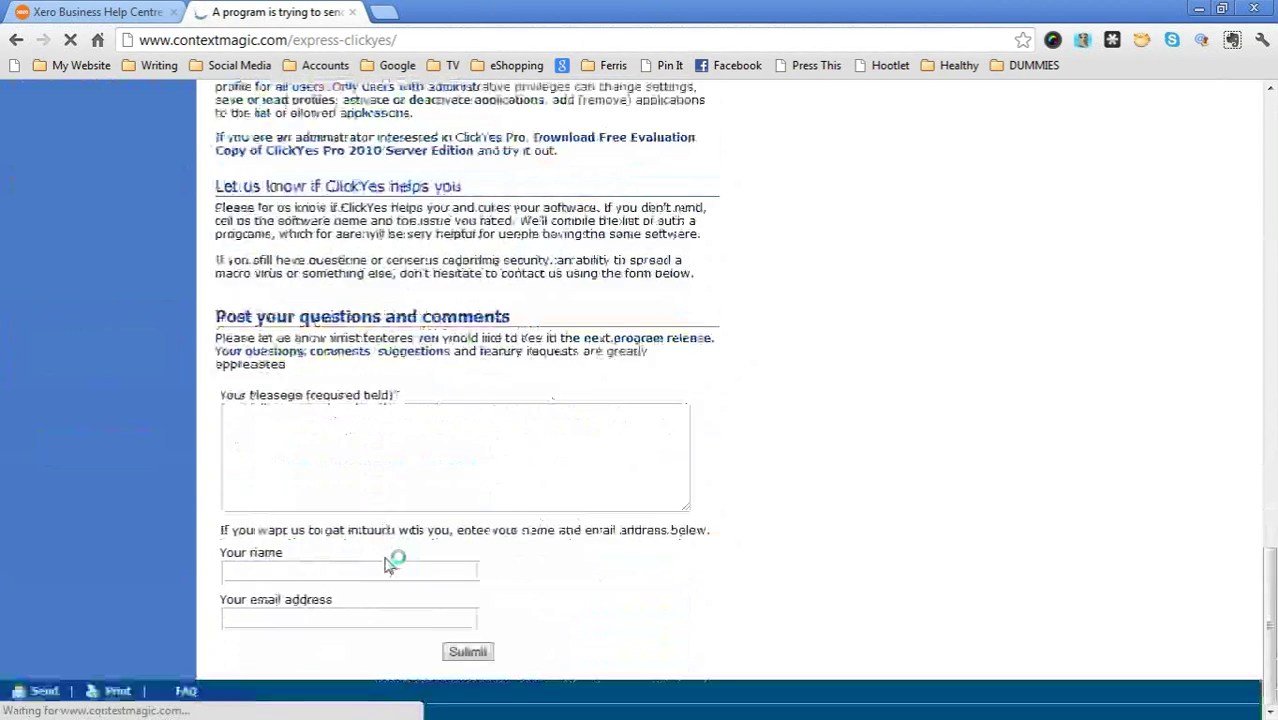
scroll(762, 265, up, 15)
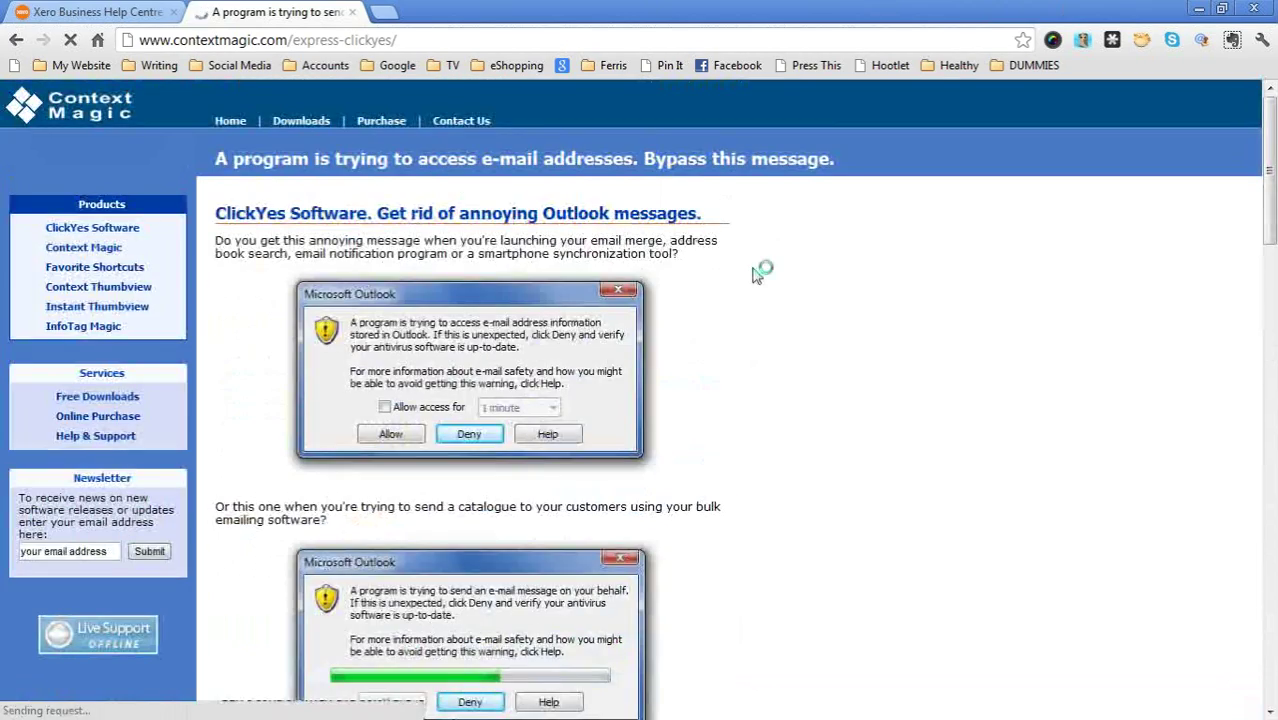
scroll(620, 350, down, 6)
scroll(640, 390, up, 4)
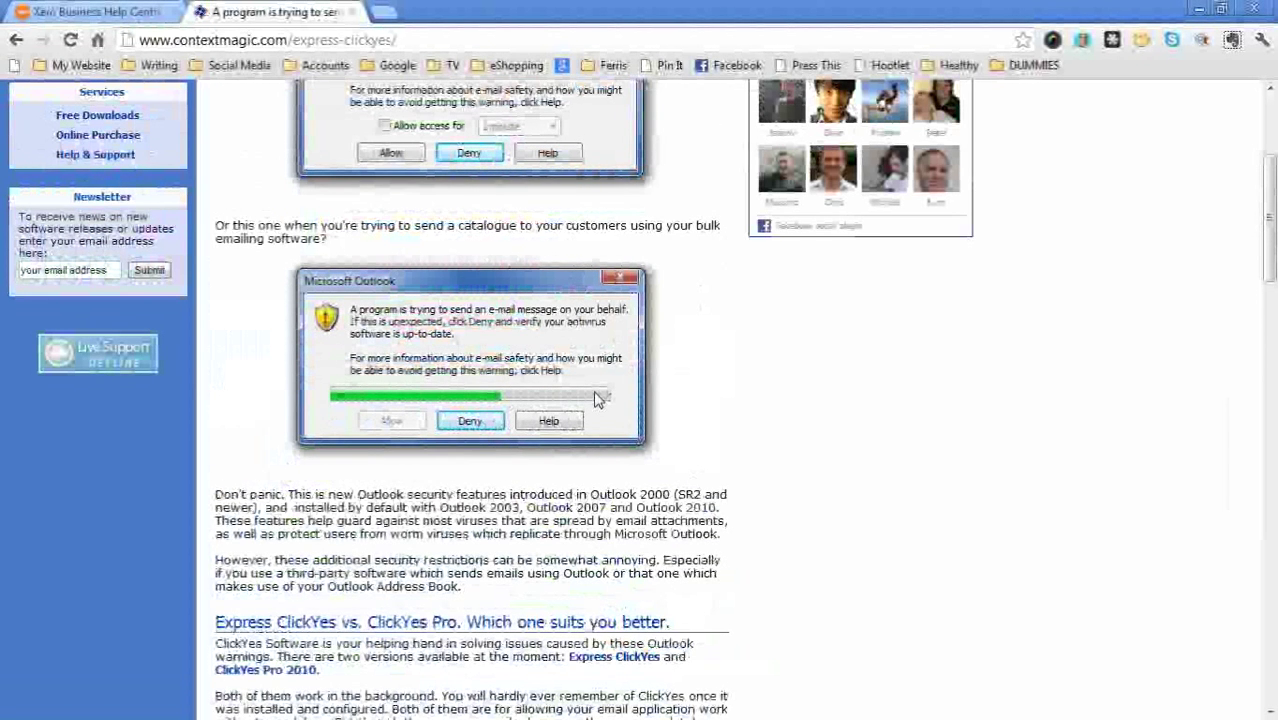
Return to AccountRight, leave the pay slip review without sending any emails and finish the payroll process
click(1198, 12)
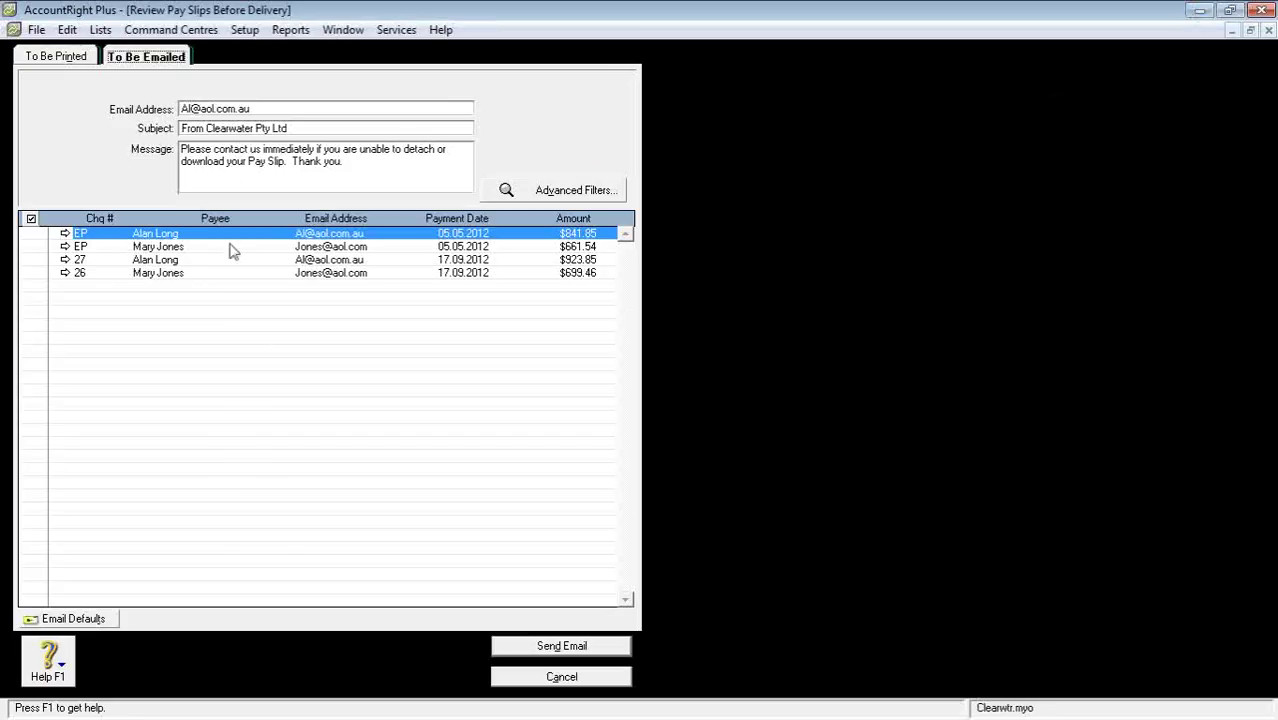
click(540, 677)
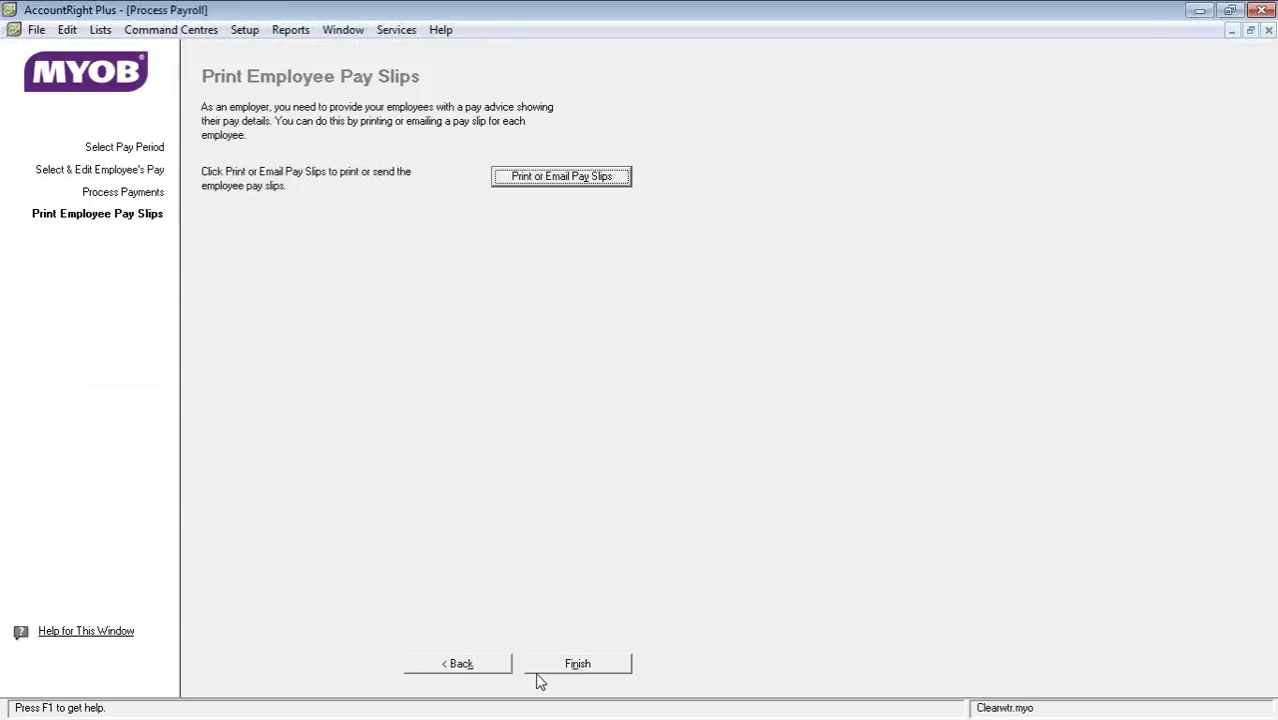
click(543, 663)
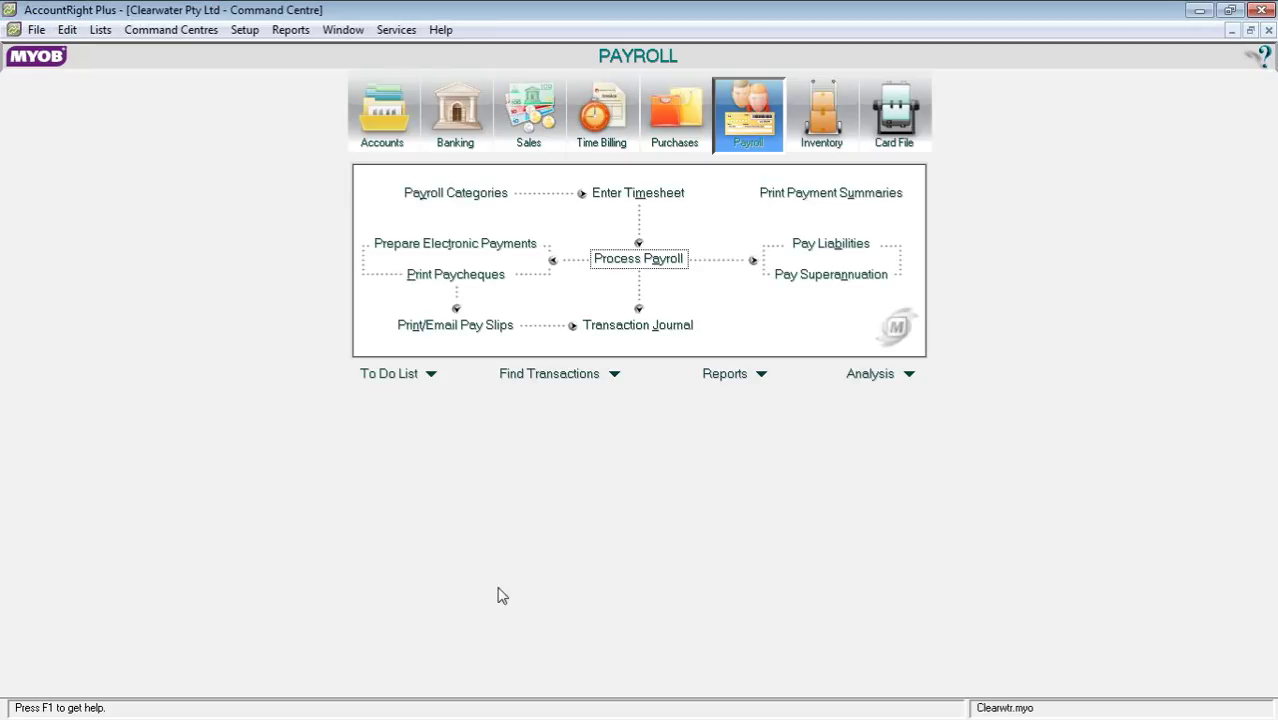
Open Pay Liabilities and set the liability period from 01.07.2012 to 30.09.2012
click(825, 256)
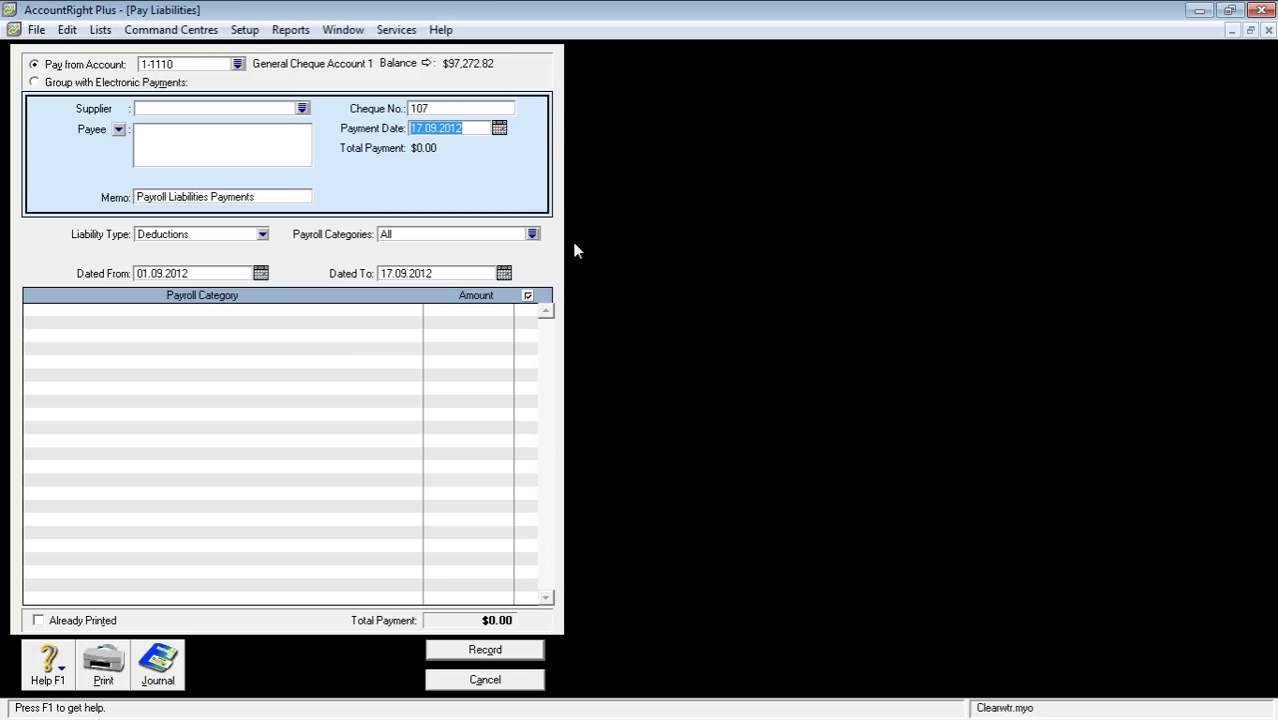
click(228, 273)
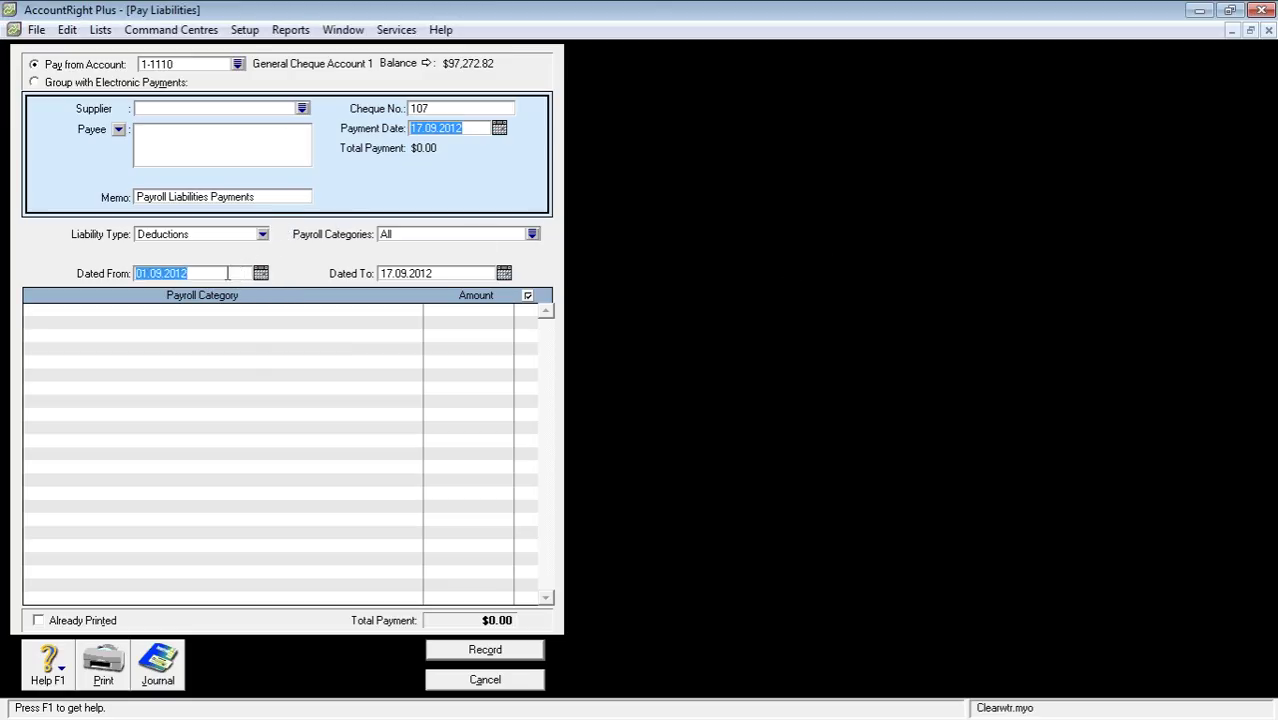
text(1.07)
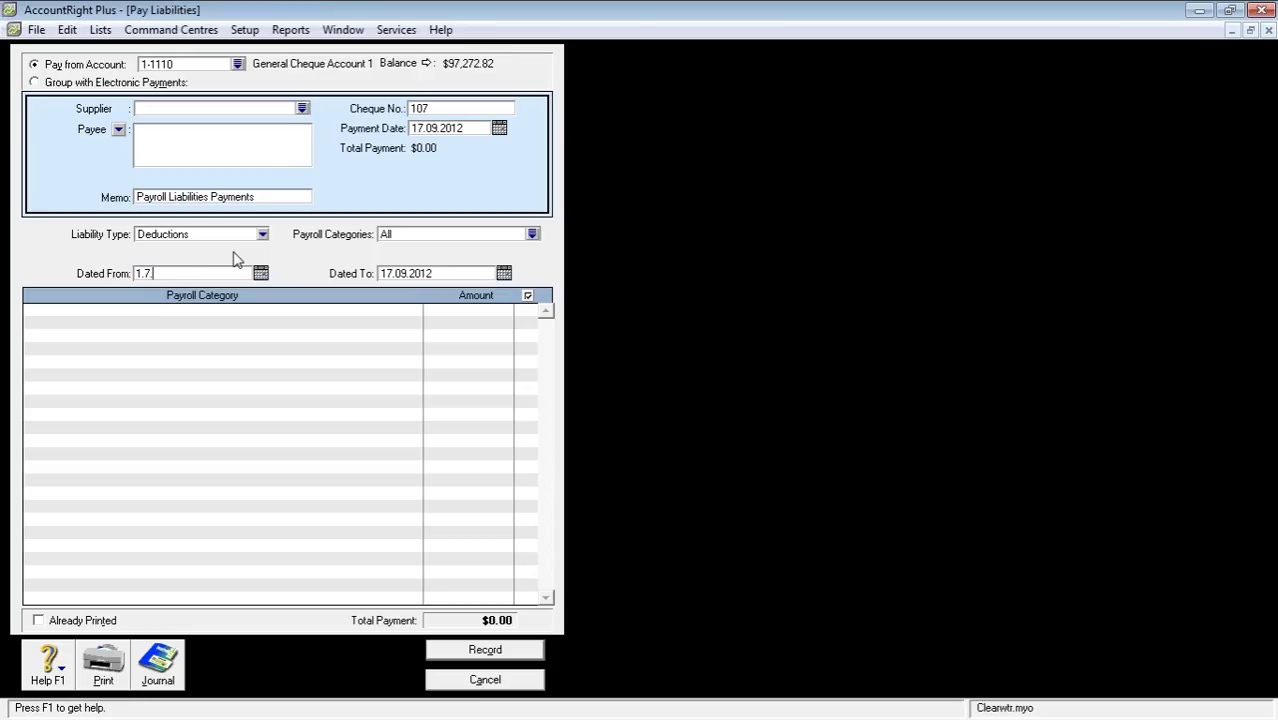
text(.2012)
key(Tab)
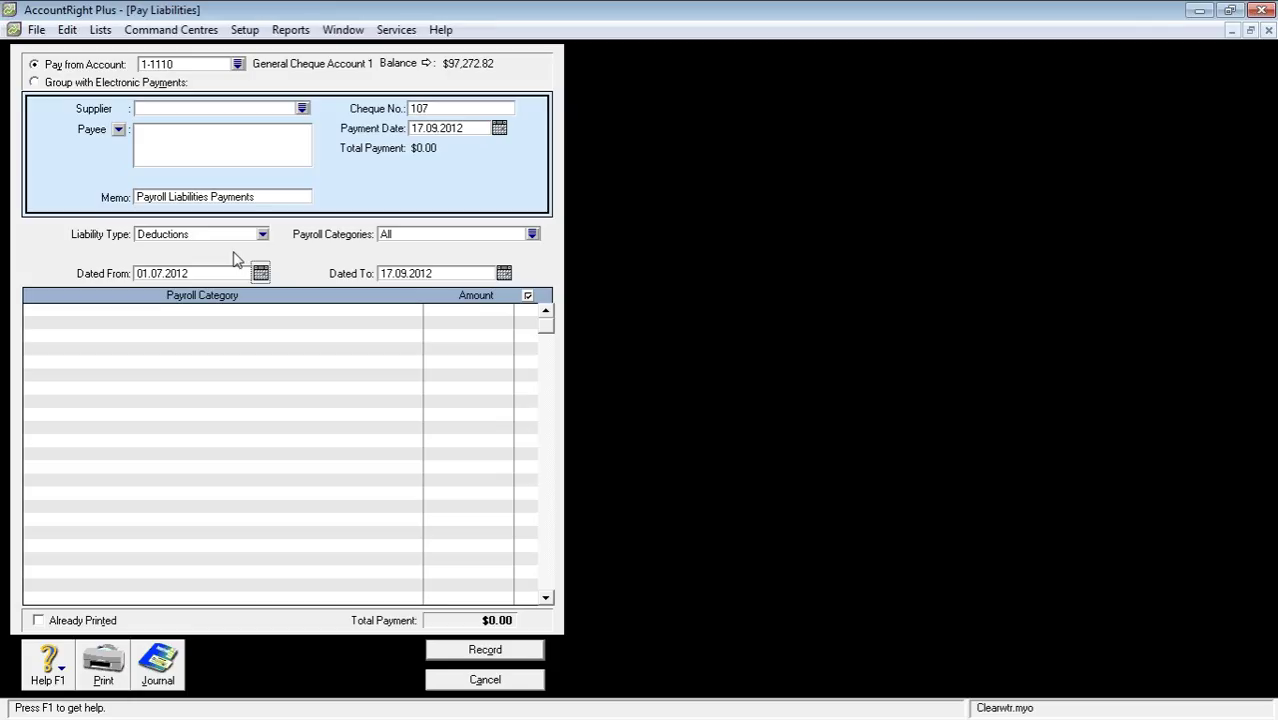
click(420, 274)
key(space)
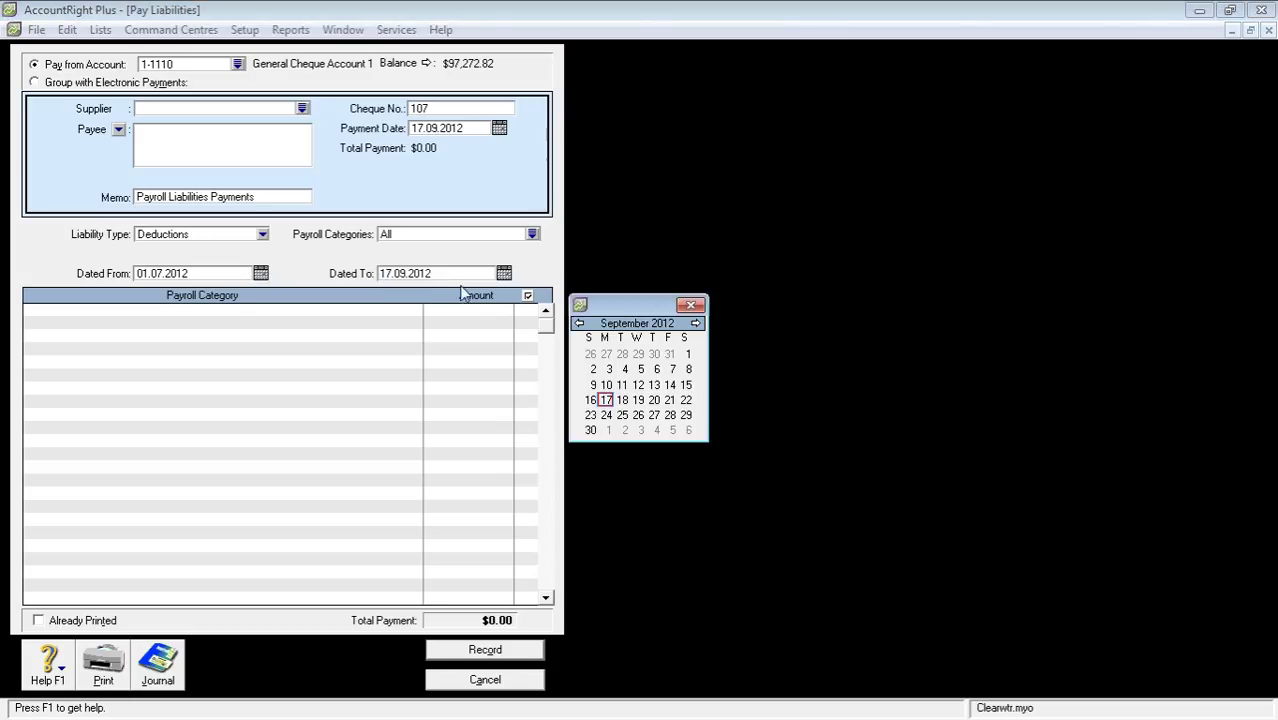
click(591, 430)
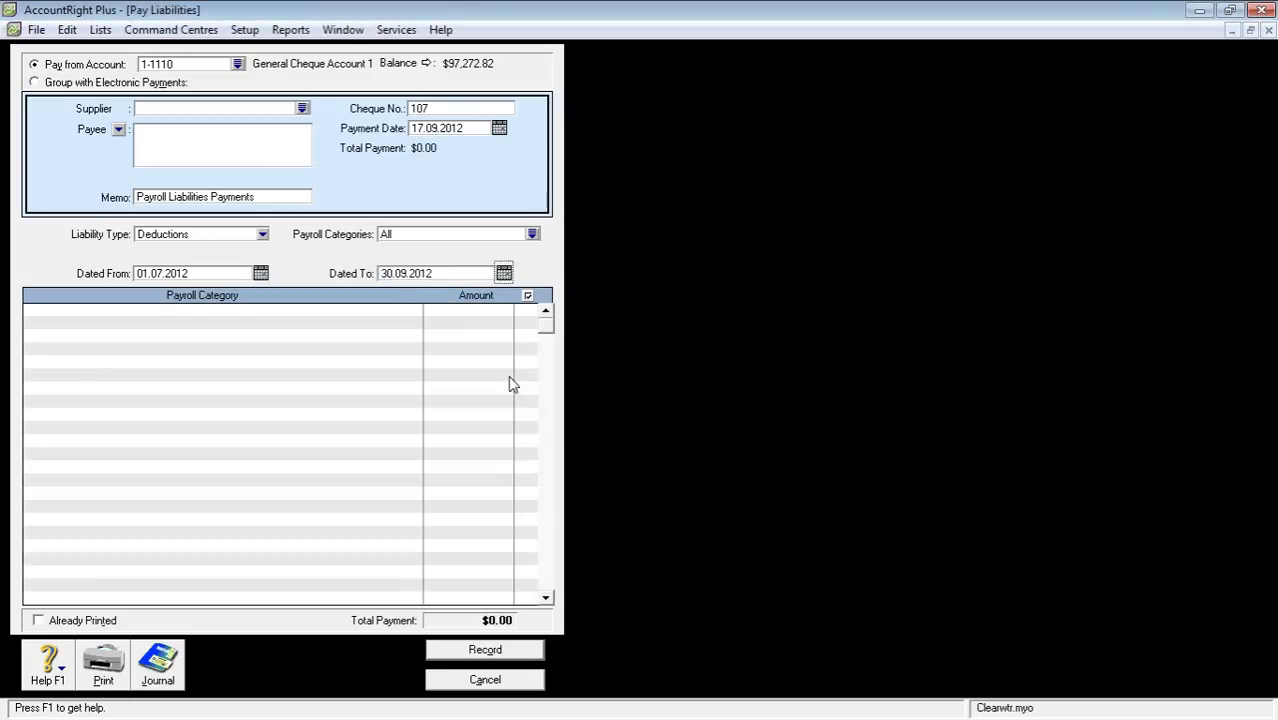
Show the Taxes liabilities and select PAYG Withholding for payment
click(262, 234)
click(175, 286)
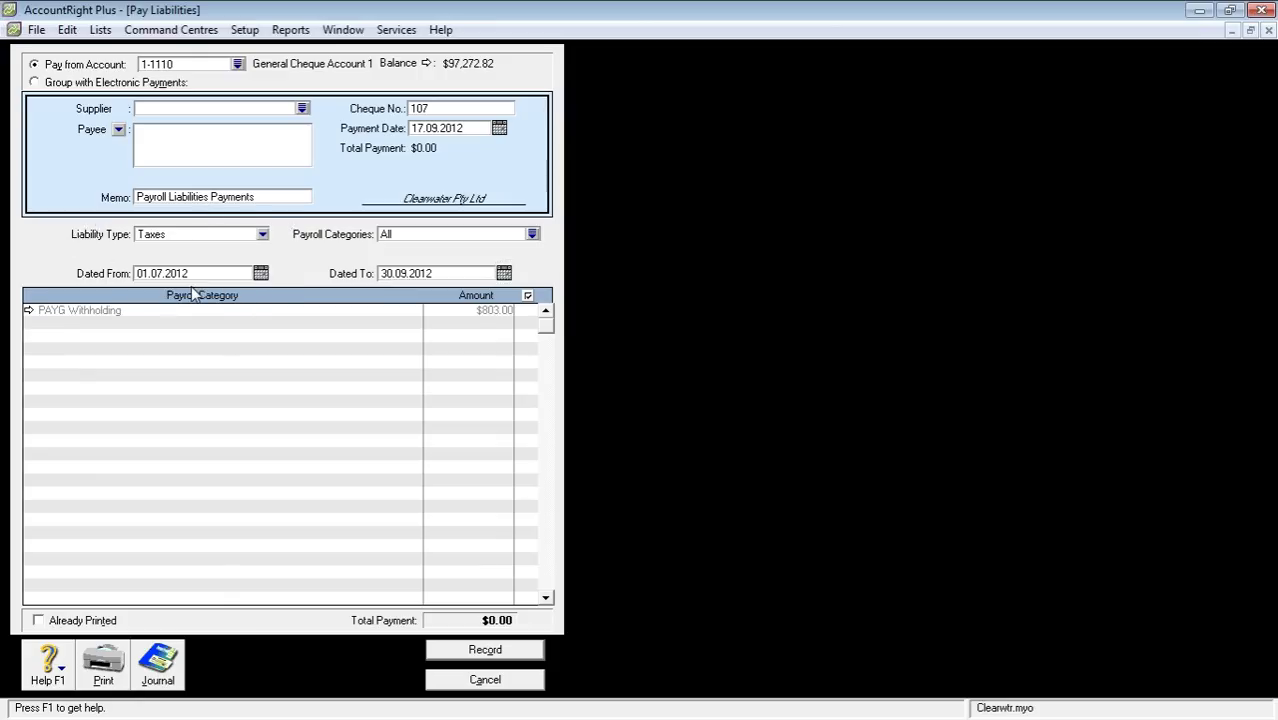
click(535, 311)
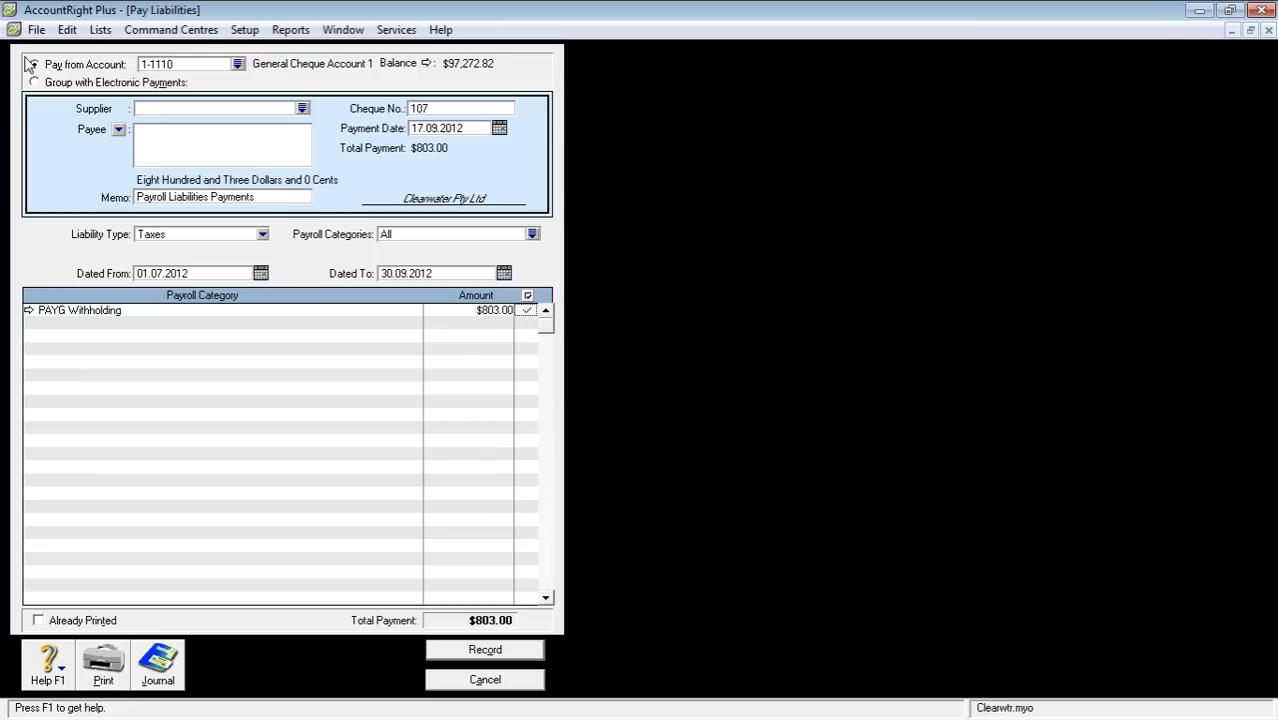
Review the journal entries of the PAYG Withholding payment with Recap Transaction and close the recap
click(67, 30)
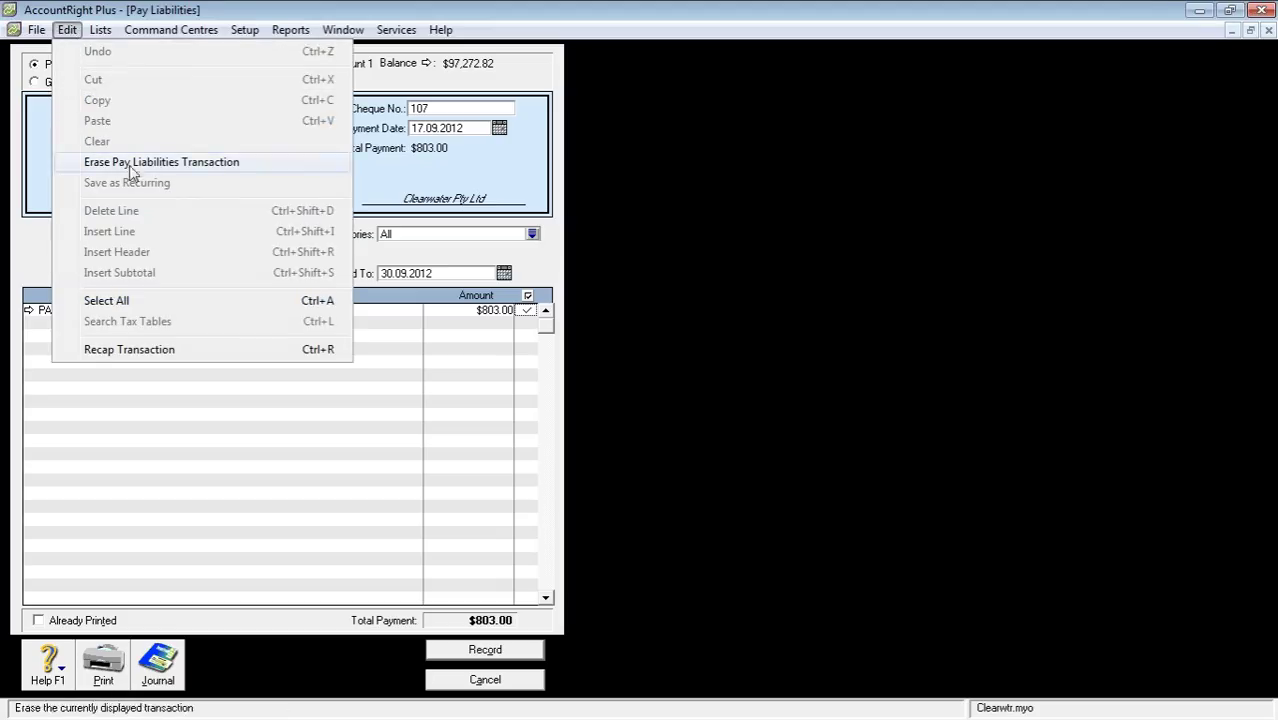
click(148, 351)
drag(745, 193, 1030, 108)
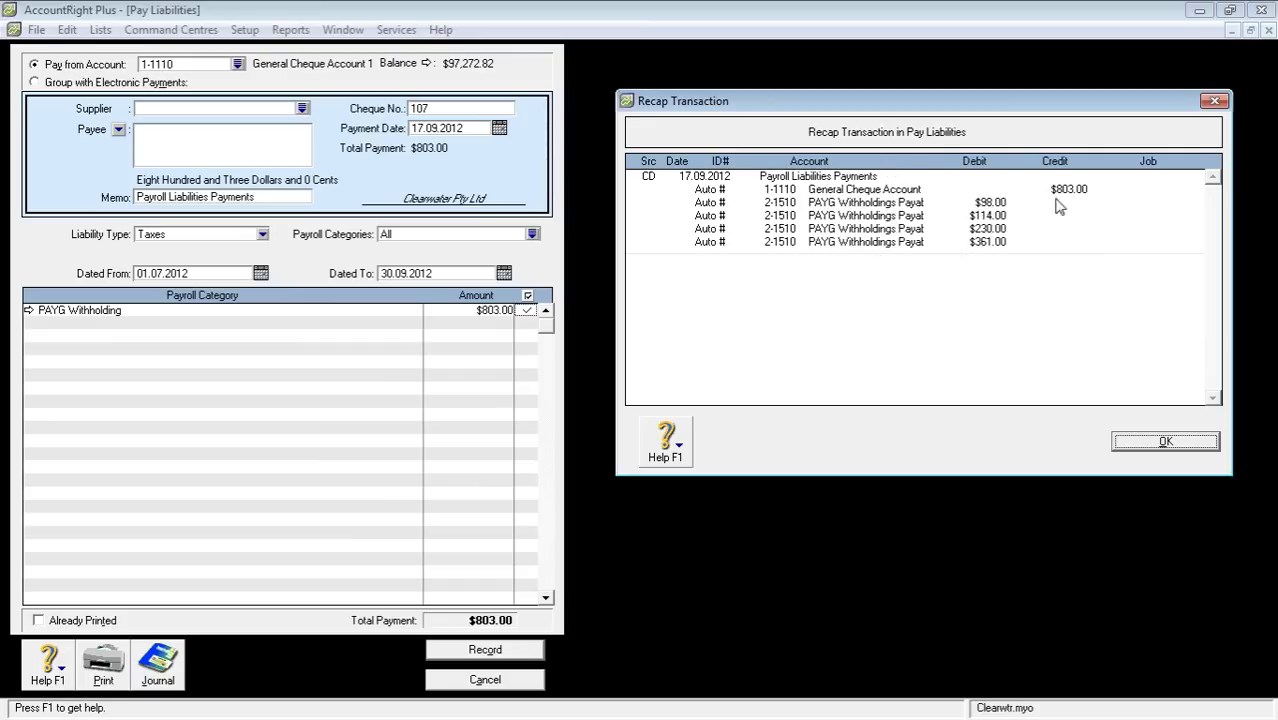
click(1160, 443)
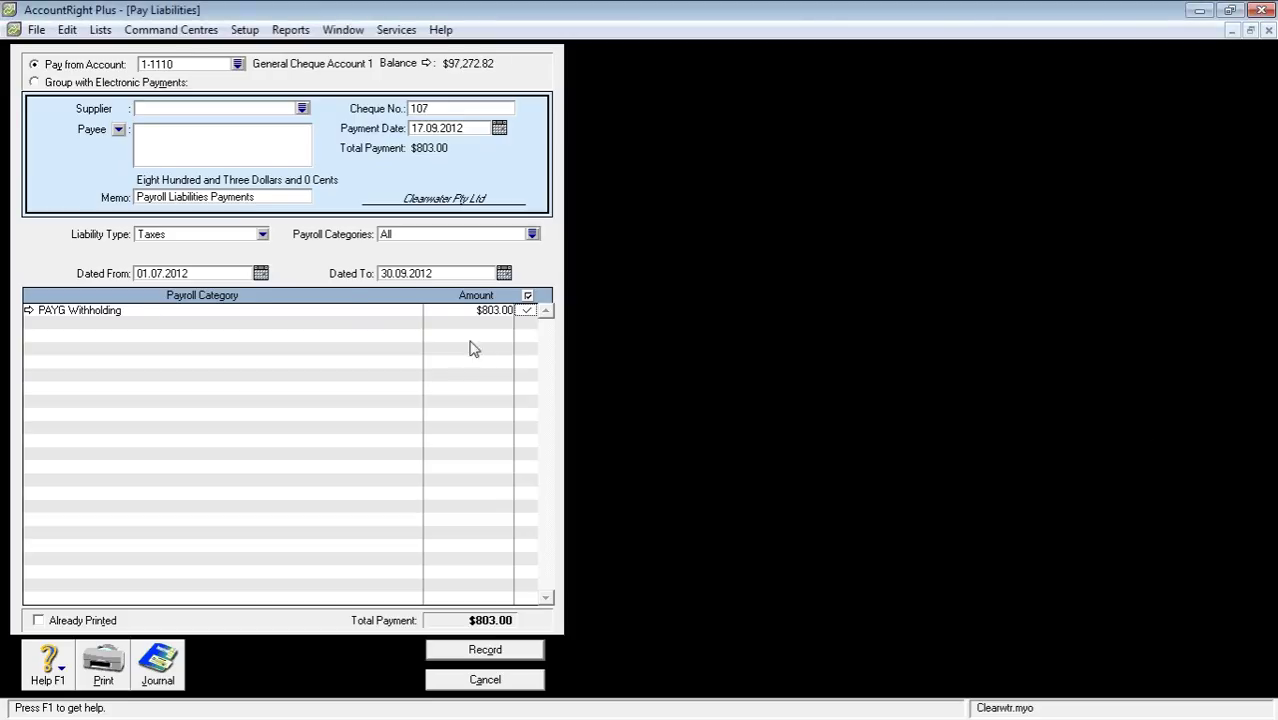
Show the Superannuation liabilities sorted by Superannuation Fund and select both C+BUS lines for payment
click(262, 236)
click(229, 276)
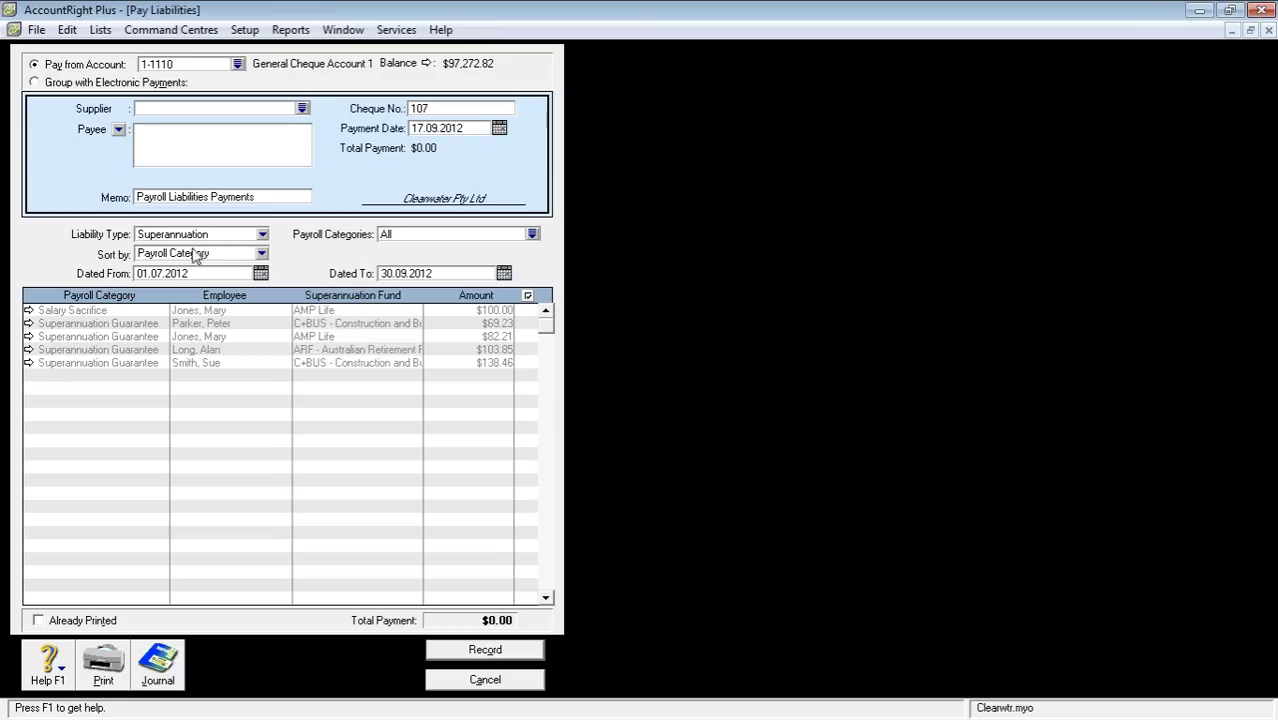
click(261, 253)
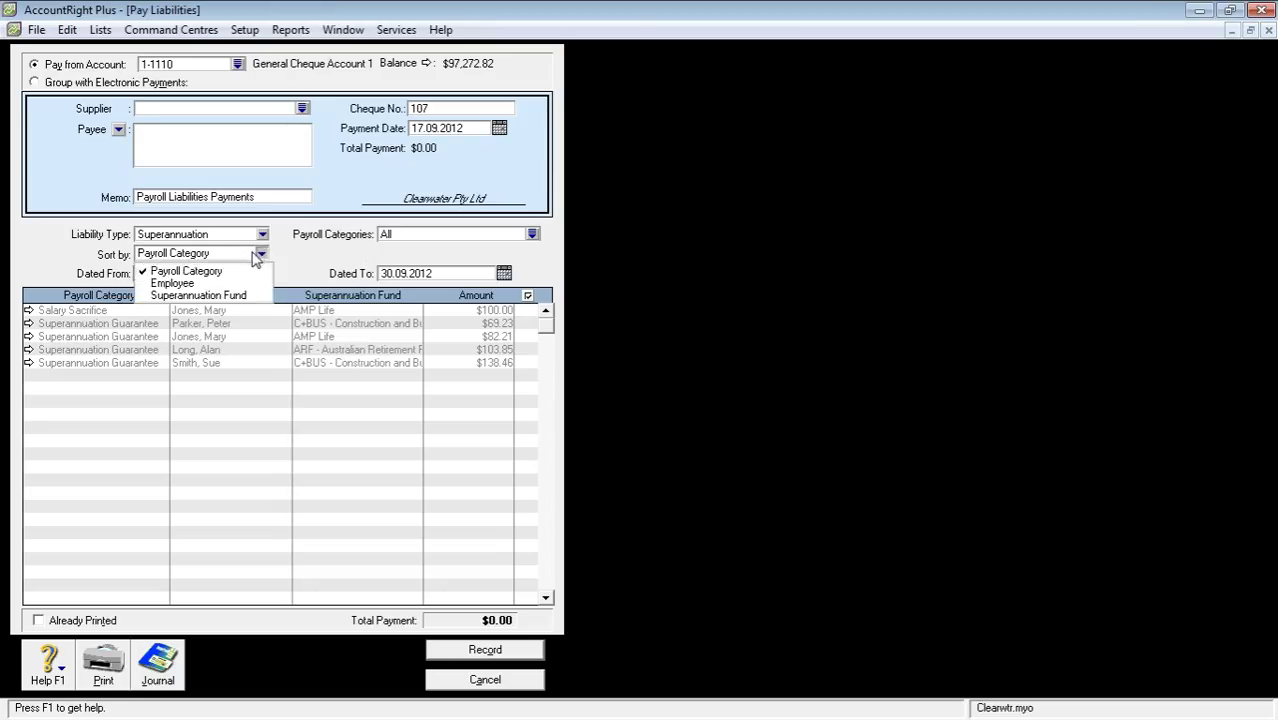
click(195, 296)
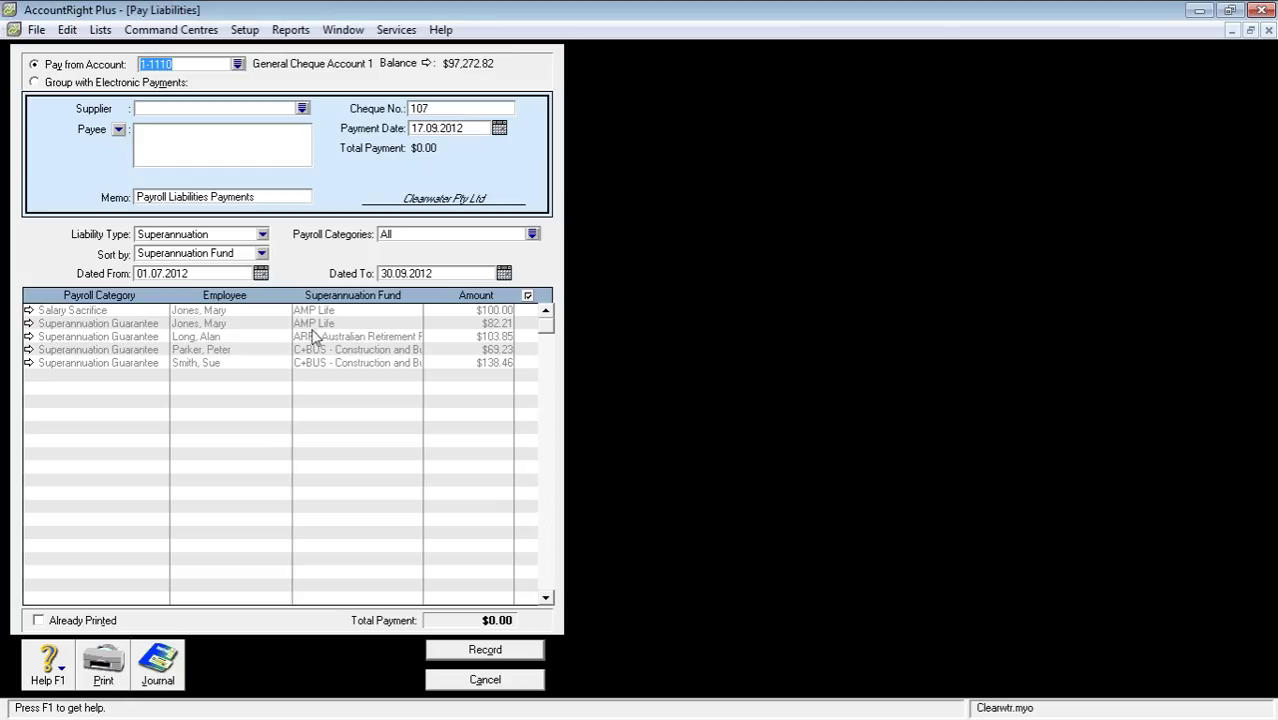
click(527, 349)
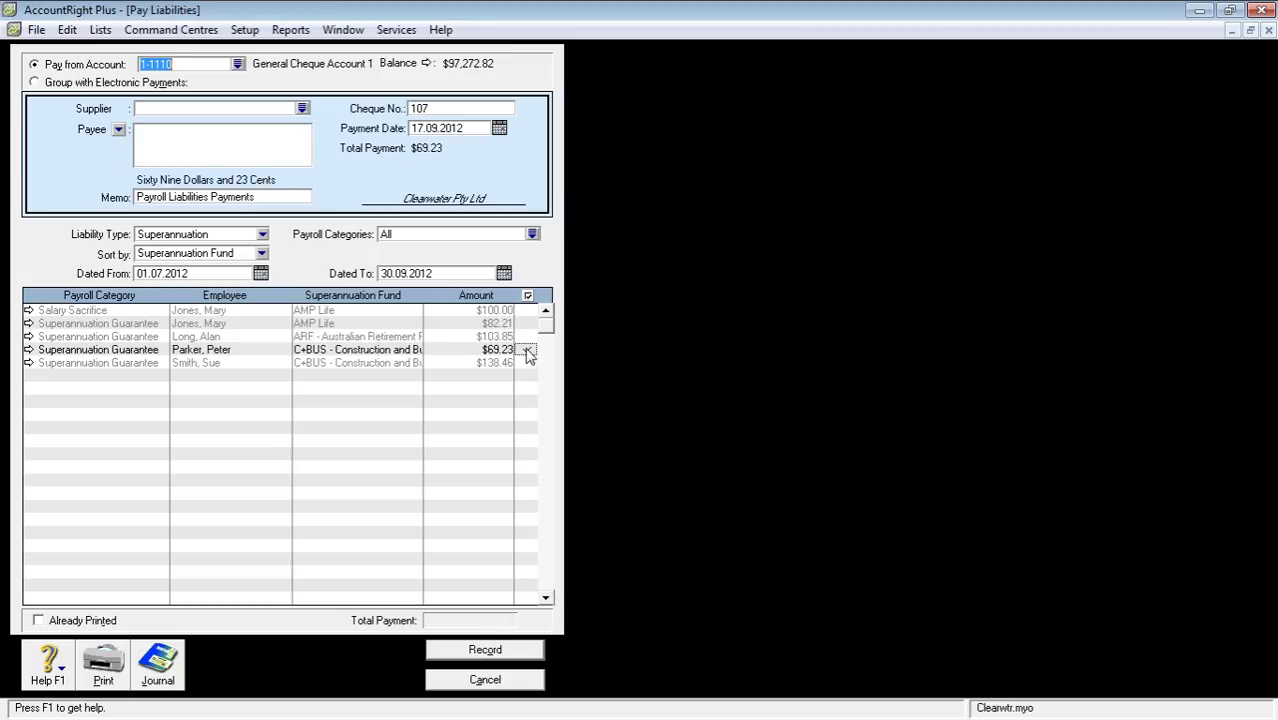
click(527, 362)
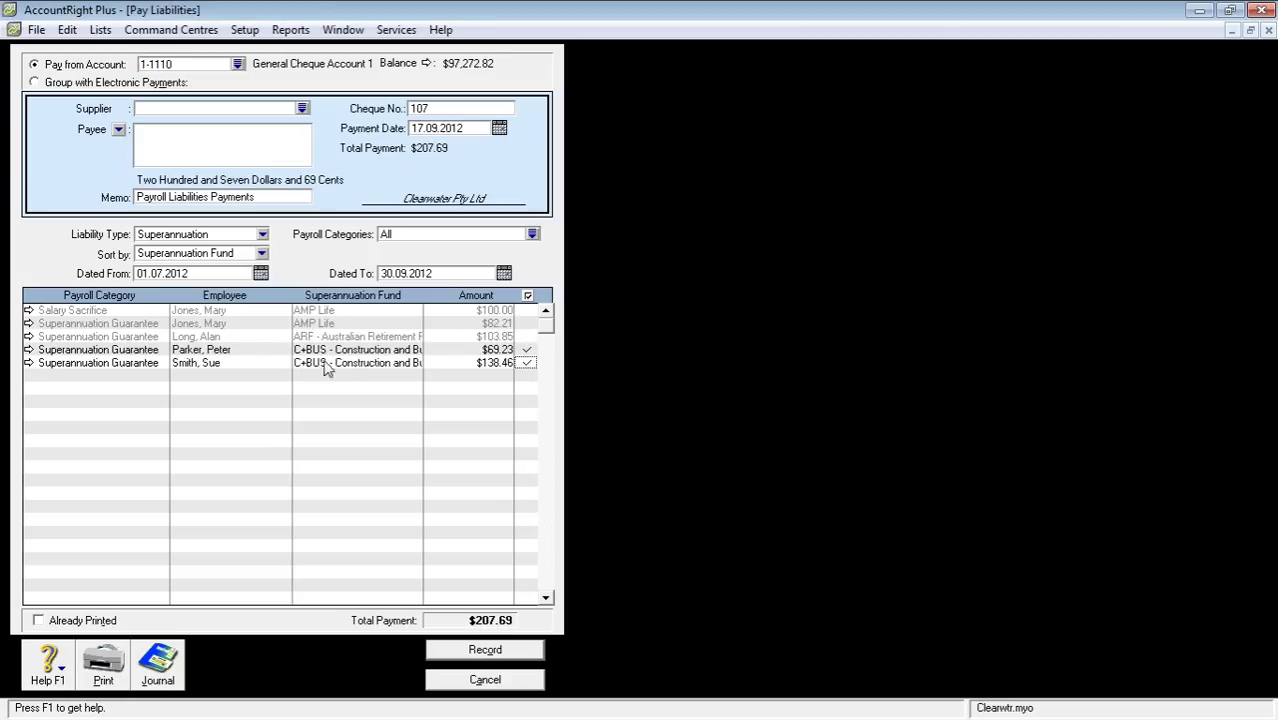
Replace the C+BUS selection with the two AMP Life lines, and cancel the liability payment without recording it
click(527, 350)
click(527, 362)
click(527, 310)
click(527, 323)
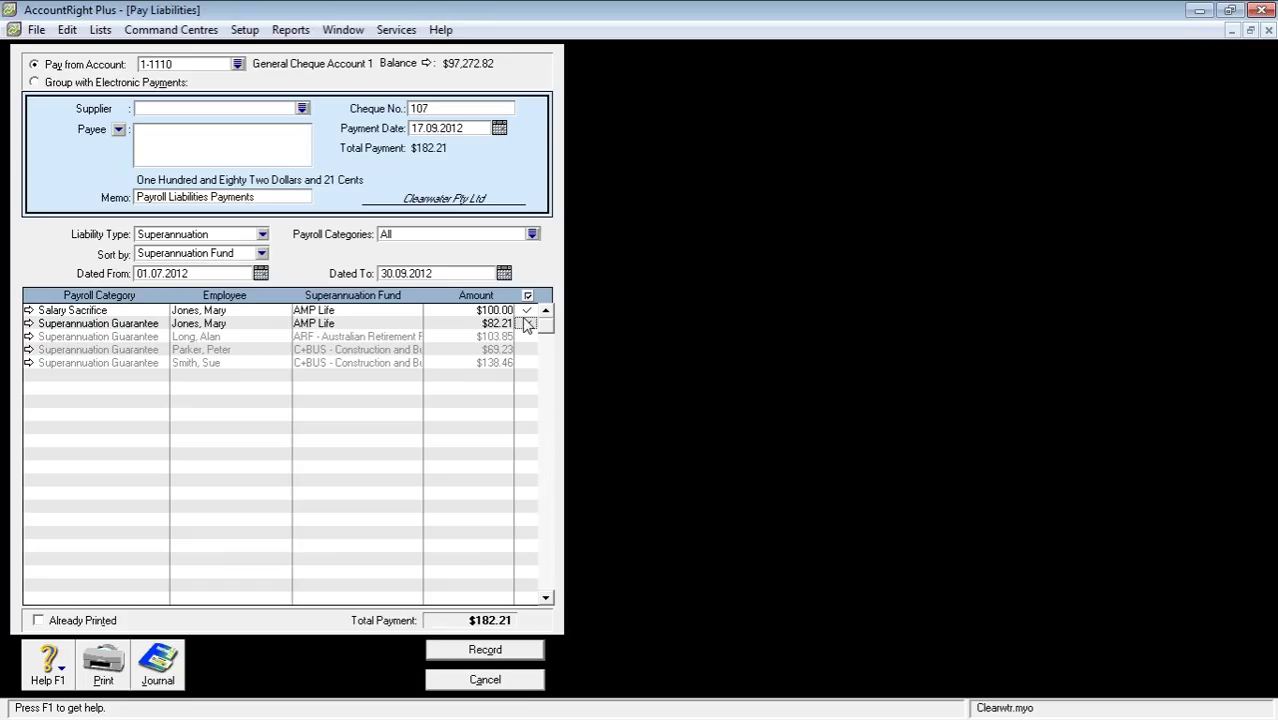
click(503, 681)
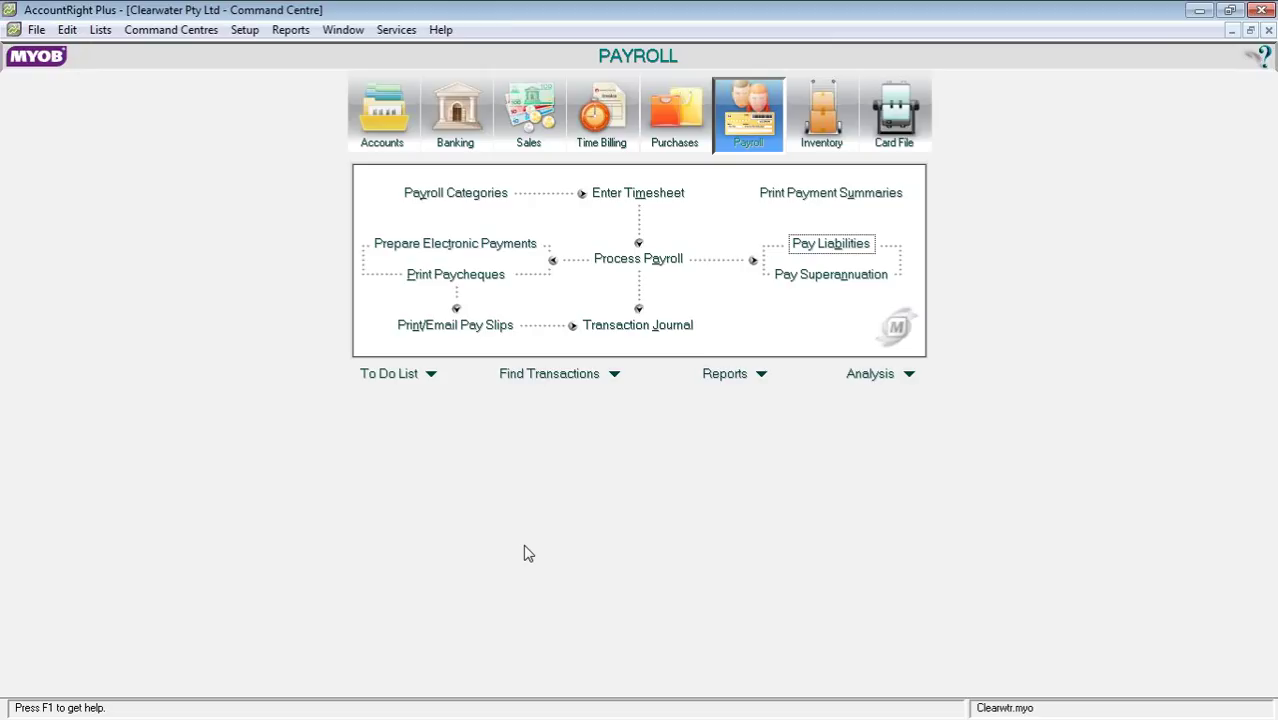
Start preparing payment summaries with the Individual non-business form type and continue to the Company Information stage
click(834, 200)
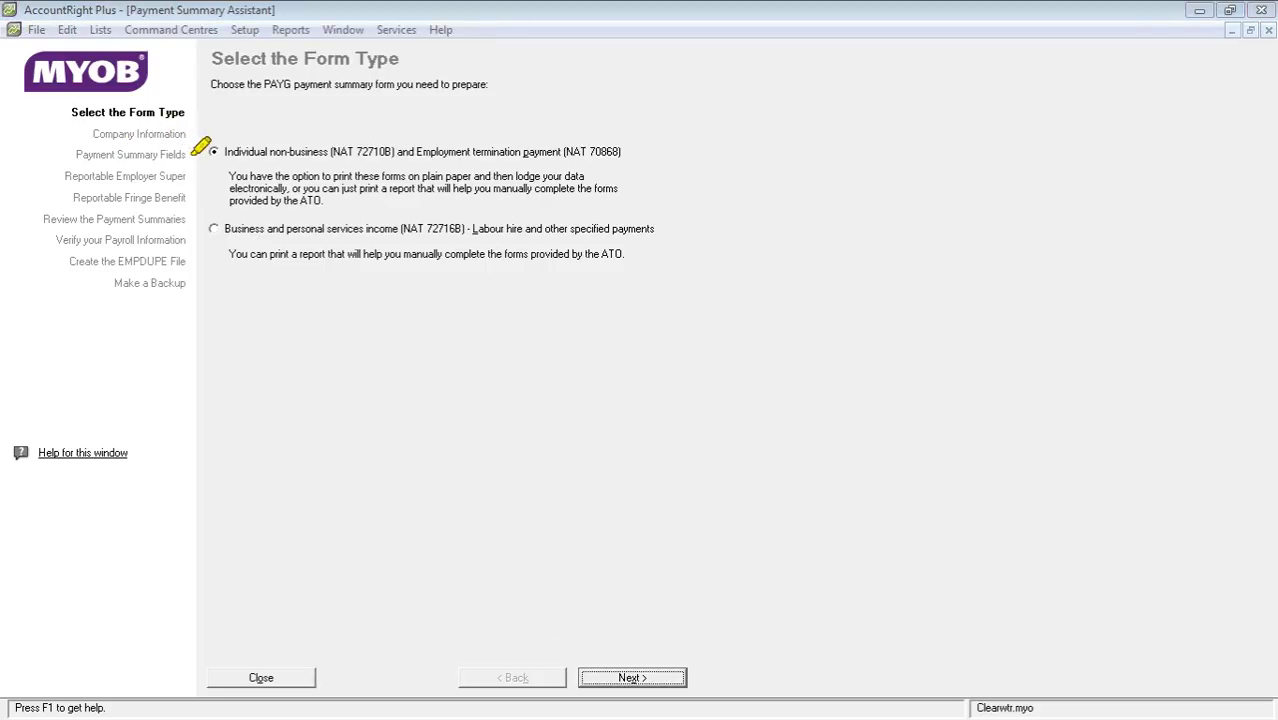
mouse_move(197, 156)
mouse_down()
mouse_move(193, 97)
mouse_move(92, 84)
mouse_move(32, 178)
mouse_move(78, 312)
mouse_move(191, 320)
mouse_move(216, 208)
mouse_move(213, 146)
mouse_up()
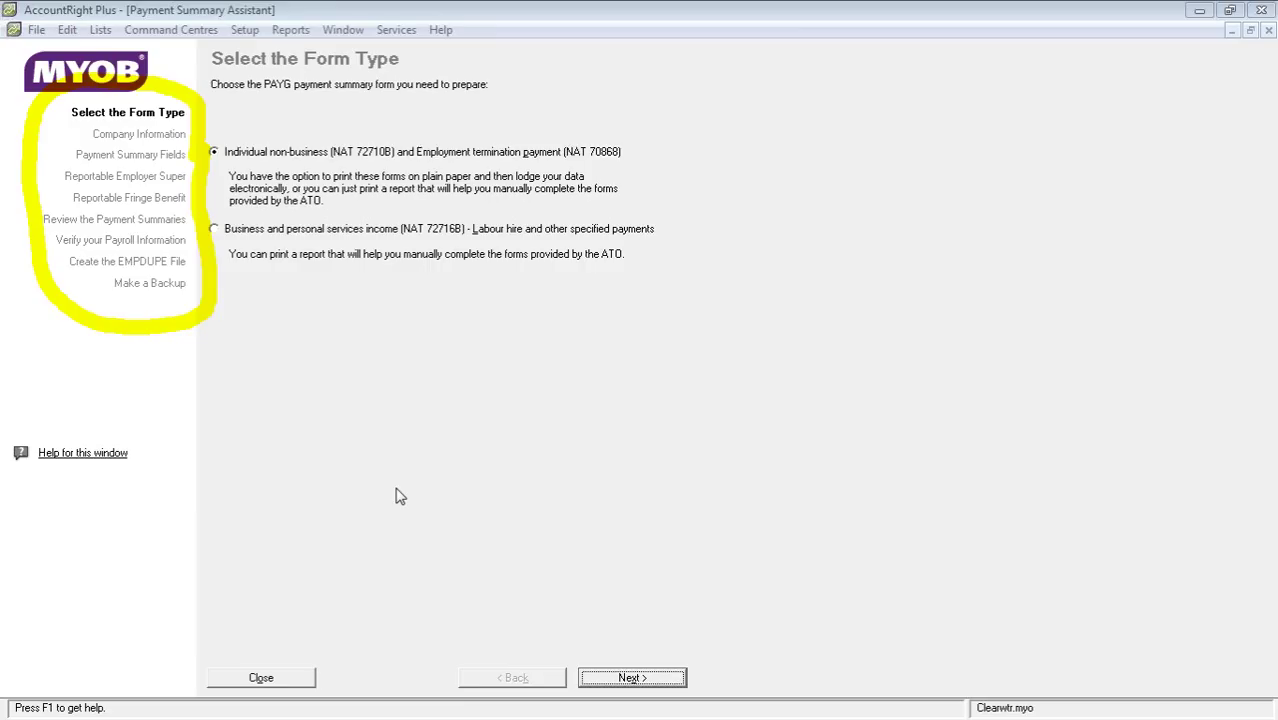
click(660, 683)
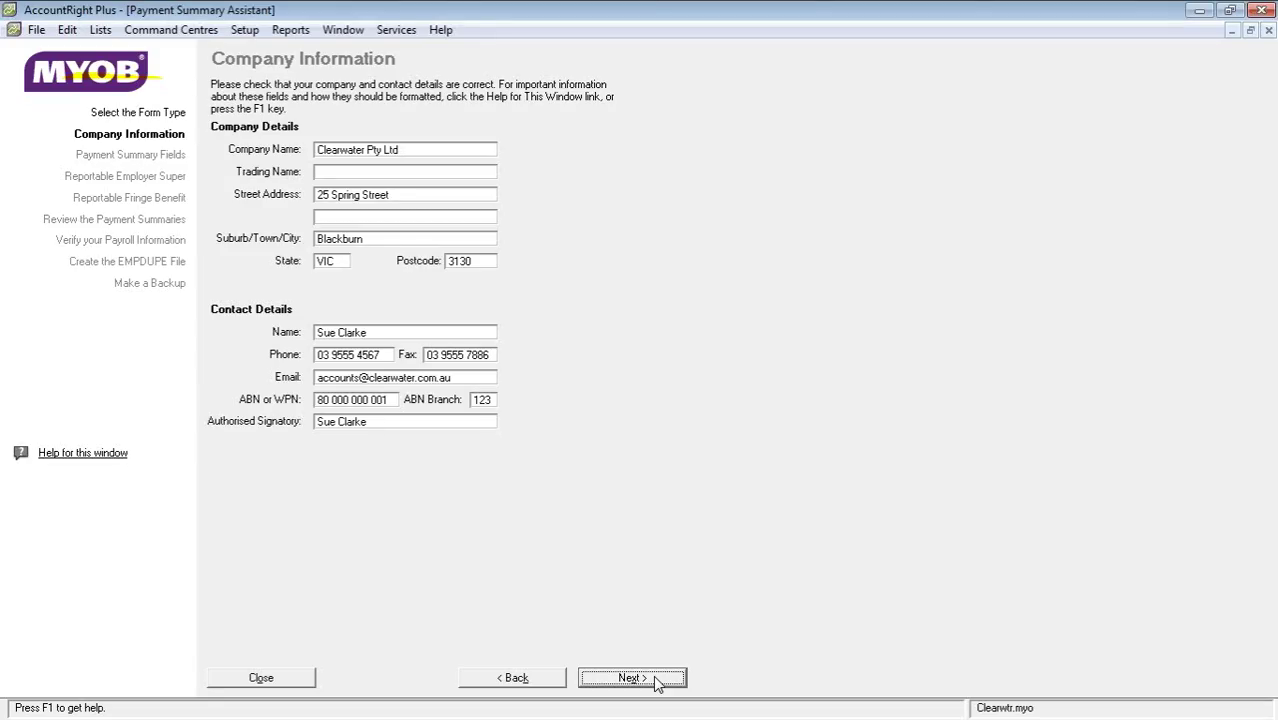
Accept the company information, link the Bonus payroll category to Allowance 1, and check the category linked to Total Tax Withheld
click(655, 680)
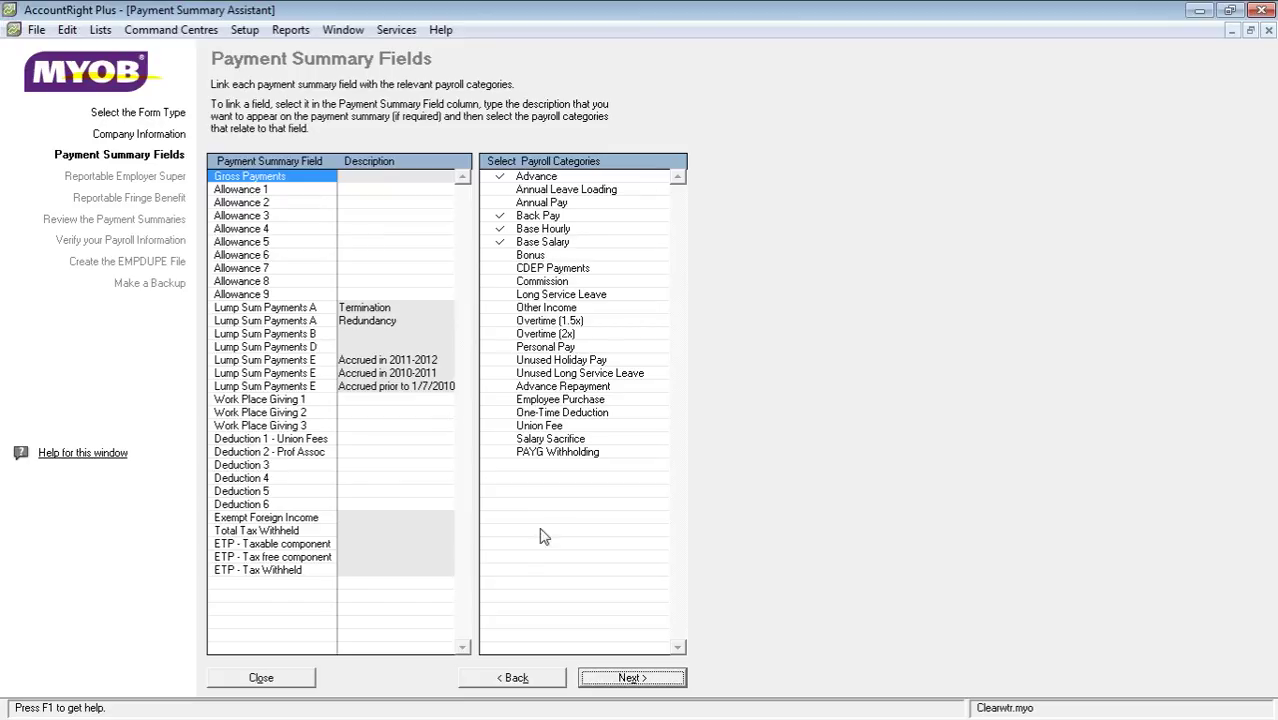
click(268, 192)
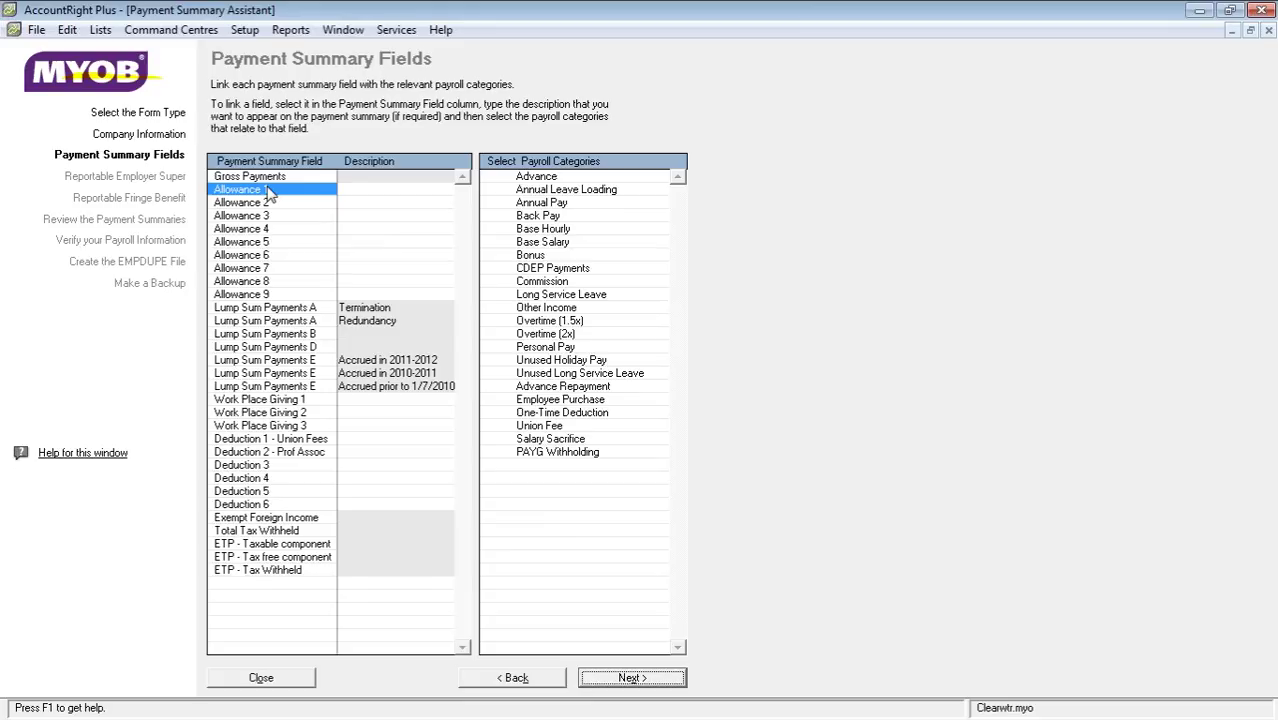
click(506, 257)
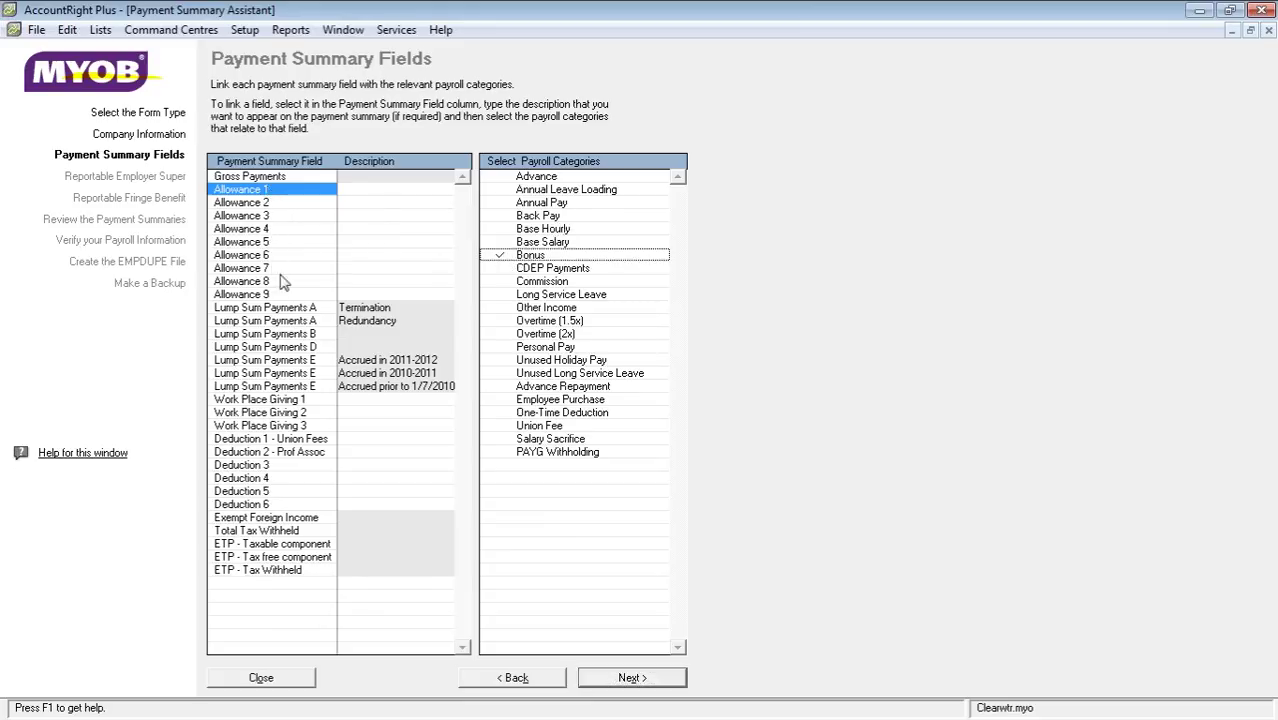
click(253, 533)
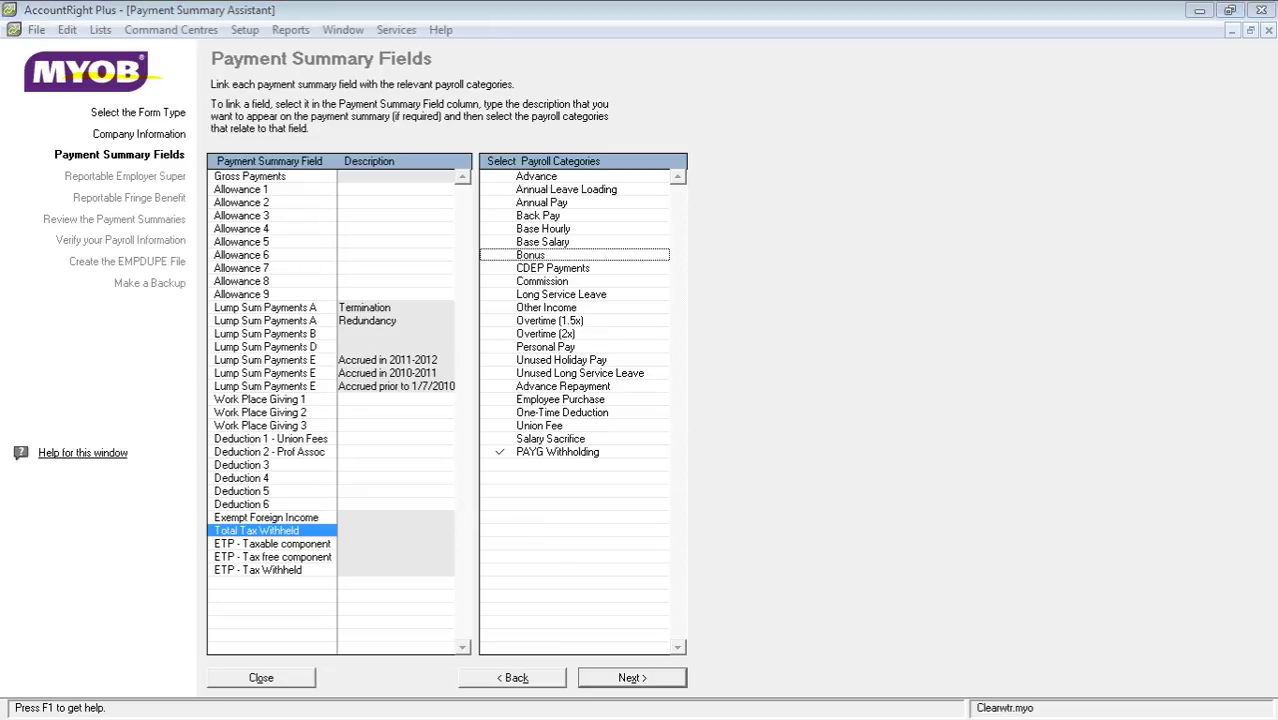
Give Allowance 1 the description "commission" and continue to the Reportable Employer Super stage
click(628, 679)
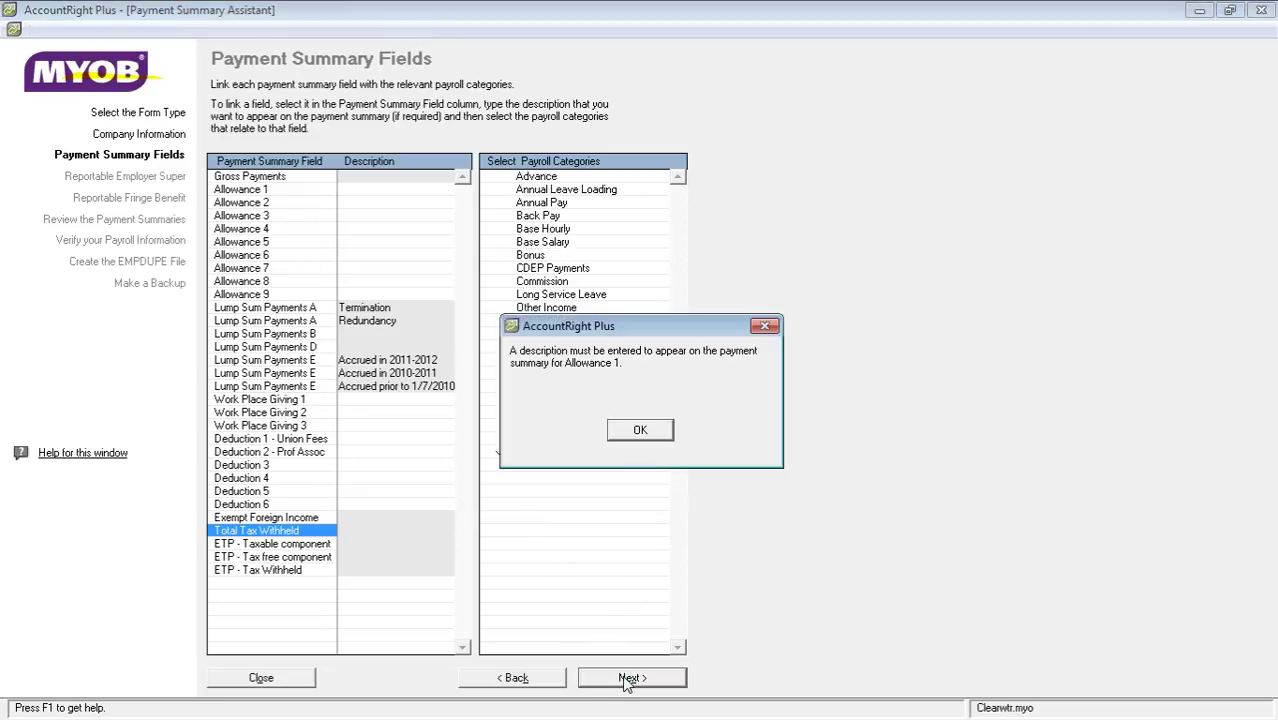
click(641, 430)
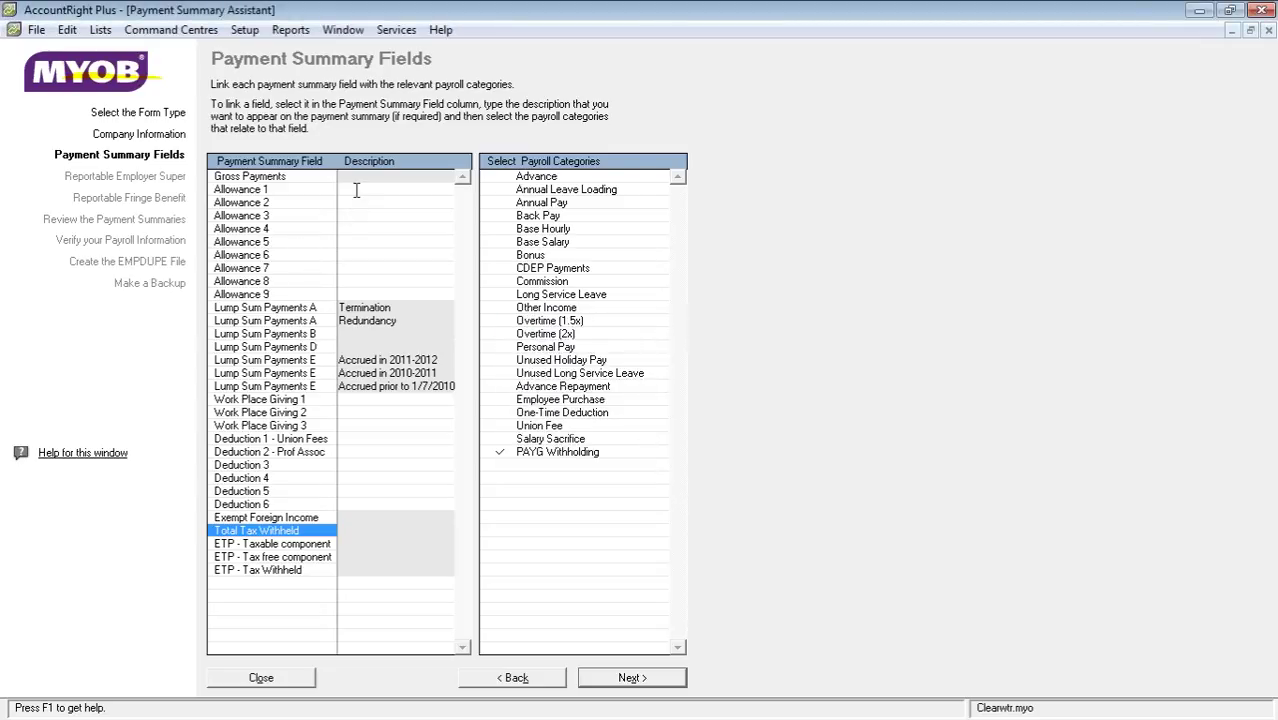
text(commission)
click(628, 678)
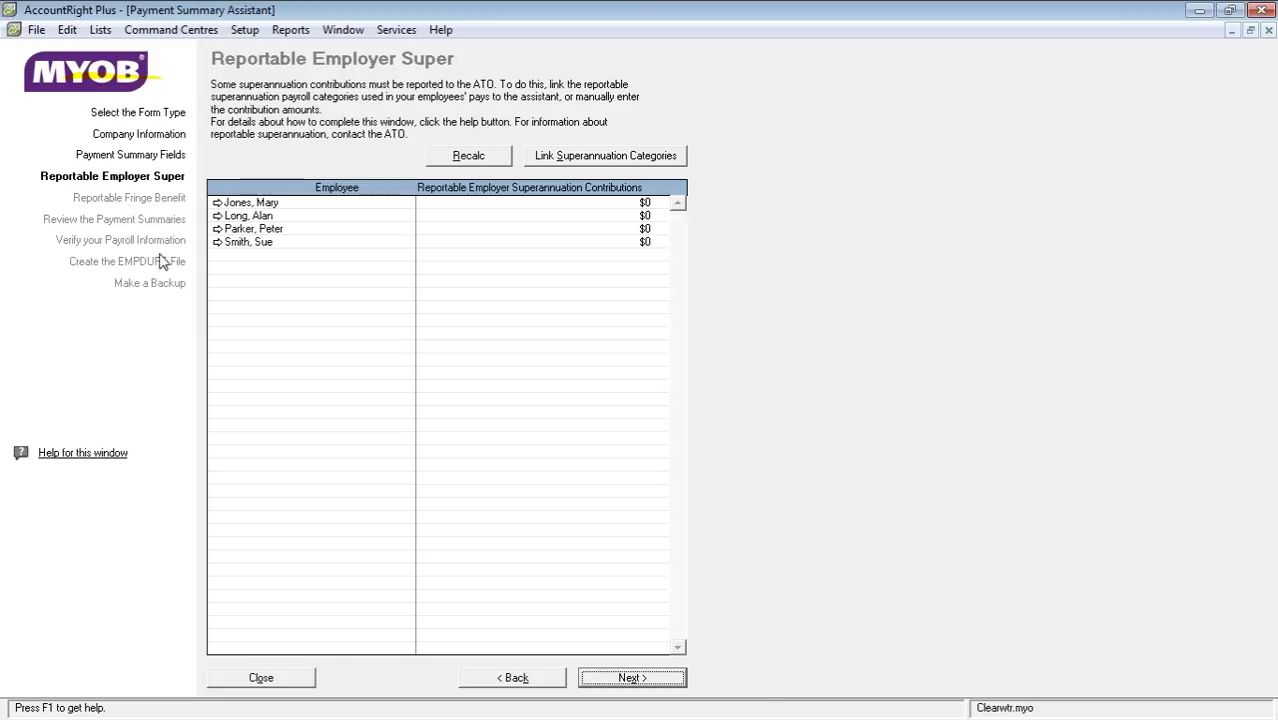
Accept the employer super and fringe benefit stages unchanged, and bring up the PDF save dialog for all employees' payment summaries
click(668, 686)
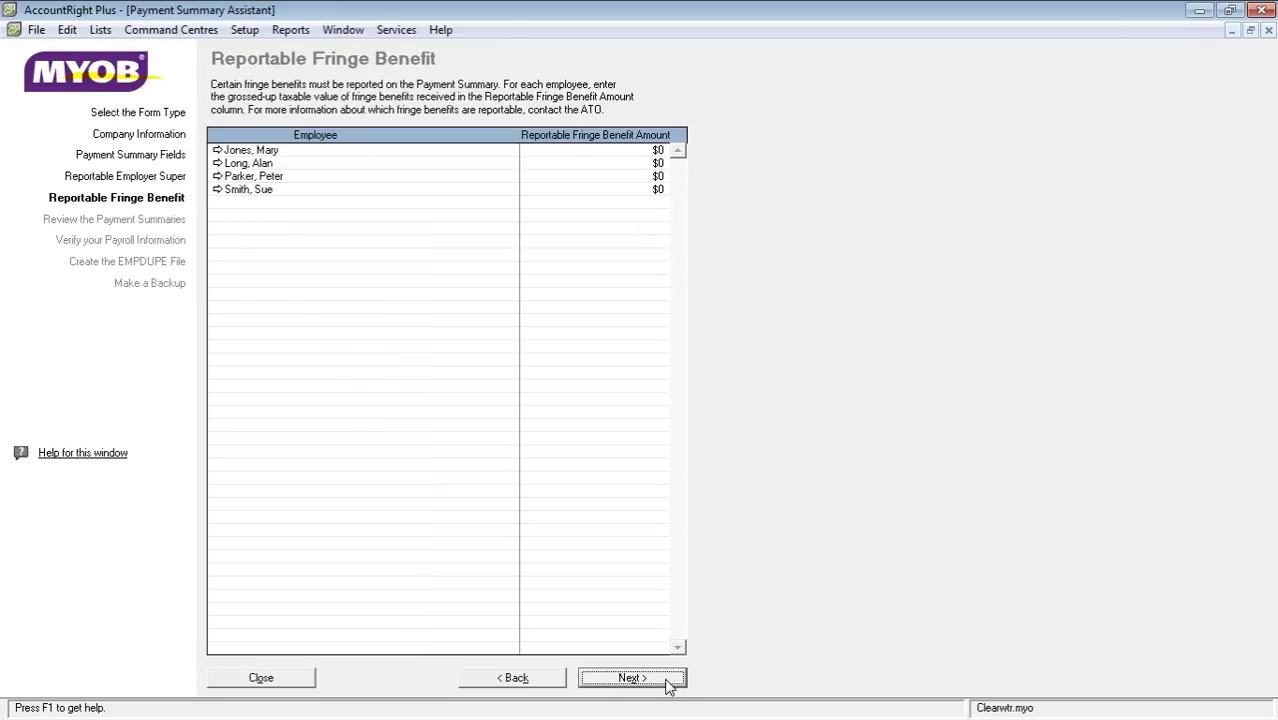
click(668, 686)
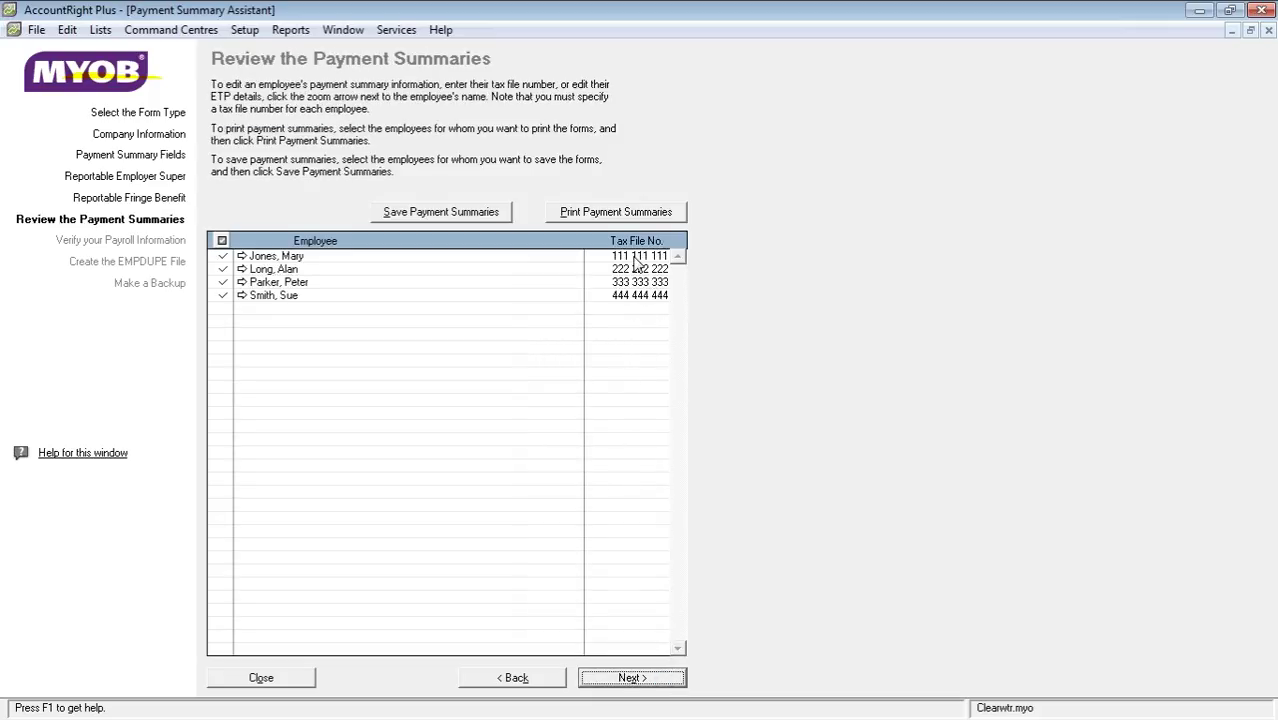
click(461, 213)
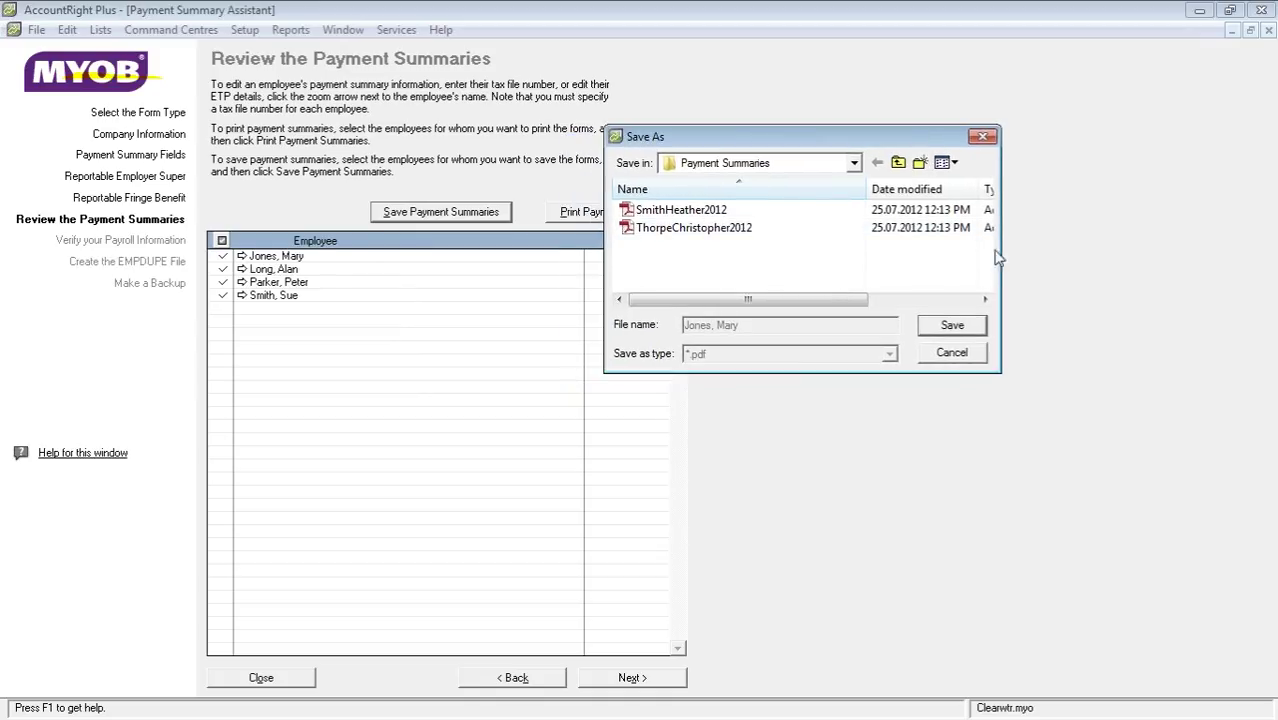
drag(842, 132, 693, 205)
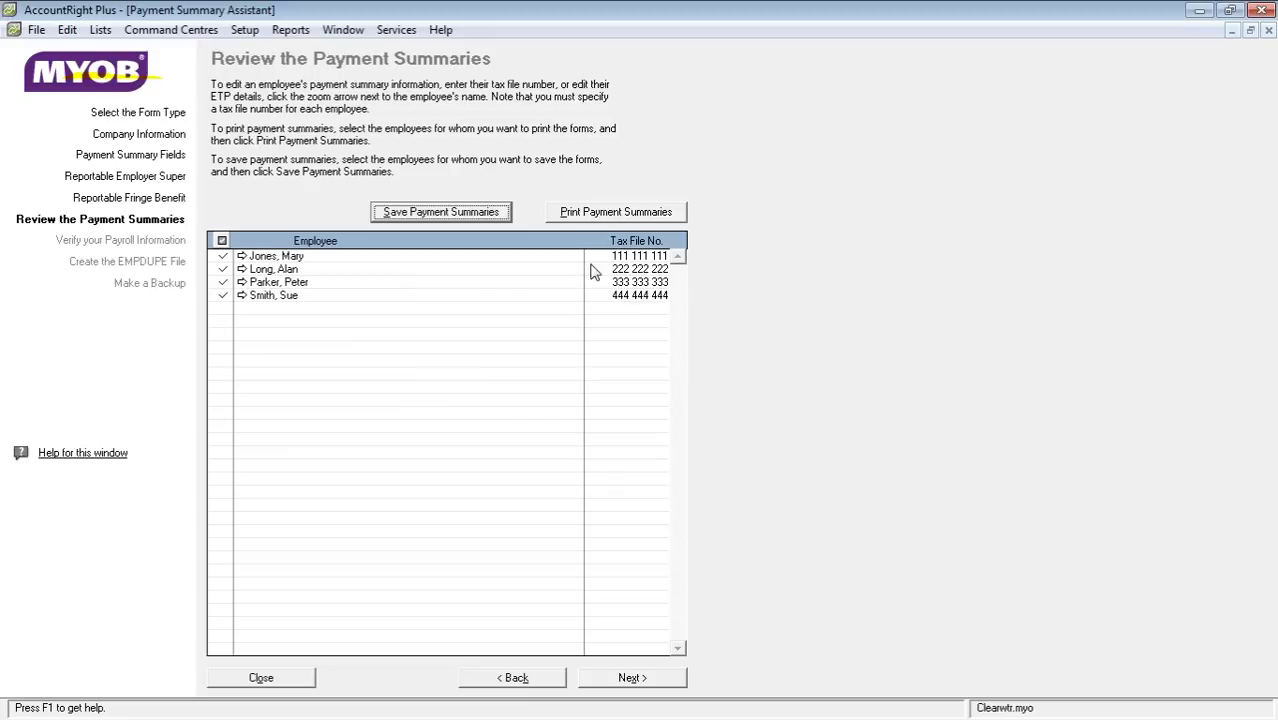
Continue past payroll verification and EMPDUPE file creation, and finish the Payment Summary Assistant without making a backup
click(630, 678)
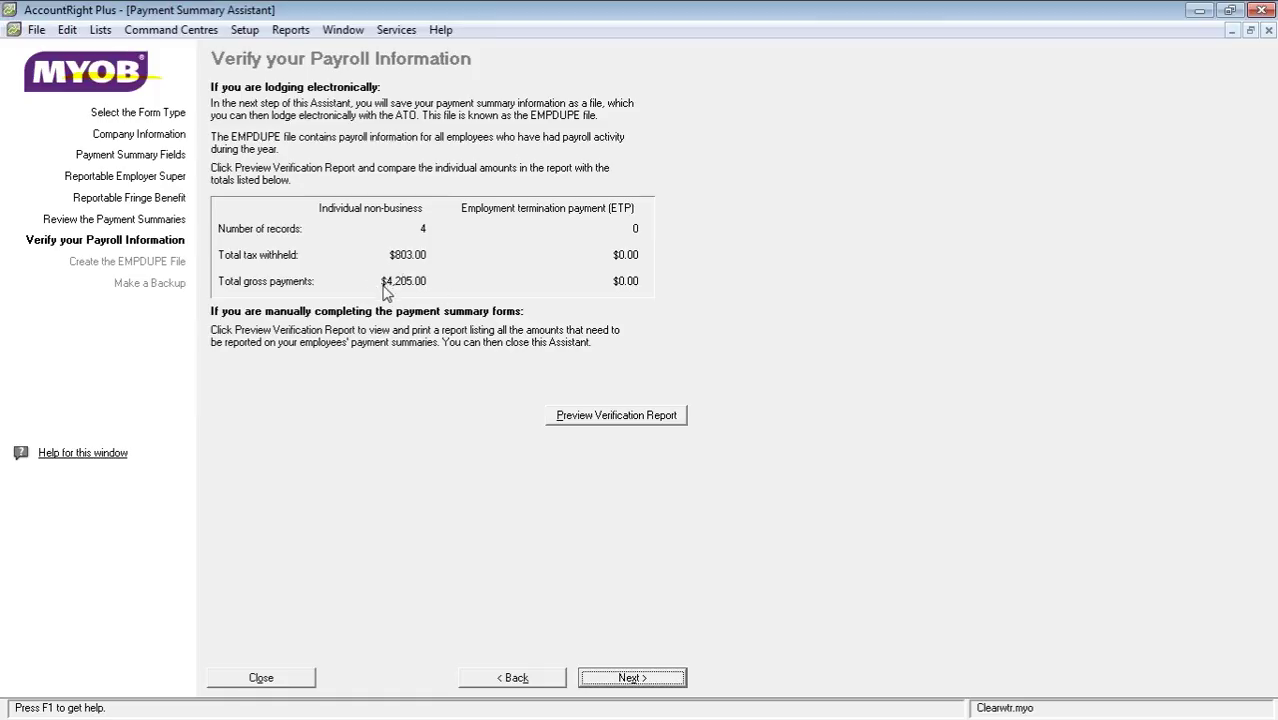
click(632, 678)
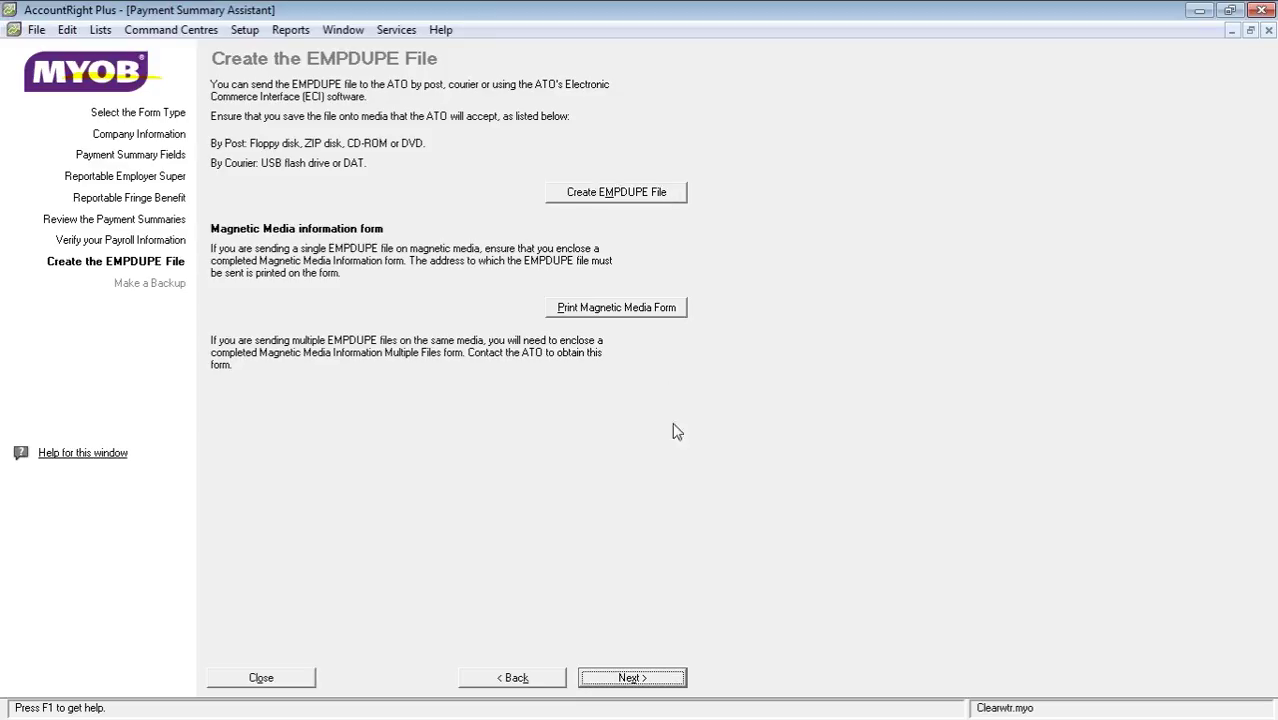
click(632, 678)
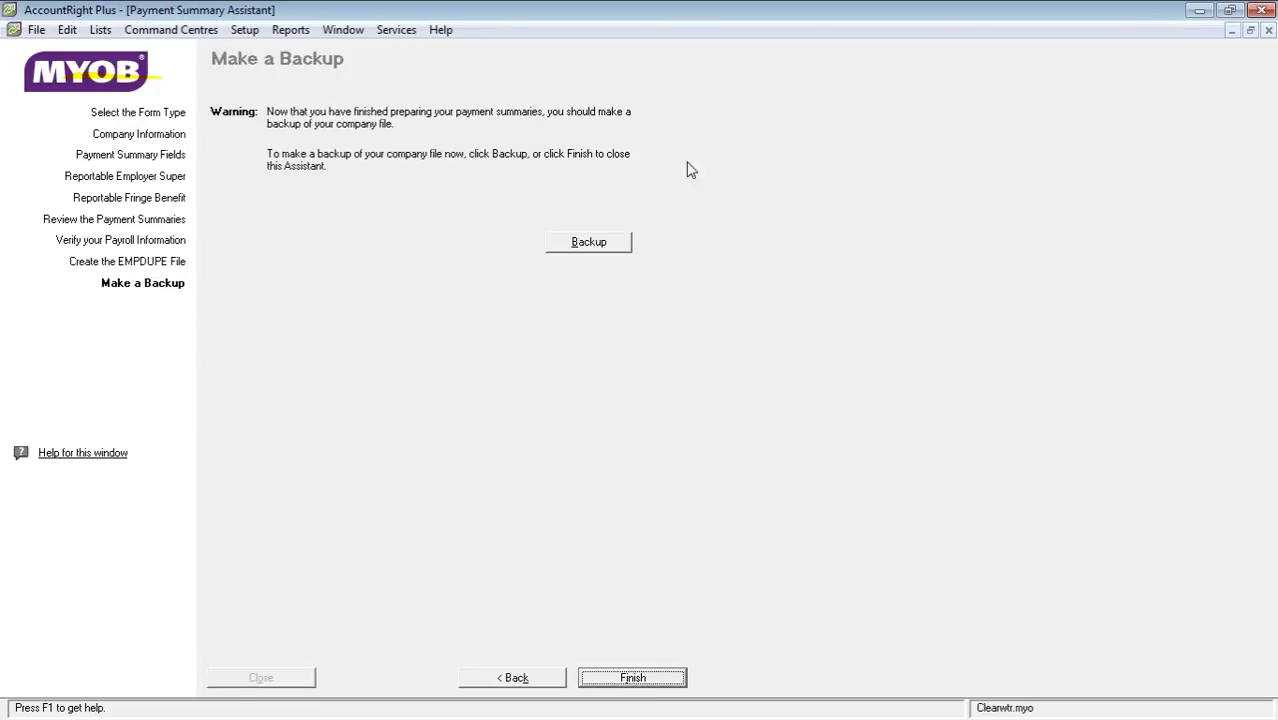
click(640, 679)
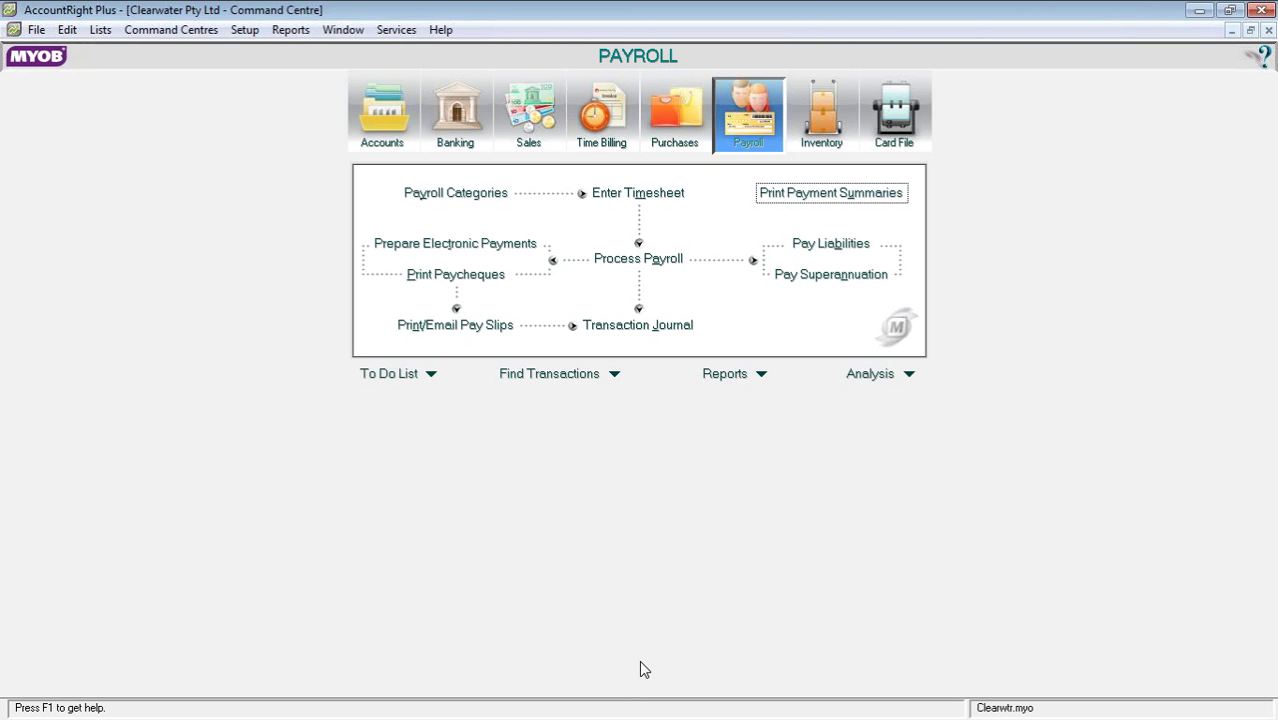
Display the entitlement Balance Summary payroll report for all employees from 01.09.2012 to 17.09.2012, then close the report and the report index
click(724, 380)
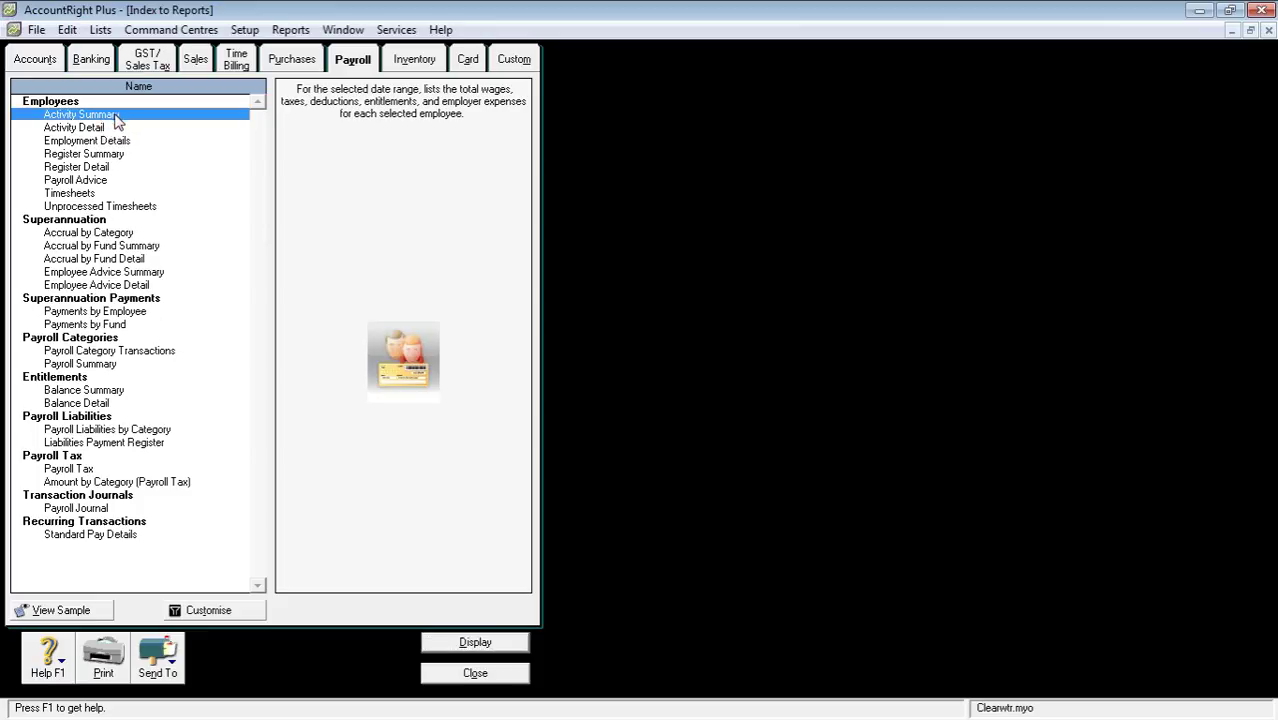
click(112, 156)
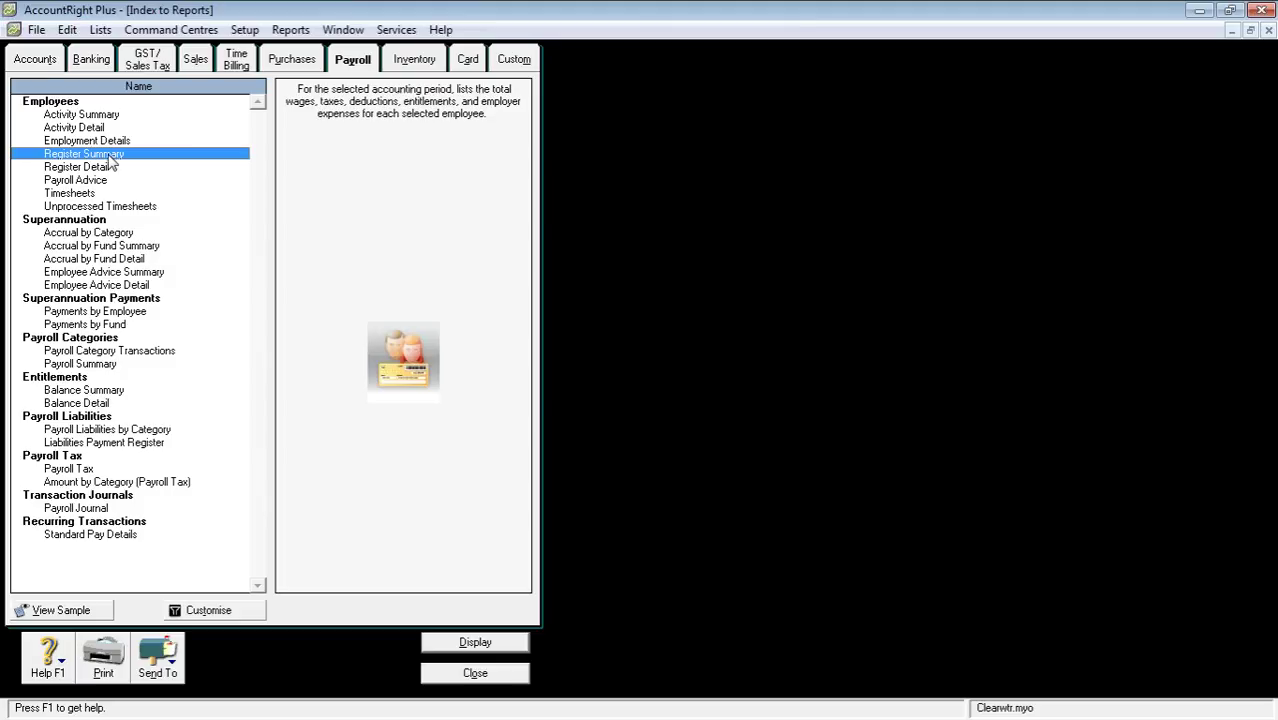
double_click(108, 391)
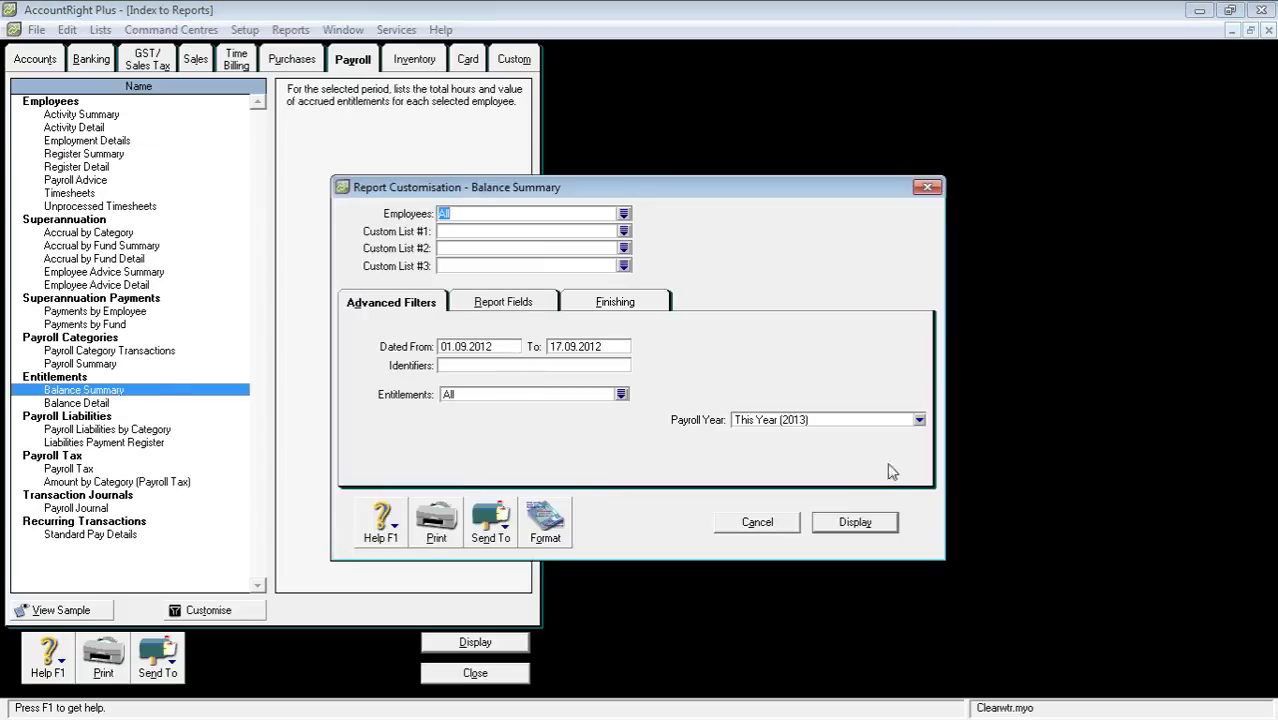
click(856, 522)
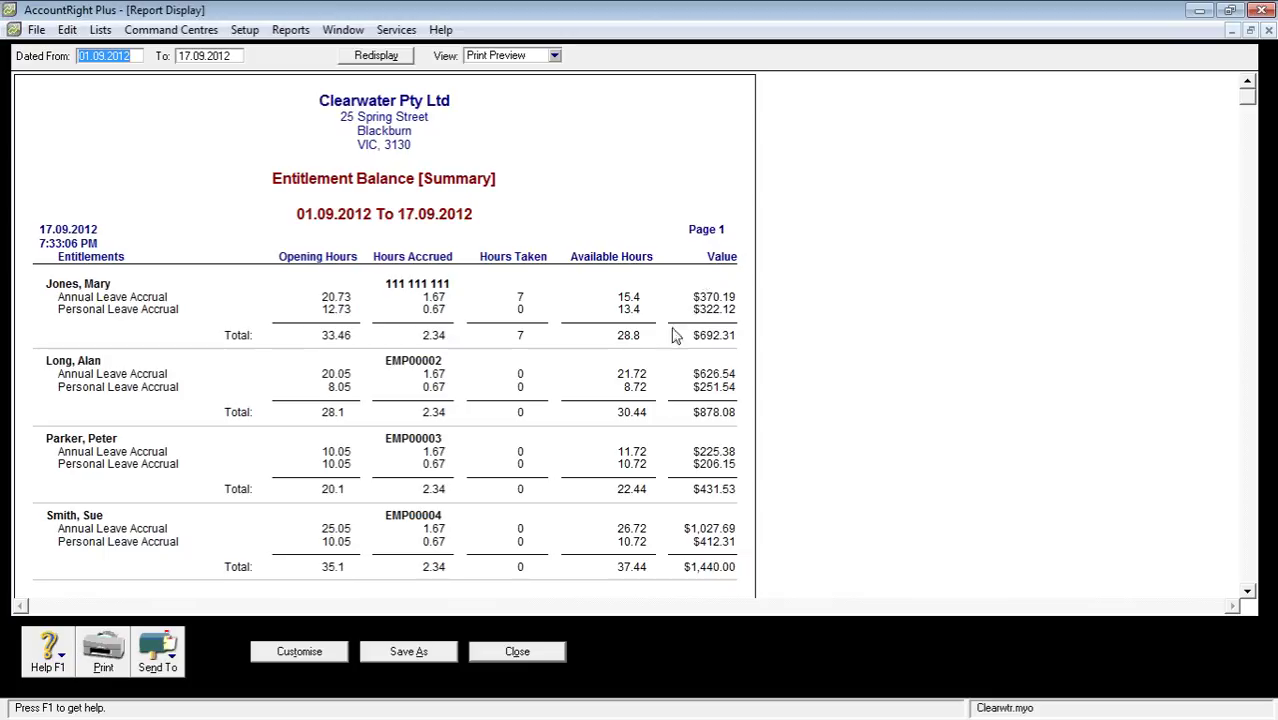
click(517, 652)
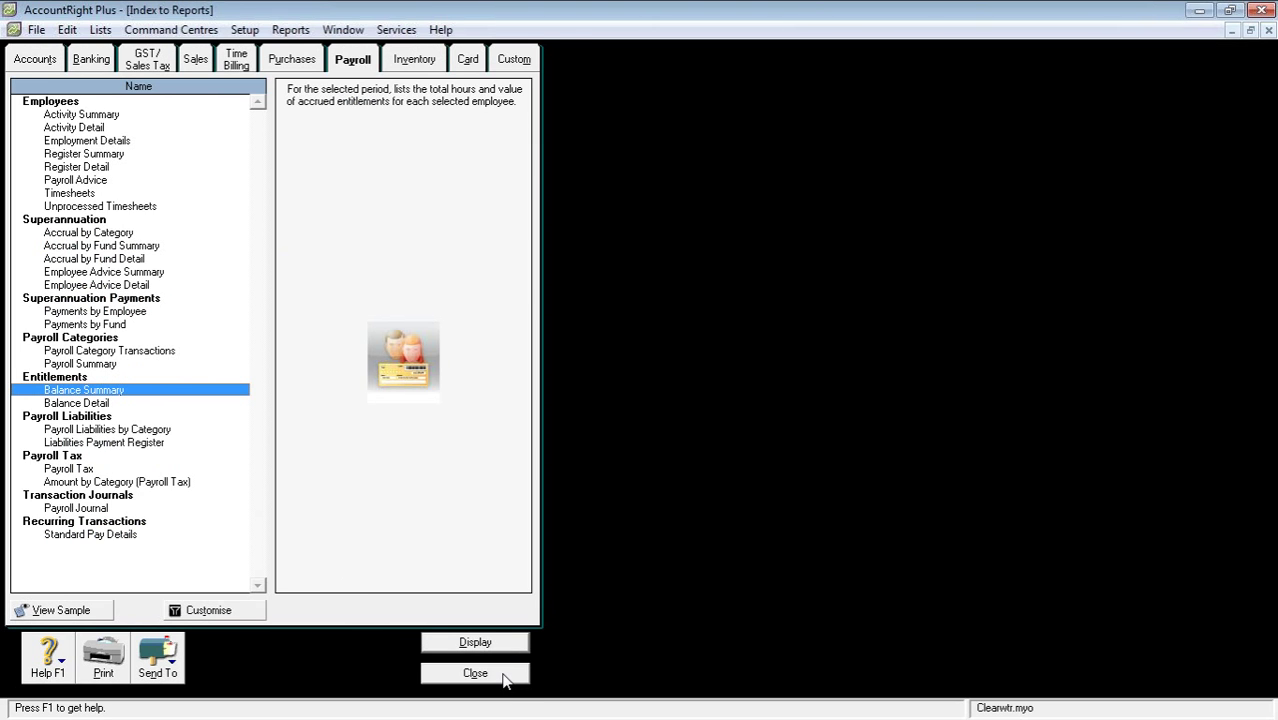
click(475, 673)
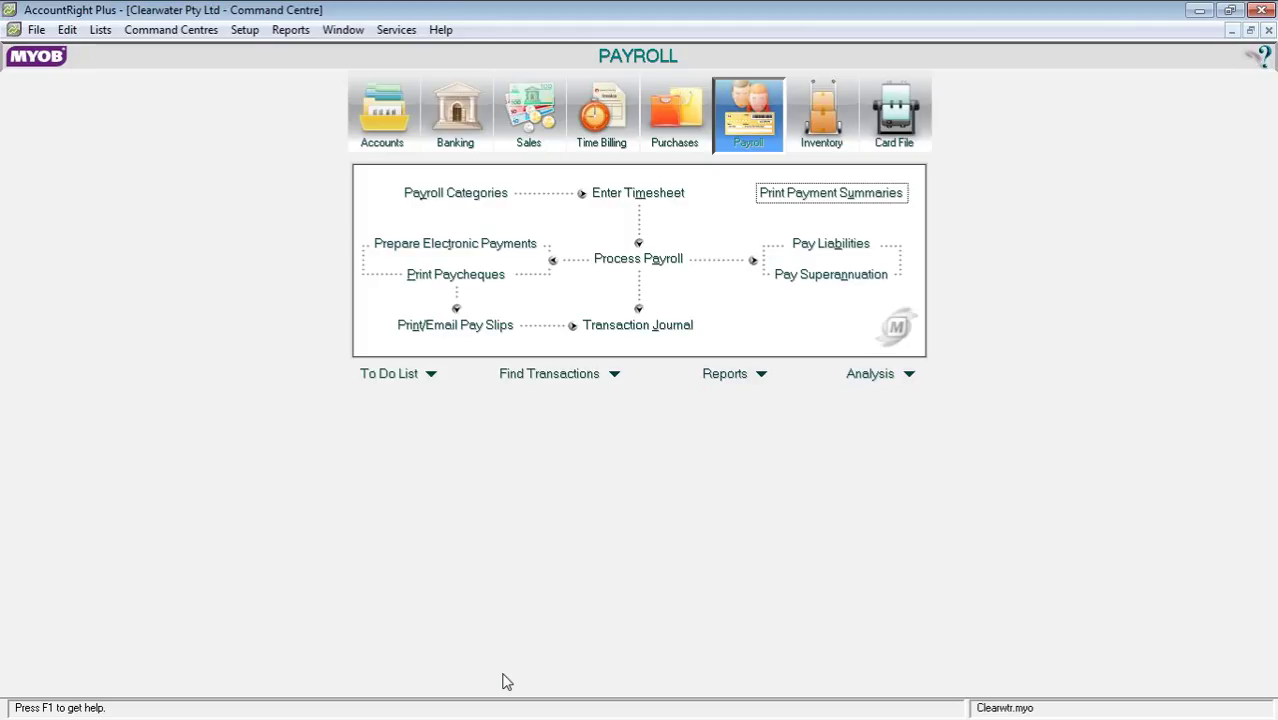
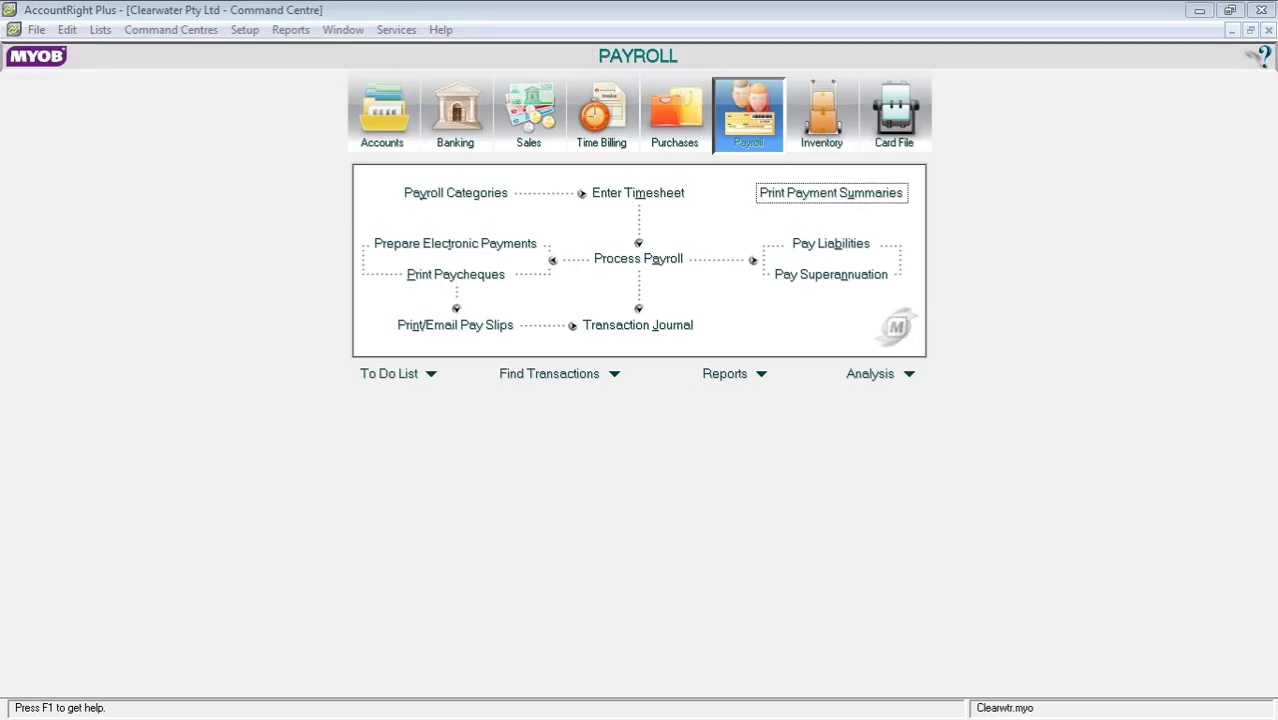
Switch to the Xero demo company dashboard with AccountRight minimised and the browser maximised, and examine the bank, invoice and expense claim sections
key(alt+Tab)
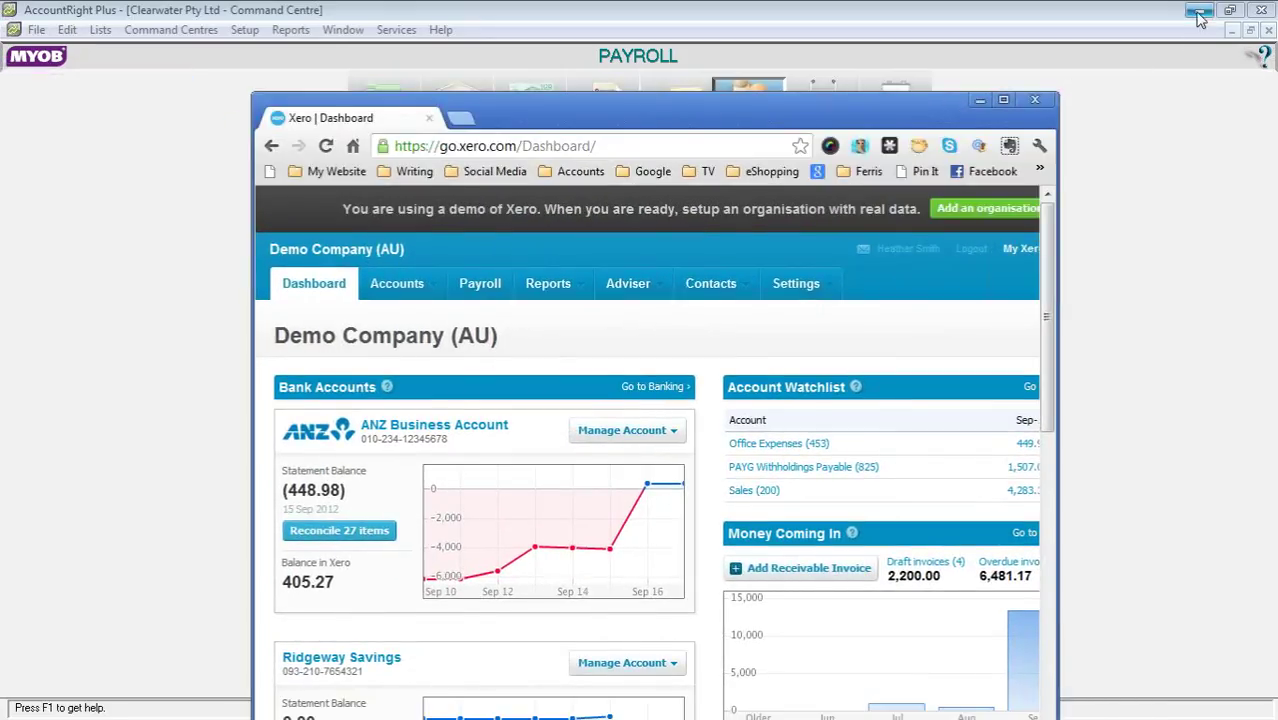
click(1199, 10)
click(1005, 100)
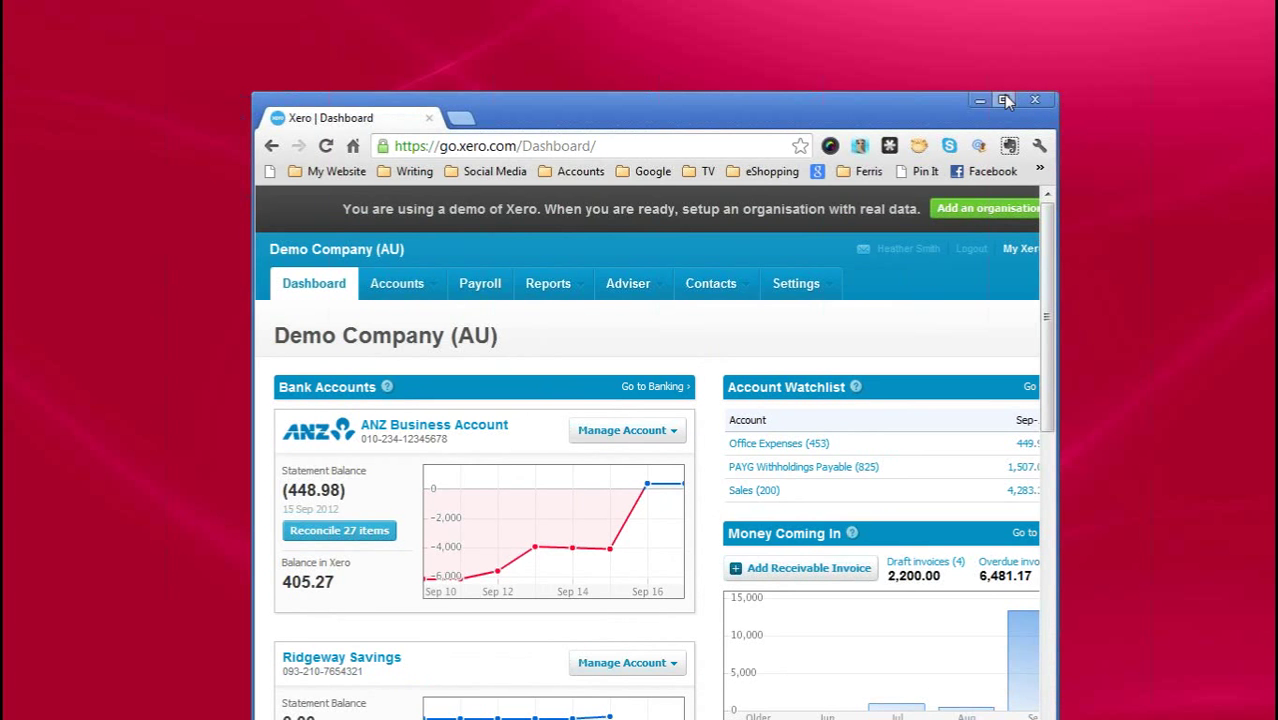
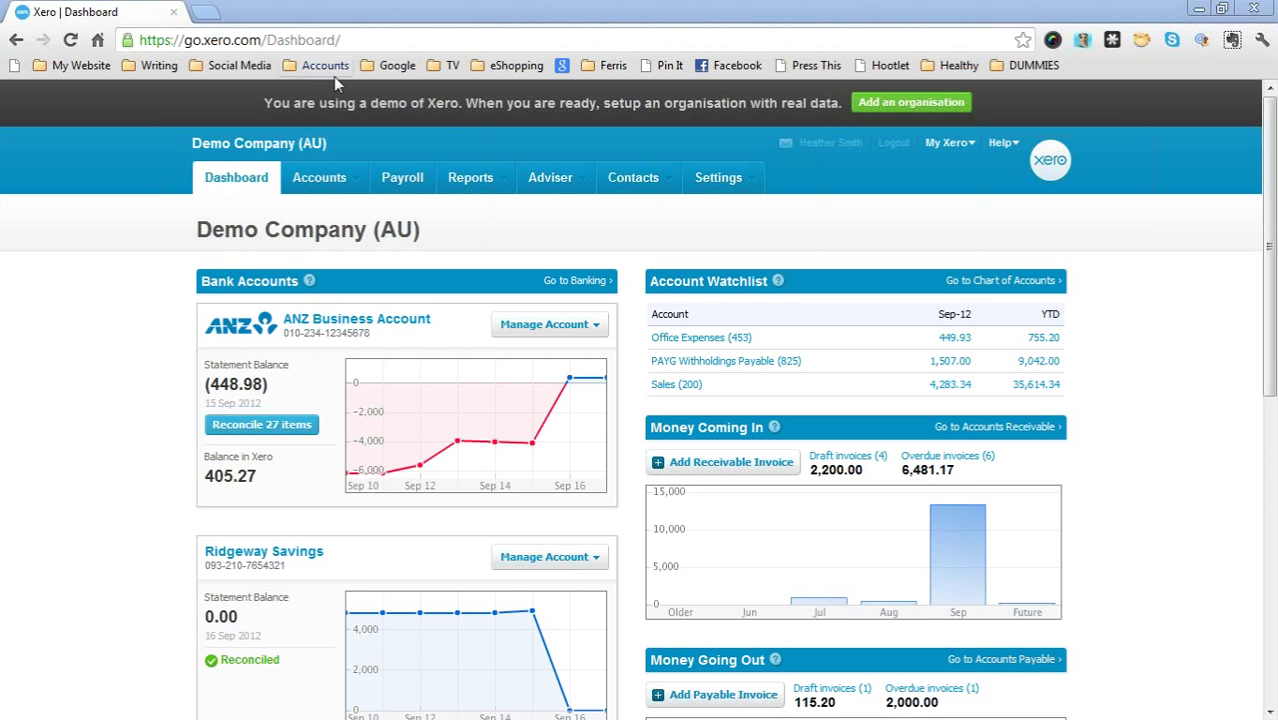
click(135, 397)
scroll(133, 404, down, 4)
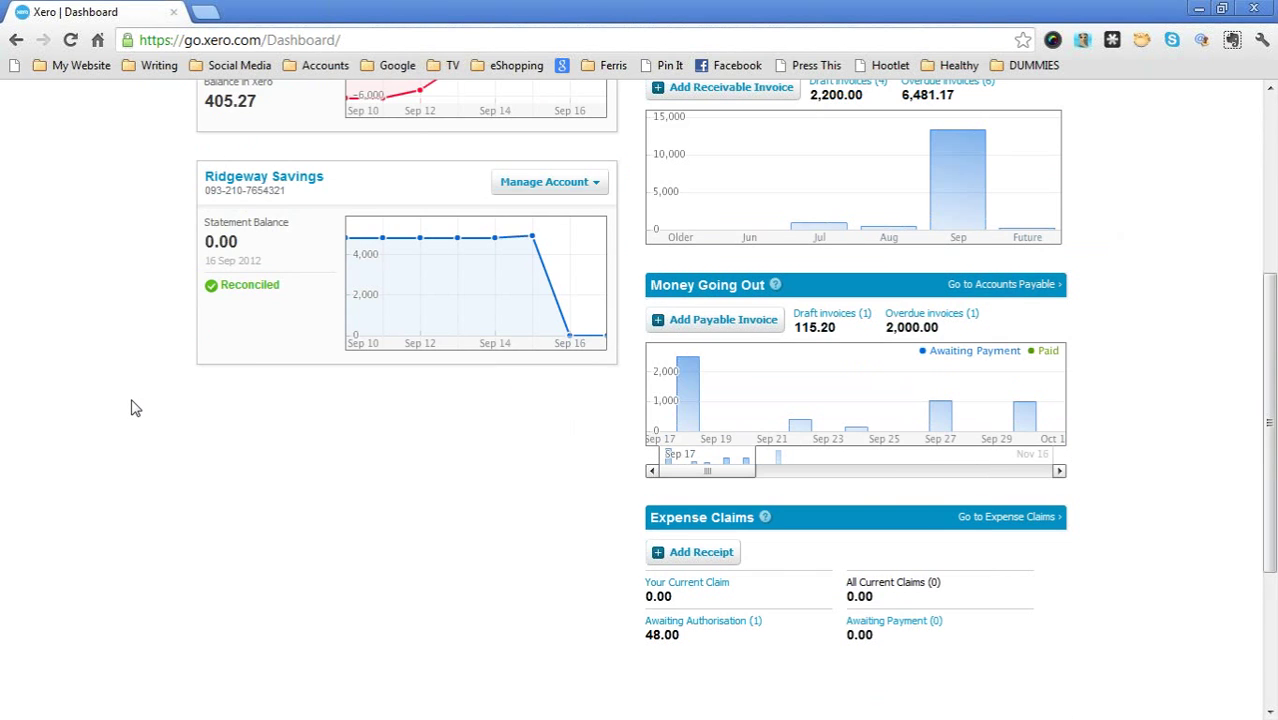
scroll(135, 408, up, 4)
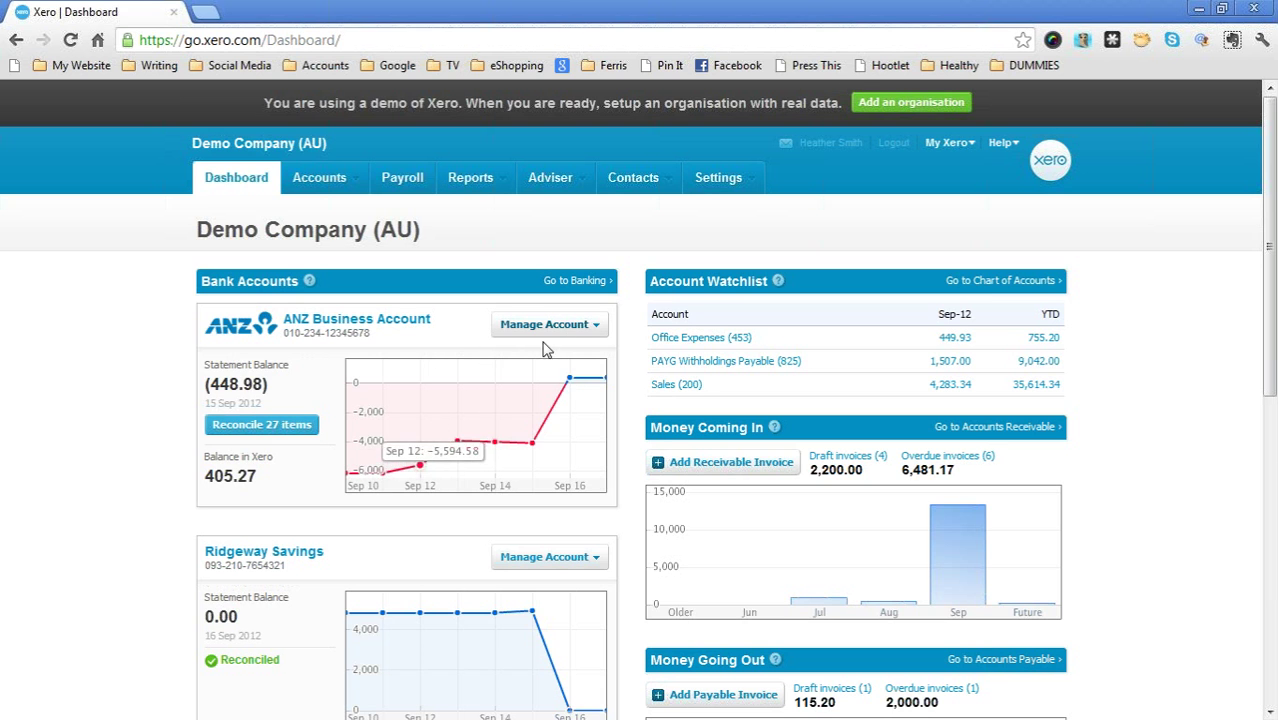
Examine the ANZ Business Account's statement lines and suggested matches in bank reconciliation, and return to the dashboard
click(262, 425)
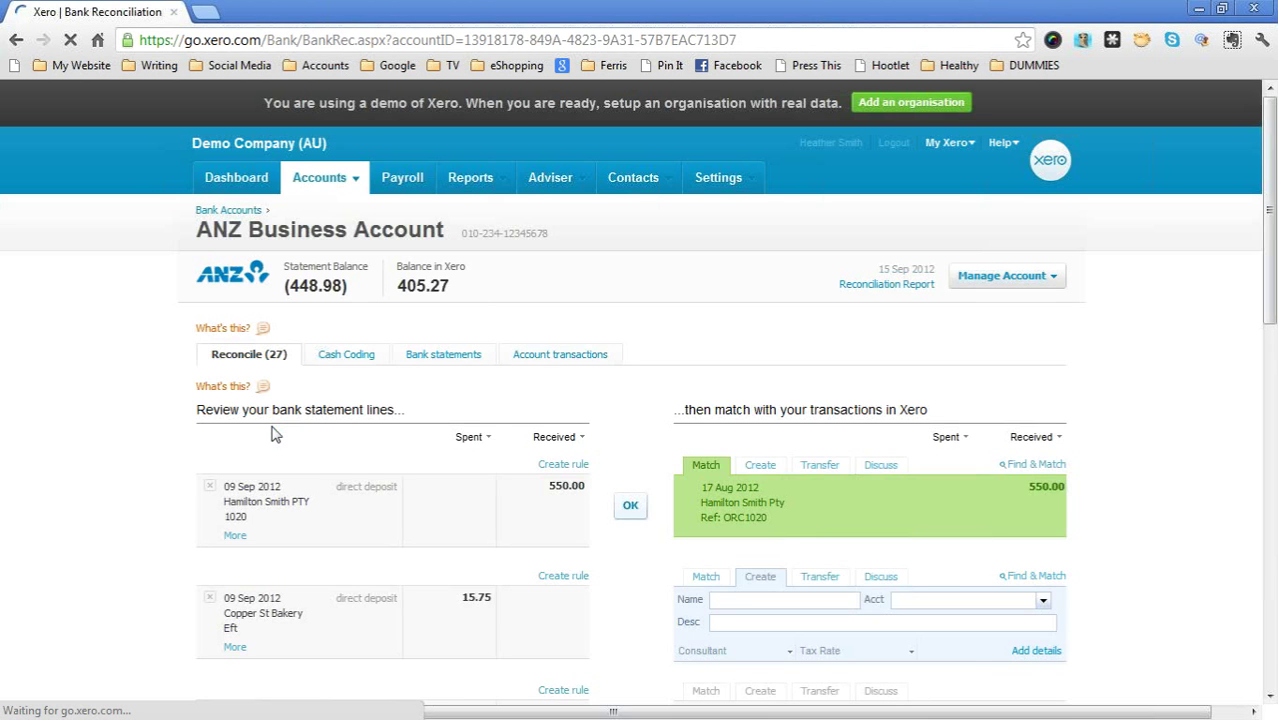
scroll(316, 540, down, 1)
scroll(316, 540, down, 5)
scroll(310, 480, up, 1)
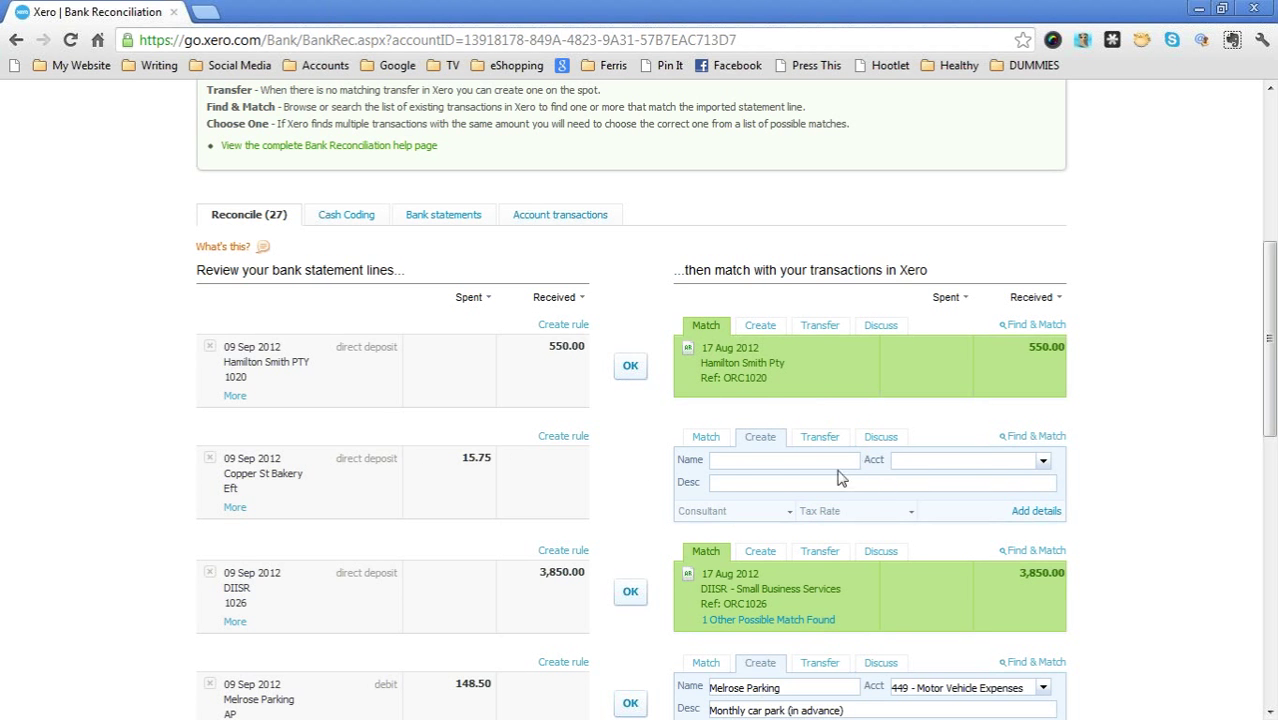
scroll(760, 478, up, 3)
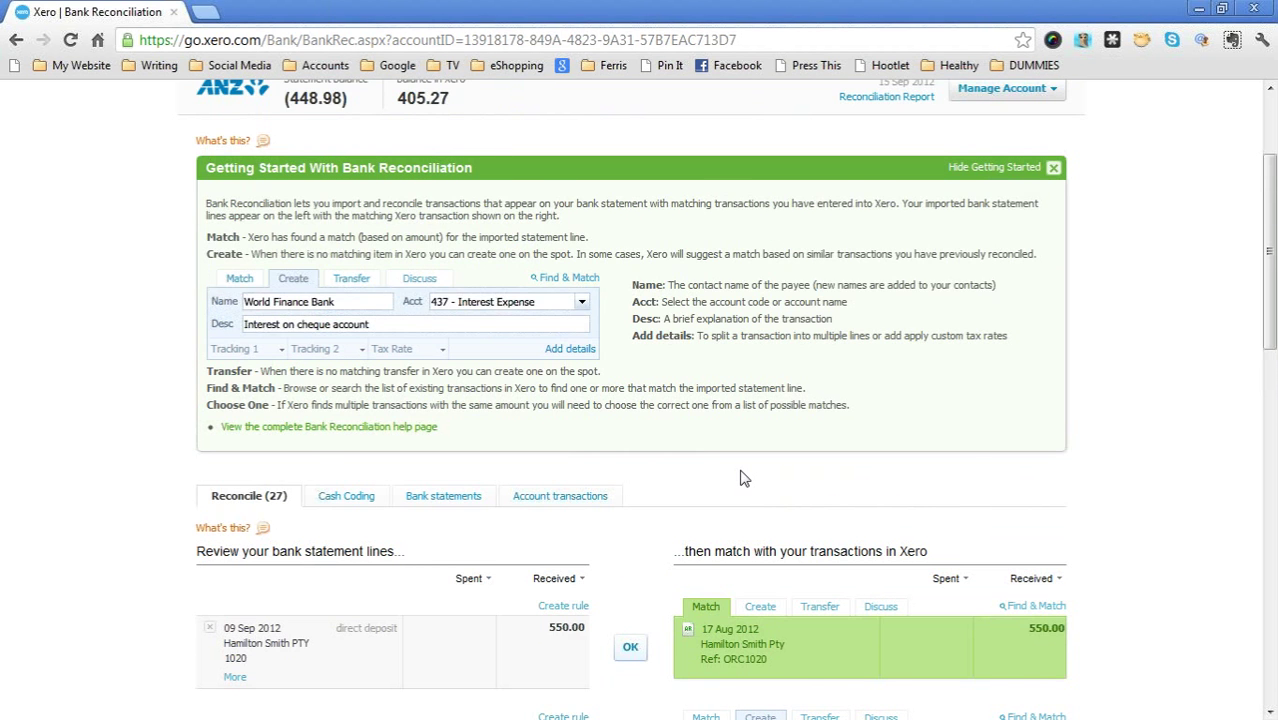
scroll(745, 479, up, 2)
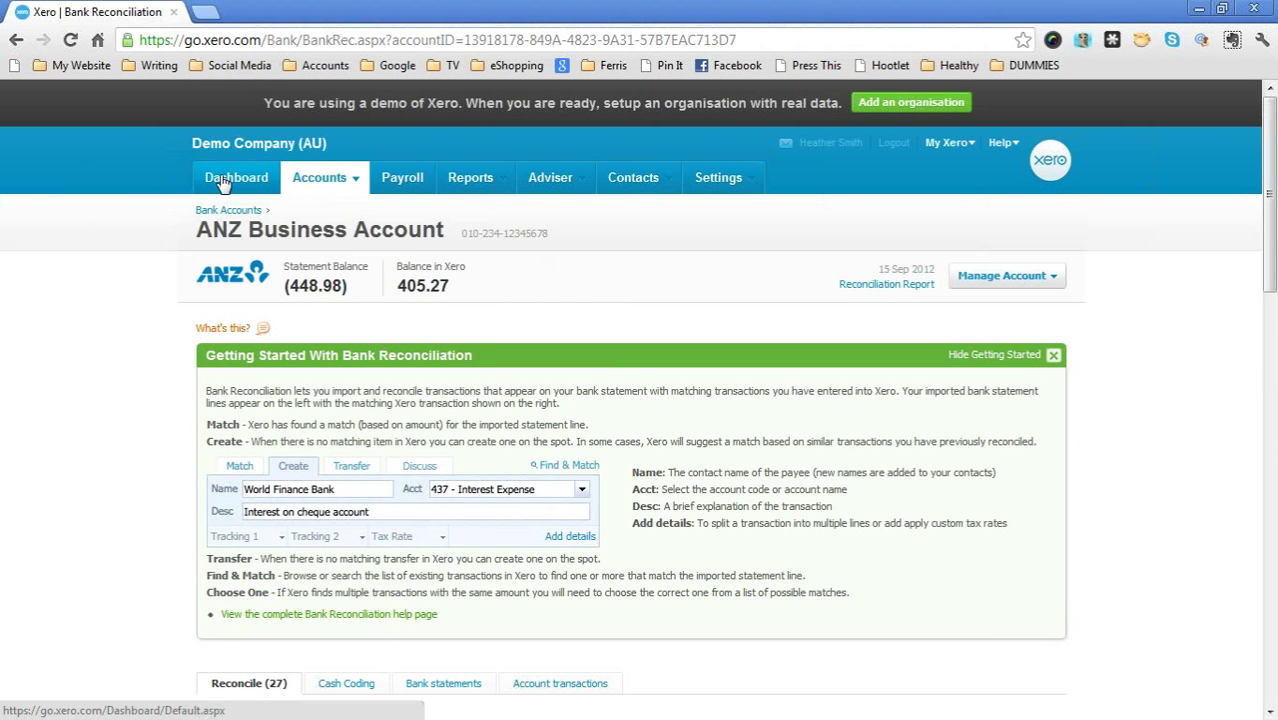
click(224, 182)
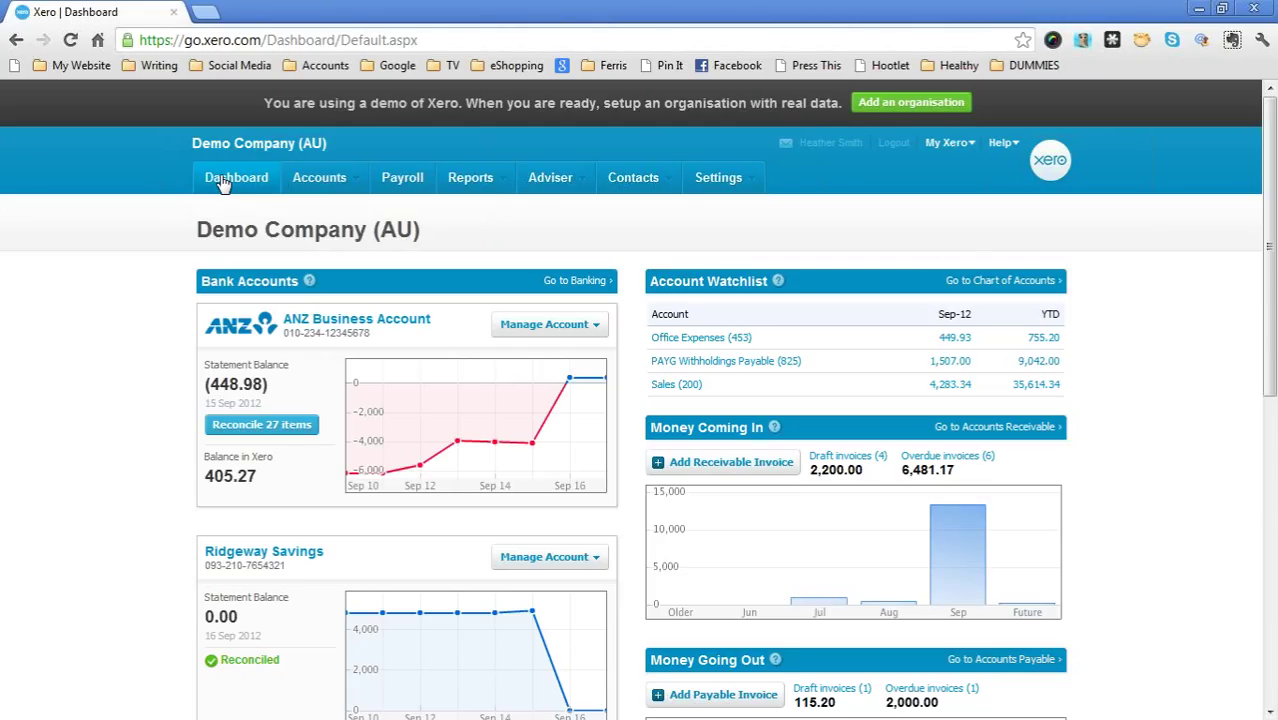
Open the Tax Rates page from the organisation's General Settings
click(747, 190)
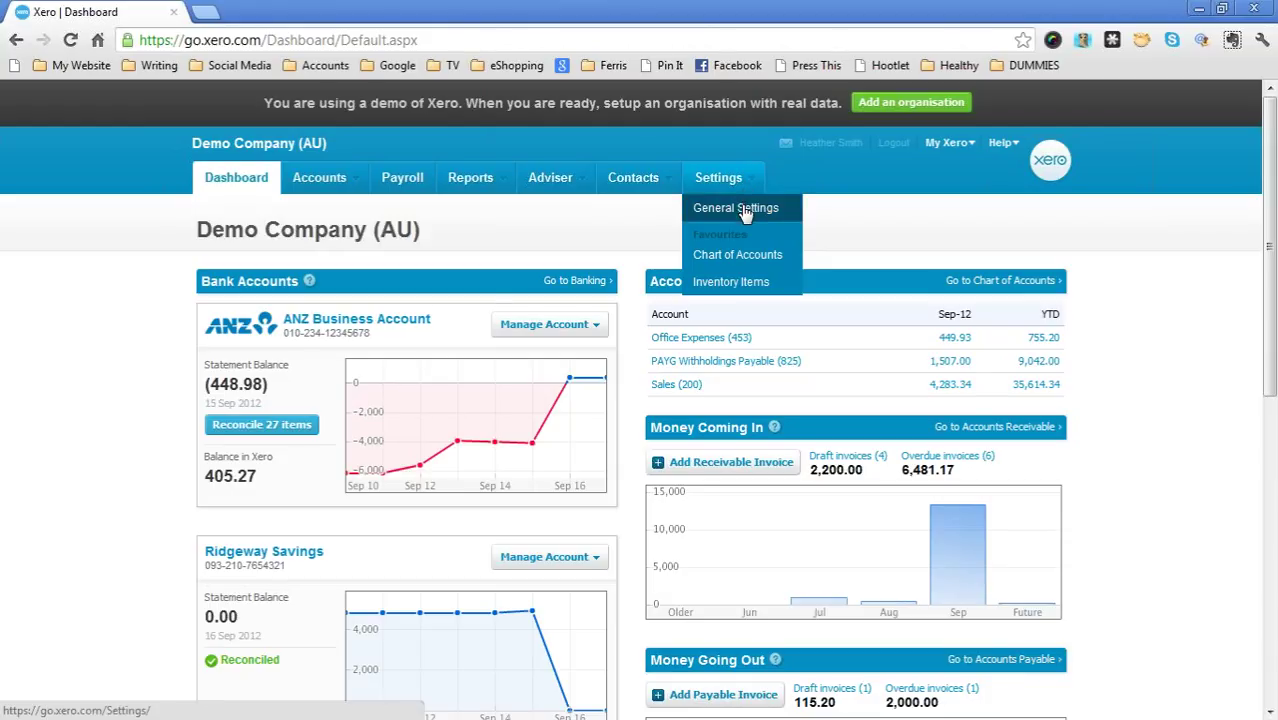
click(743, 210)
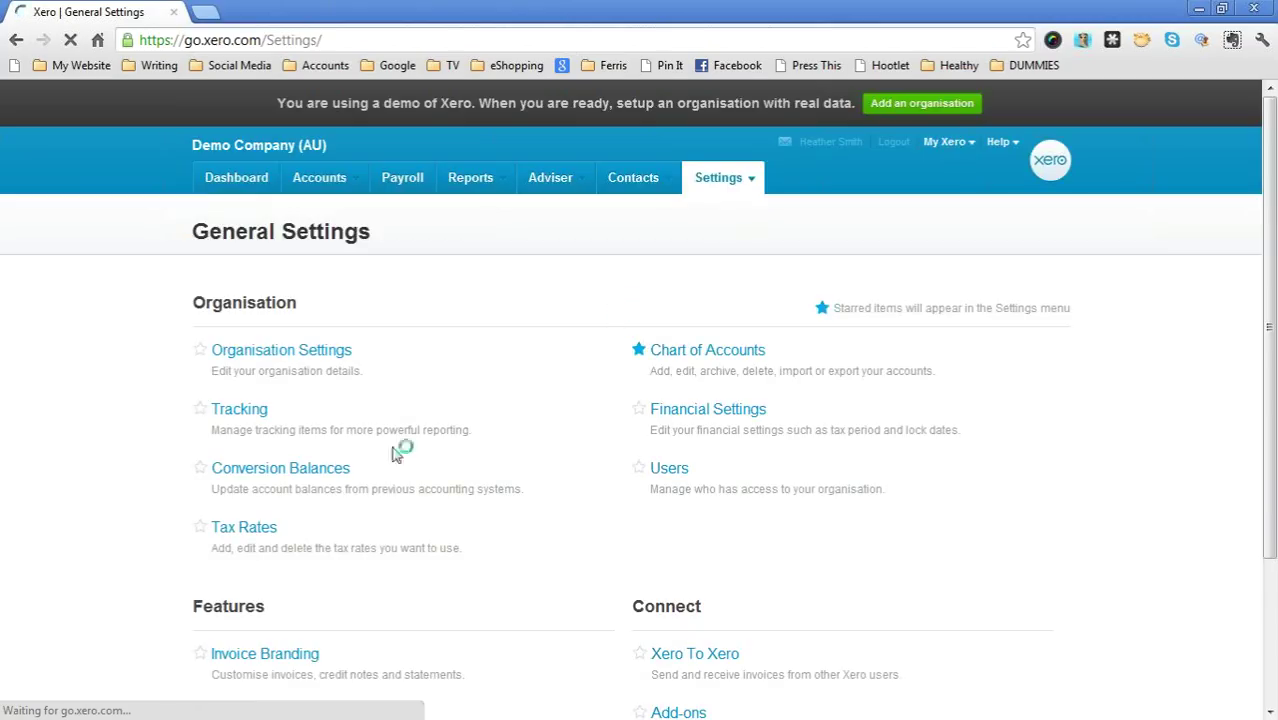
click(258, 533)
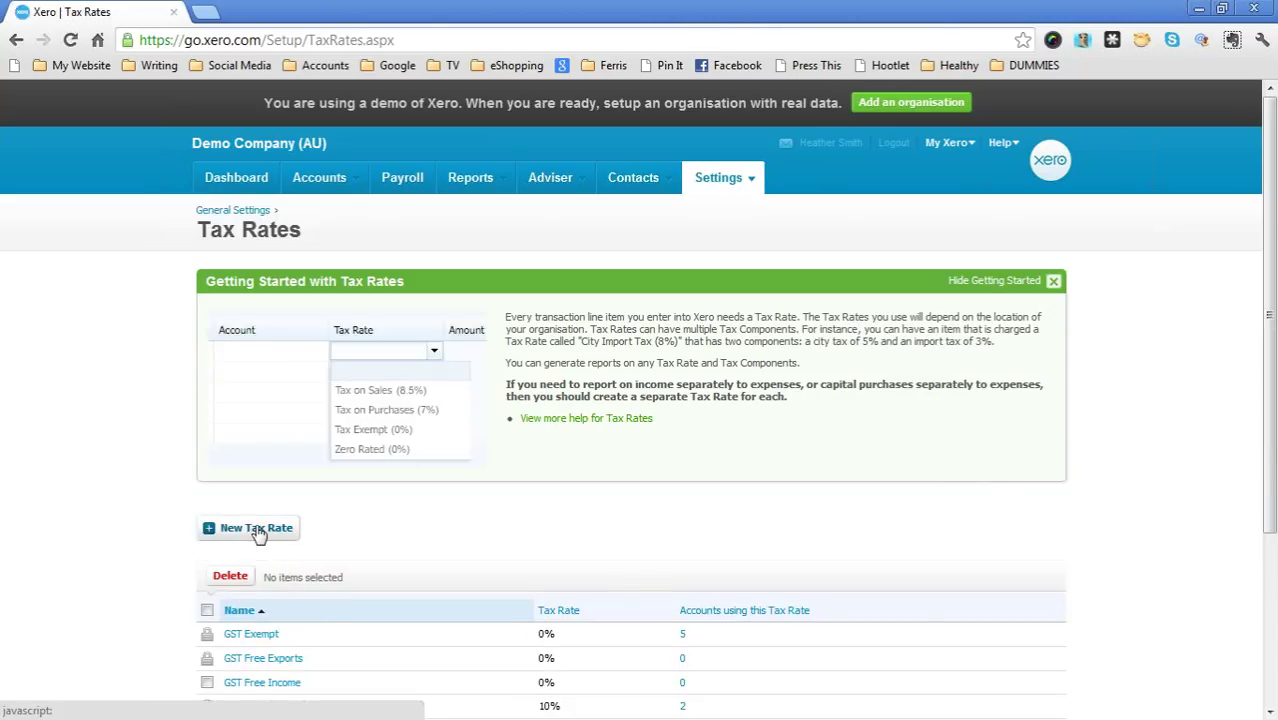
Review the tax rates list, open the GST on Expenses rate's details and save them
scroll(258, 533, down, 3)
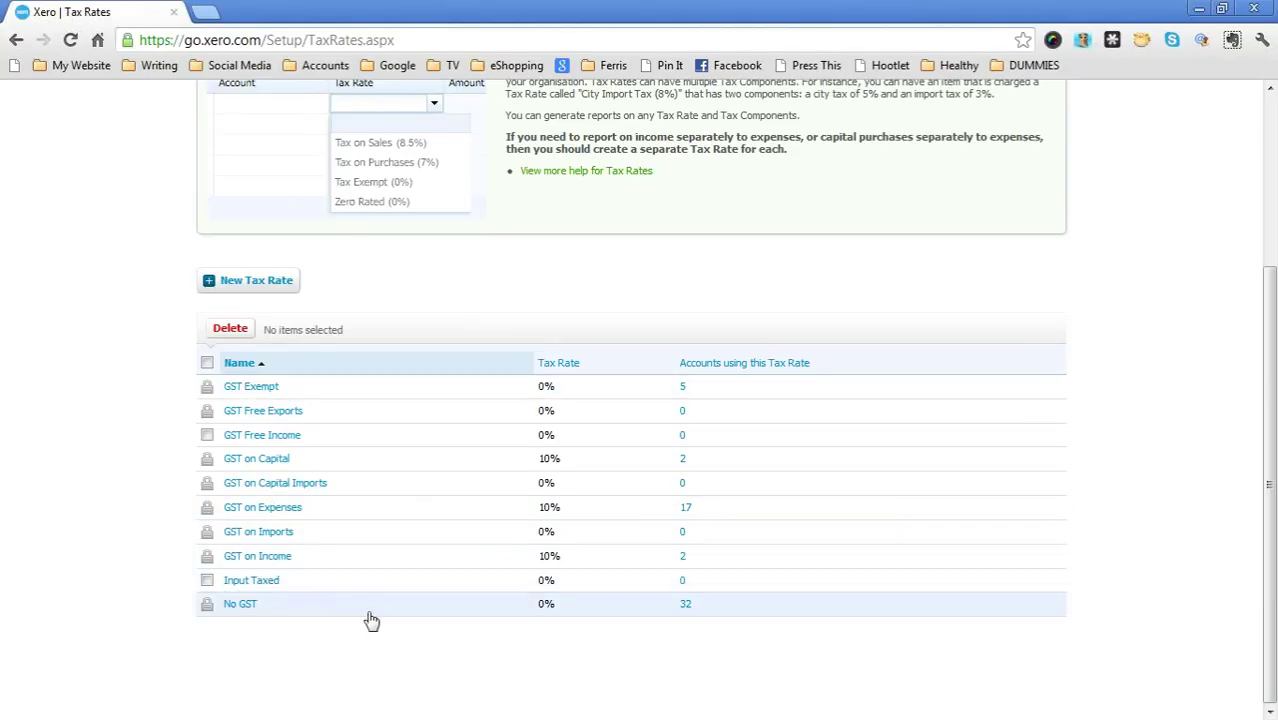
click(269, 511)
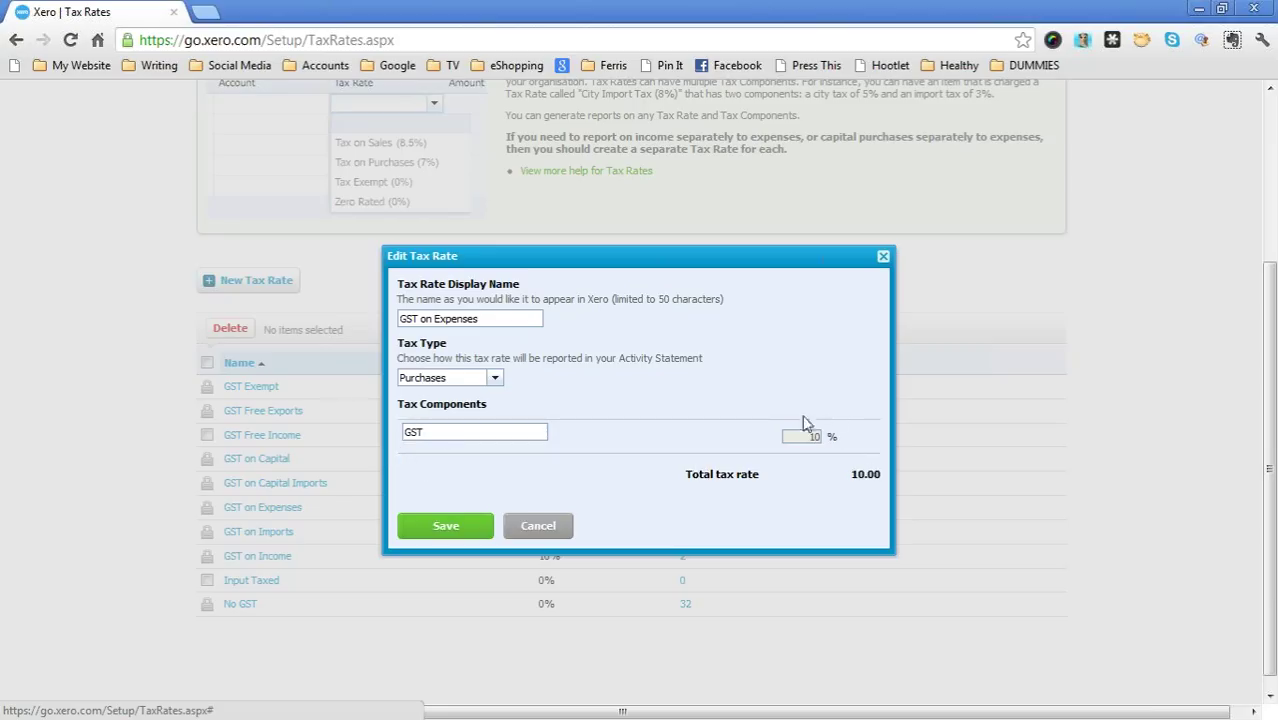
click(455, 527)
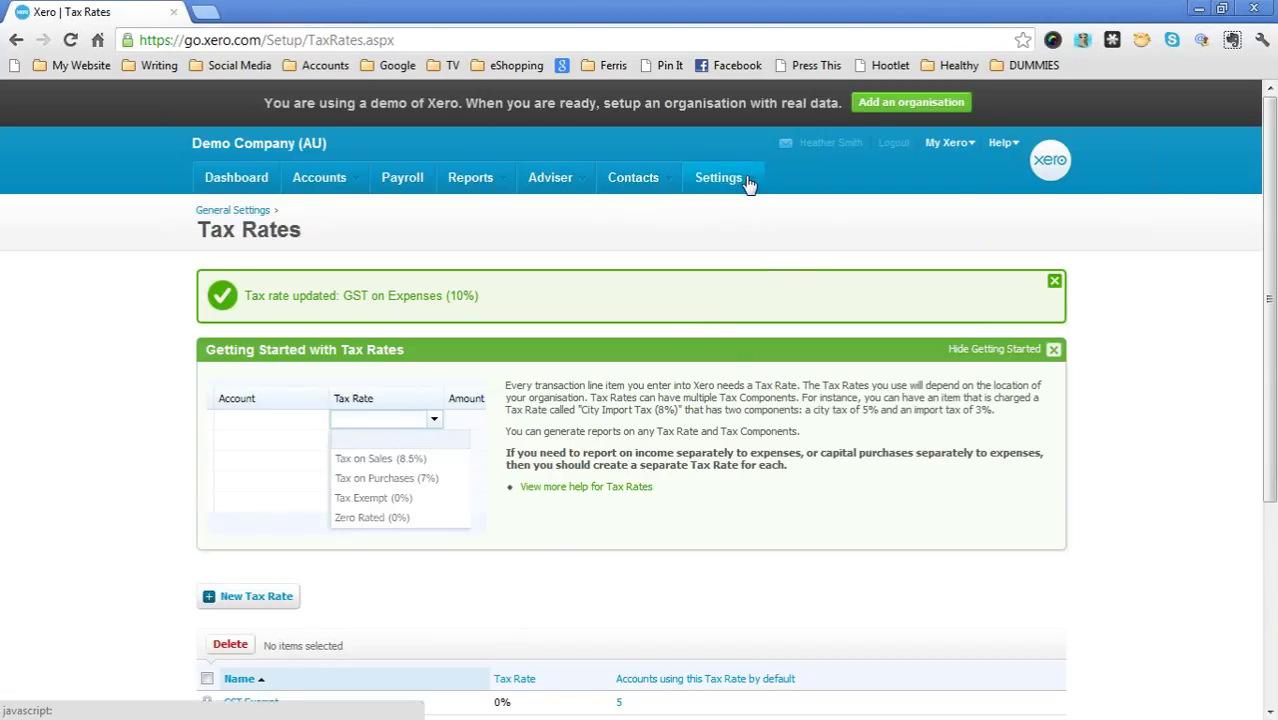
Open the Chart of Accounts and look through the codes, types and tax rates of all accounts
click(748, 184)
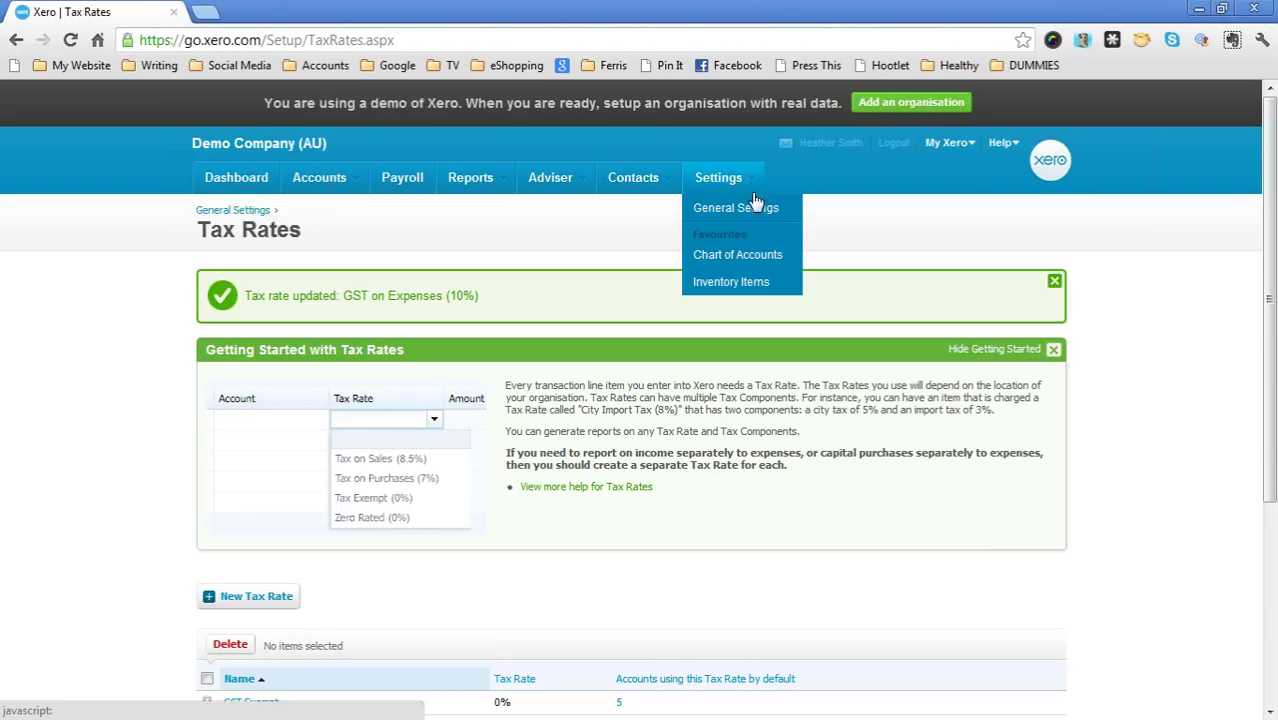
click(755, 258)
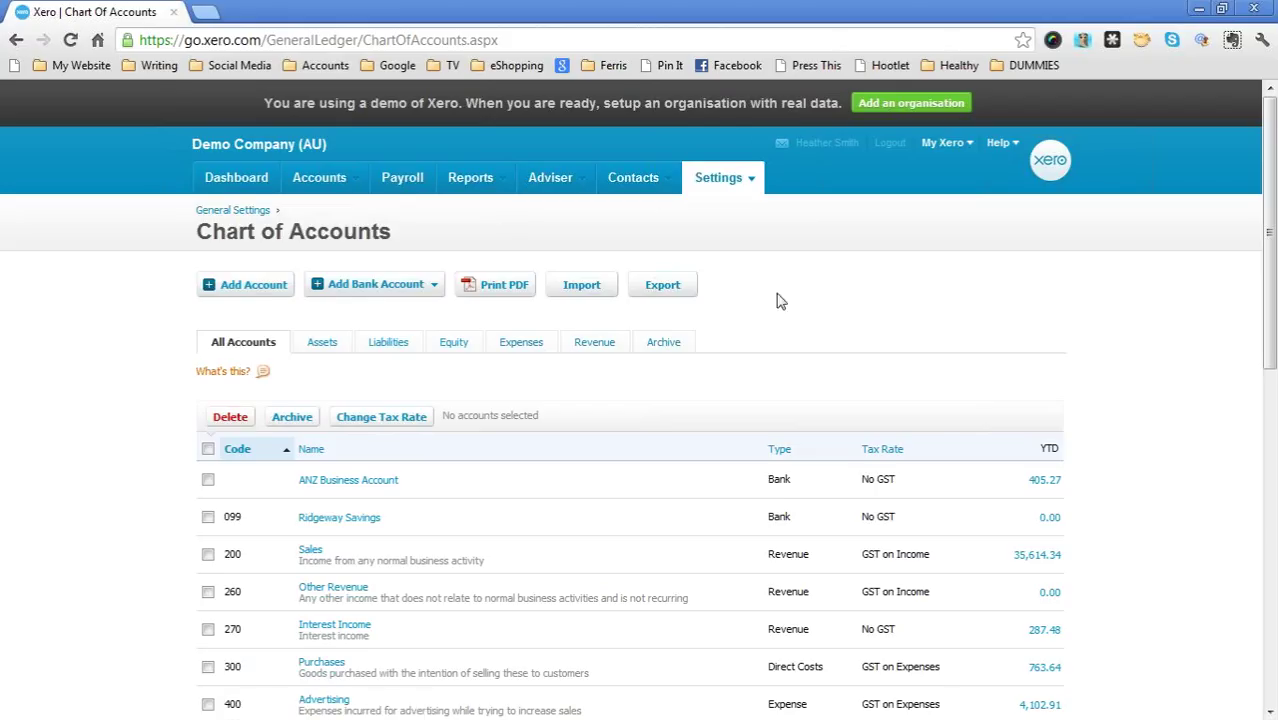
scroll(799, 354, down, 2)
scroll(799, 352, down, 1)
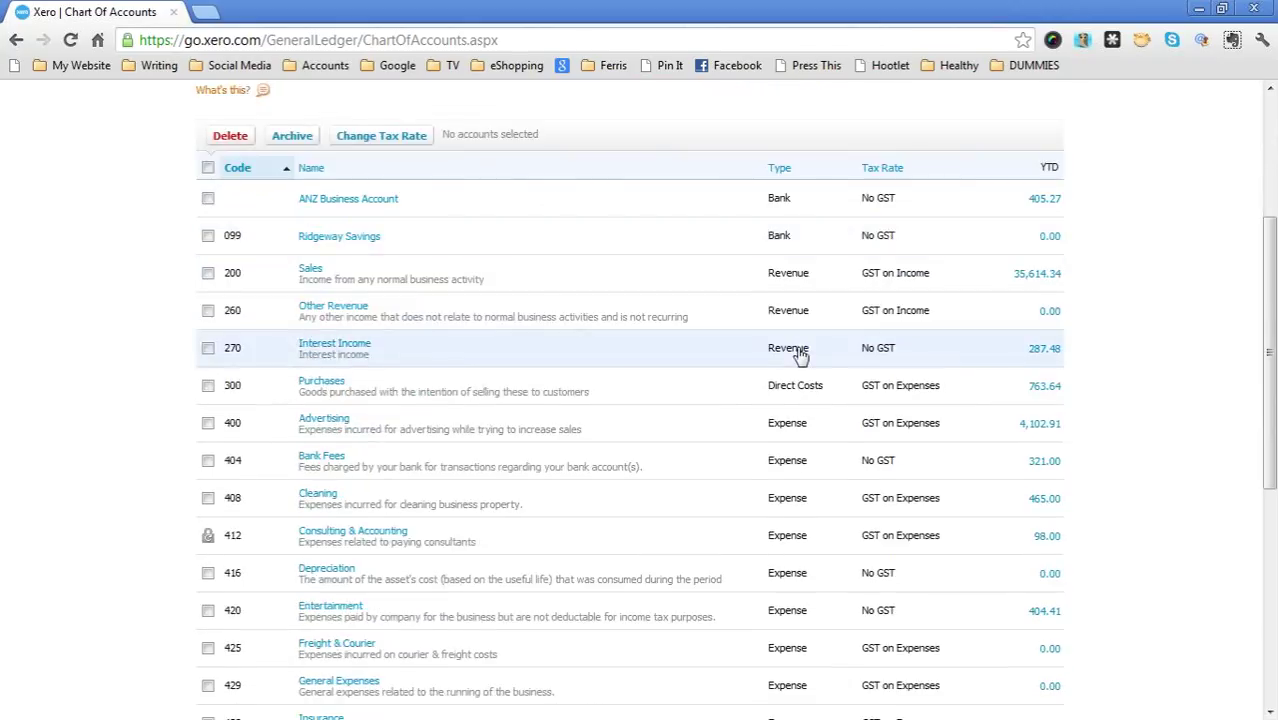
scroll(799, 354, up, 3)
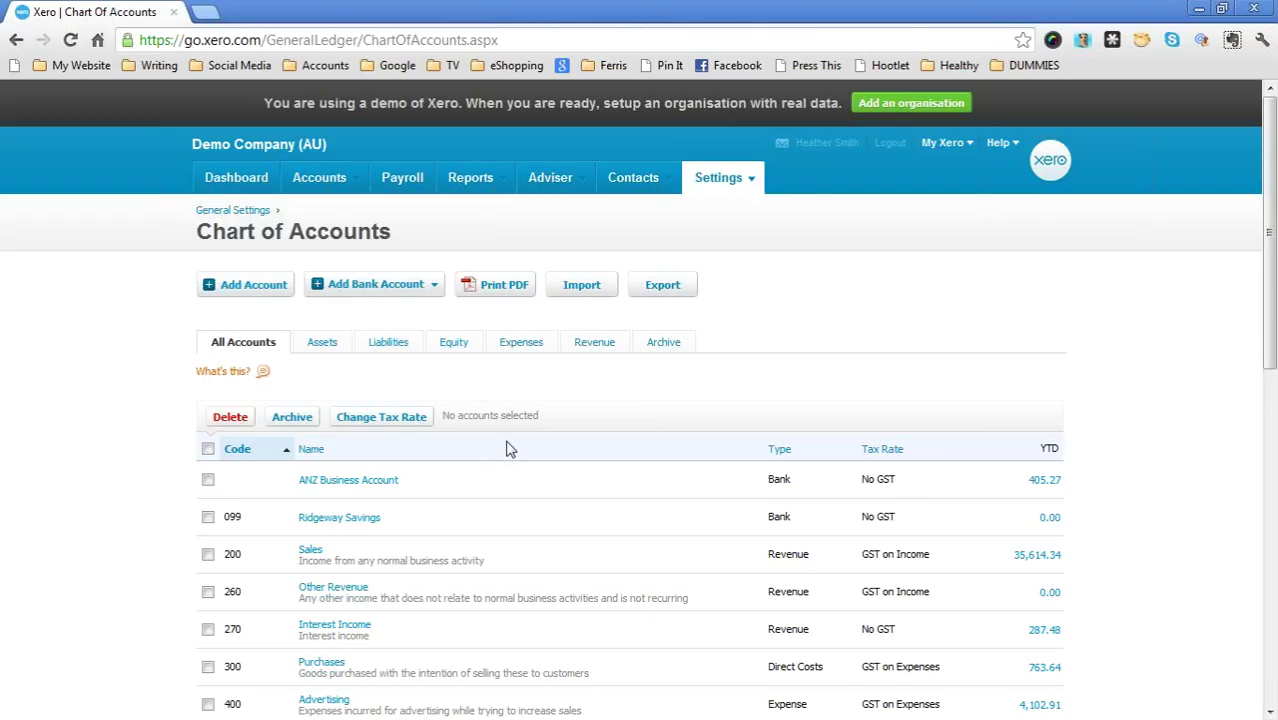
scroll(512, 437, down, 1)
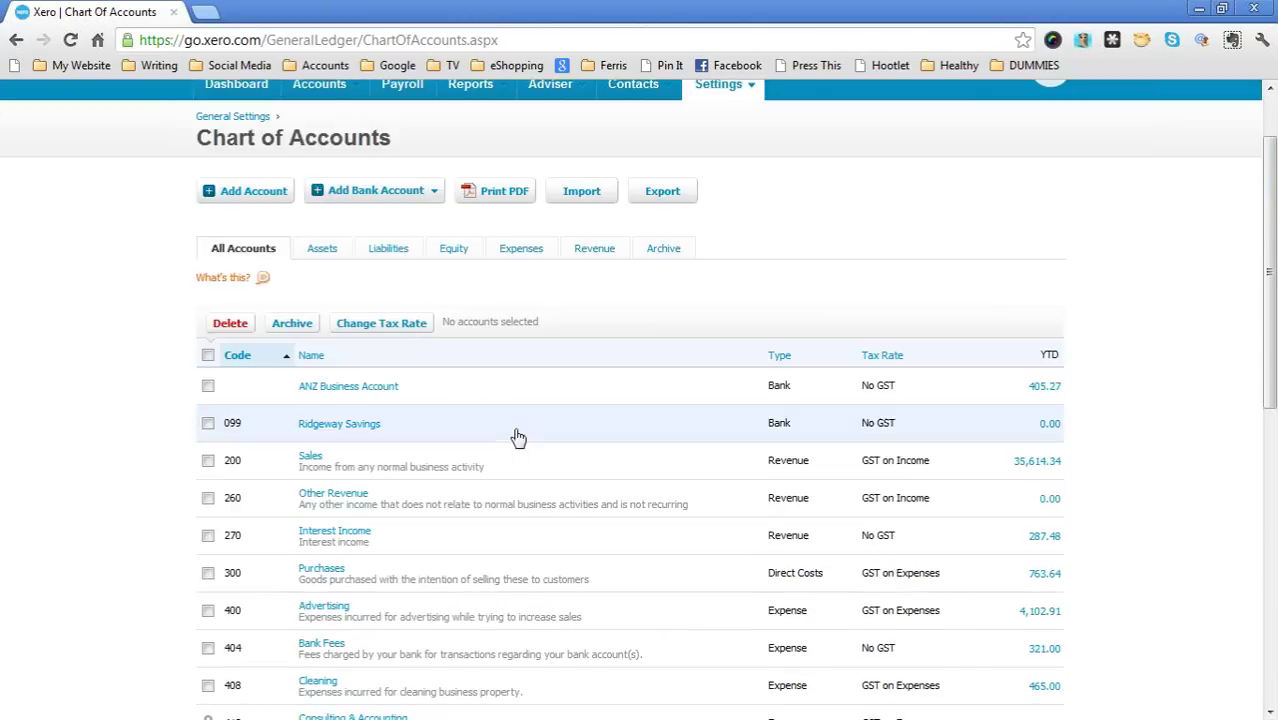
List only the asset accounts, inspect the Office Equipment account's details and save them
click(325, 258)
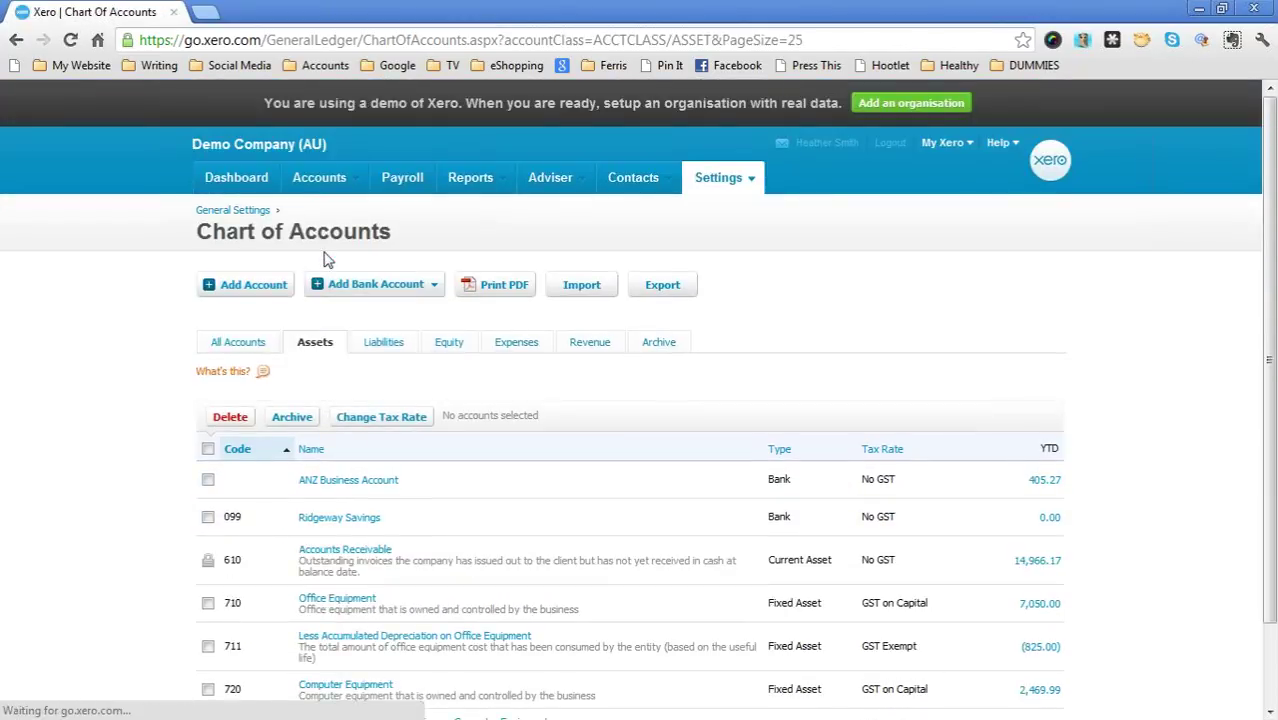
scroll(351, 420, down, 1)
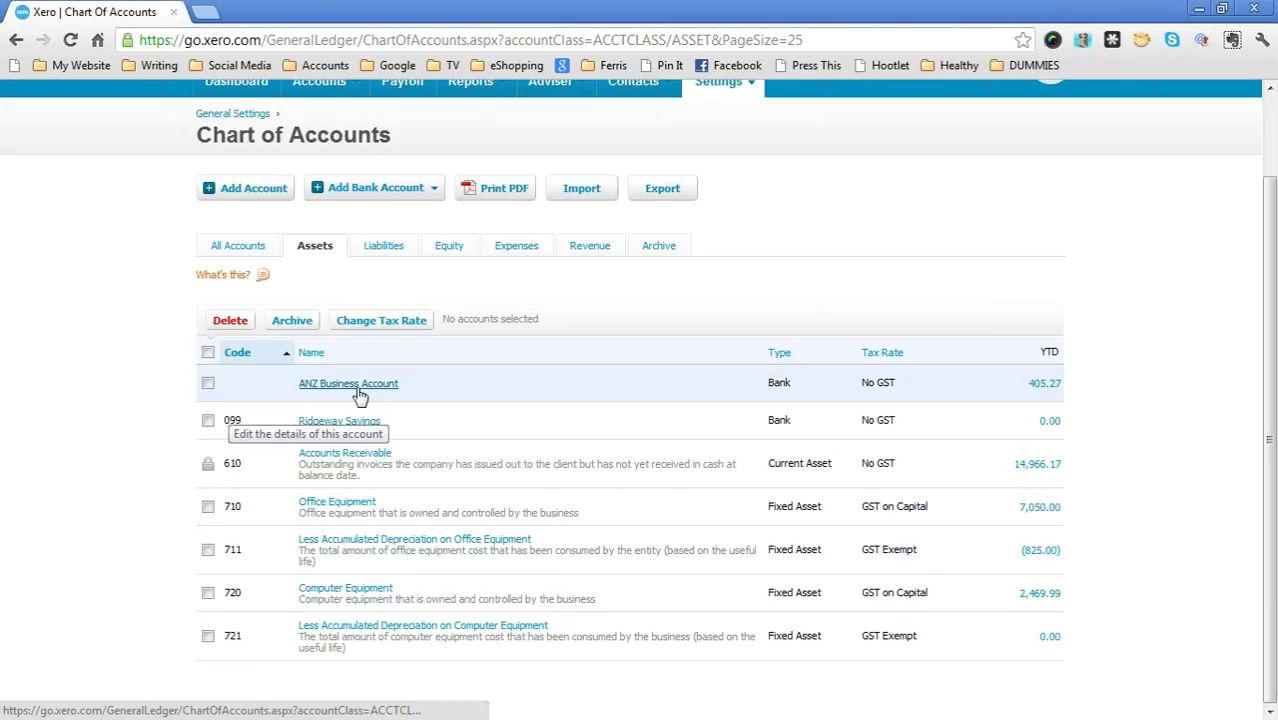
click(328, 506)
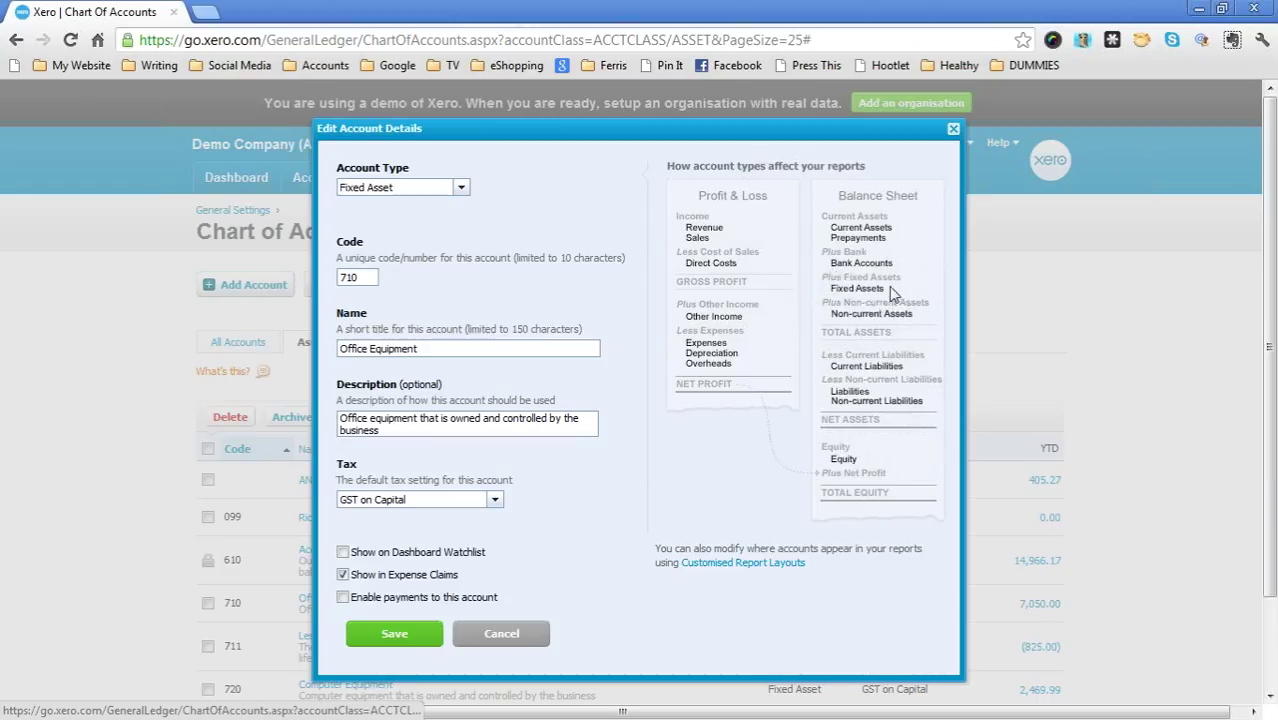
click(405, 637)
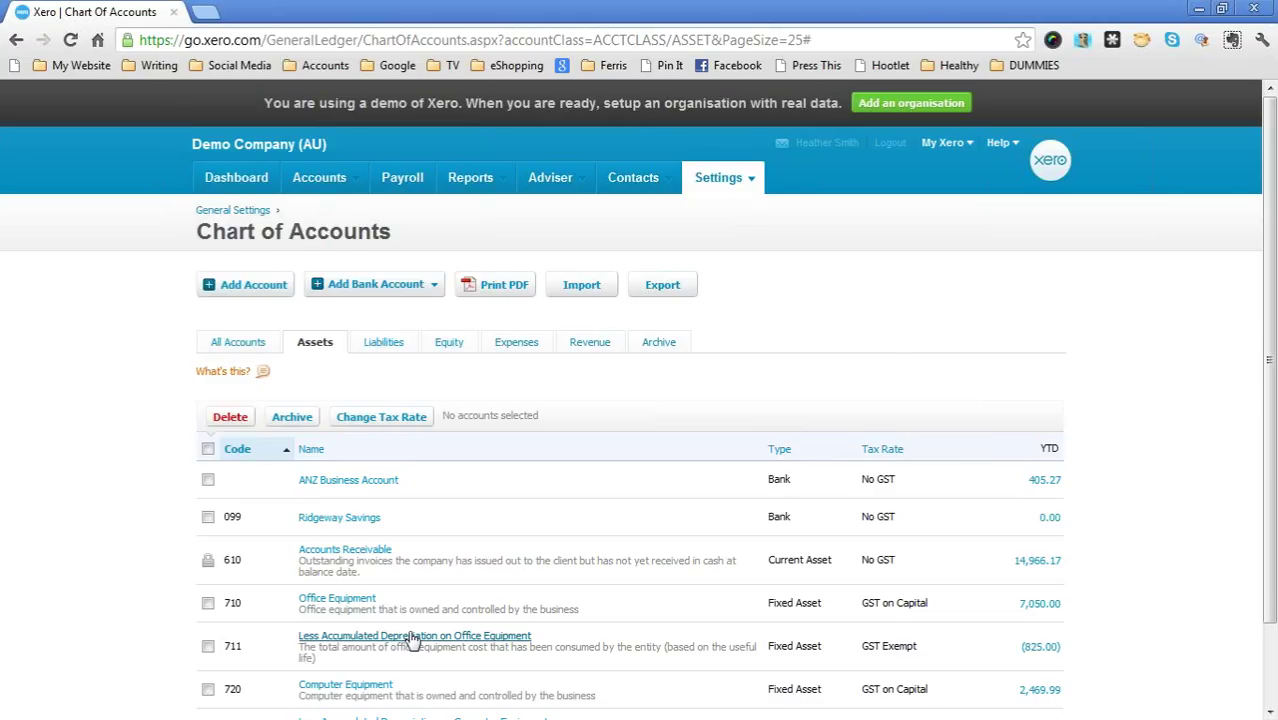
View the blank form for adding a new account, close it without saving, and review the asset accounts
scroll(412, 640, down, 1)
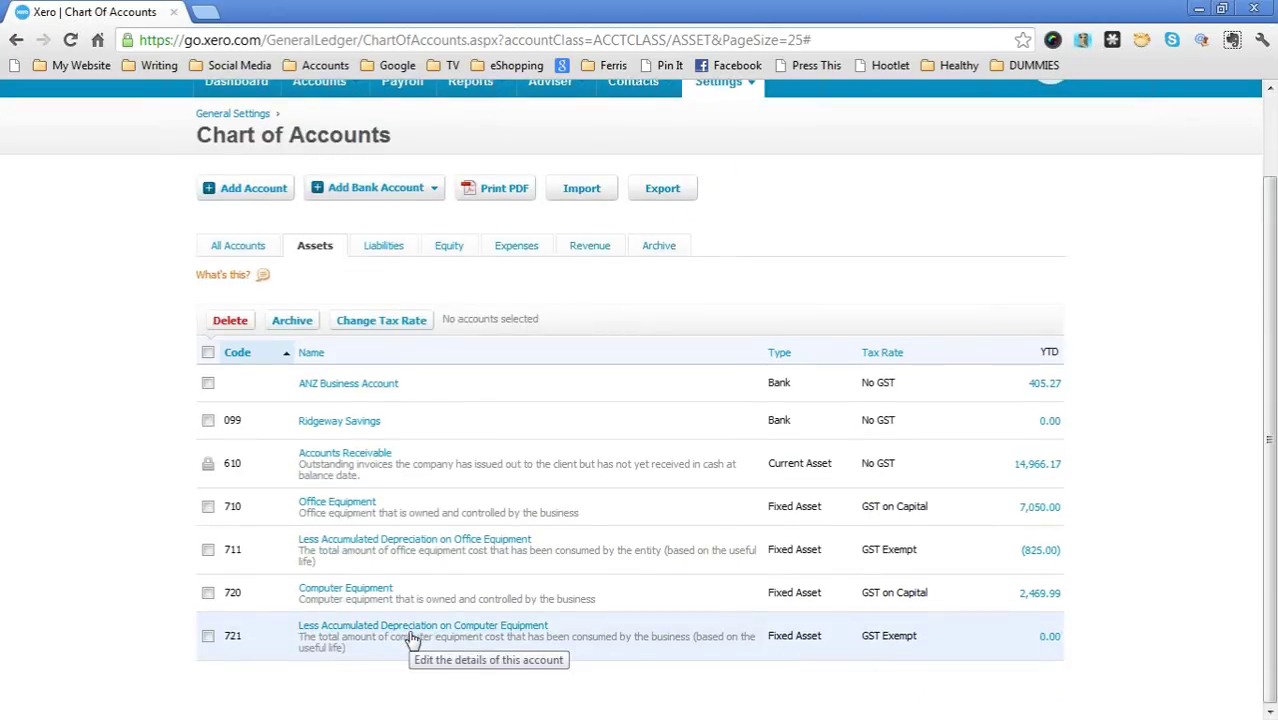
scroll(412, 640, up, 1)
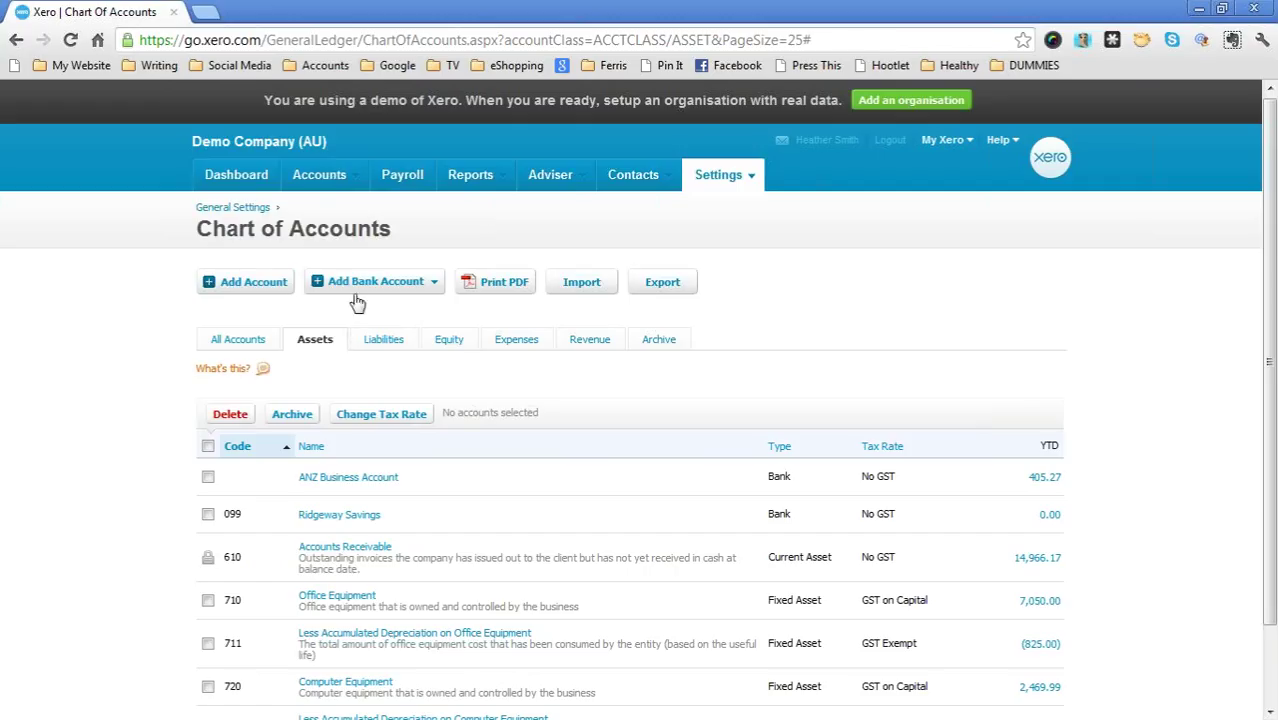
click(240, 283)
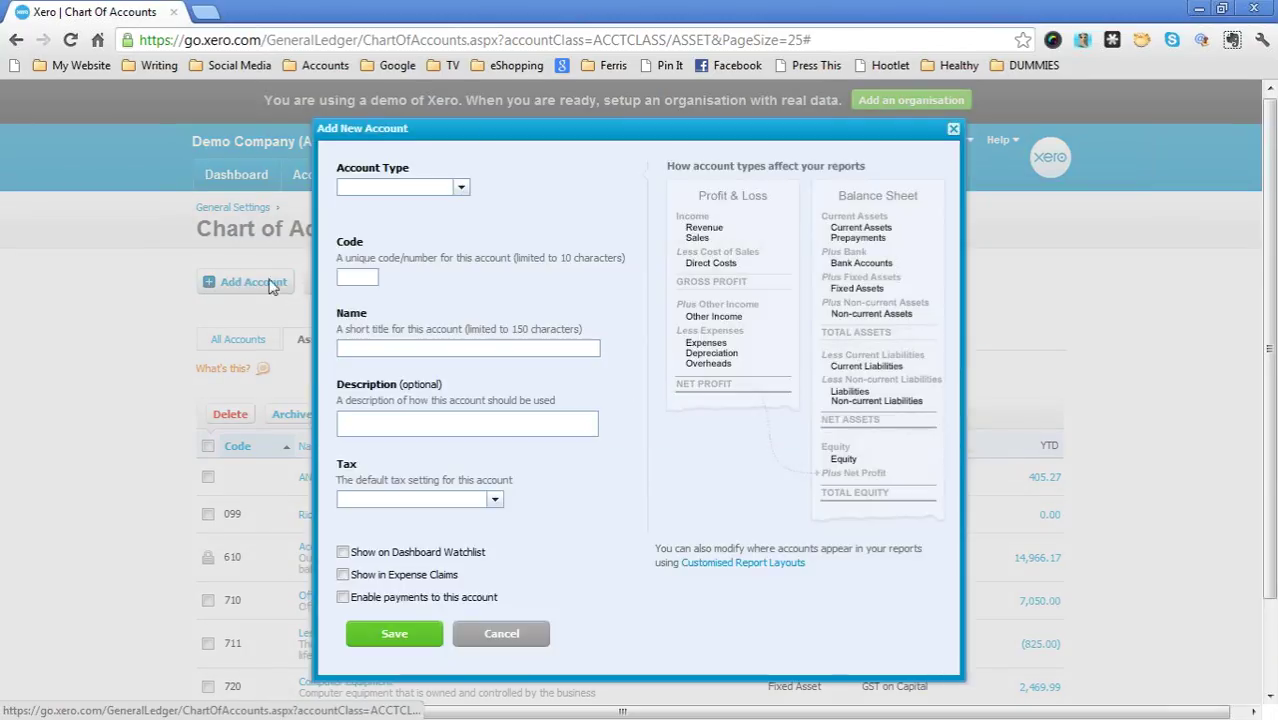
click(953, 131)
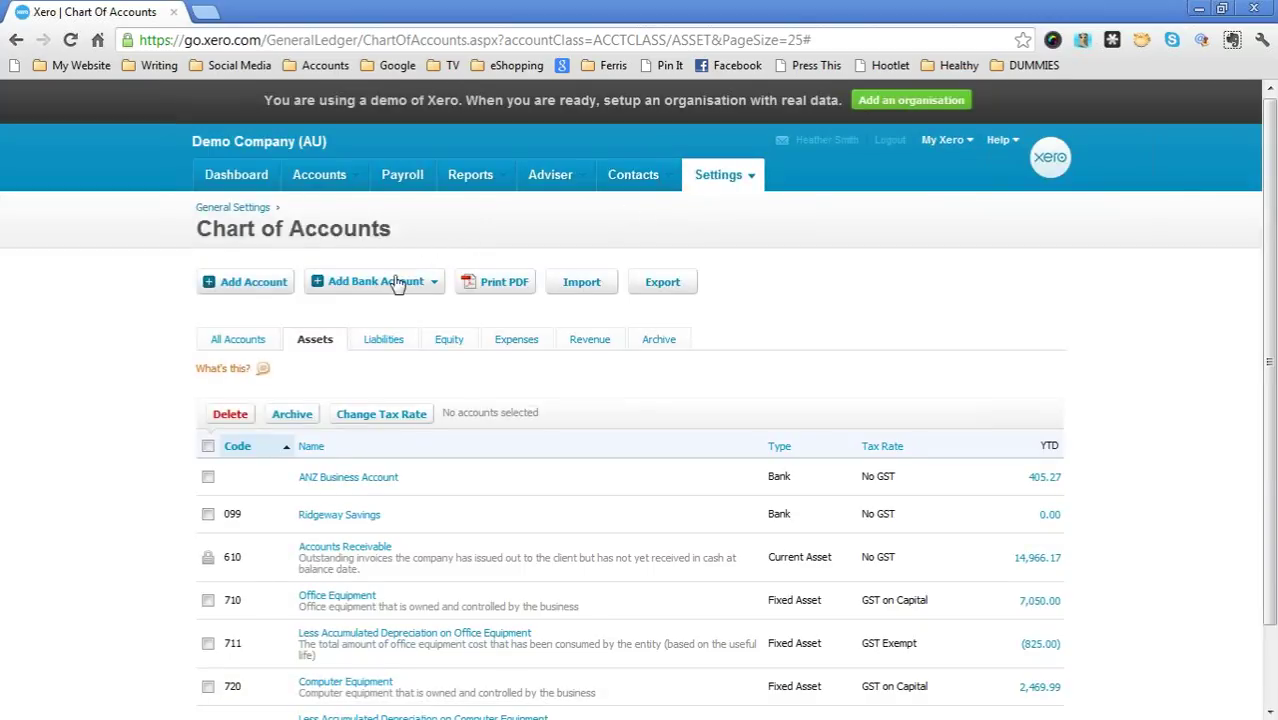
scroll(456, 316, down, 2)
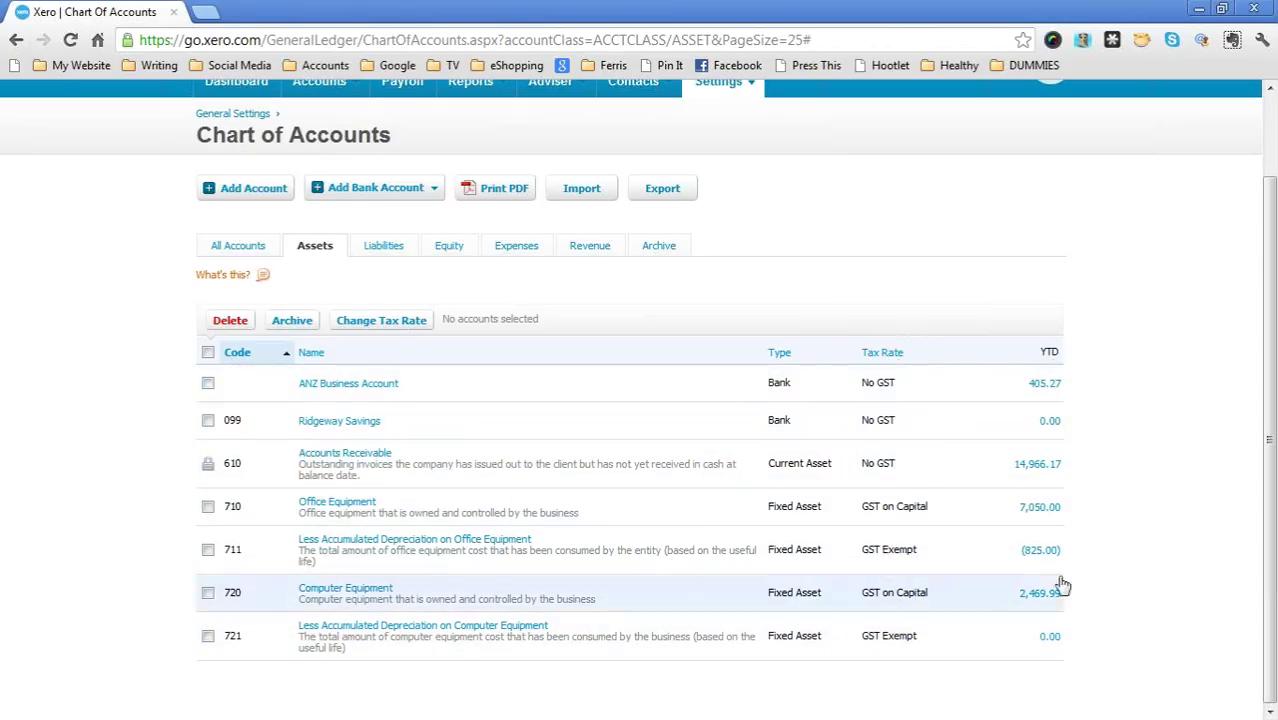
Look through the liability, equity, expense, revenue and archived account lists in the Chart of Accounts
click(378, 252)
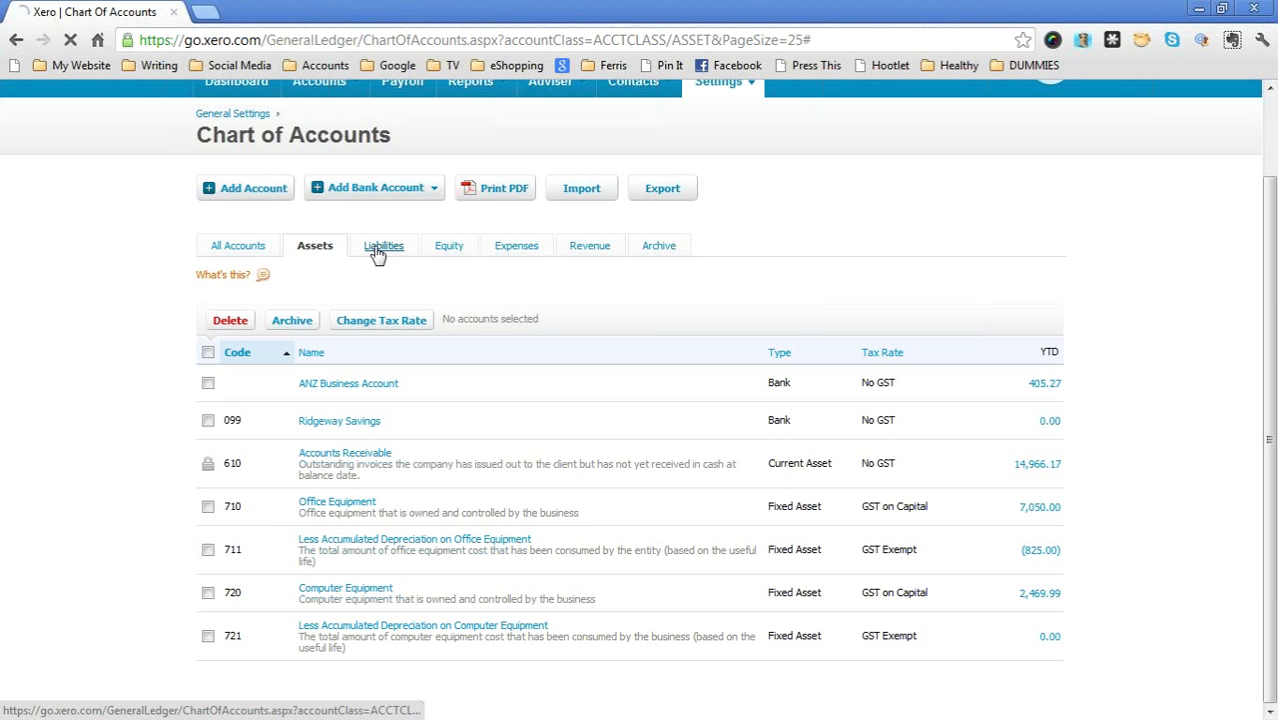
scroll(430, 340, down, 5)
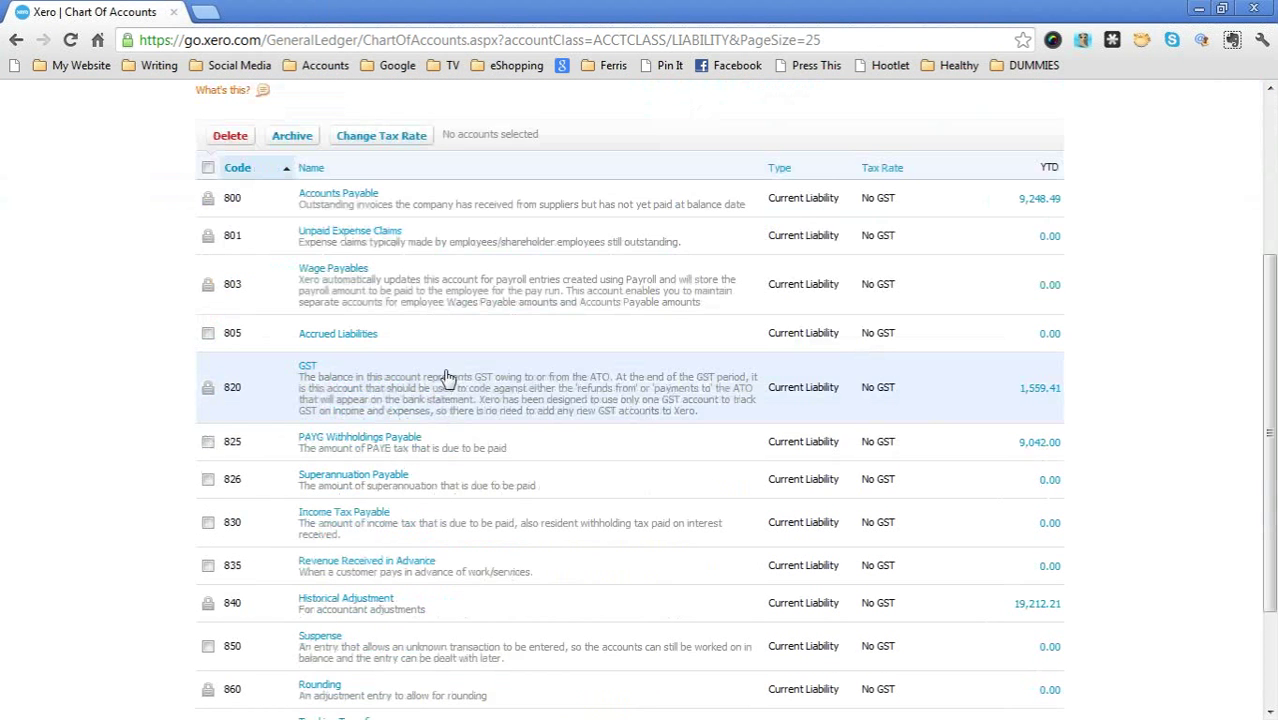
scroll(448, 378, up, 5)
click(450, 350)
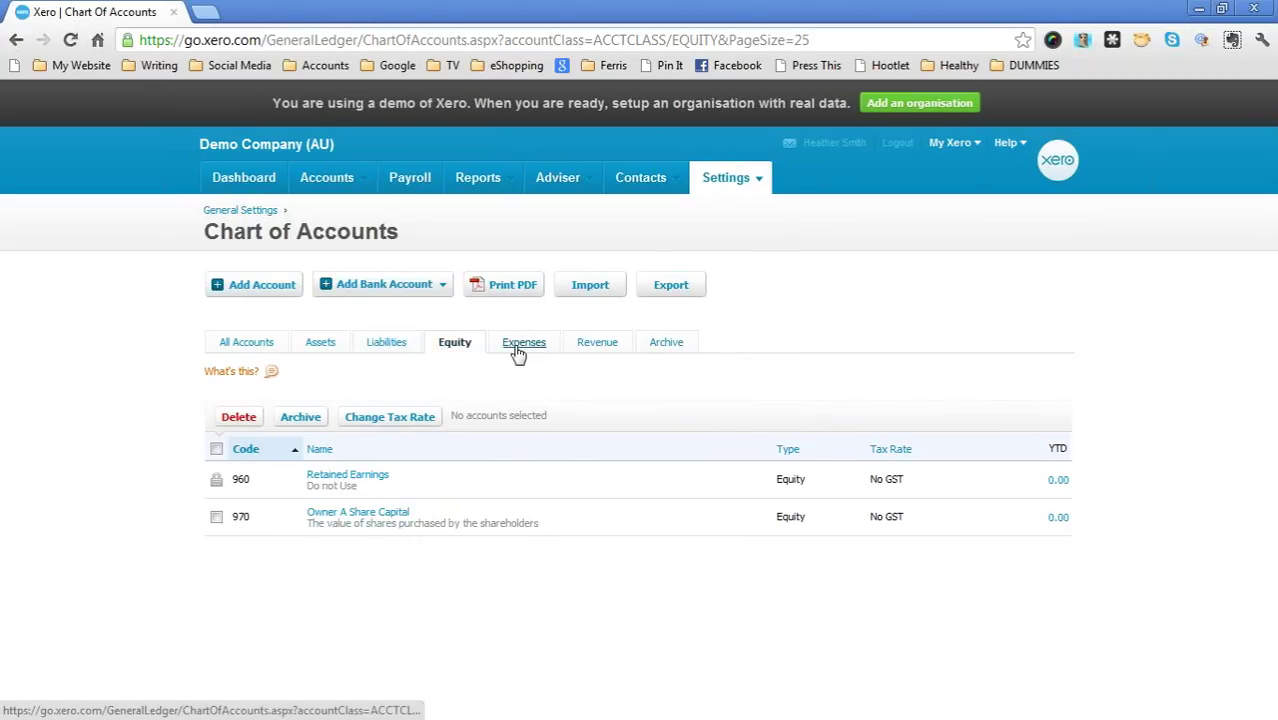
click(518, 350)
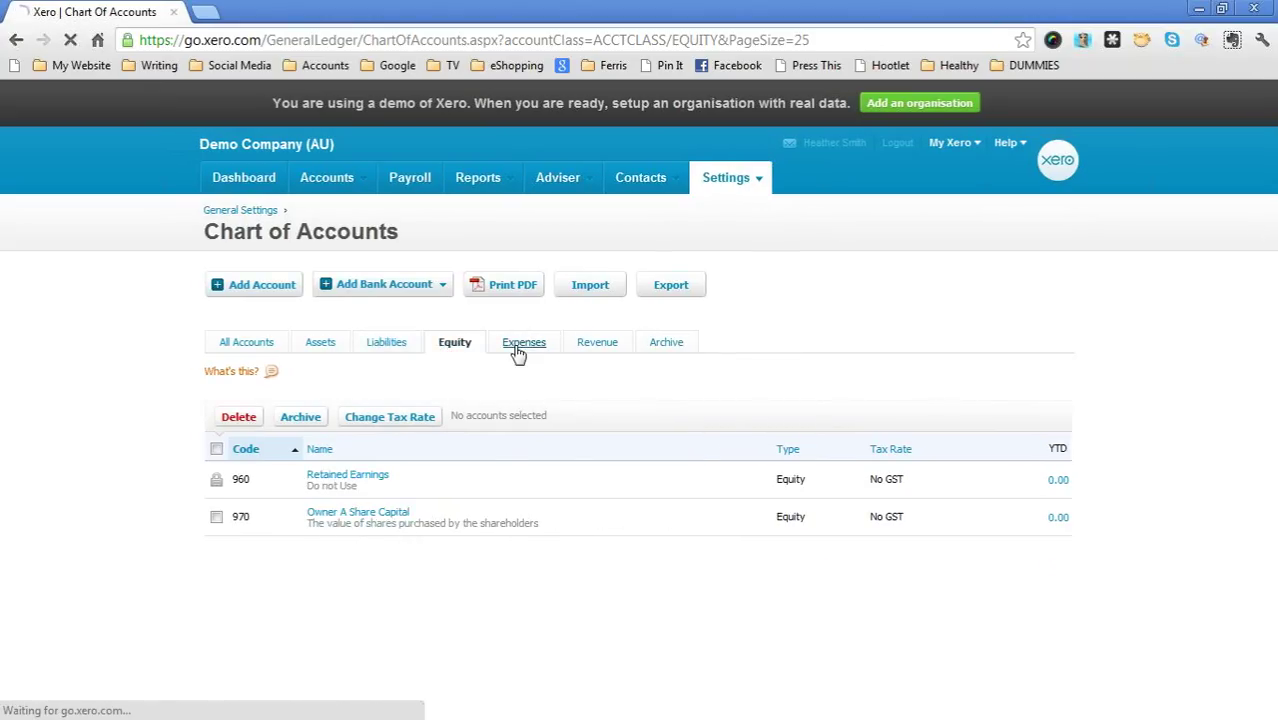
click(585, 346)
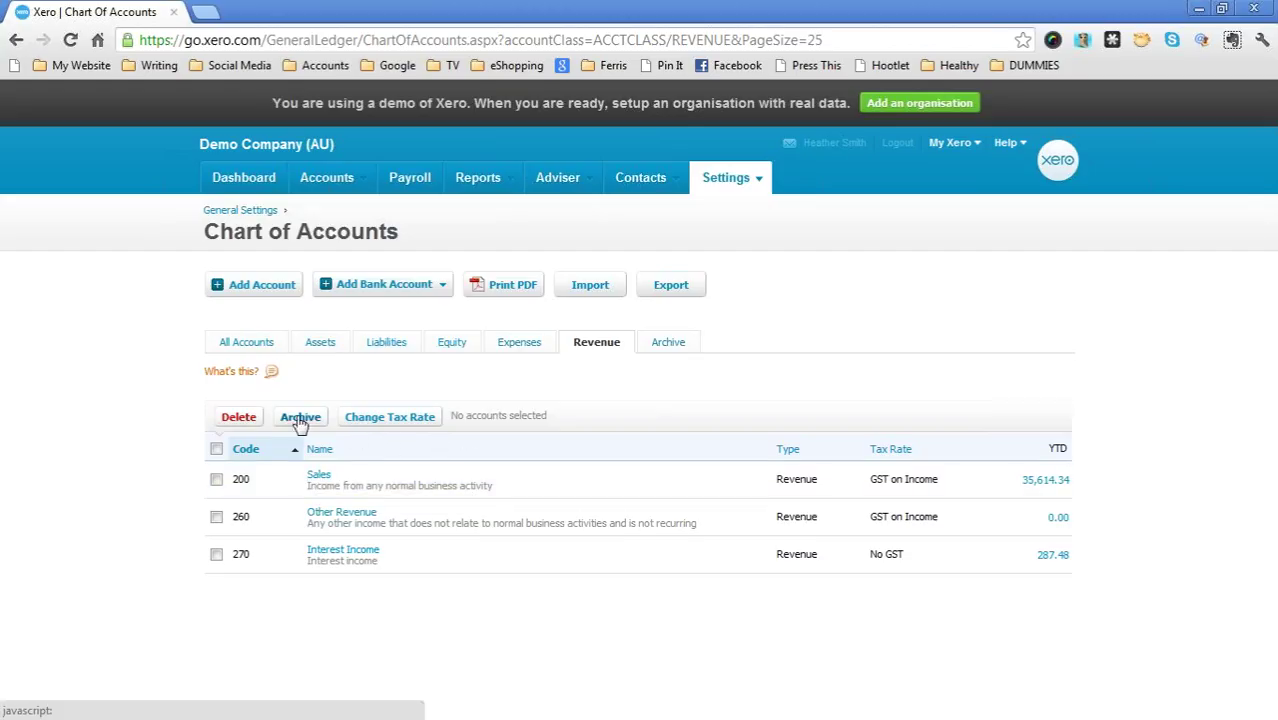
click(666, 344)
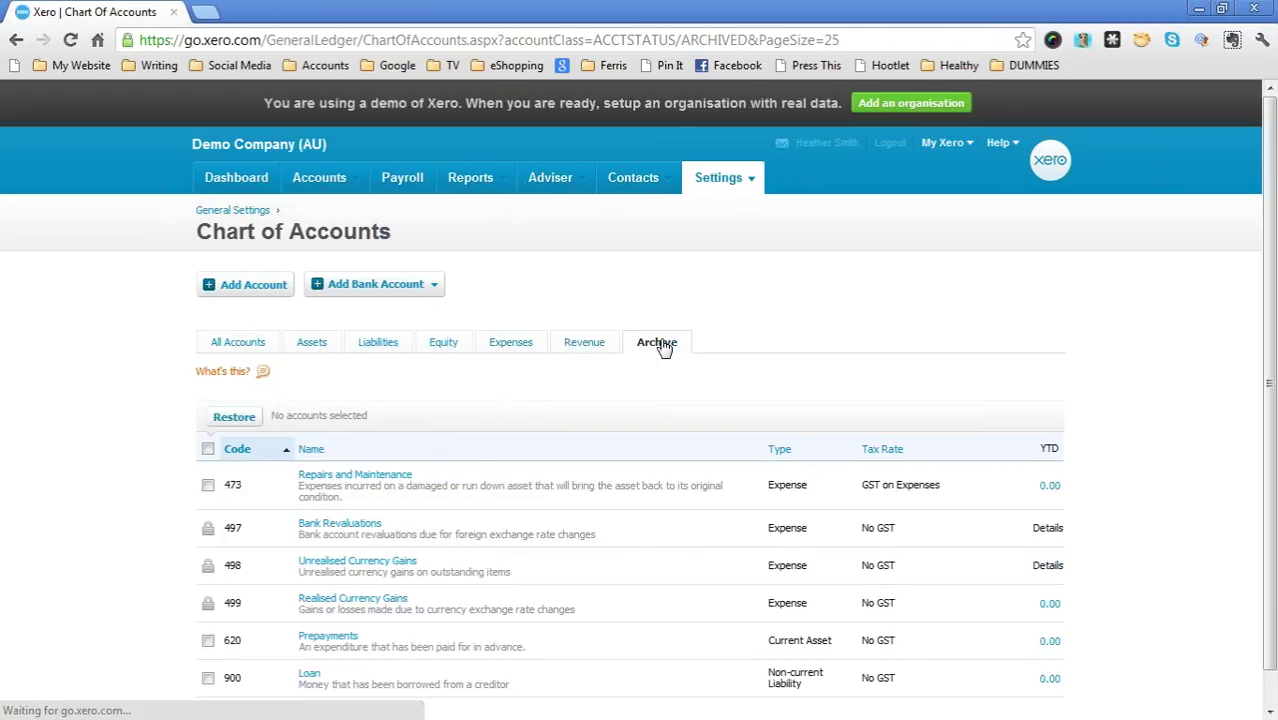
scroll(642, 361, down, 1)
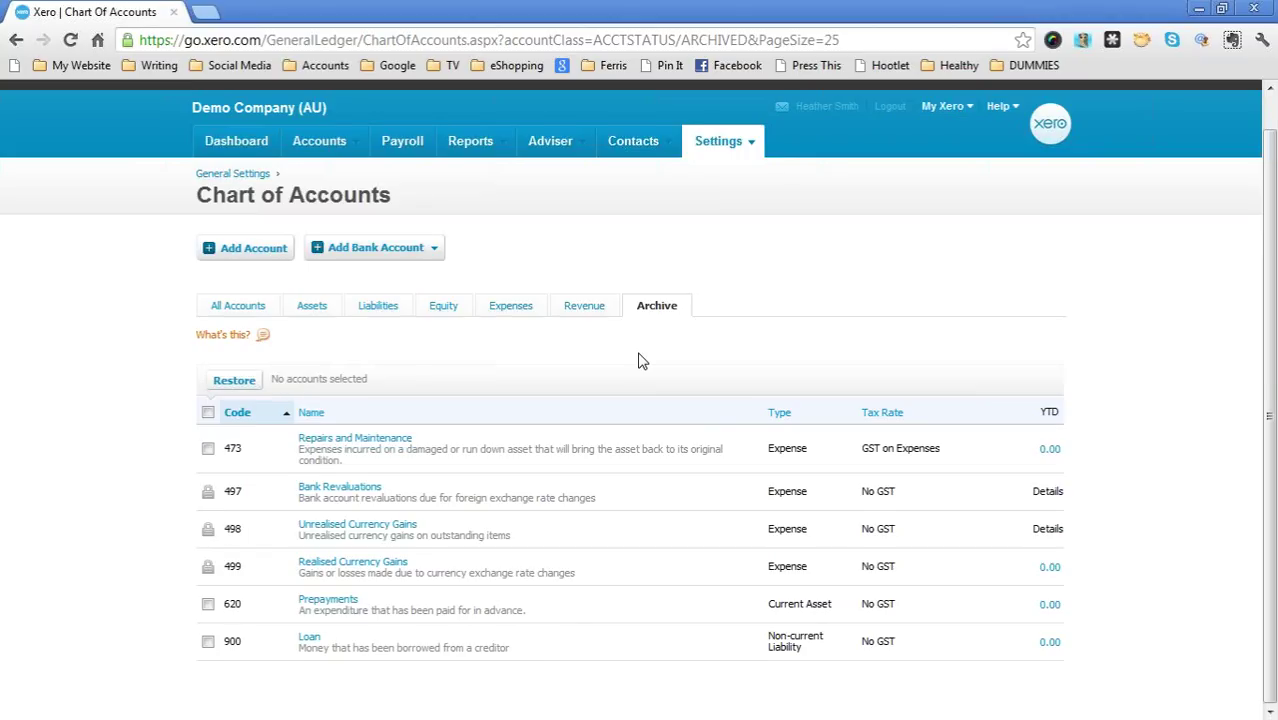
scroll(642, 361, up, 1)
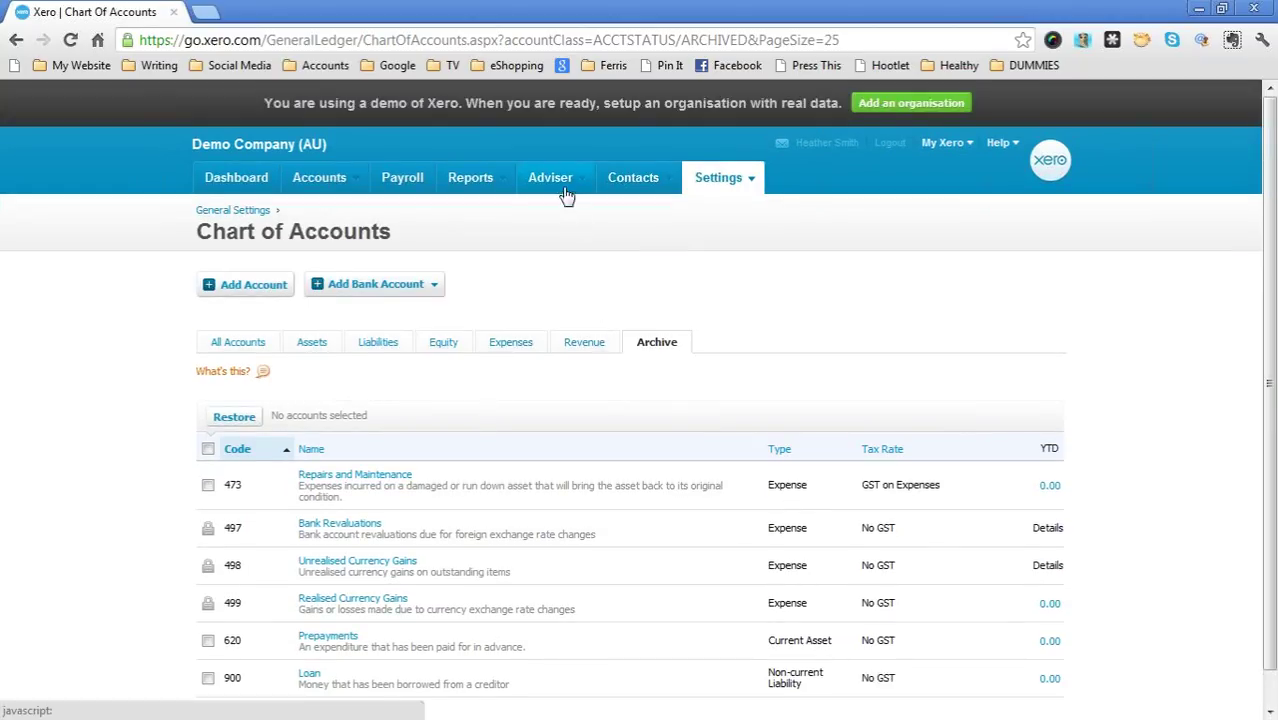
Look over the Adviser options, and view the organisation's Users page from General Settings
mouse_move(576, 190)
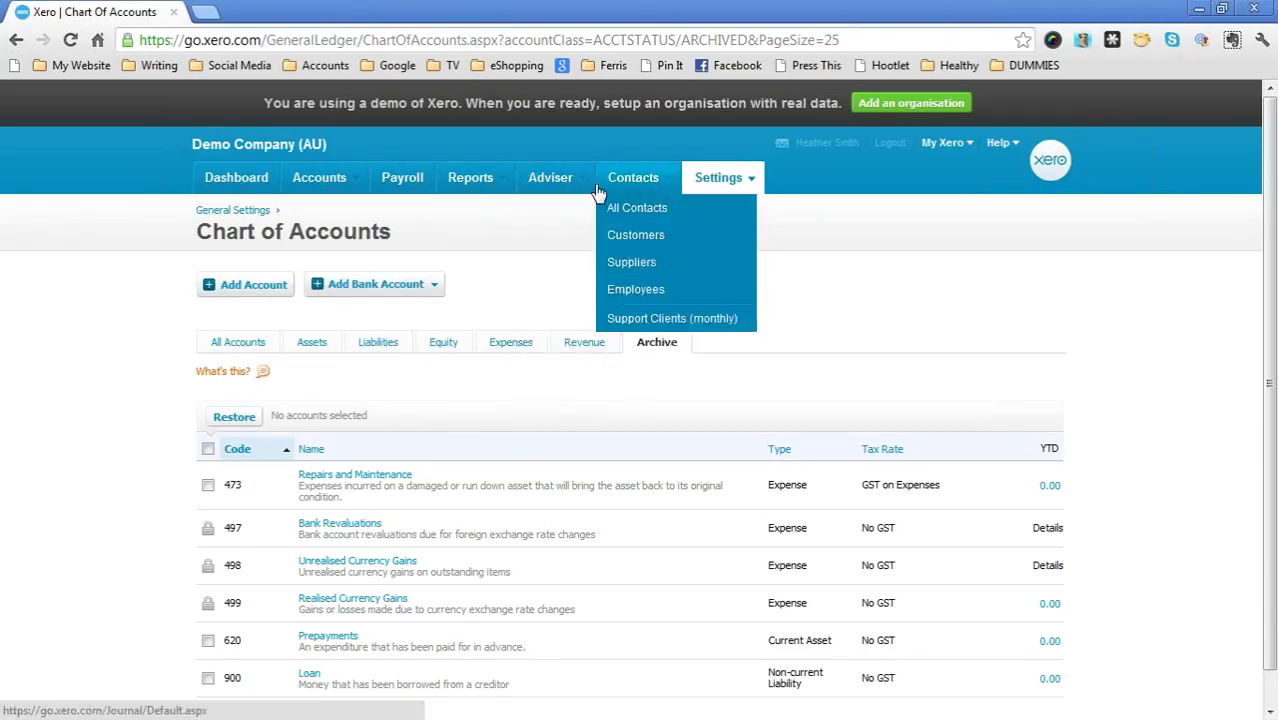
mouse_move(545, 177)
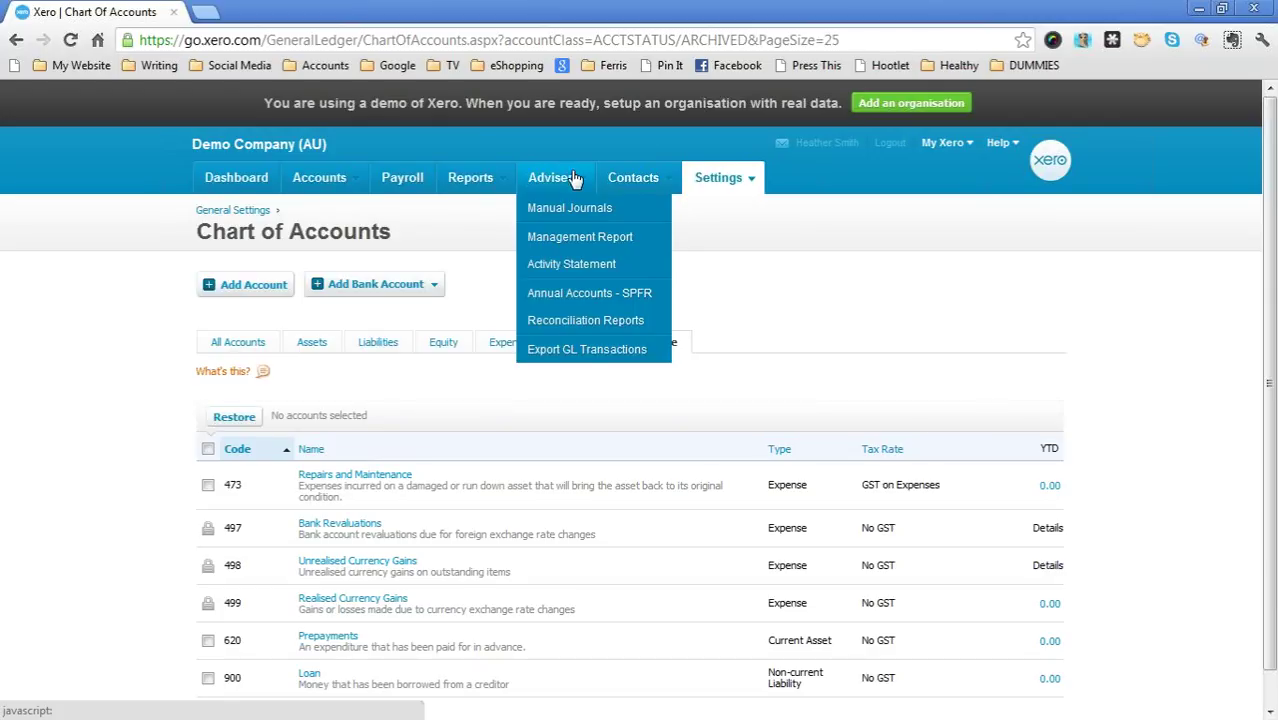
mouse_move(753, 187)
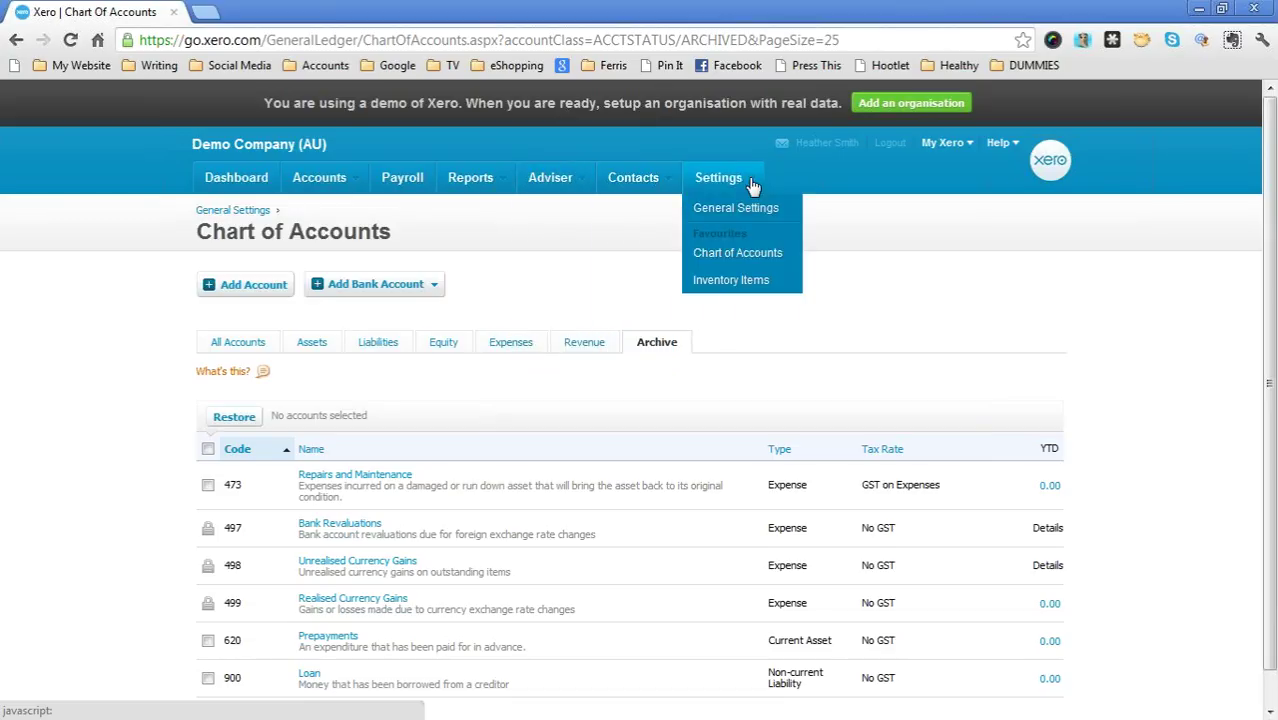
click(734, 207)
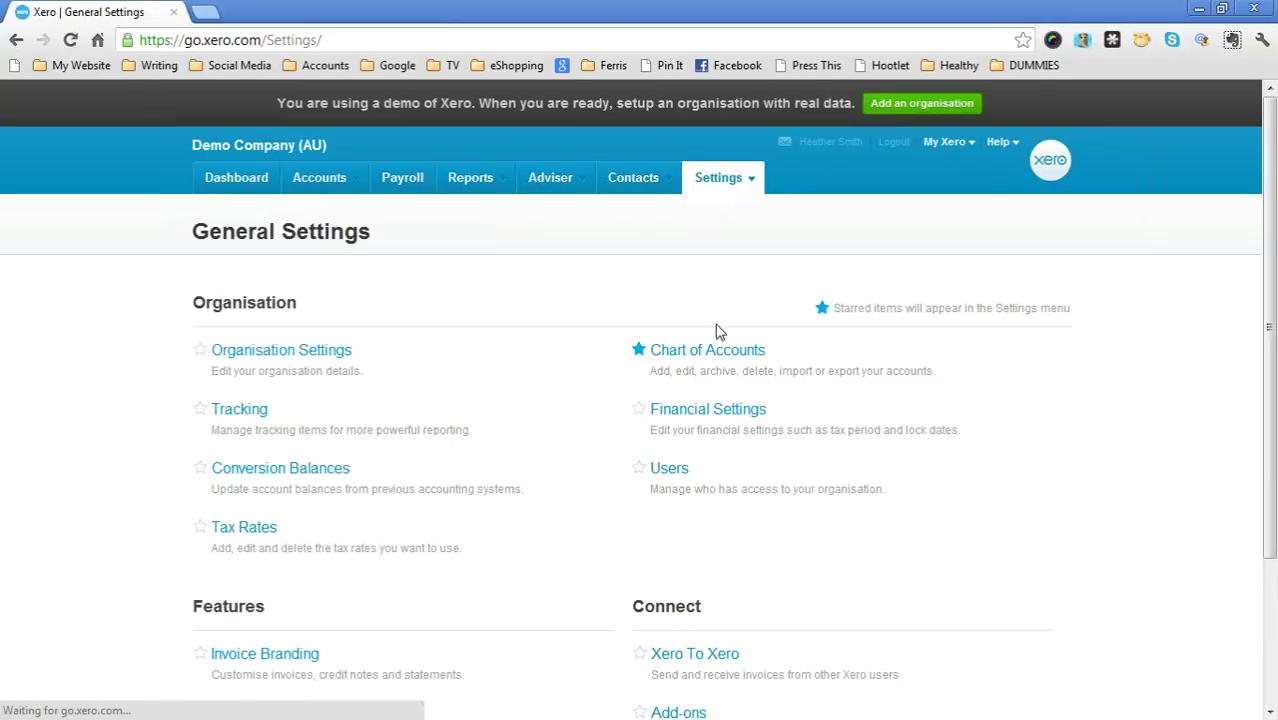
click(670, 470)
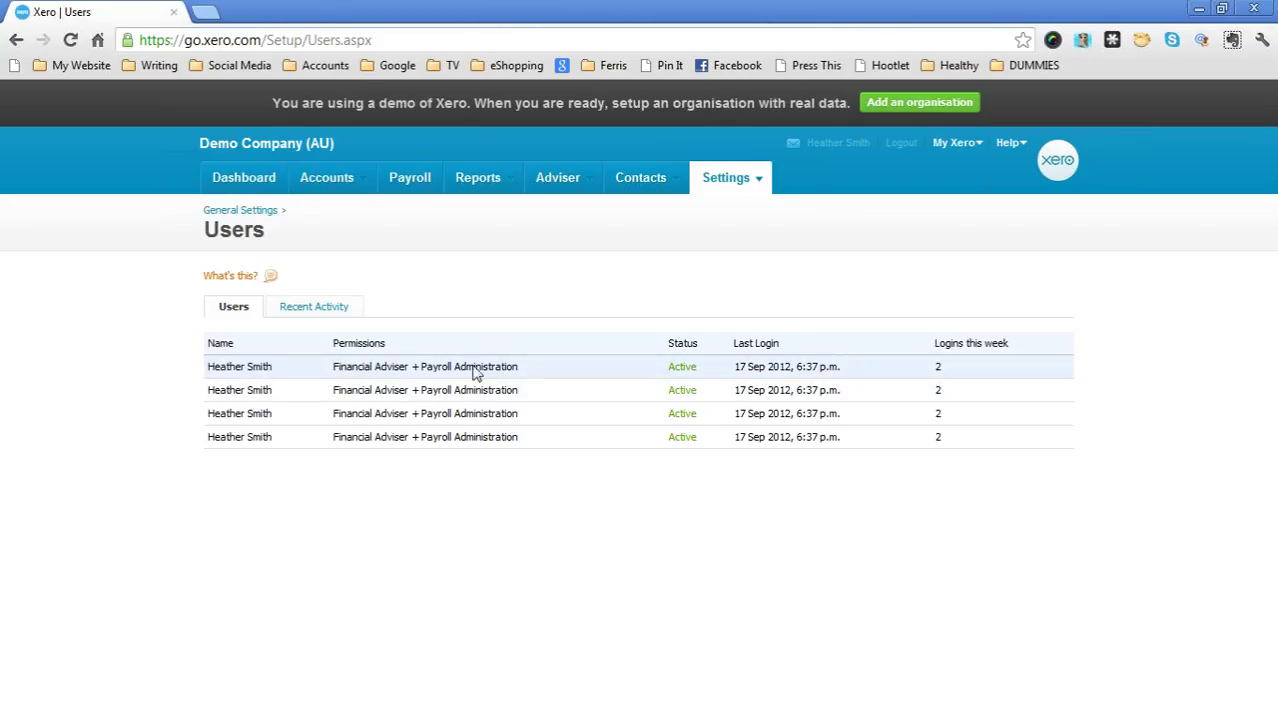
Return to General Settings, review its organisation, feature and connection options, and open Organisation Settings
click(565, 185)
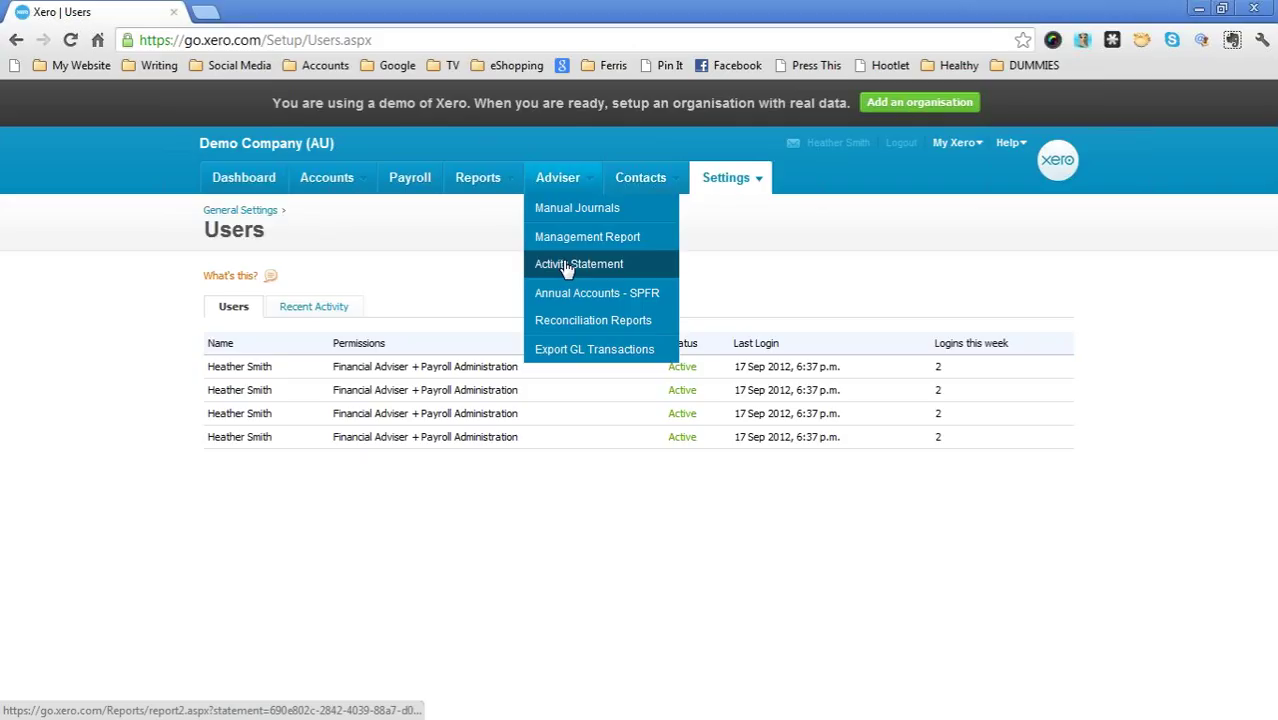
click(748, 180)
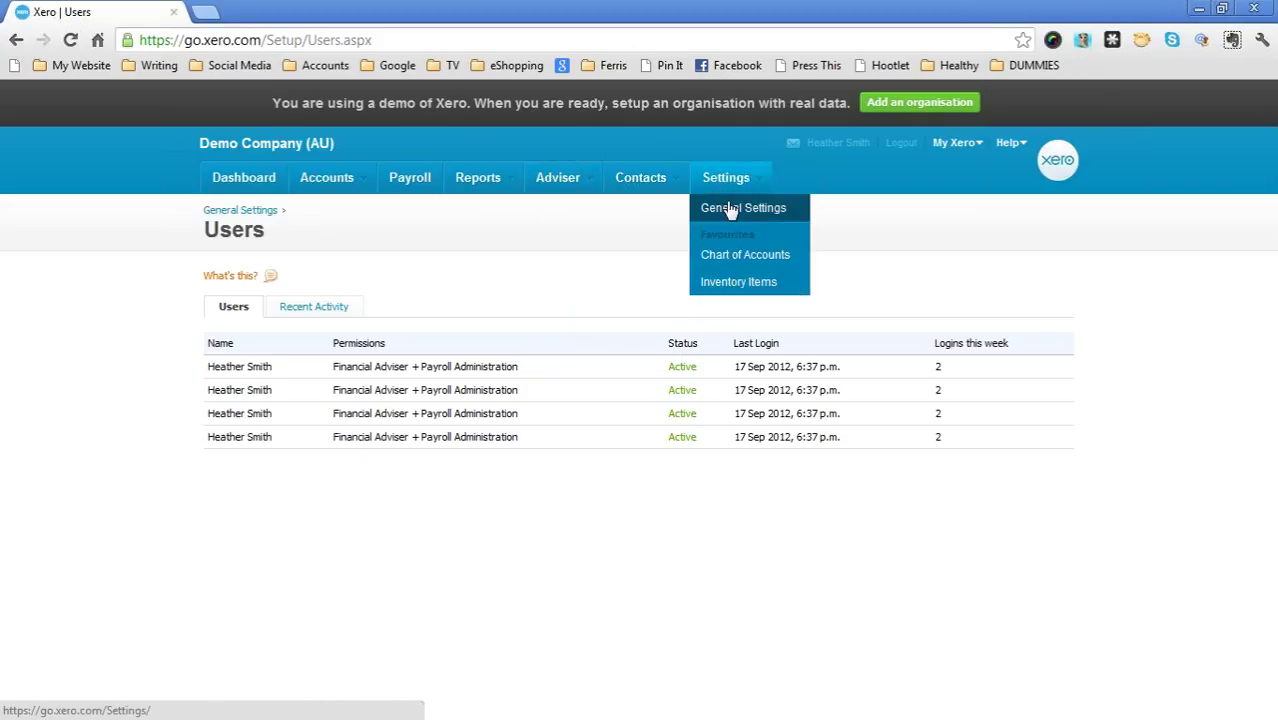
click(730, 209)
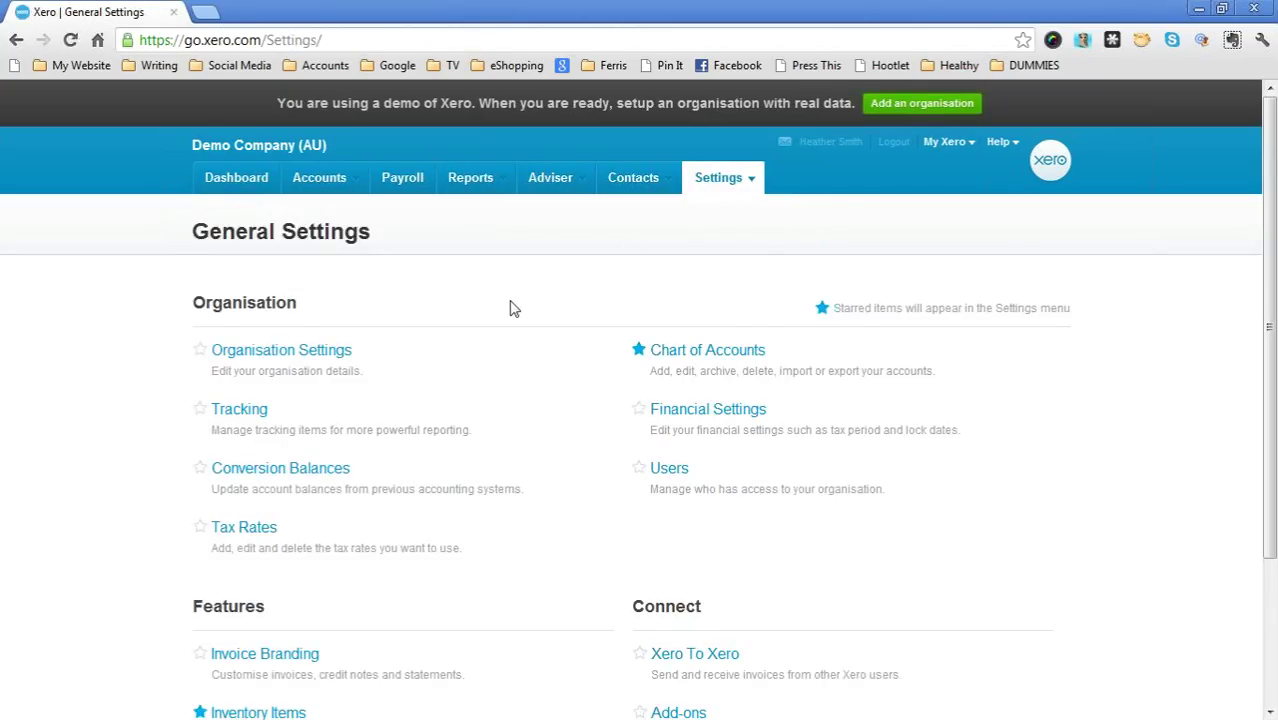
scroll(512, 308, down, 2)
scroll(509, 309, down, 2)
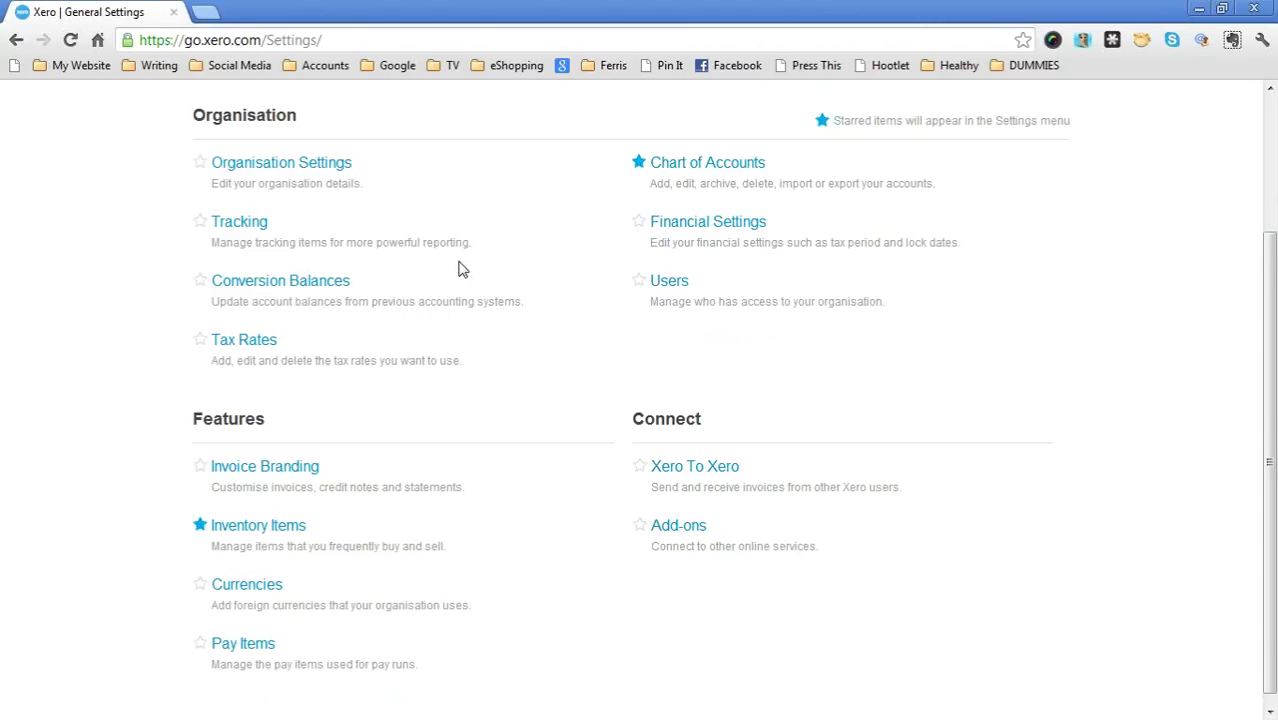
click(333, 172)
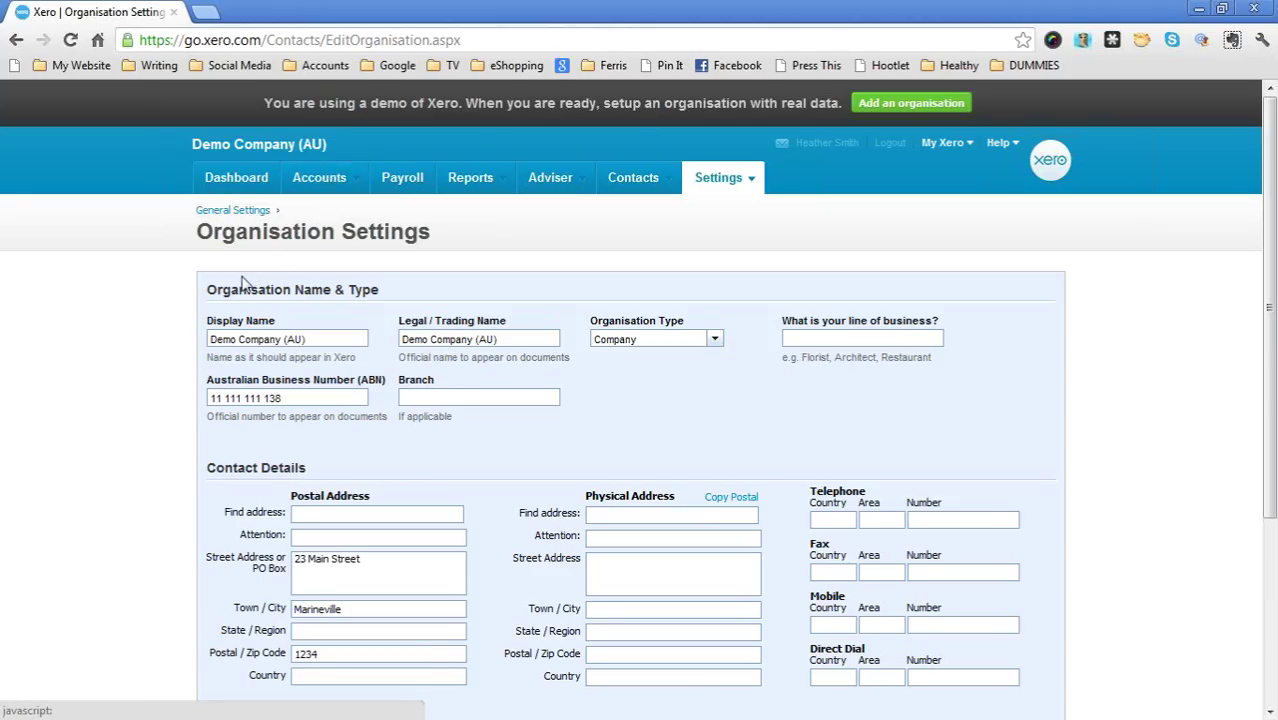
Look over the organisation's name and type, contact details and contact links in Organisation Settings
scroll(241, 282, down, 2)
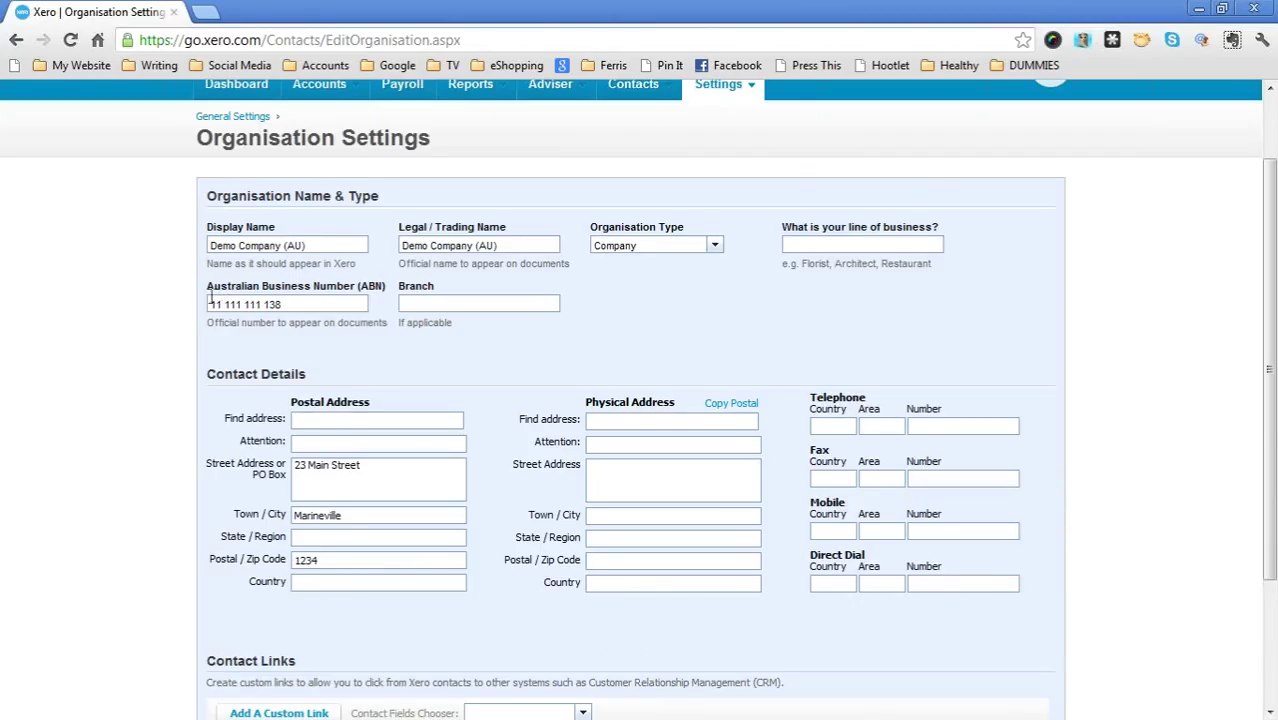
scroll(422, 325, down, 4)
scroll(423, 330, up, 4)
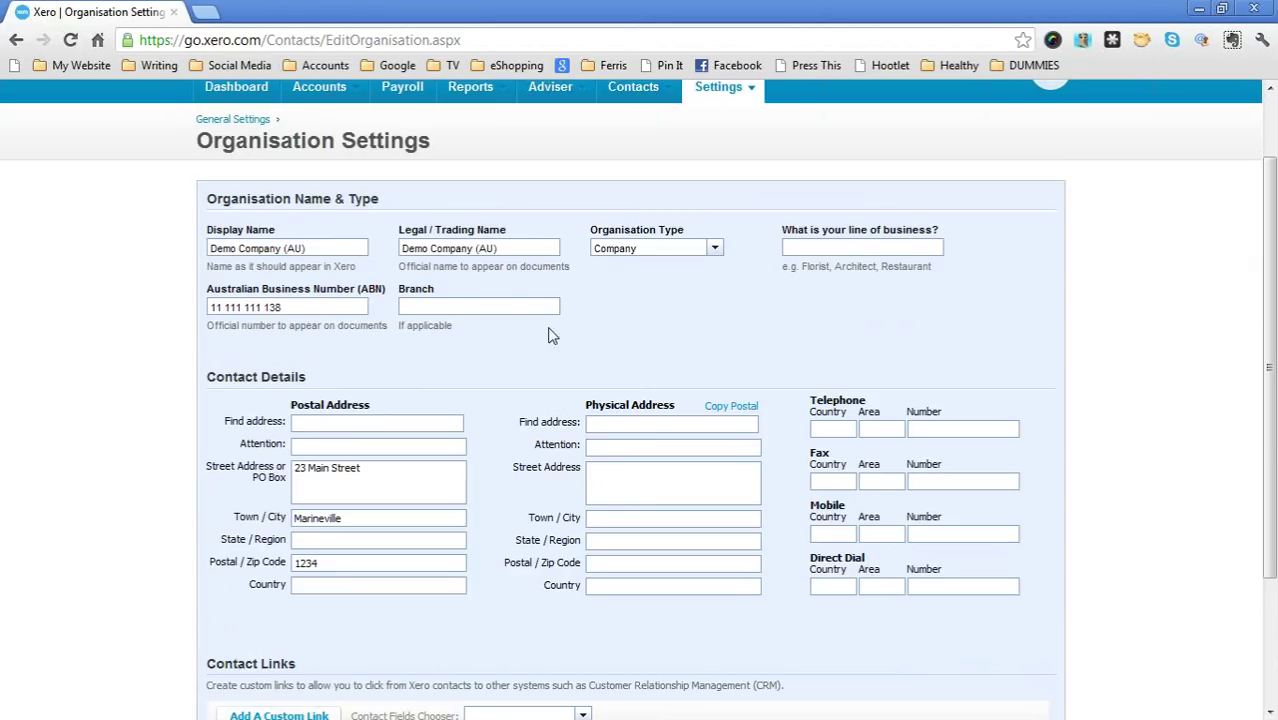
scroll(552, 336, down, 4)
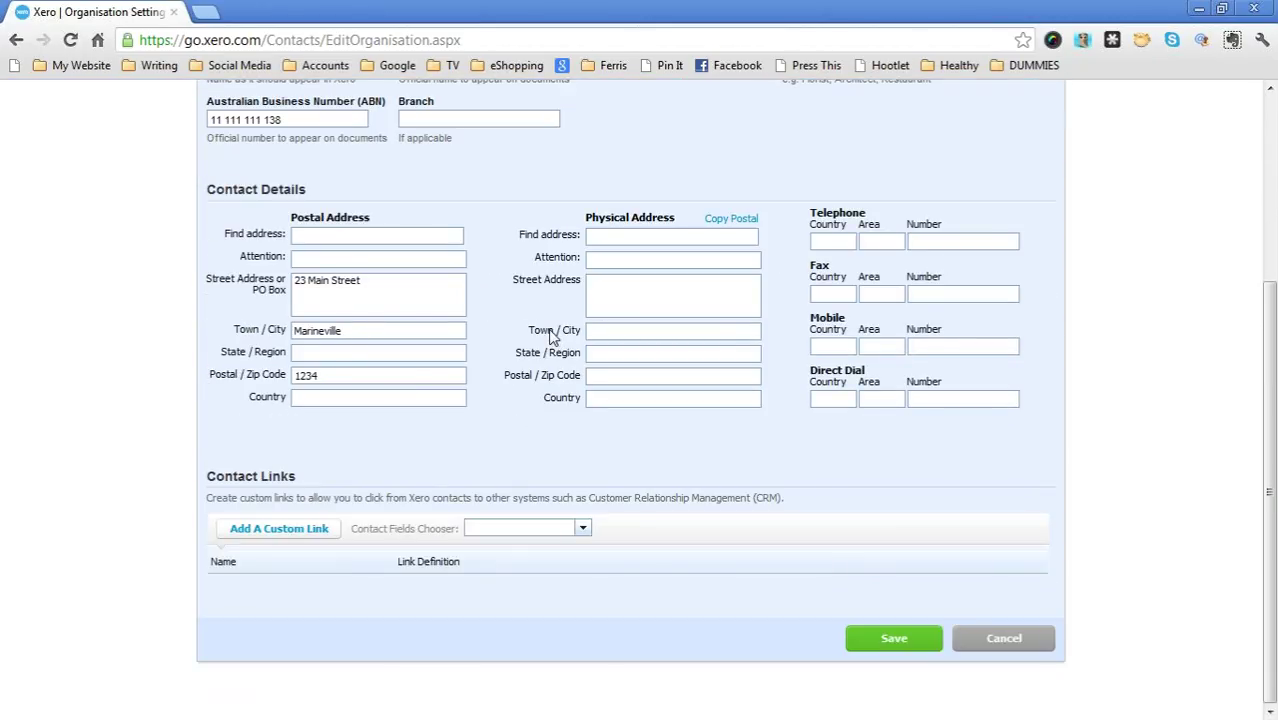
scroll(552, 336, up, 6)
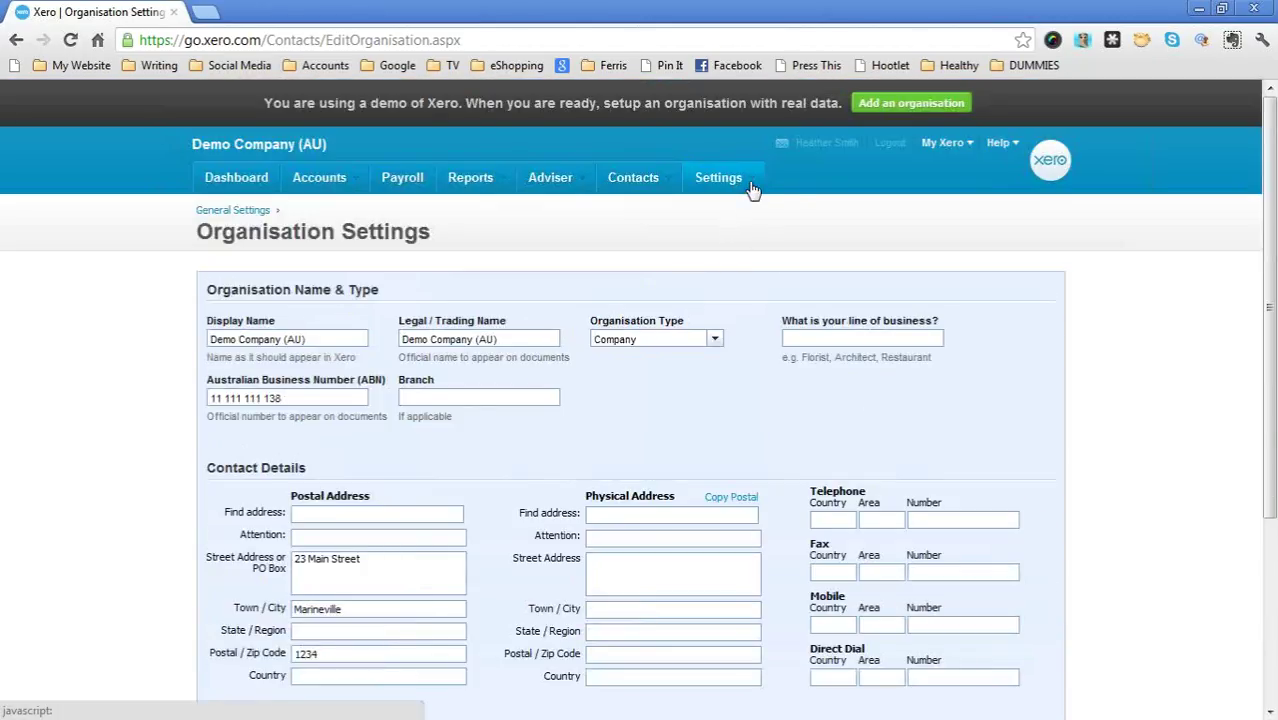
Return to General Settings, look over its organisation and feature options, and open Financial Settings
click(750, 190)
click(740, 207)
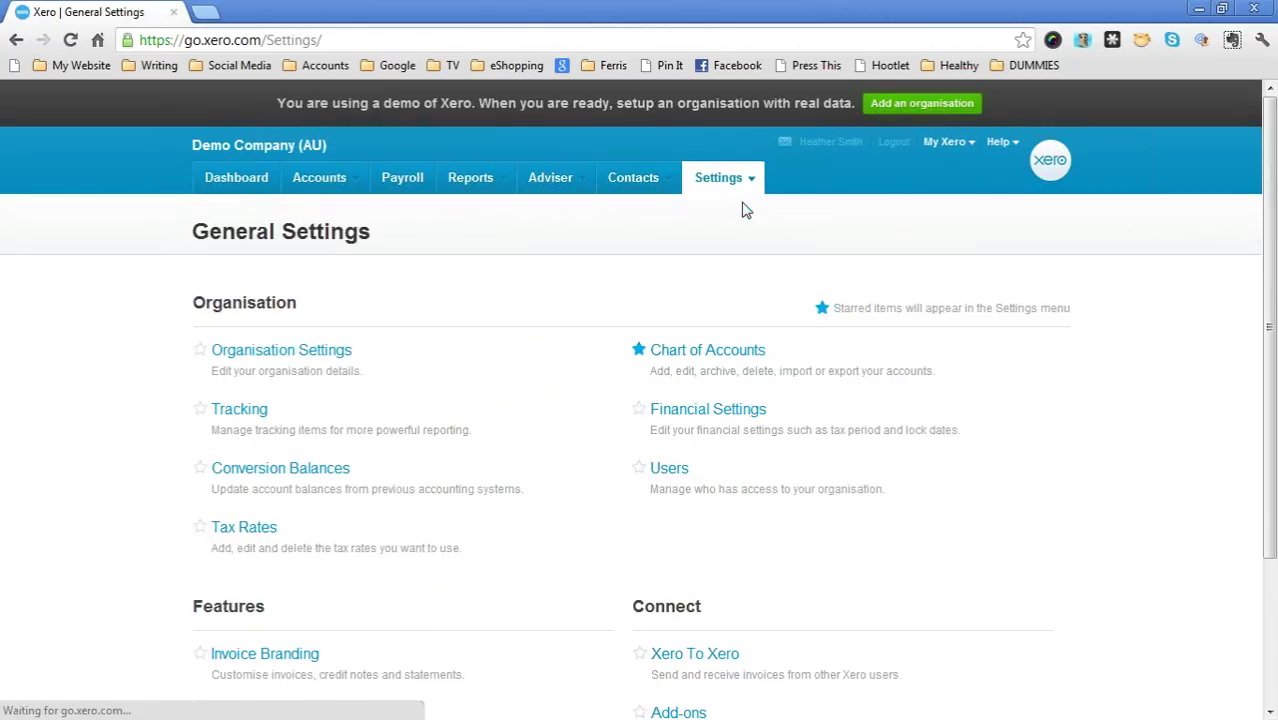
scroll(251, 443, down, 4)
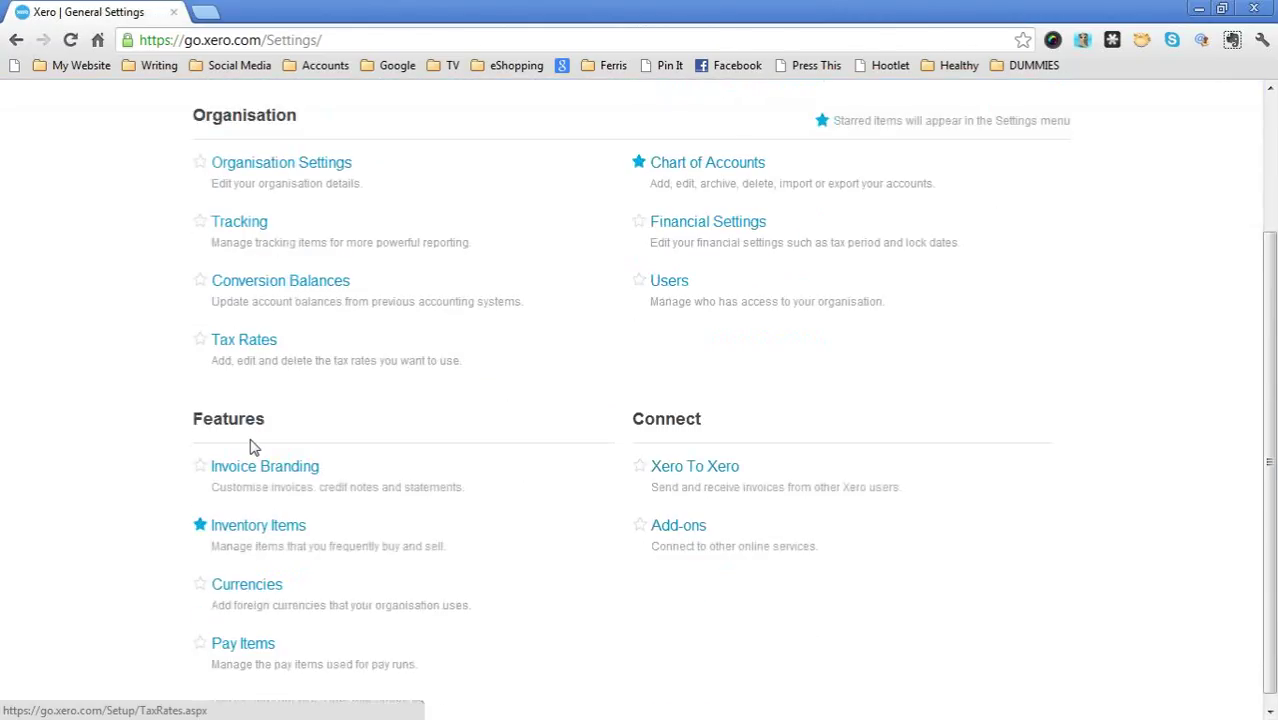
scroll(251, 447, down, 1)
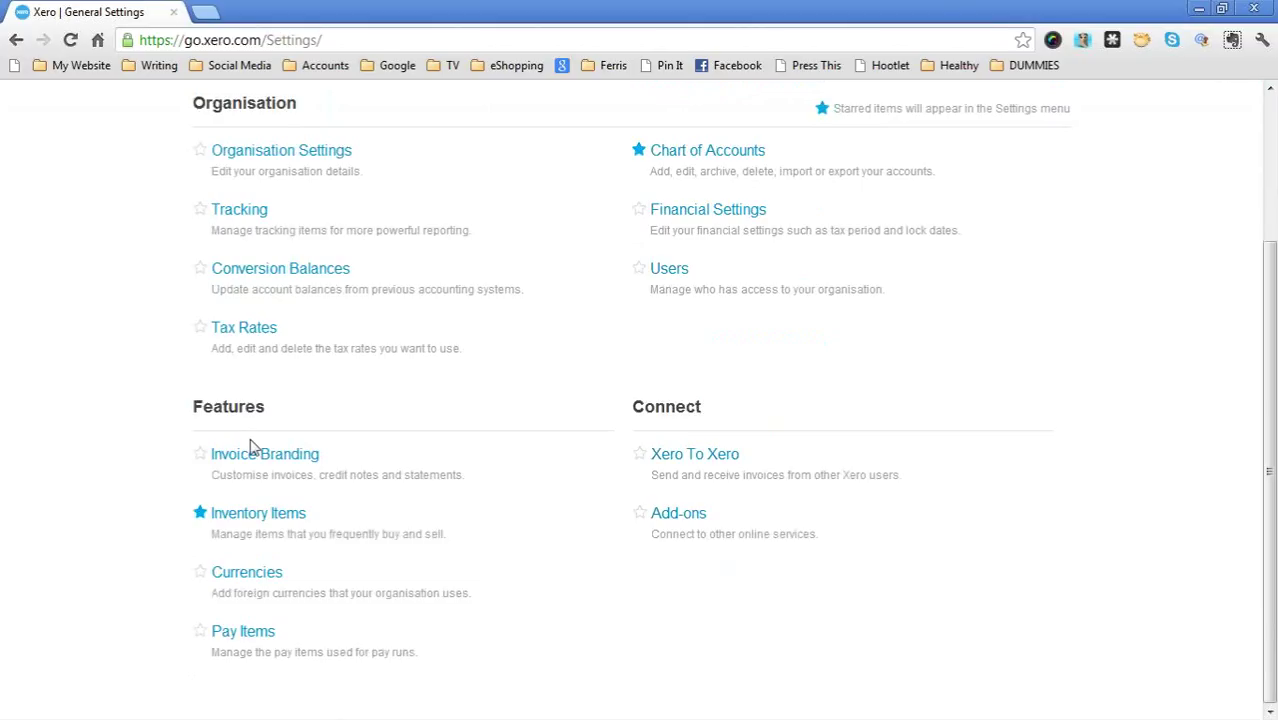
click(720, 212)
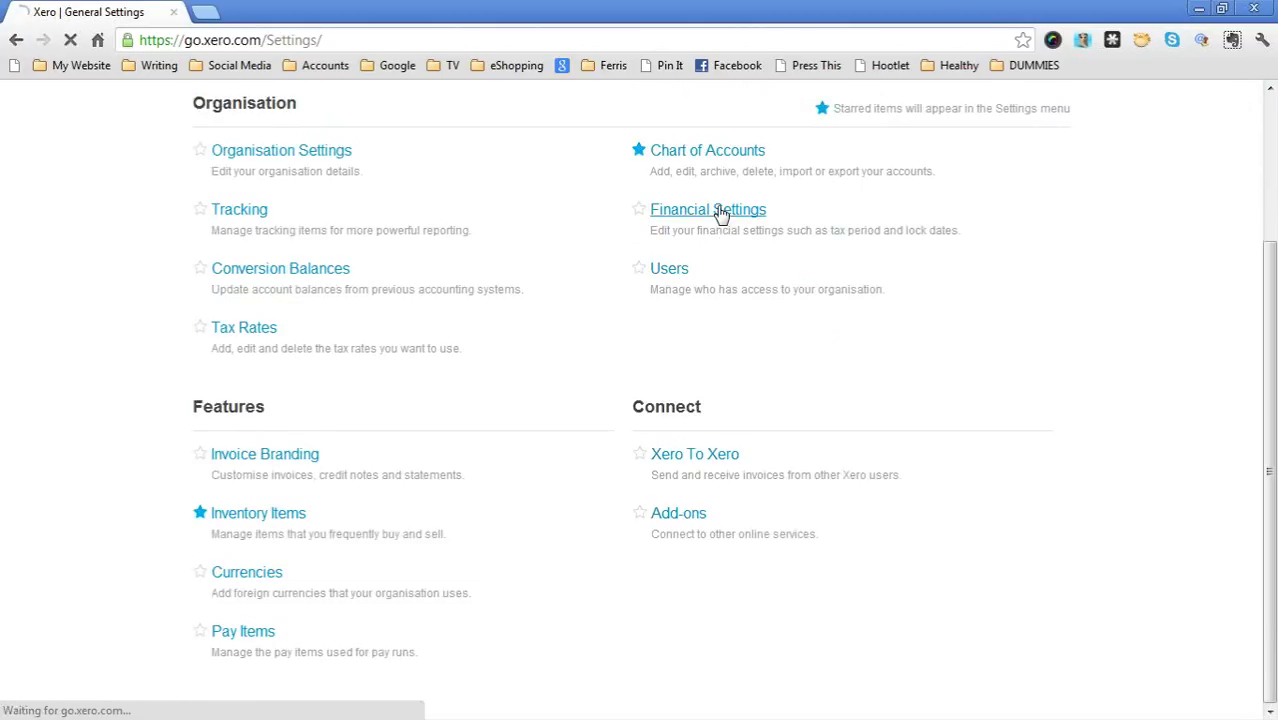
Check the choices for GST accounting method, PAYG withheld period and PAYG income tax method, leaving each selection as it is
scroll(582, 310, down, 1)
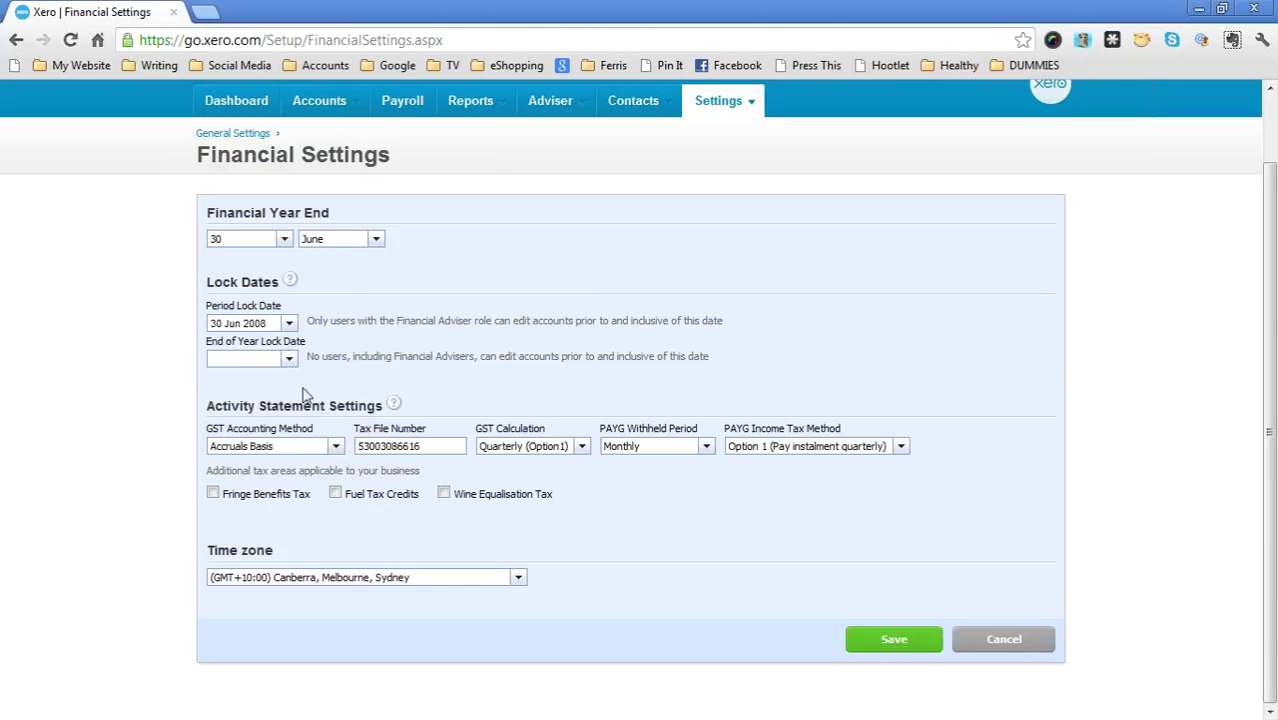
click(338, 447)
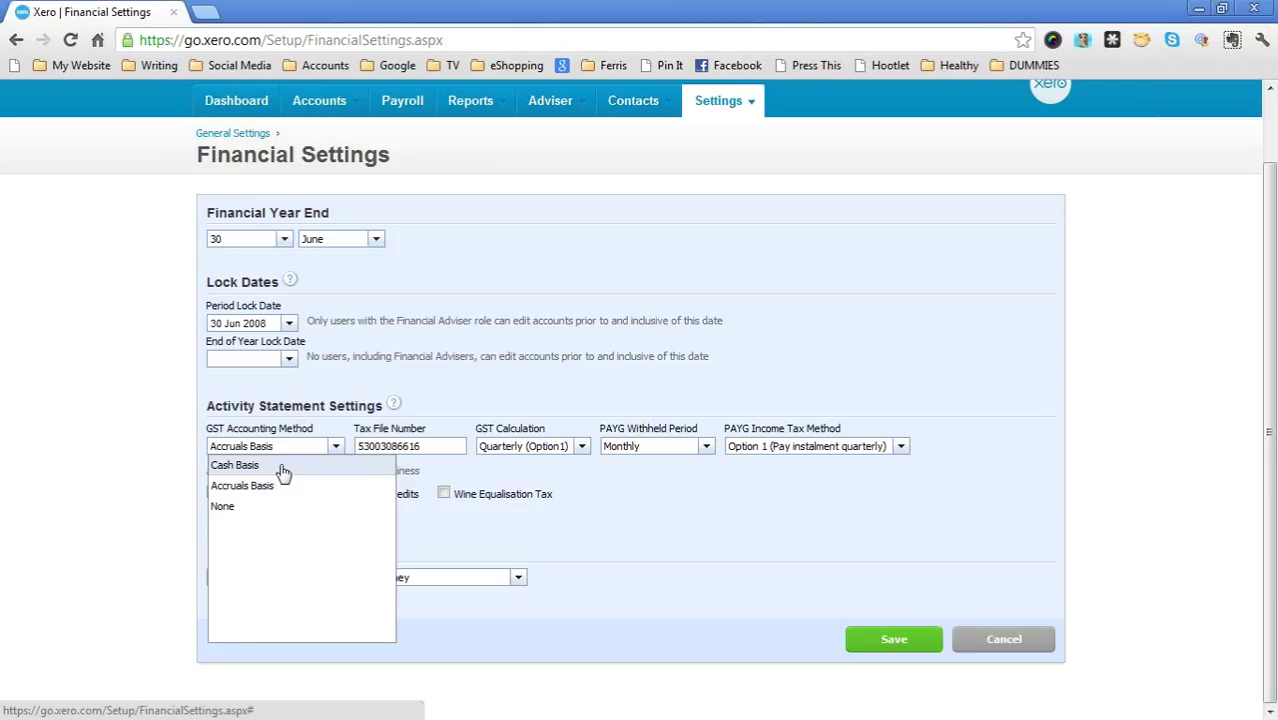
click(378, 388)
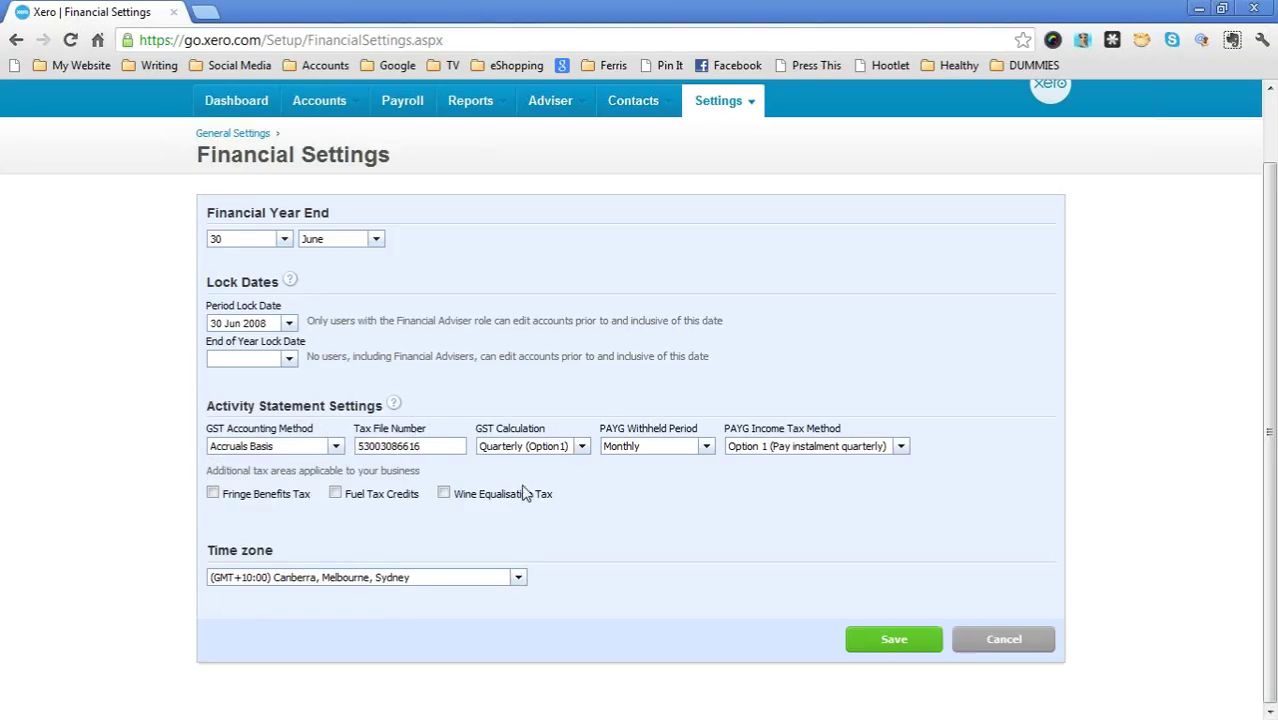
click(706, 449)
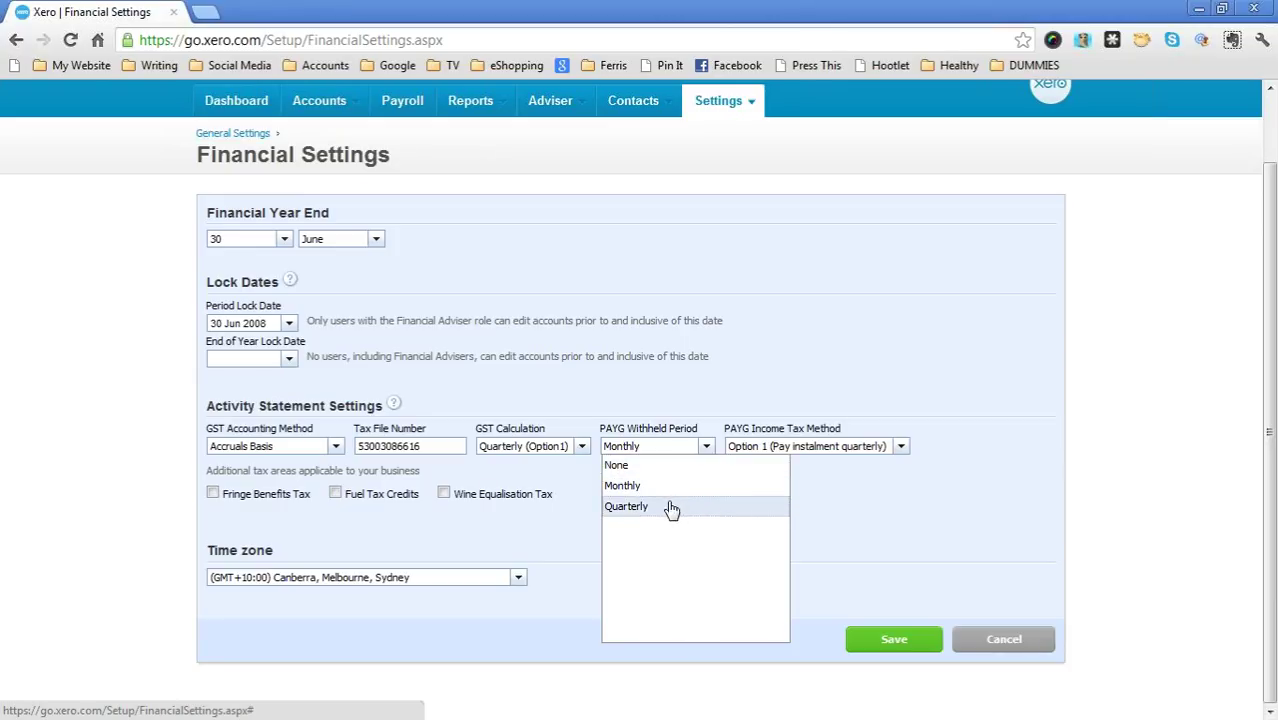
click(938, 487)
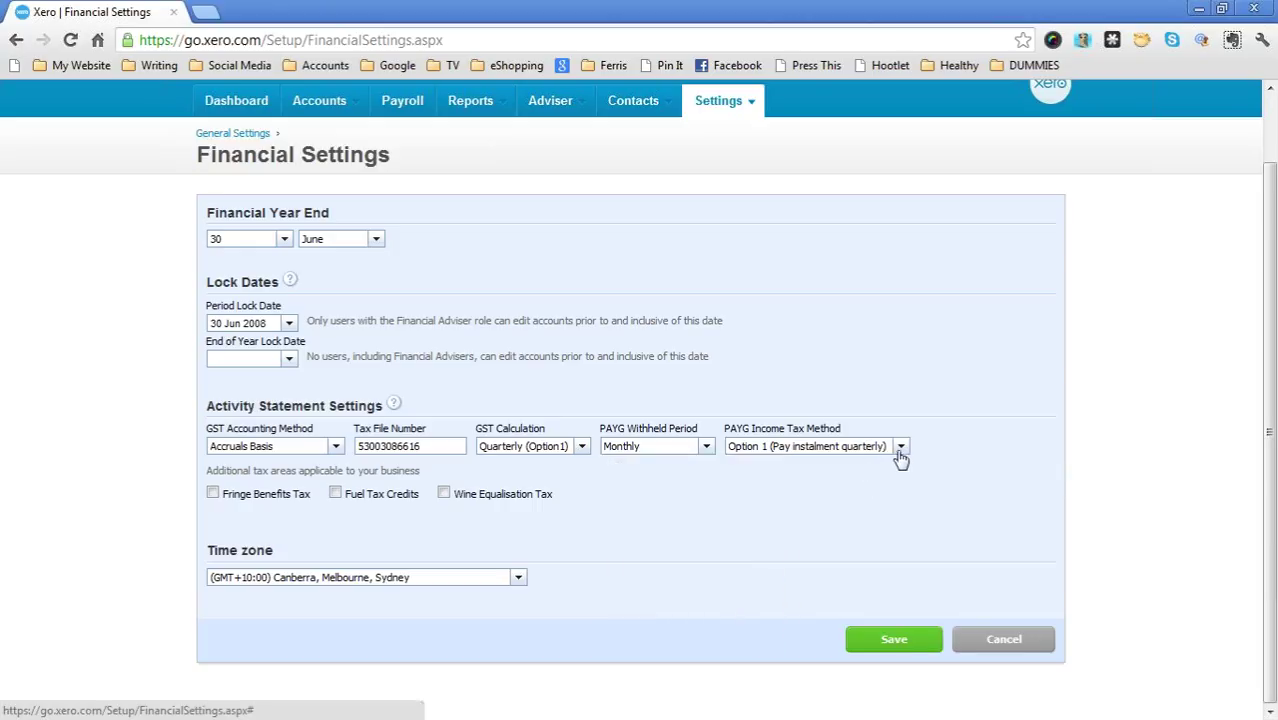
click(900, 452)
click(939, 382)
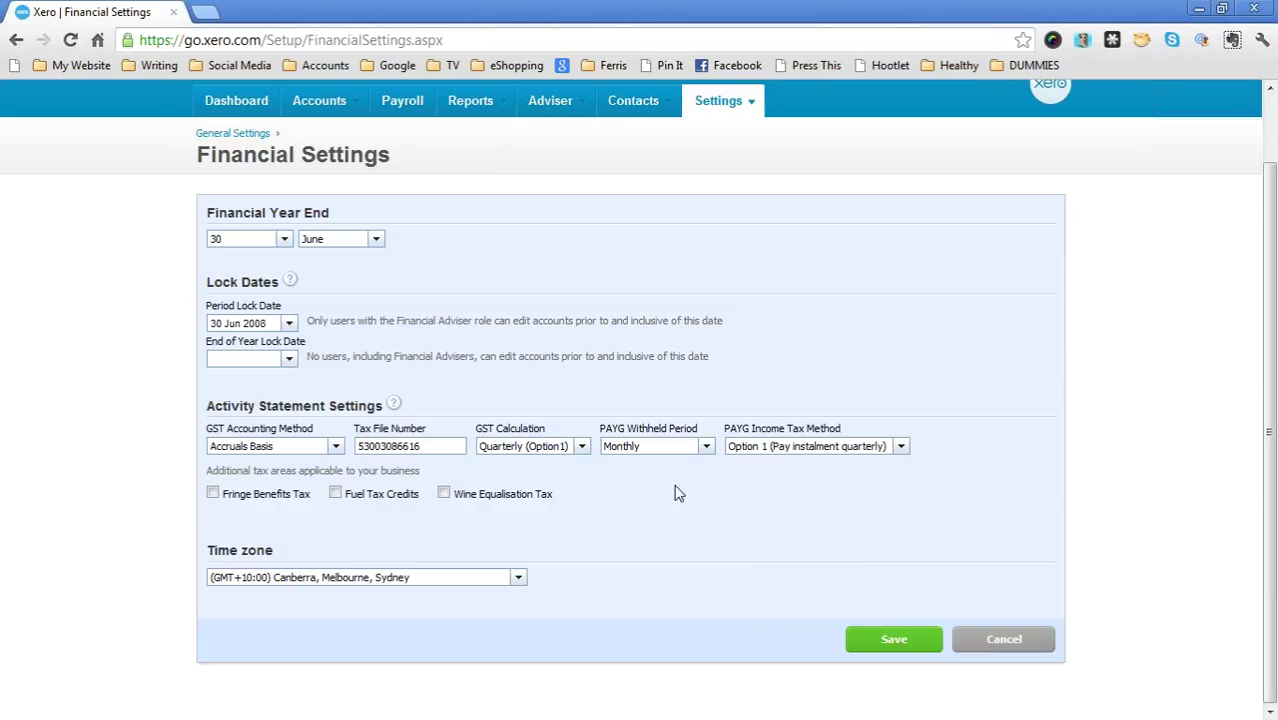
Set the organisation's time zone to (GMT+10:00) Brisbane and save the financial settings
click(519, 581)
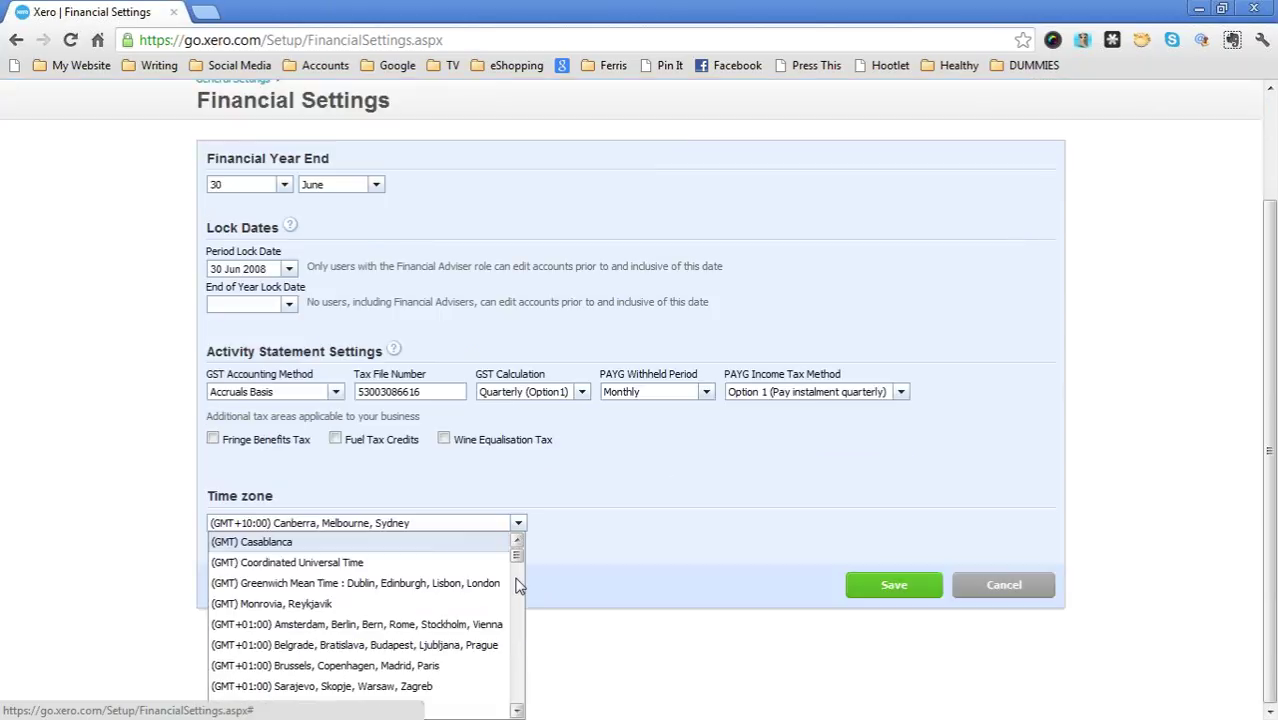
scroll(519, 585, down, 15)
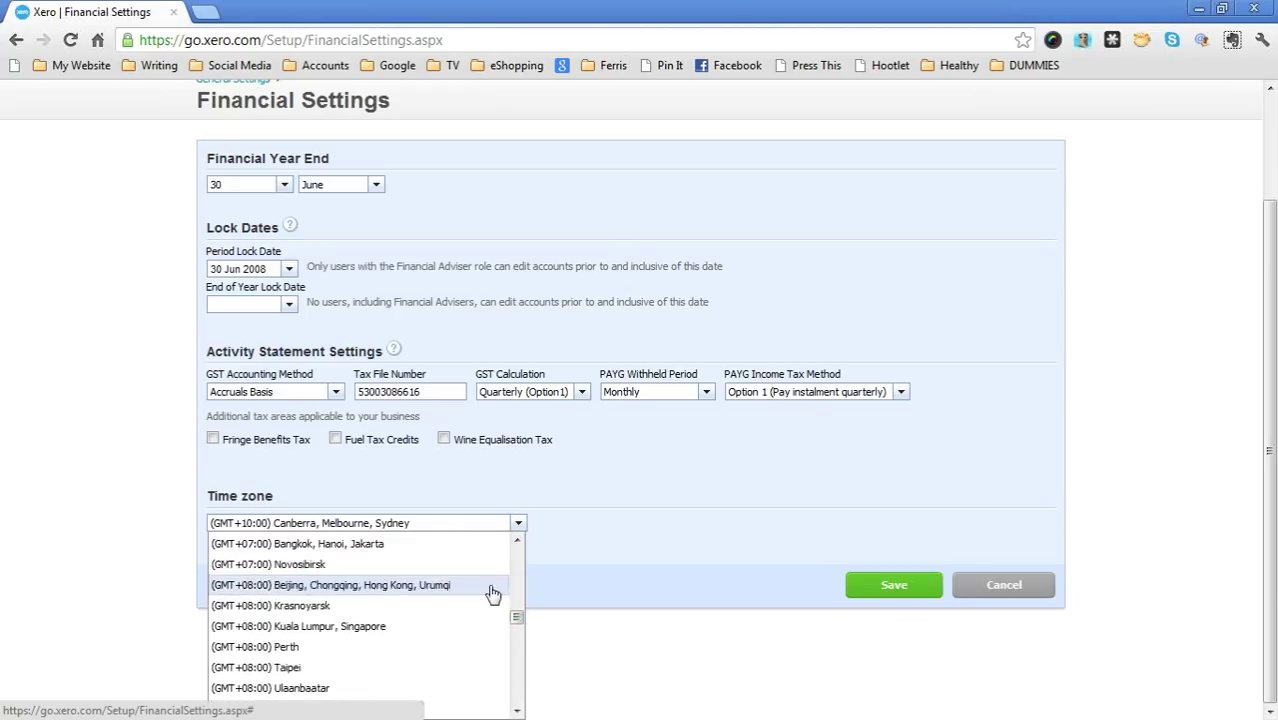
scroll(493, 594, down, 5)
scroll(493, 594, up, 3)
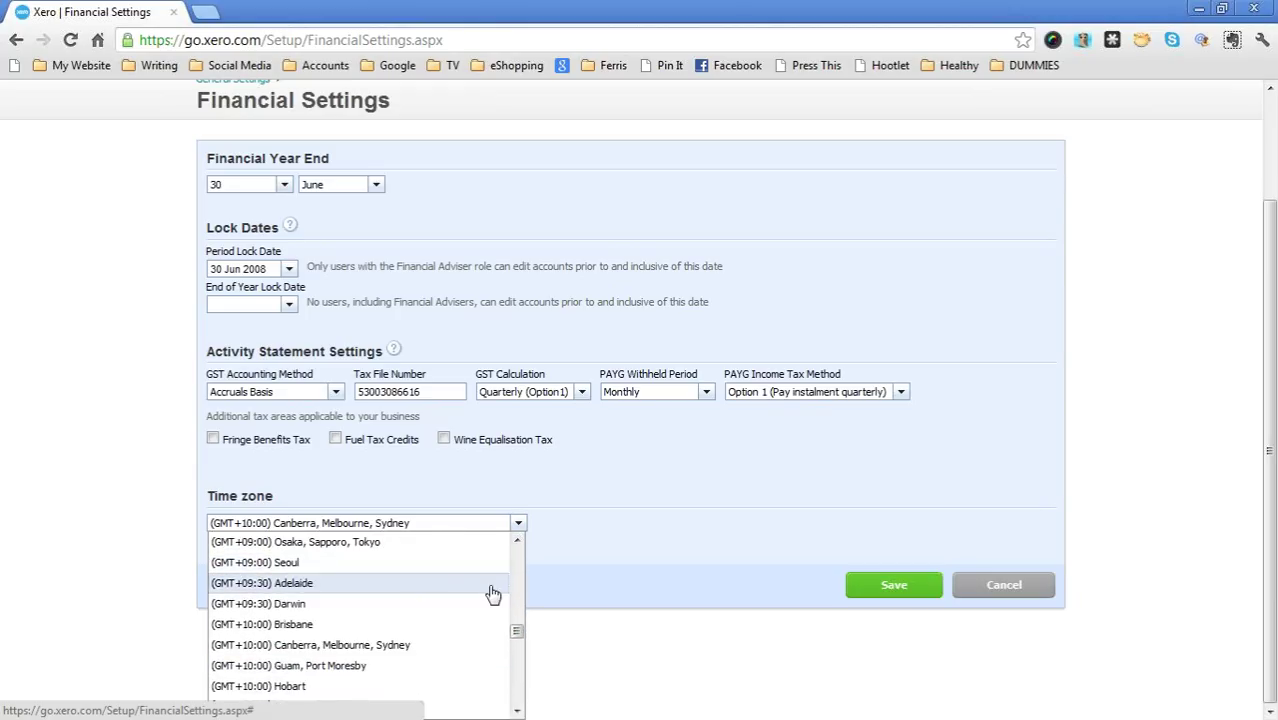
click(380, 625)
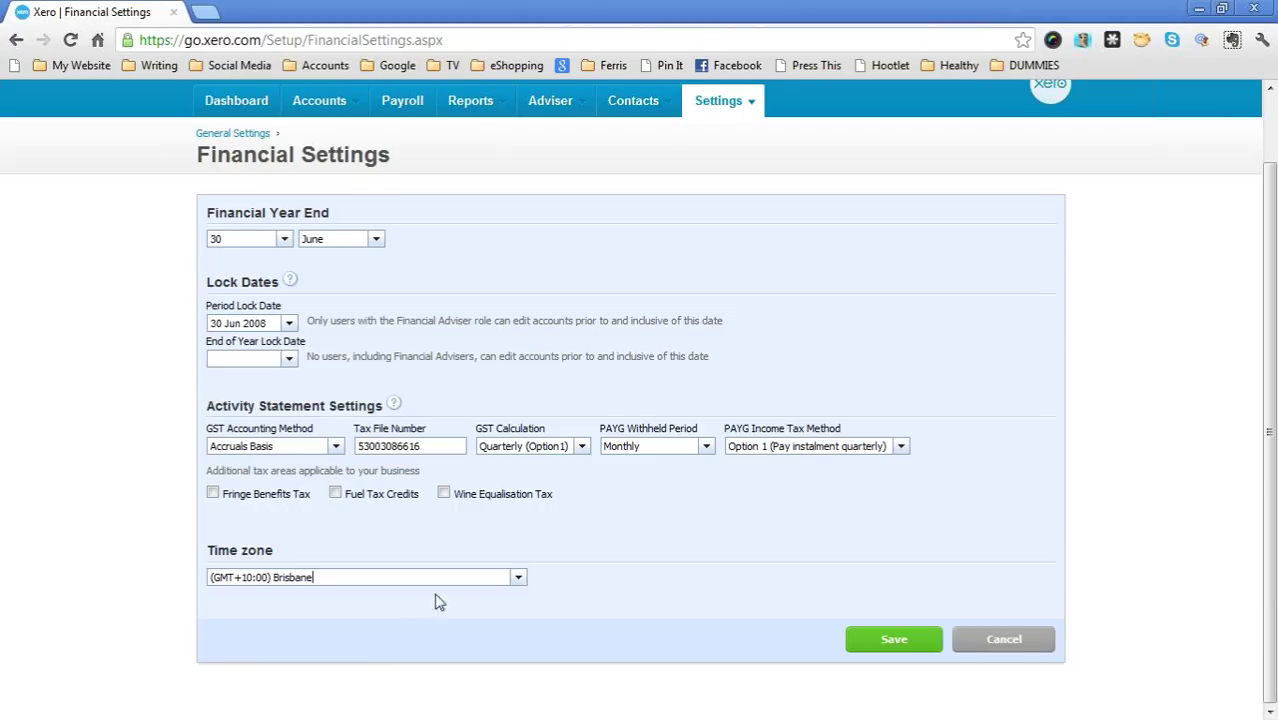
click(894, 638)
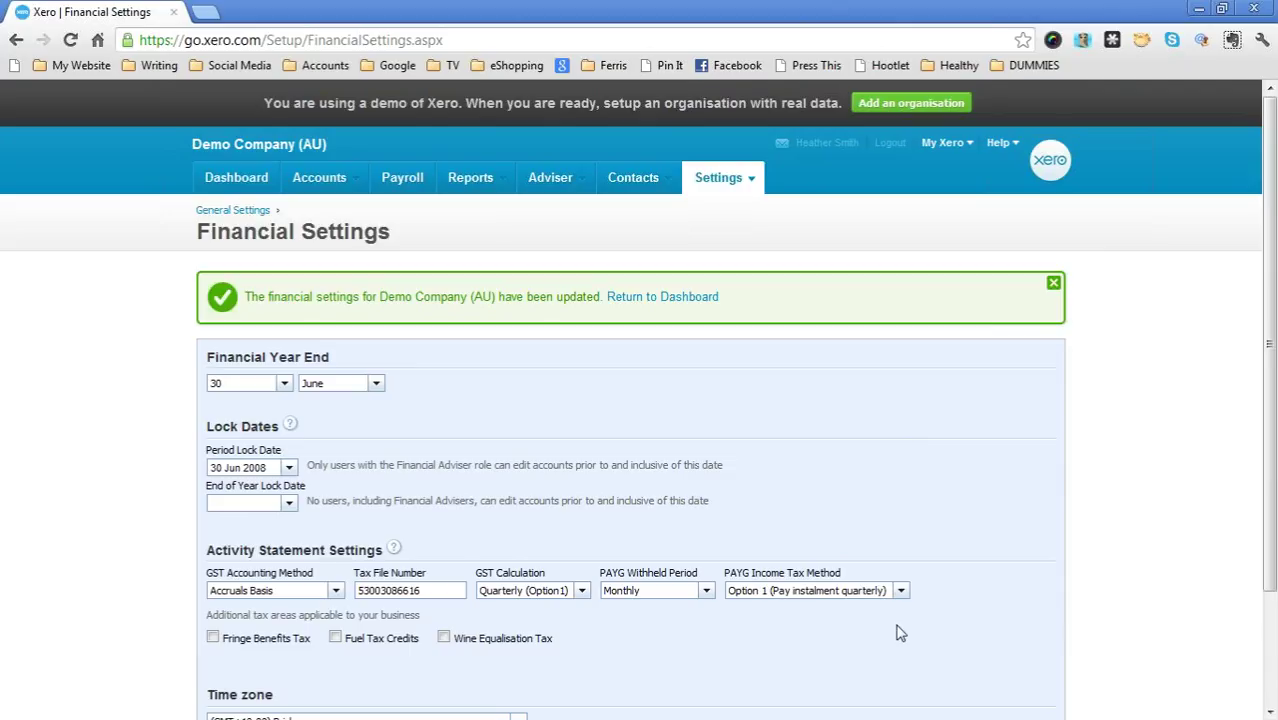
Open the adviser's Activity Statement report and bring its period and statement options into view
click(566, 184)
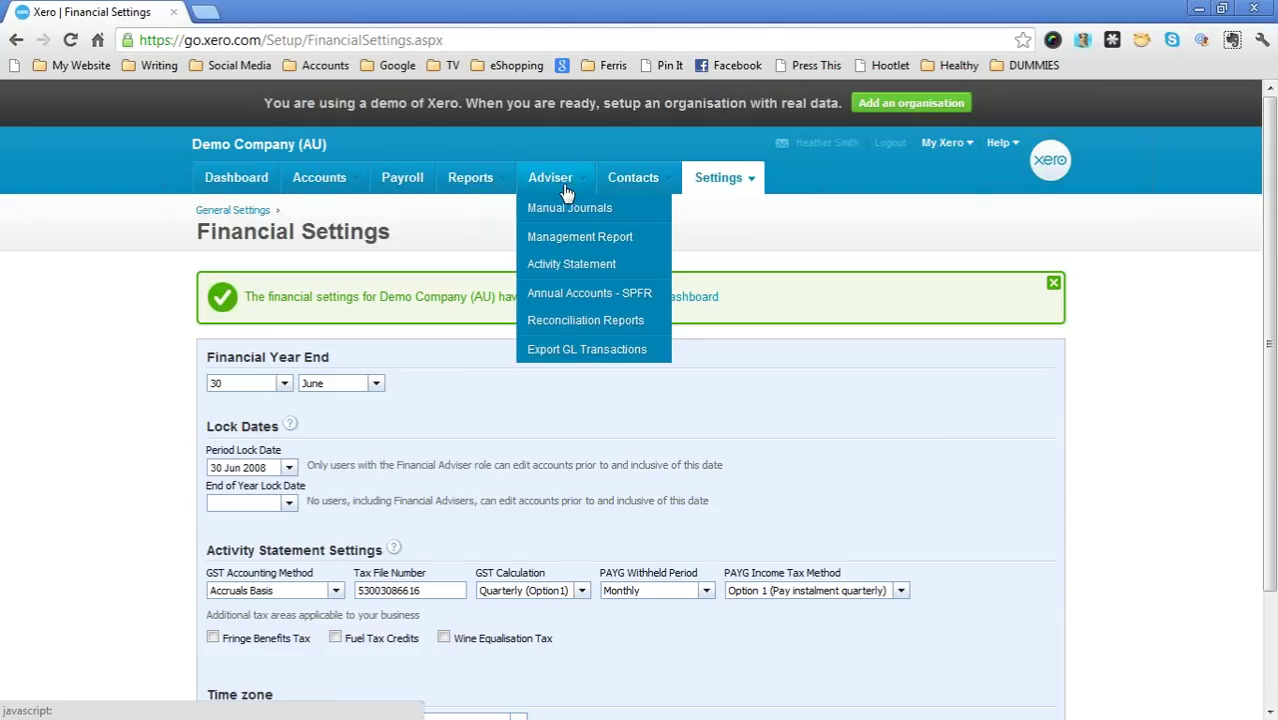
click(569, 264)
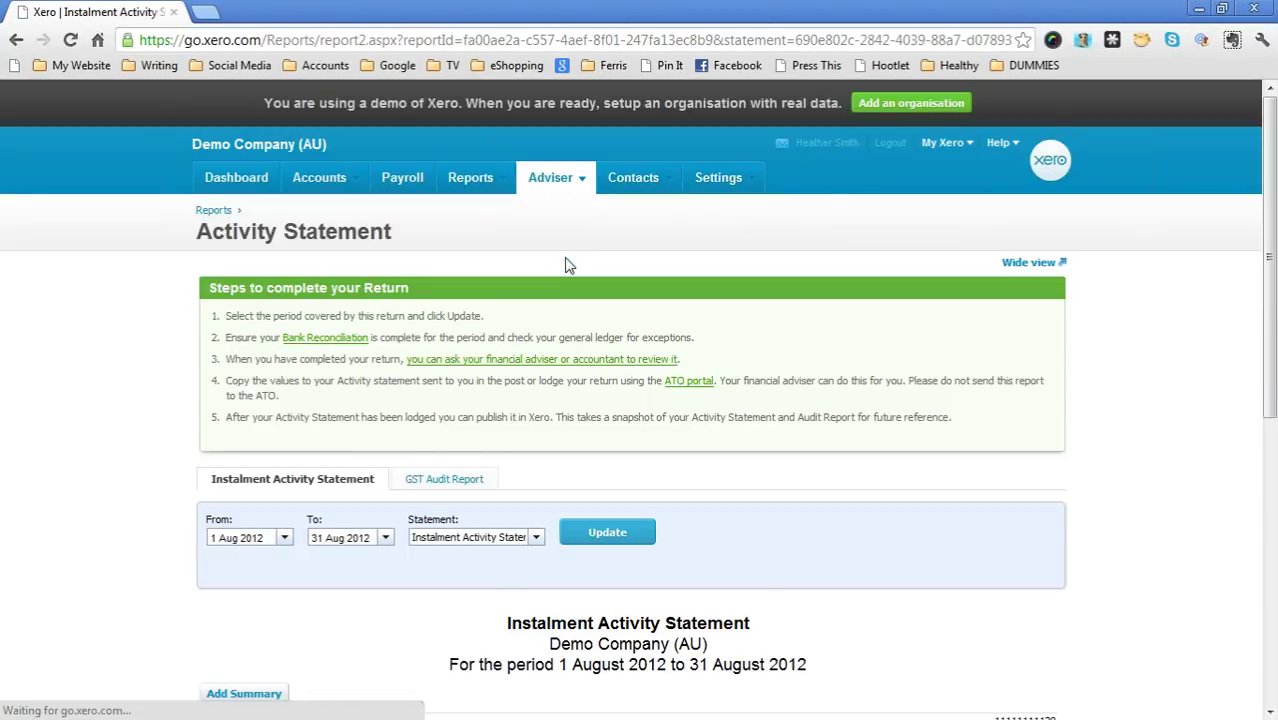
scroll(566, 264, down, 1)
scroll(566, 264, down, 1)
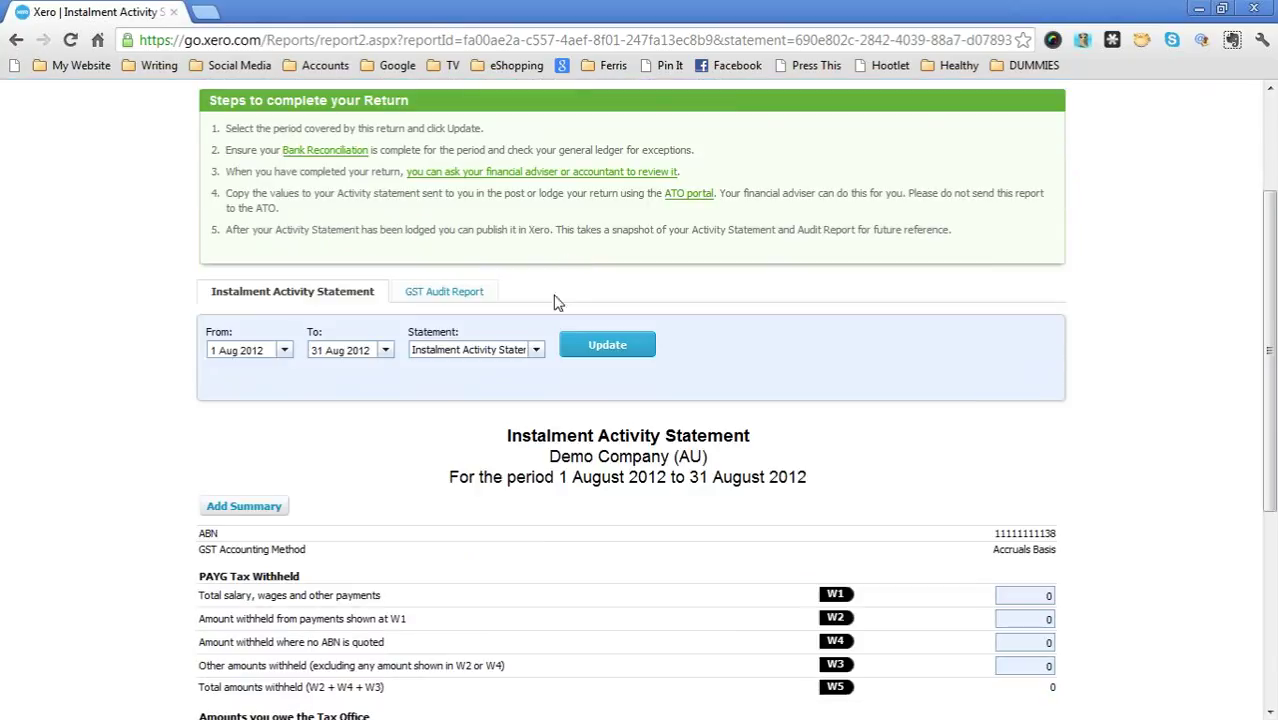
Set the activity statement period from 1 Jul 2012 to 30 Sep 2012
click(284, 350)
click(233, 374)
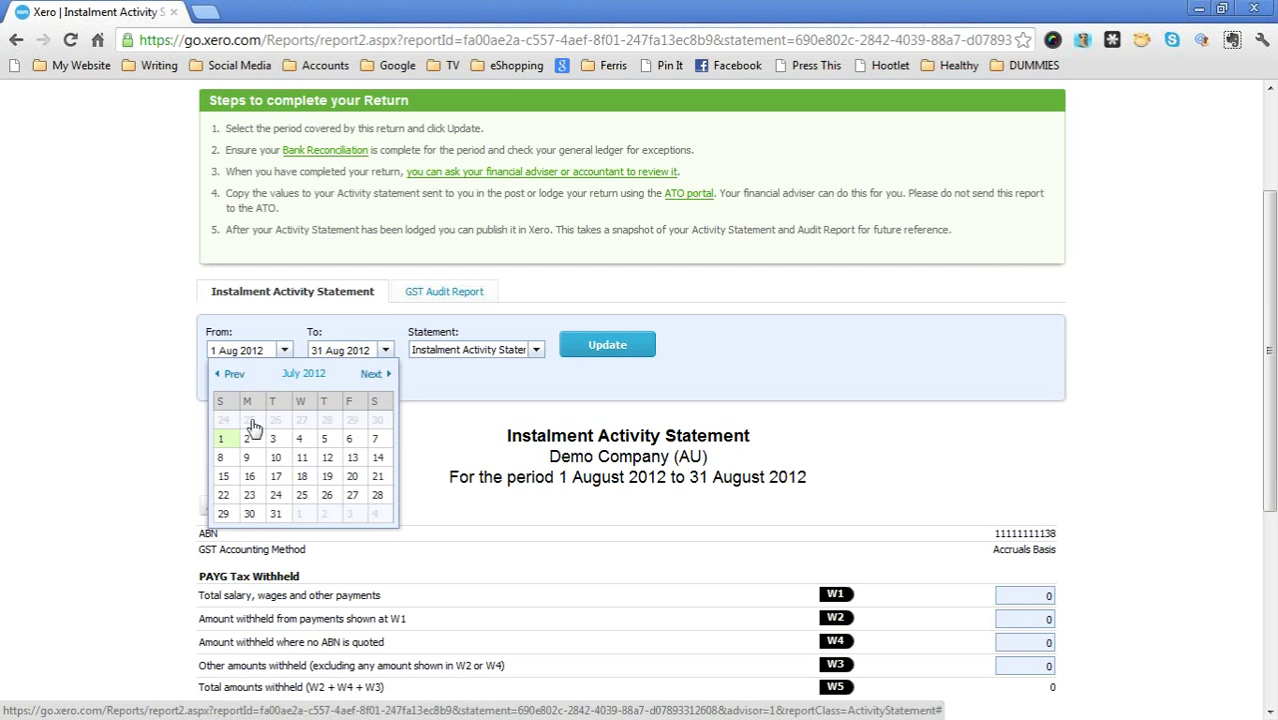
click(222, 440)
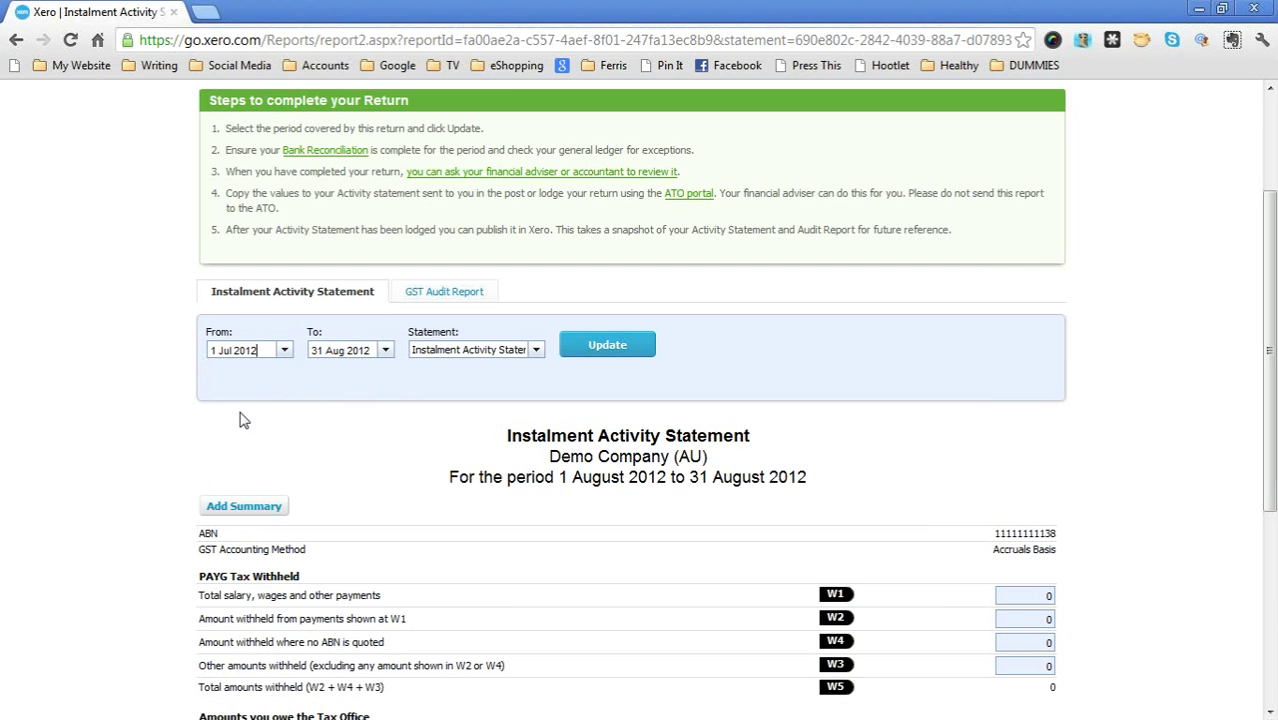
click(386, 351)
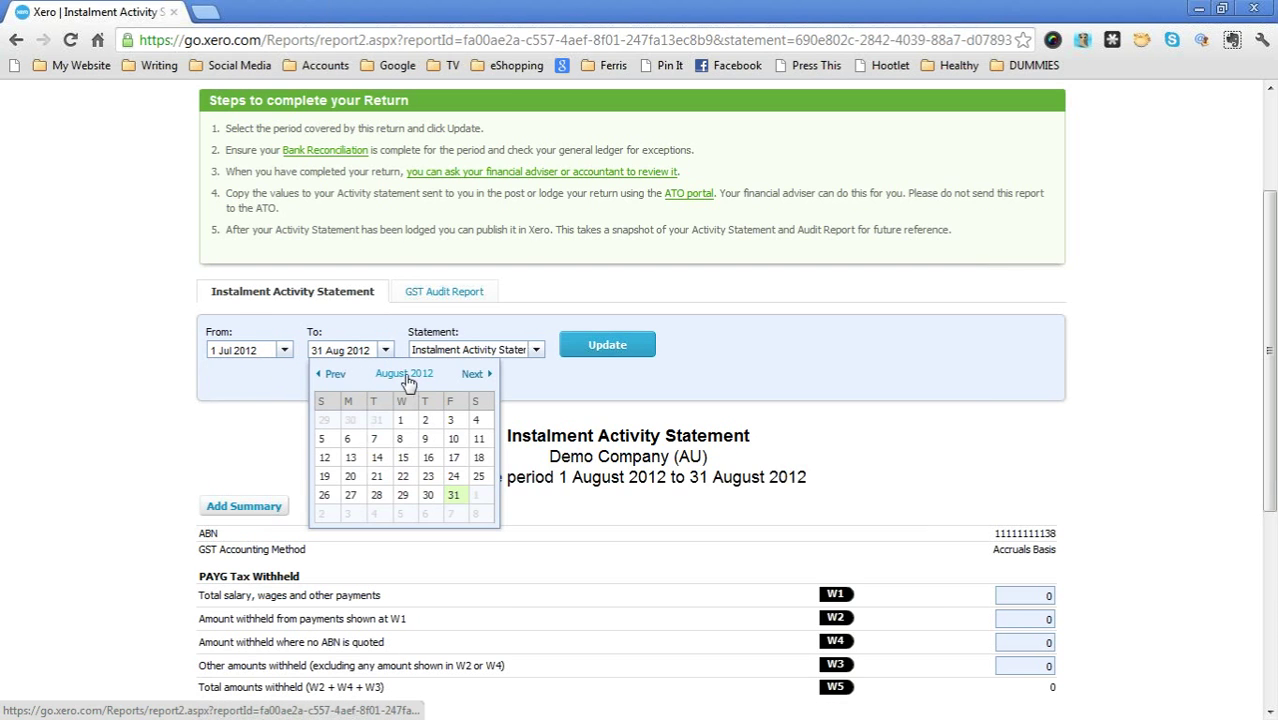
click(474, 374)
click(325, 515)
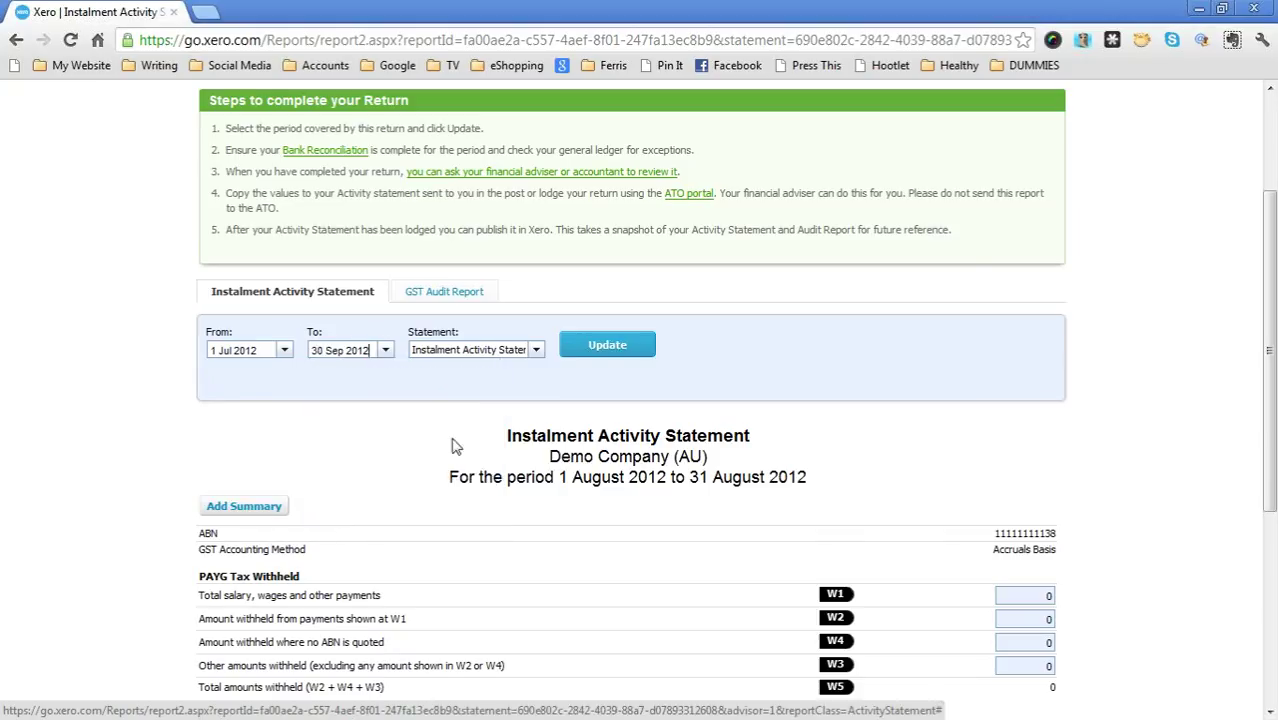
Change the statement type to Business Activity Statement and update the report
click(535, 350)
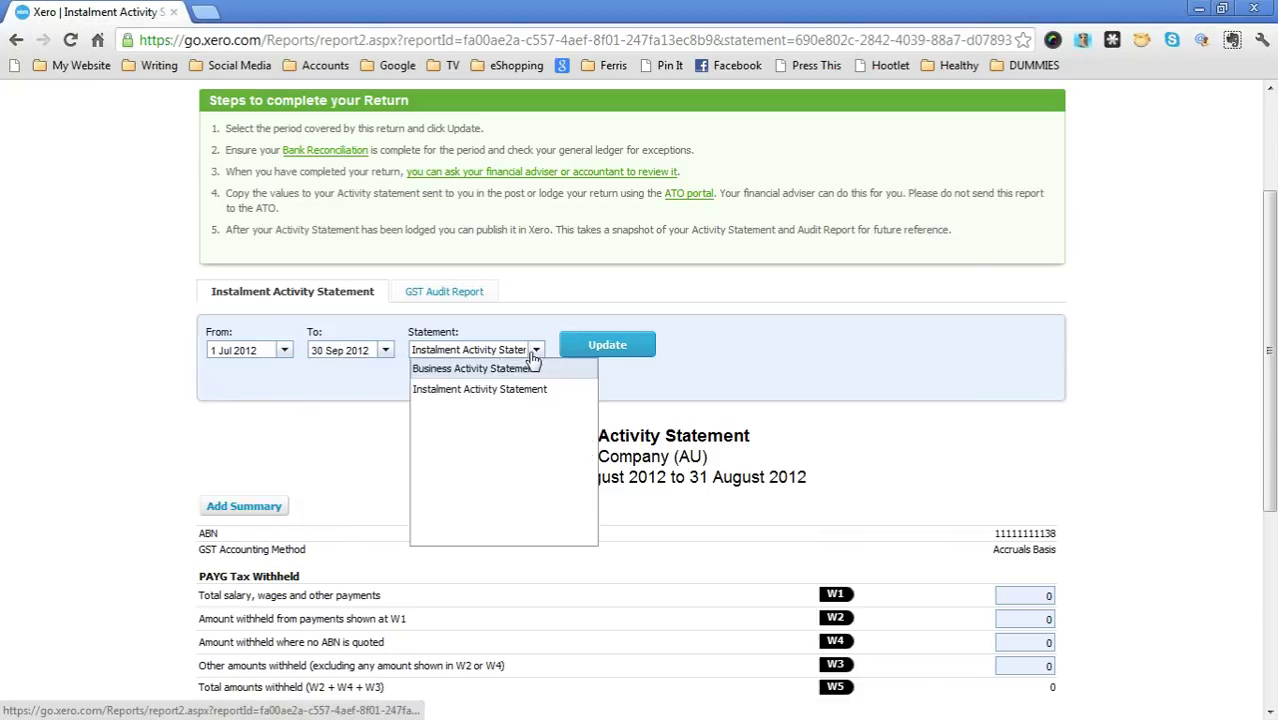
click(508, 369)
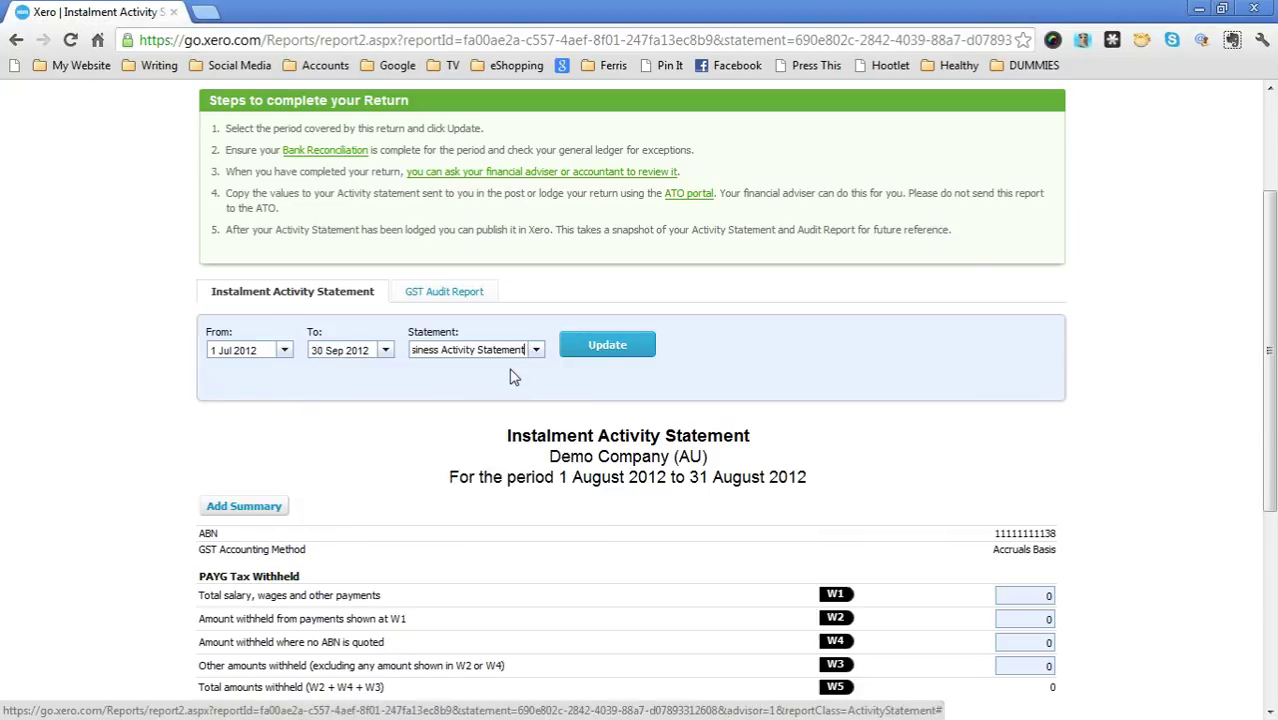
click(618, 355)
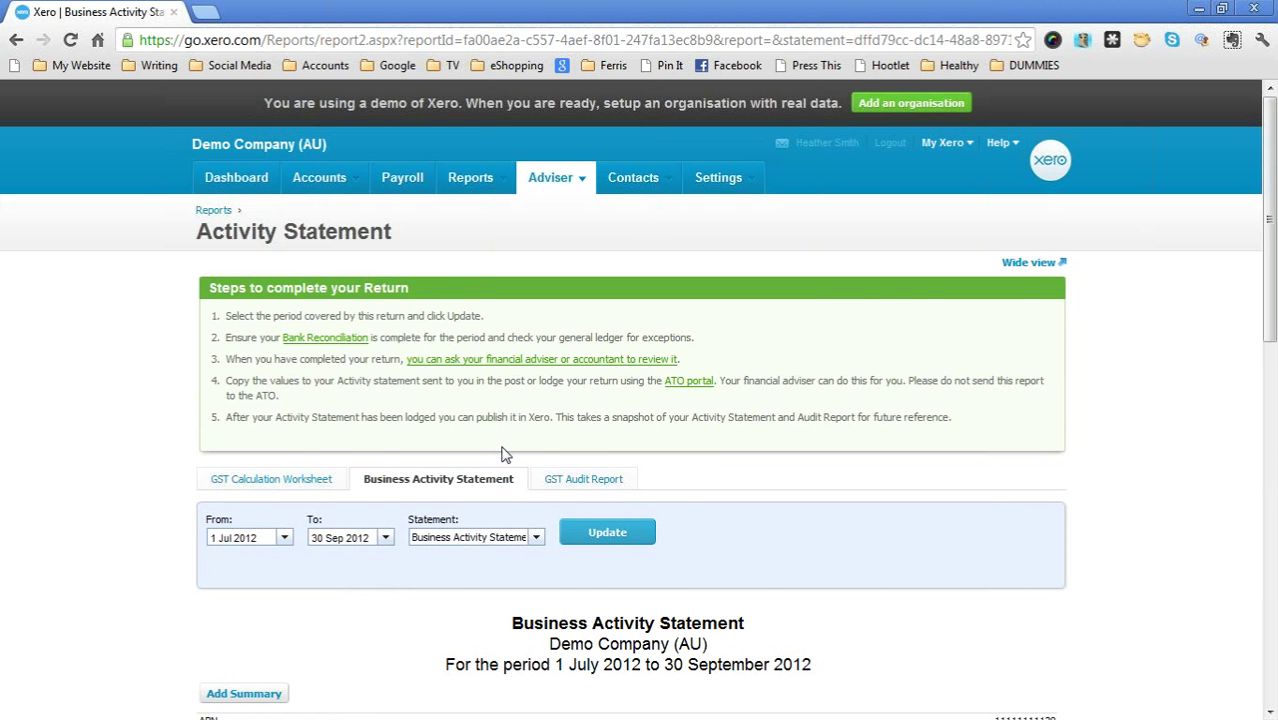
Examine the Business Activity Statement's sales, purchases, PAYG and Tax Office amounts
scroll(550, 471, down, 3)
scroll(550, 471, down, 1)
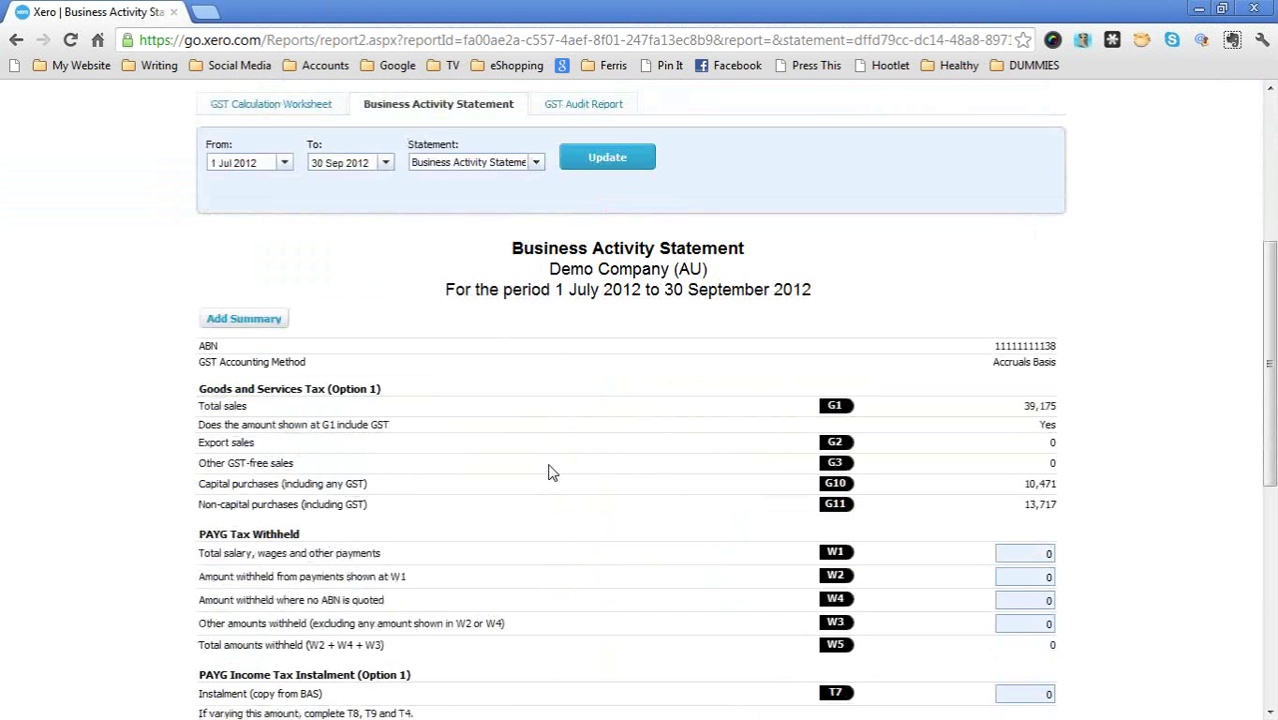
scroll(550, 470, up, 2)
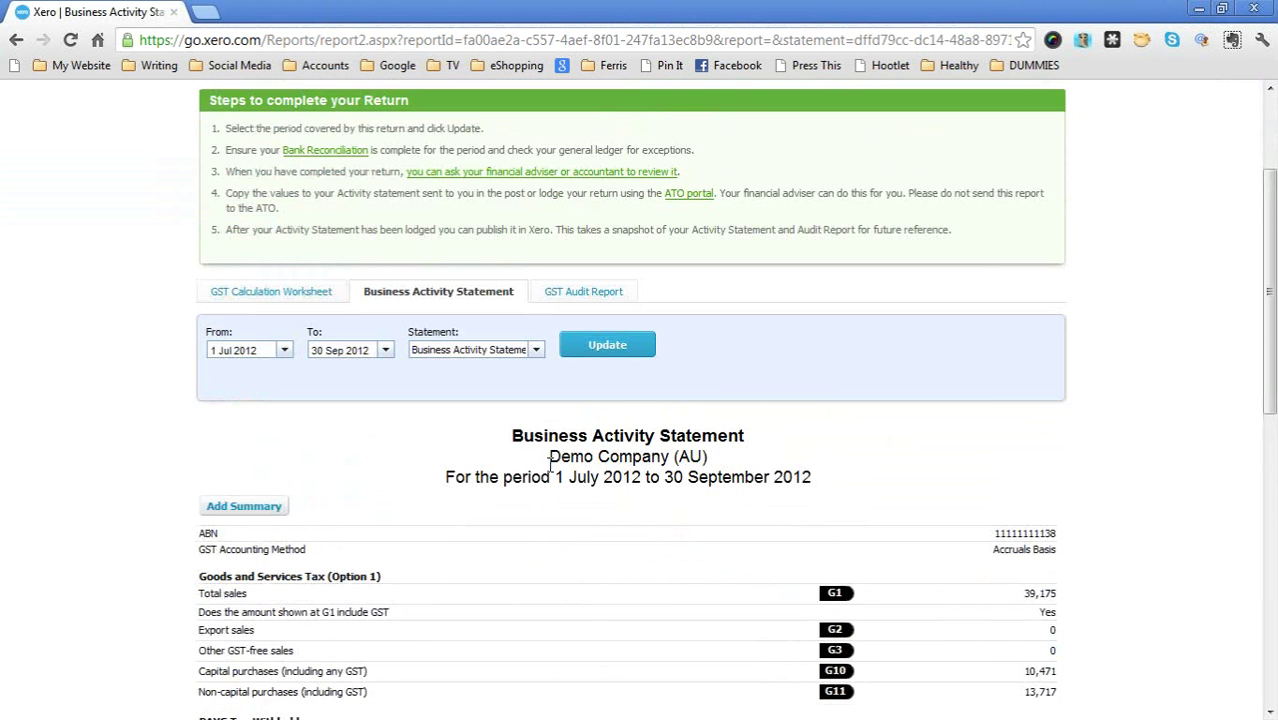
scroll(550, 468, down, 4)
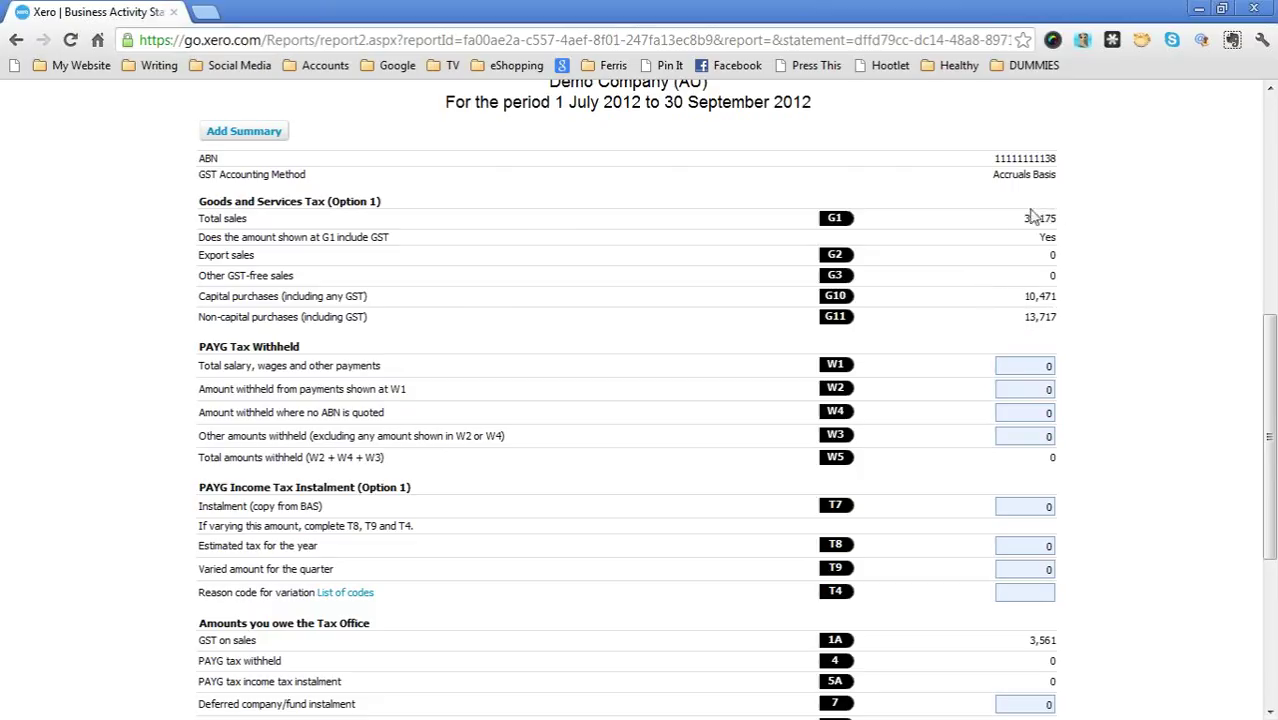
drag(1052, 322, 1075, 325)
click(1084, 328)
scroll(880, 368, down, 2)
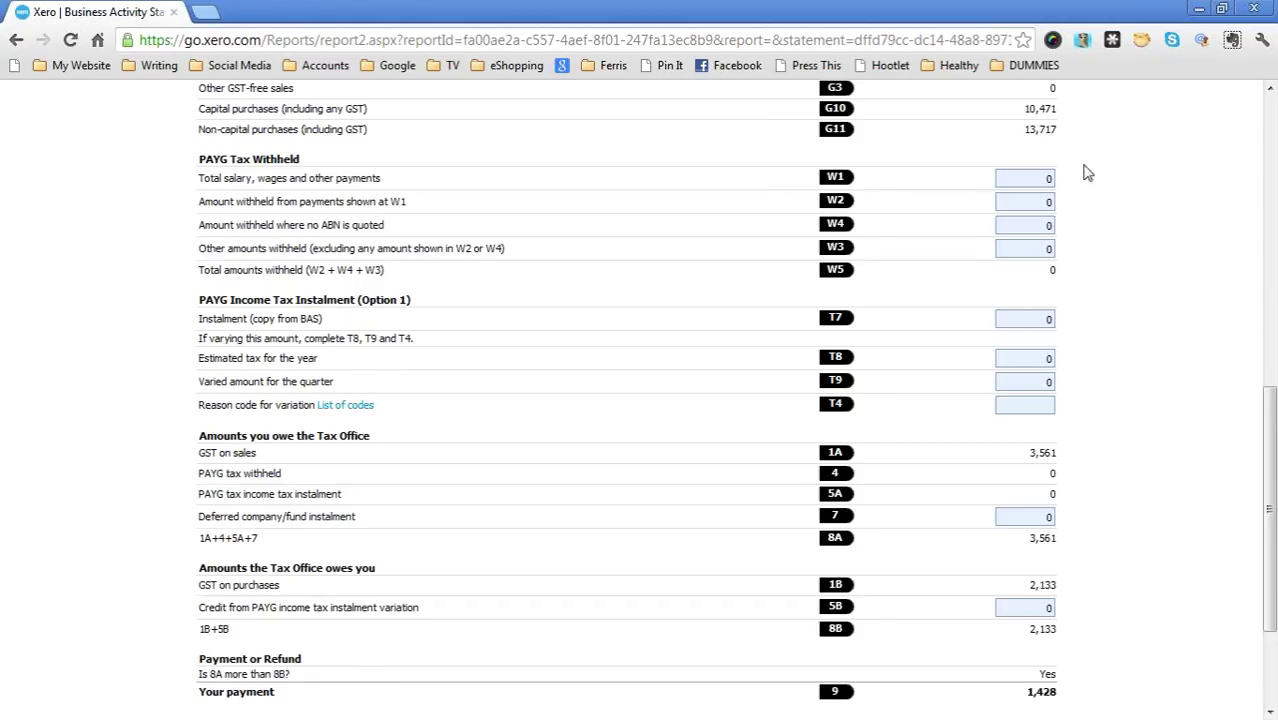
Enter 500 for total salary, wages and other payments (W1), and review the statement down to its payment and publishing options
double_click(1046, 178)
scroll(1061, 251, down, 1)
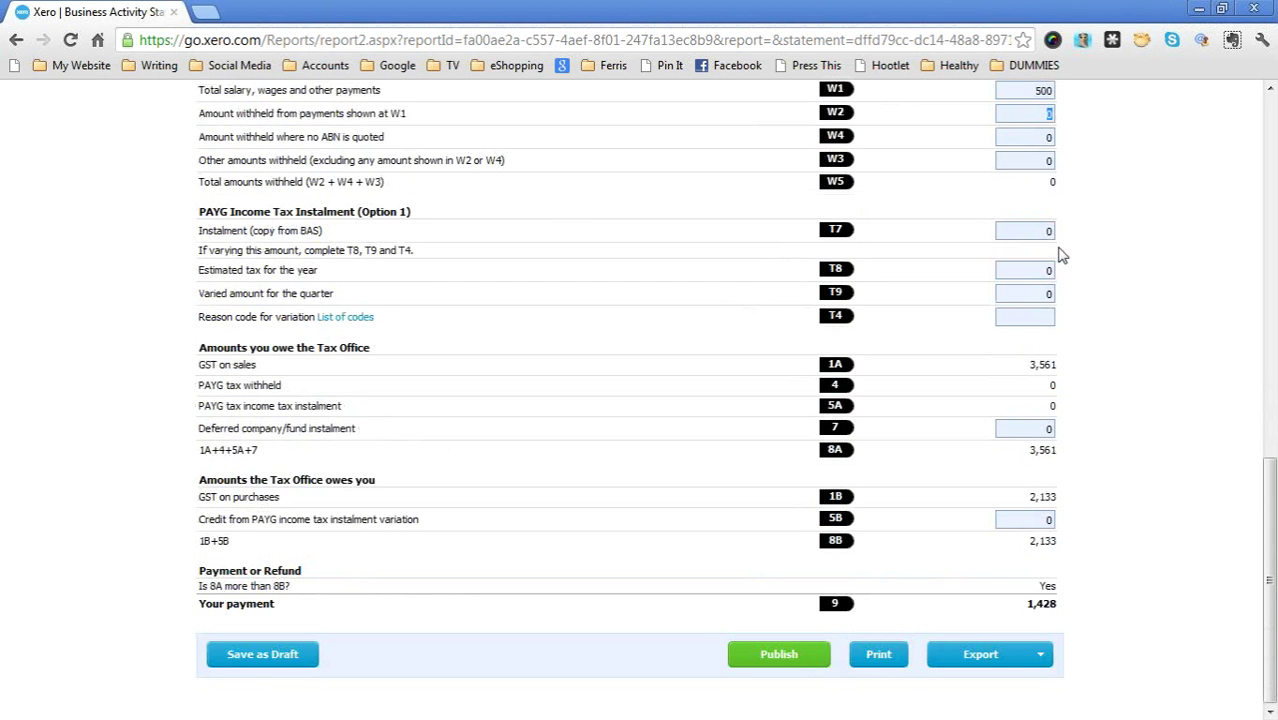
scroll(1058, 235, up, 1)
scroll(1048, 235, down, 3)
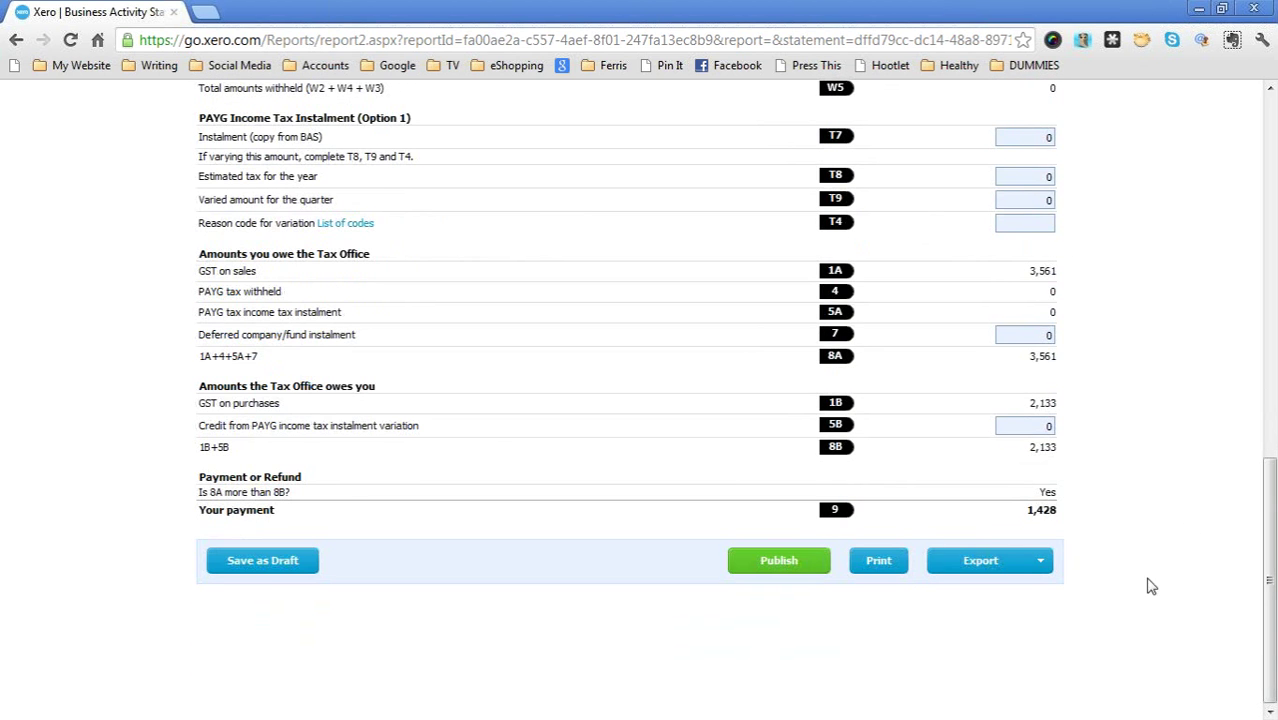
Enter 1000 for total salary, wages and other payments (W1) and 2 for amount withheld (W2), and review the statement down to its payment
scroll(1087, 480, up, 3)
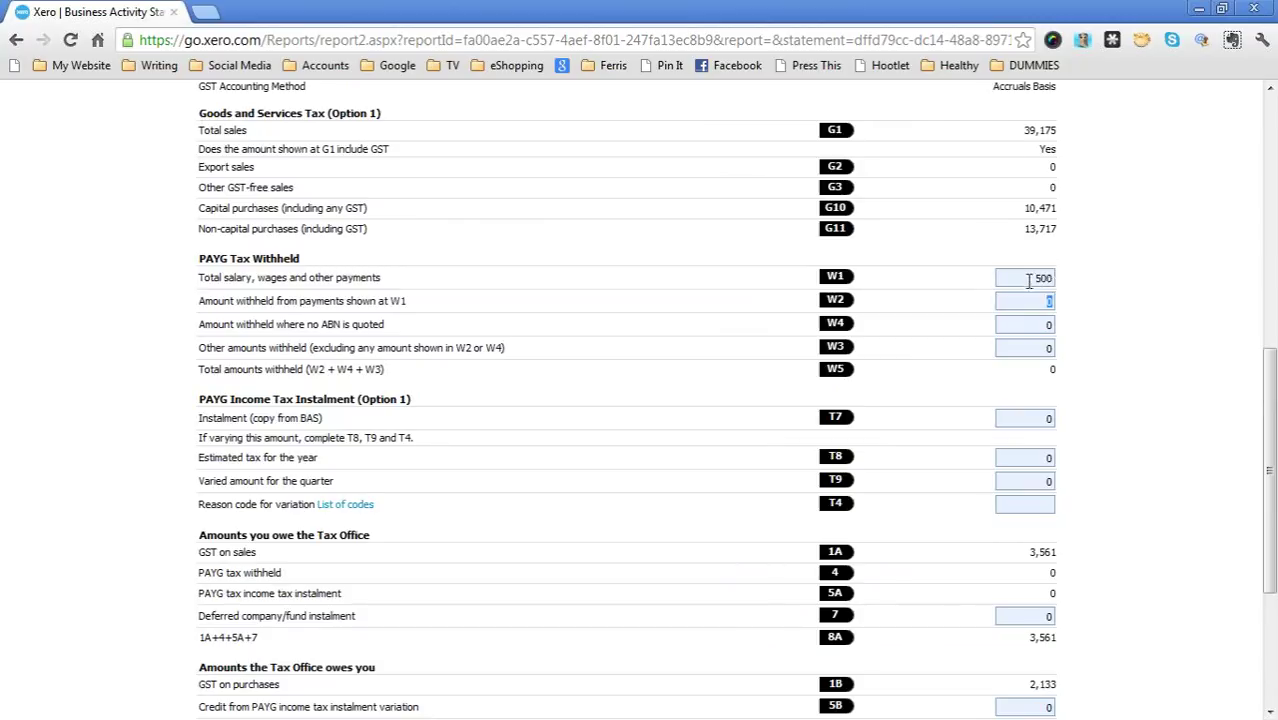
click(1028, 281)
text(1000)
scroll(1203, 275, down, 3)
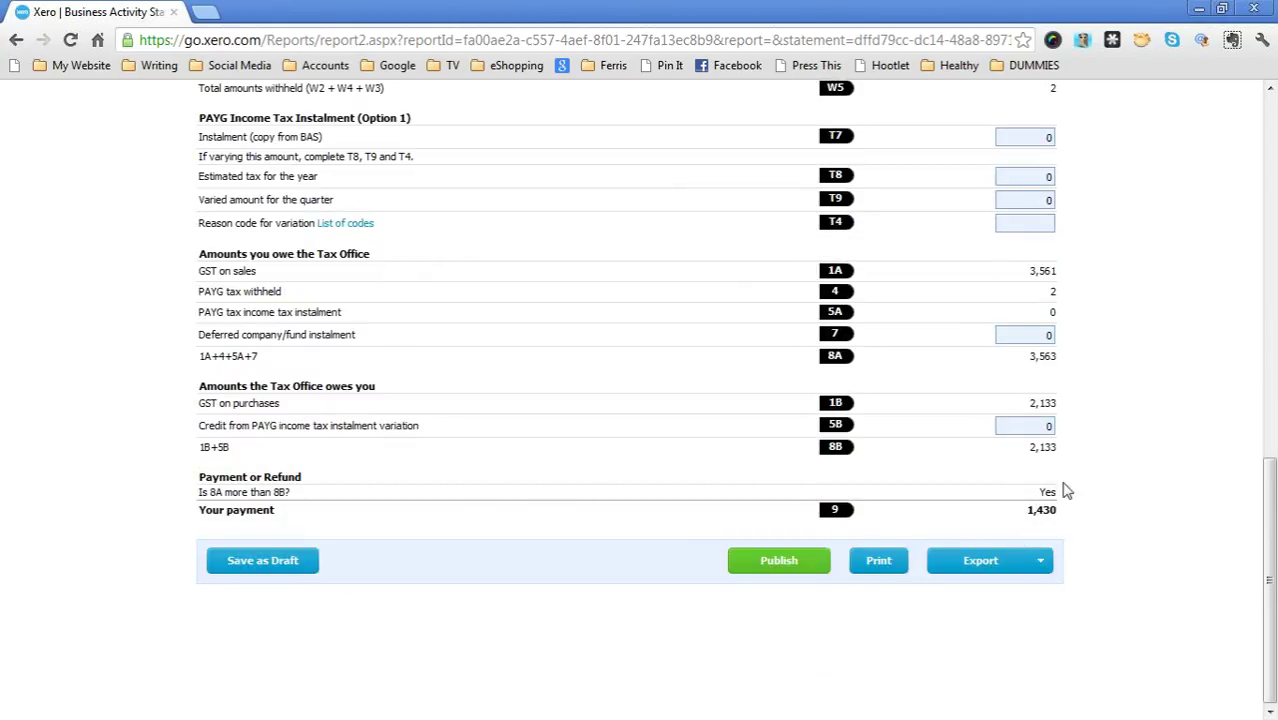
scroll(1101, 474, up, 2)
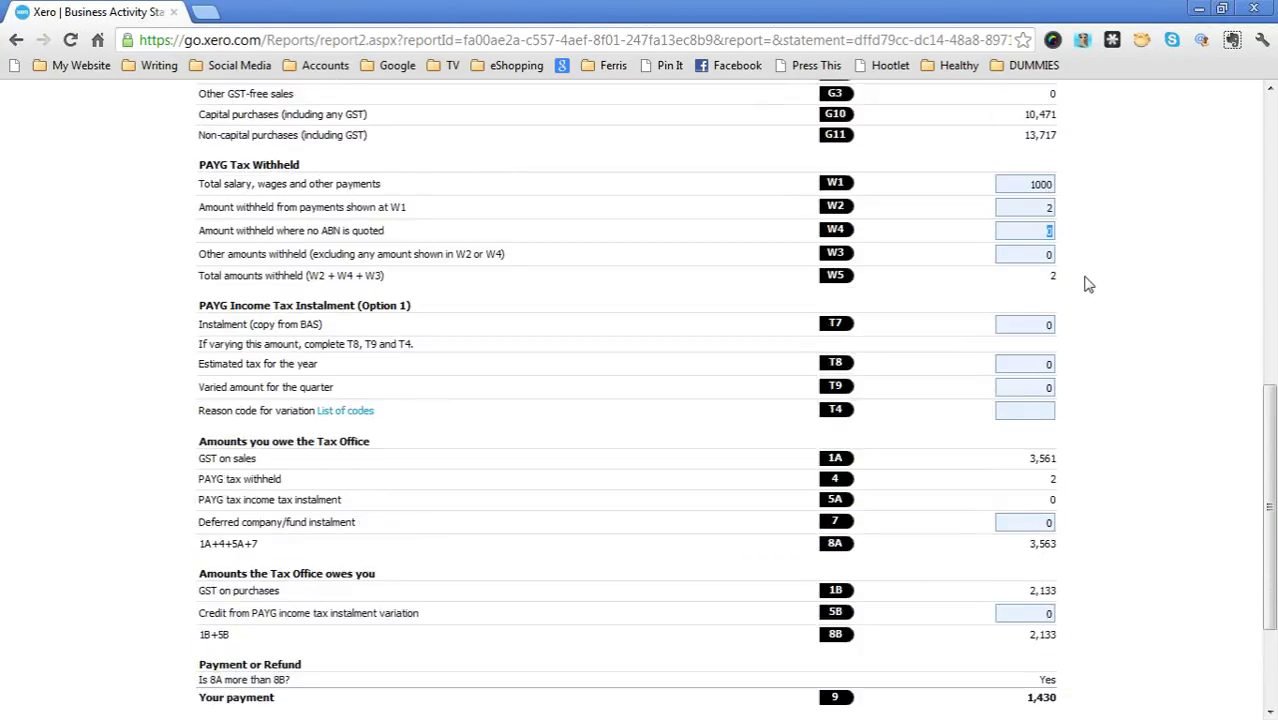
click(1045, 207)
click(1011, 184)
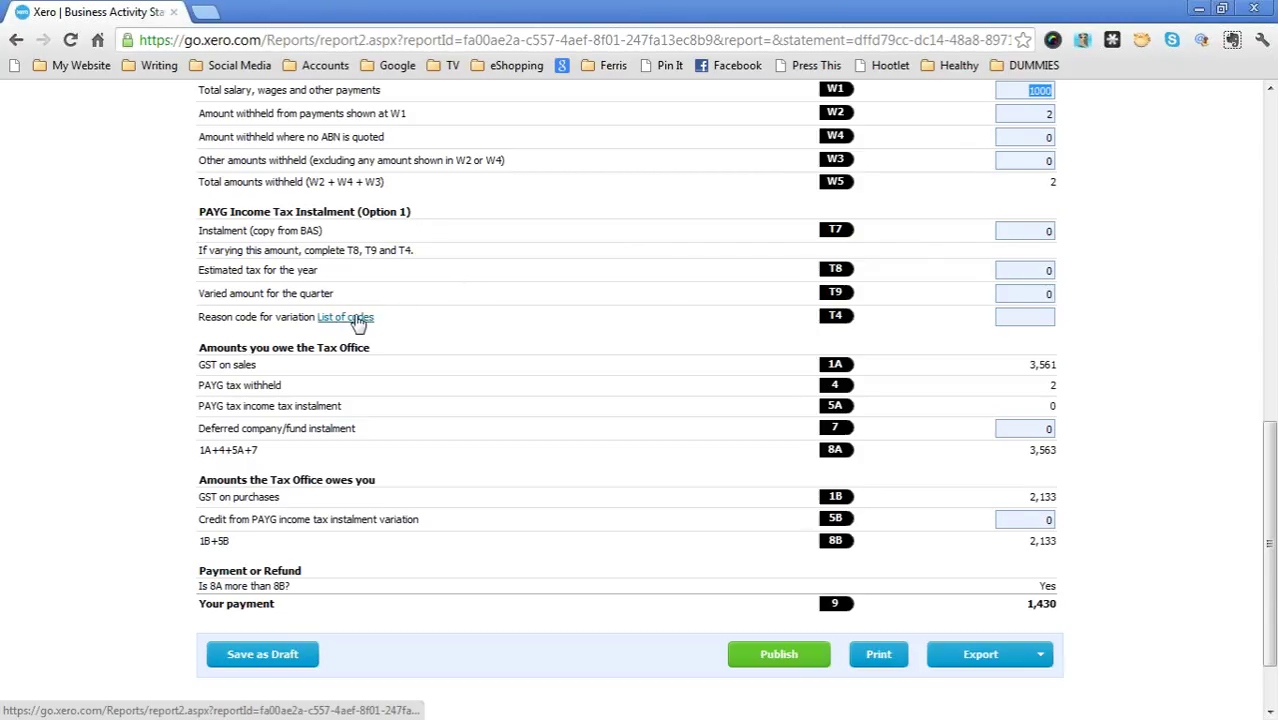
scroll(358, 322, down, 2)
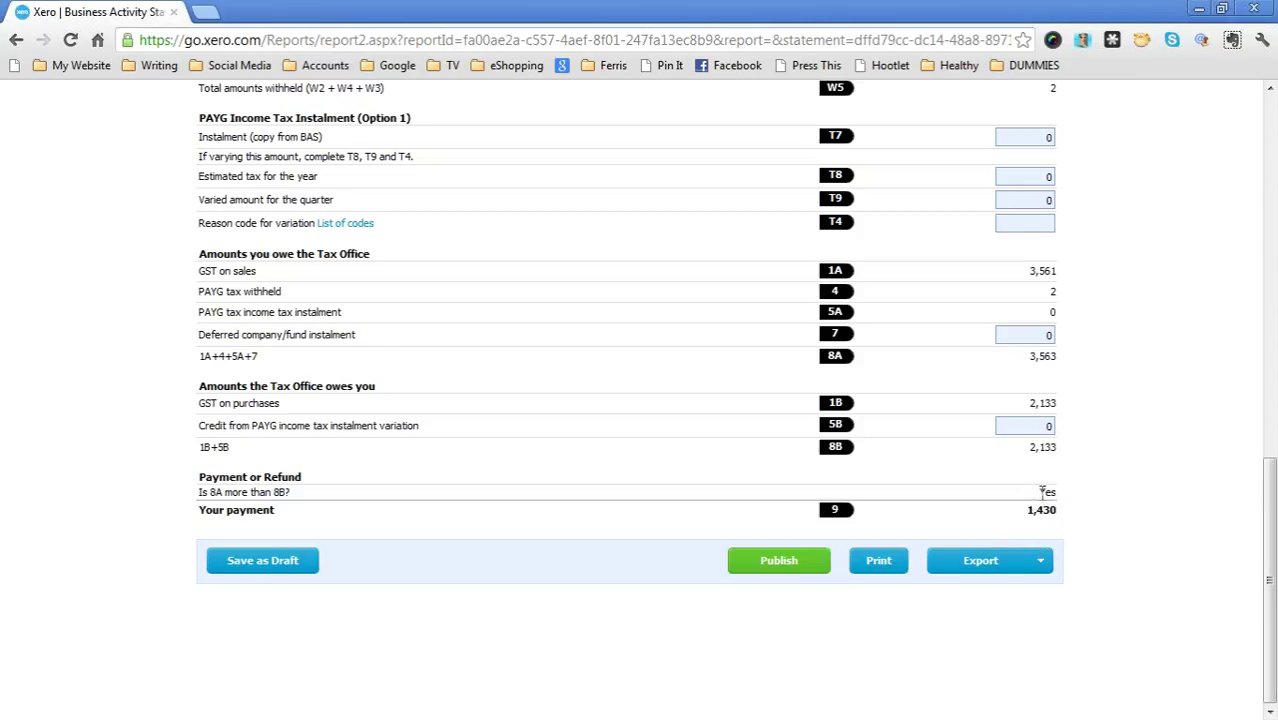
Open the GST Calculation Worksheet for the activity statement and review its sales and purchases amounts
scroll(1043, 492, up, 15)
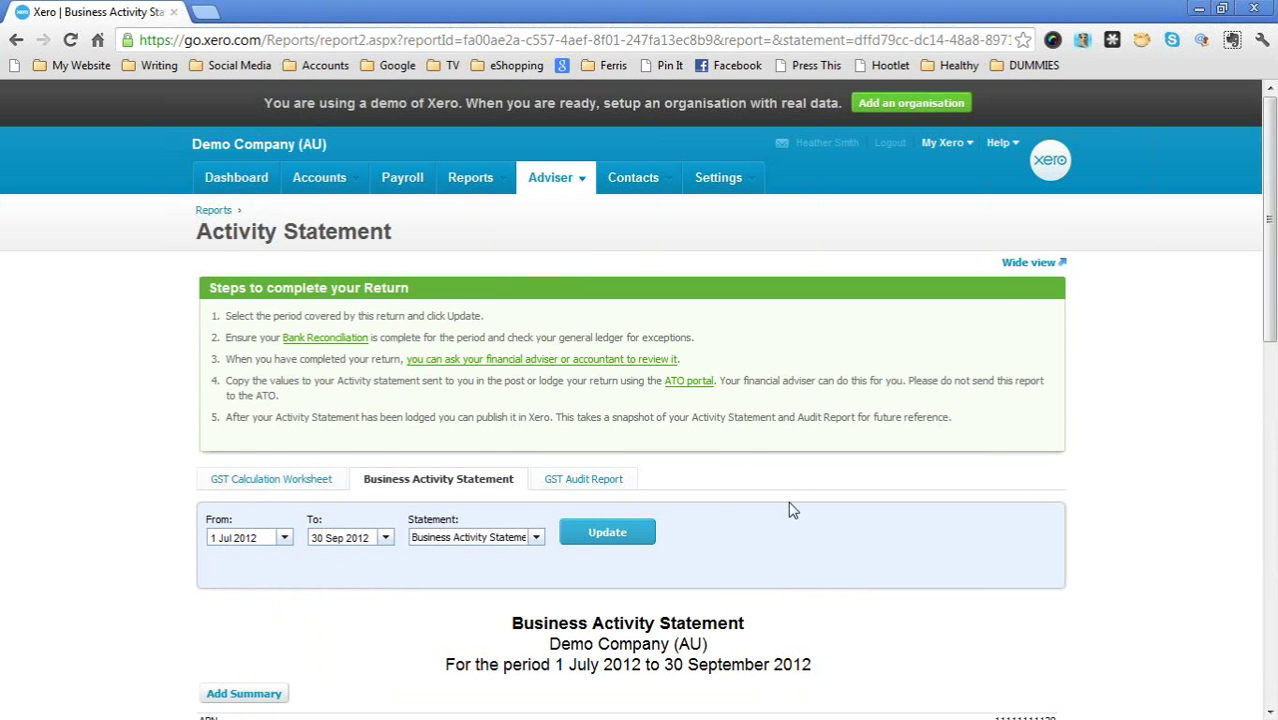
scroll(790, 510, down, 1)
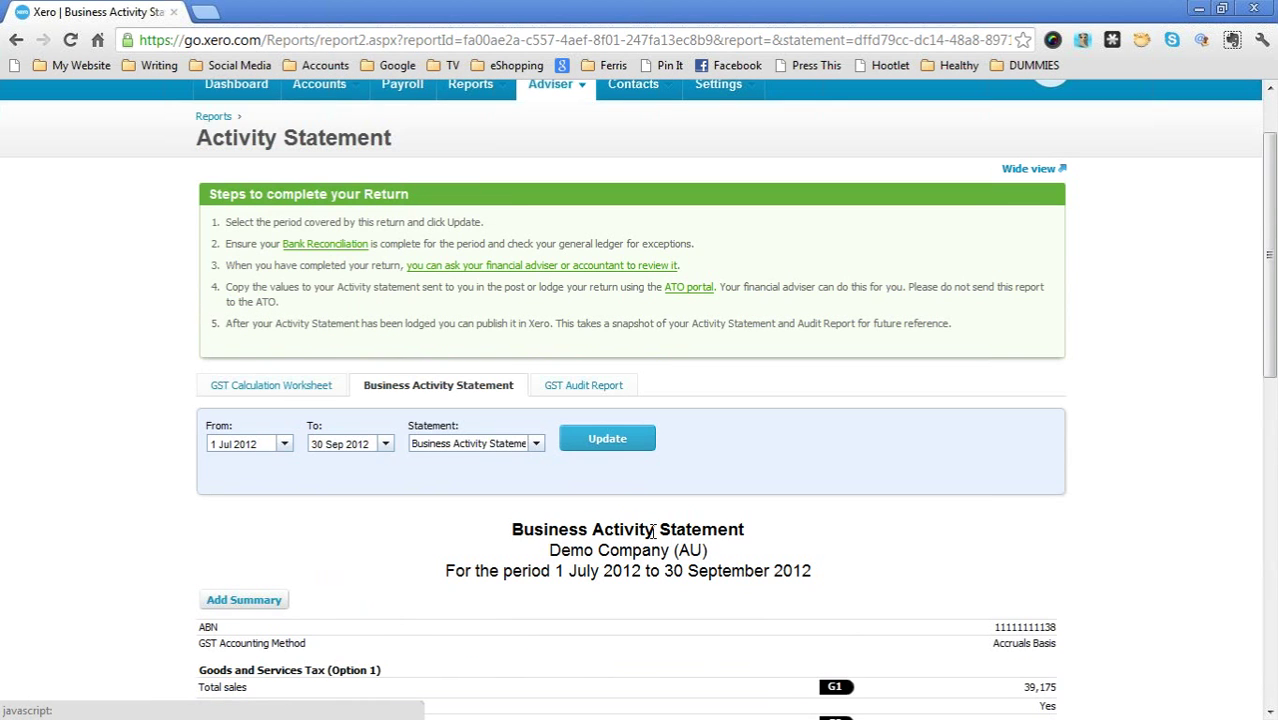
click(293, 390)
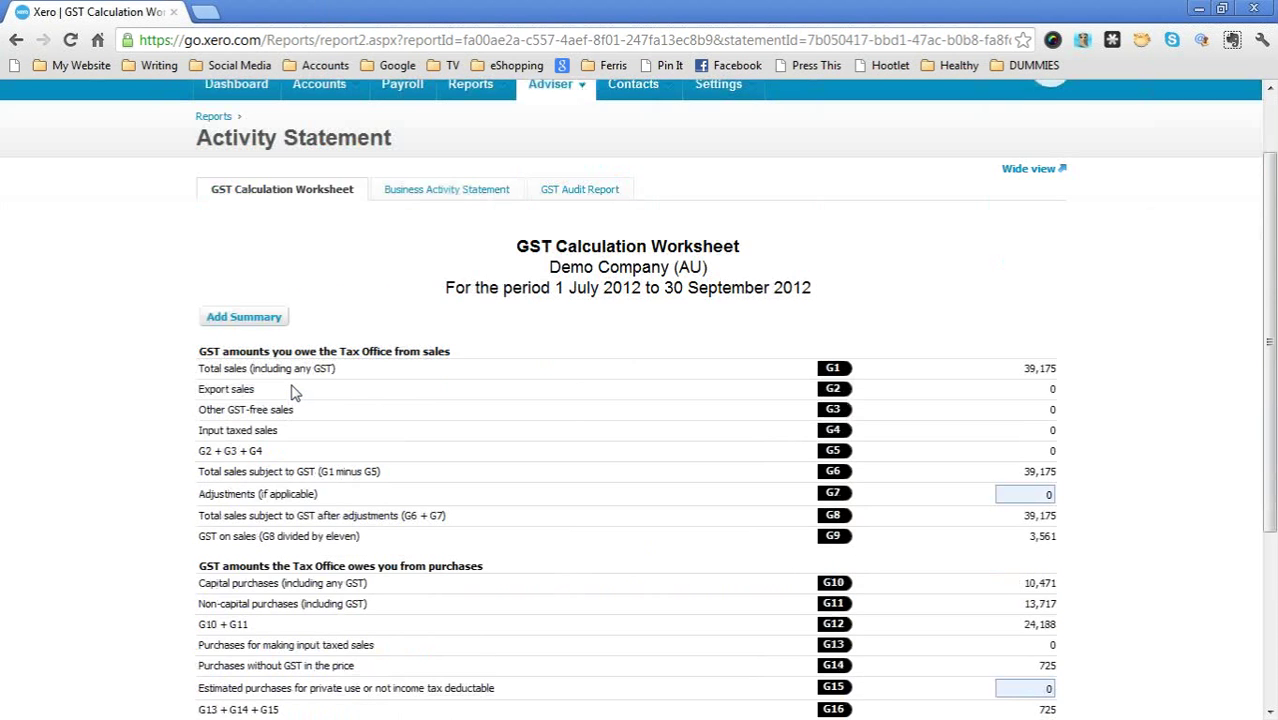
scroll(295, 392, down, 2)
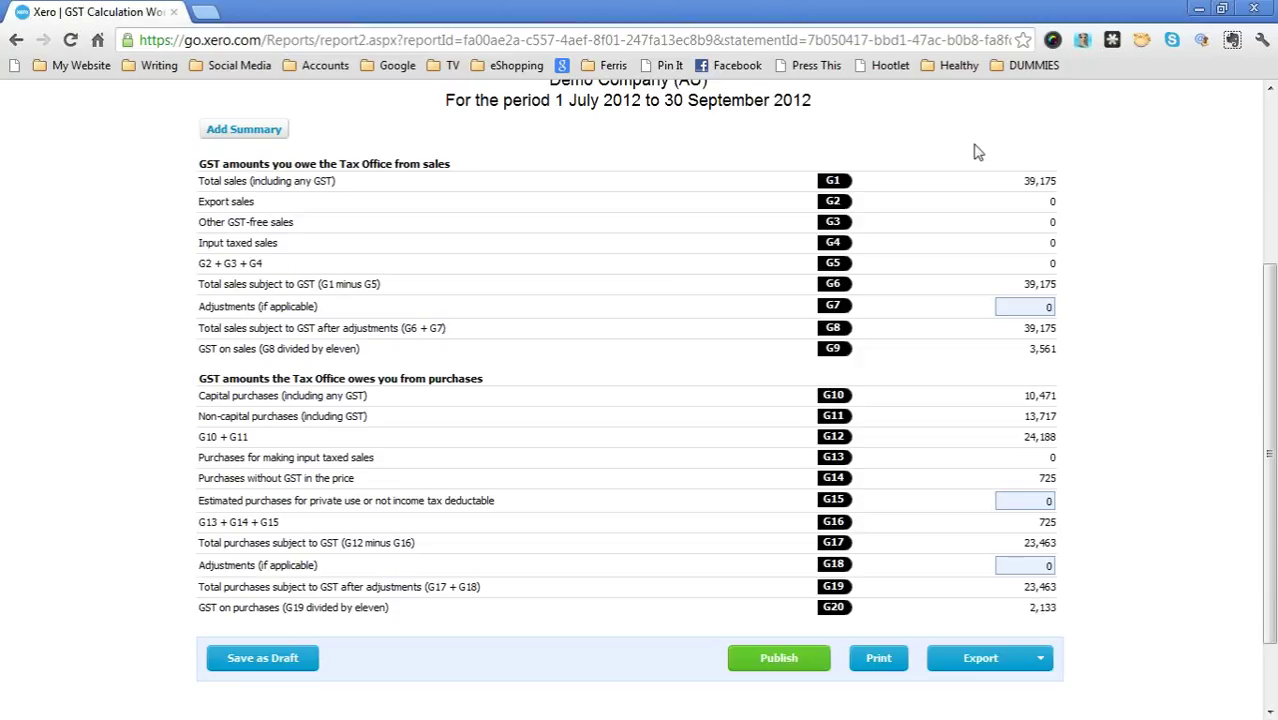
scroll(1127, 256, up, 3)
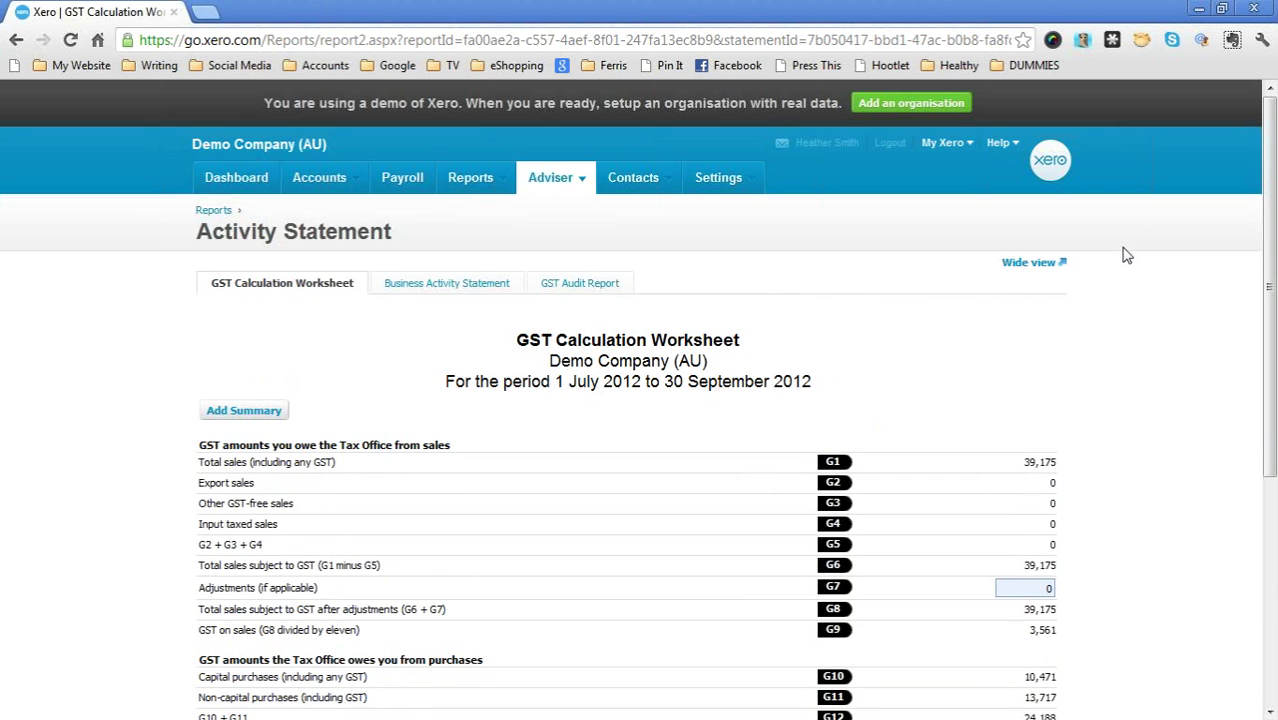
Open the GST Audit Report and examine its transactions grouped by GST on income, expenses, capital, exempt and no GST
click(578, 287)
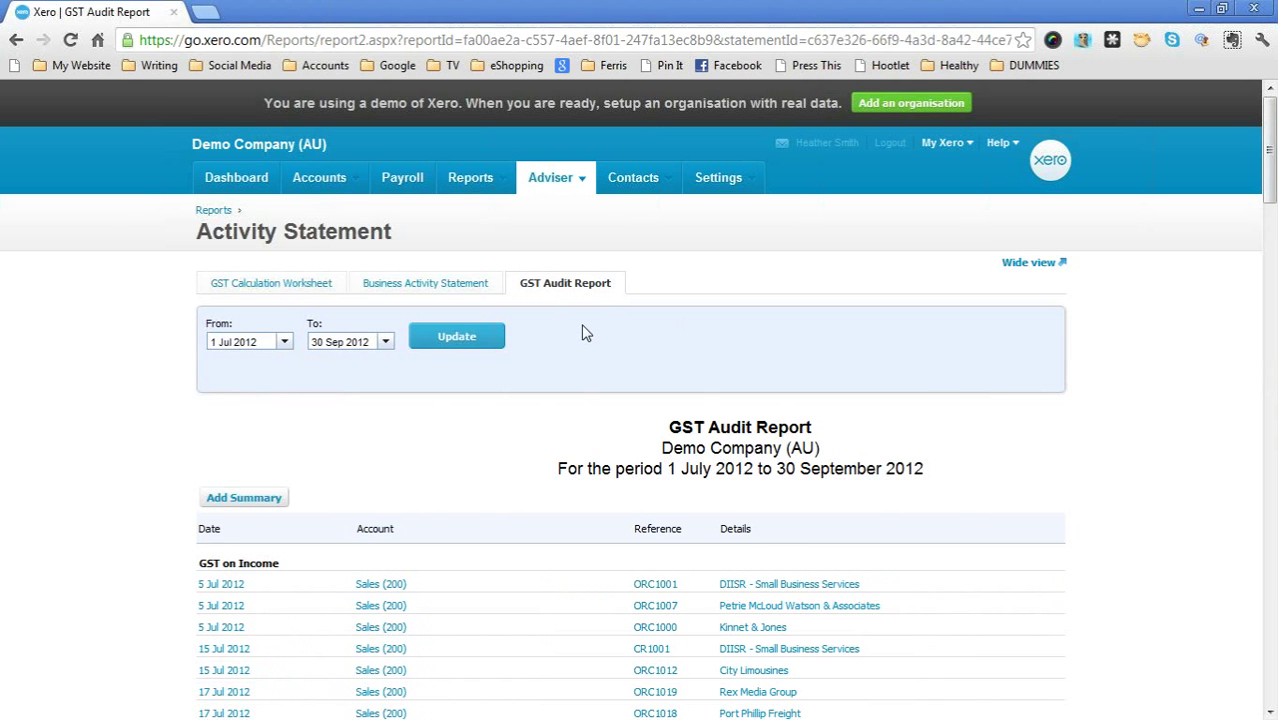
scroll(586, 333, down, 4)
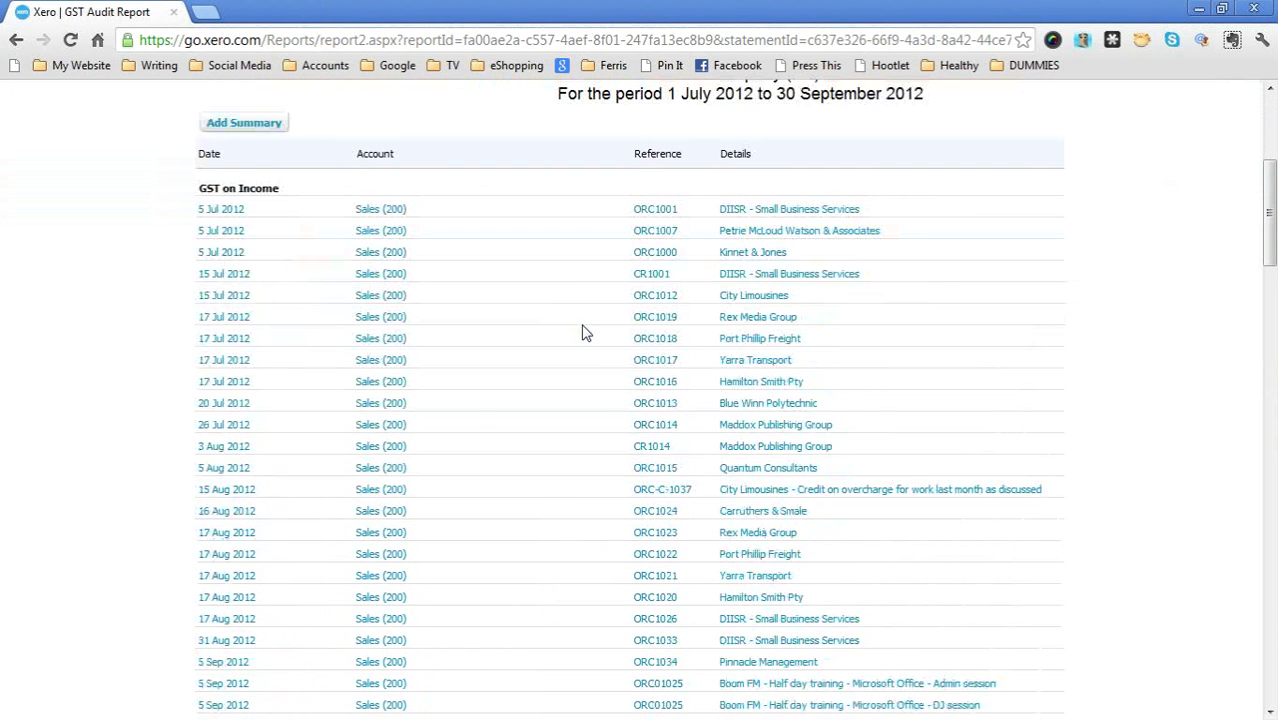
scroll(586, 333, down, 6)
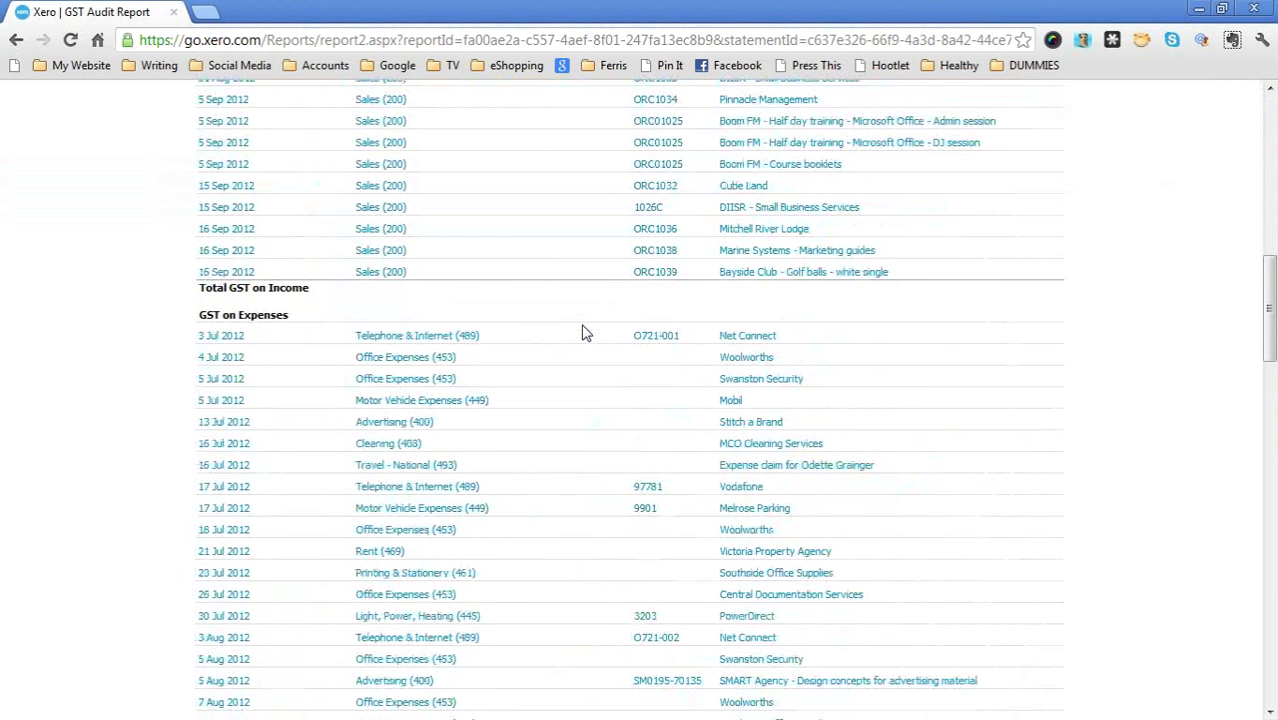
scroll(586, 333, up, 6)
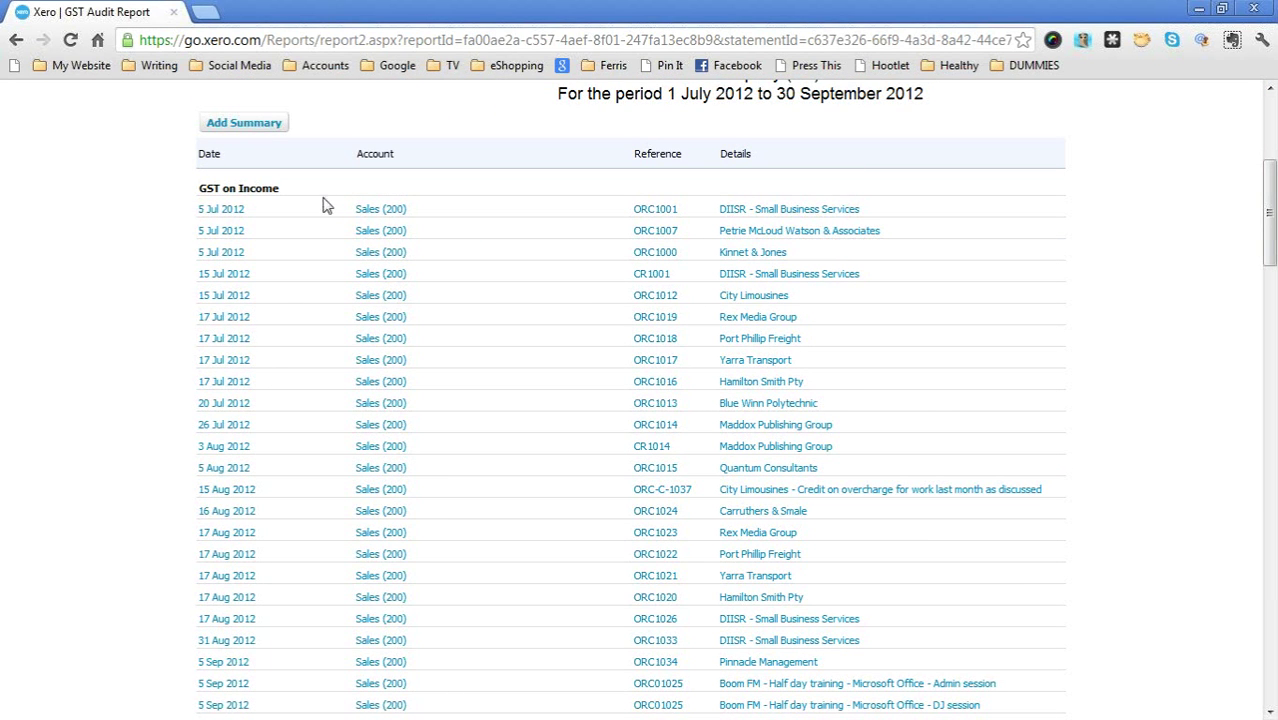
scroll(282, 254, down, 6)
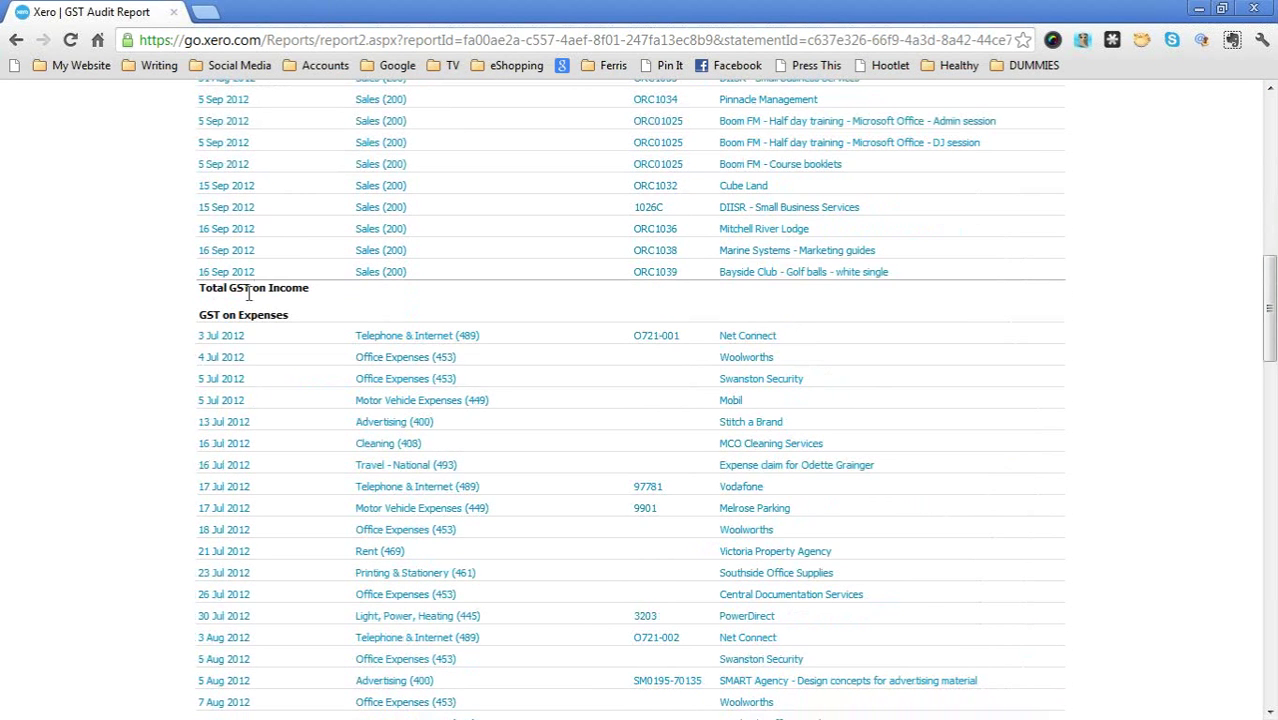
scroll(300, 348, down, 8)
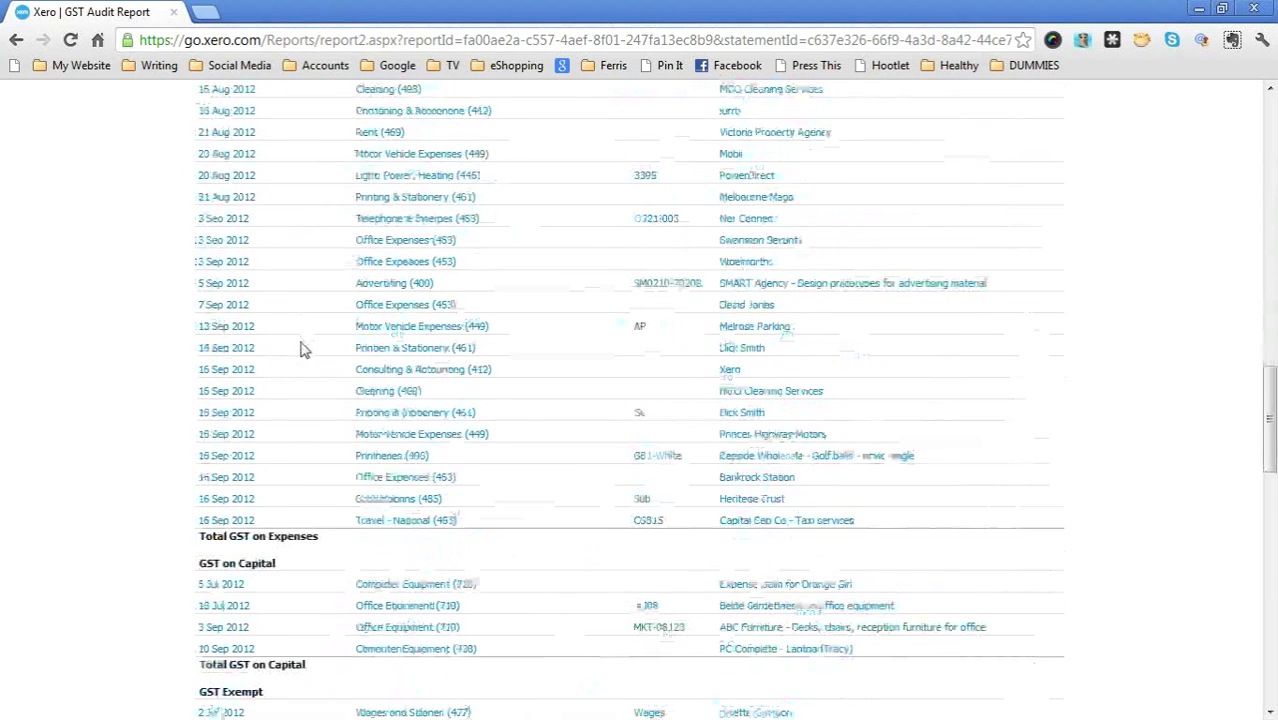
scroll(303, 349, down, 10)
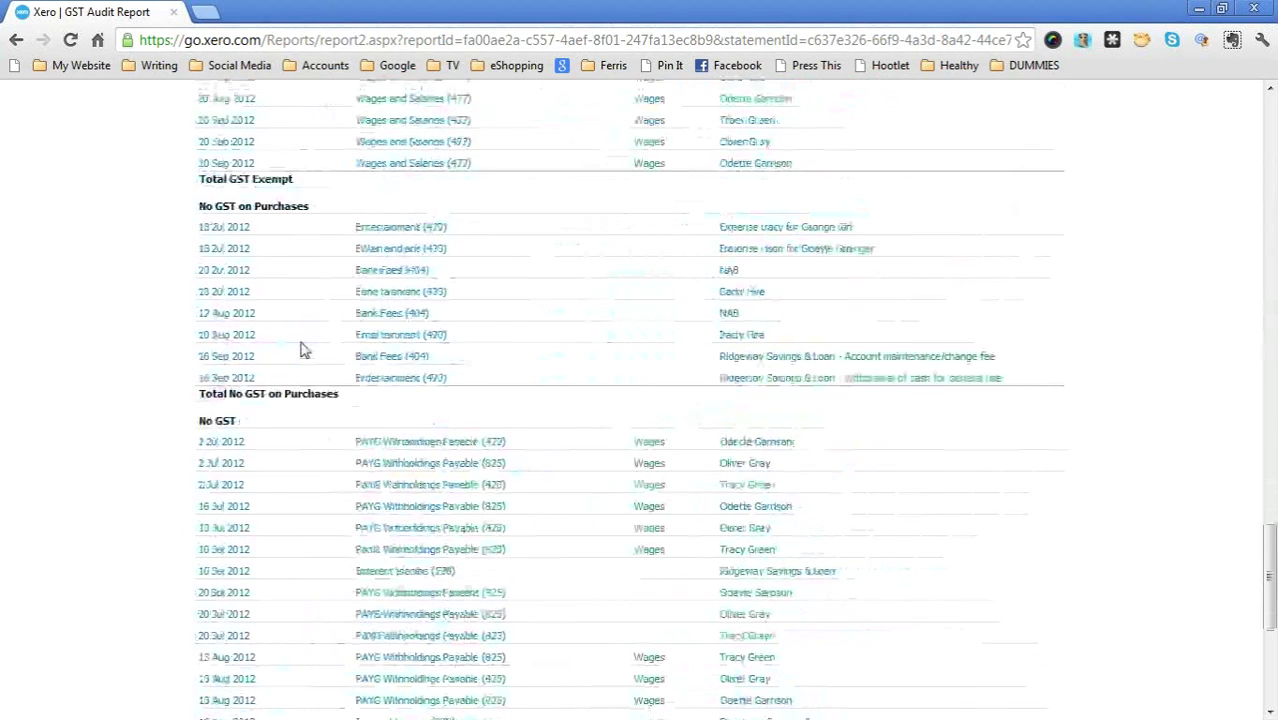
scroll(303, 349, down, 6)
scroll(303, 349, up, 10)
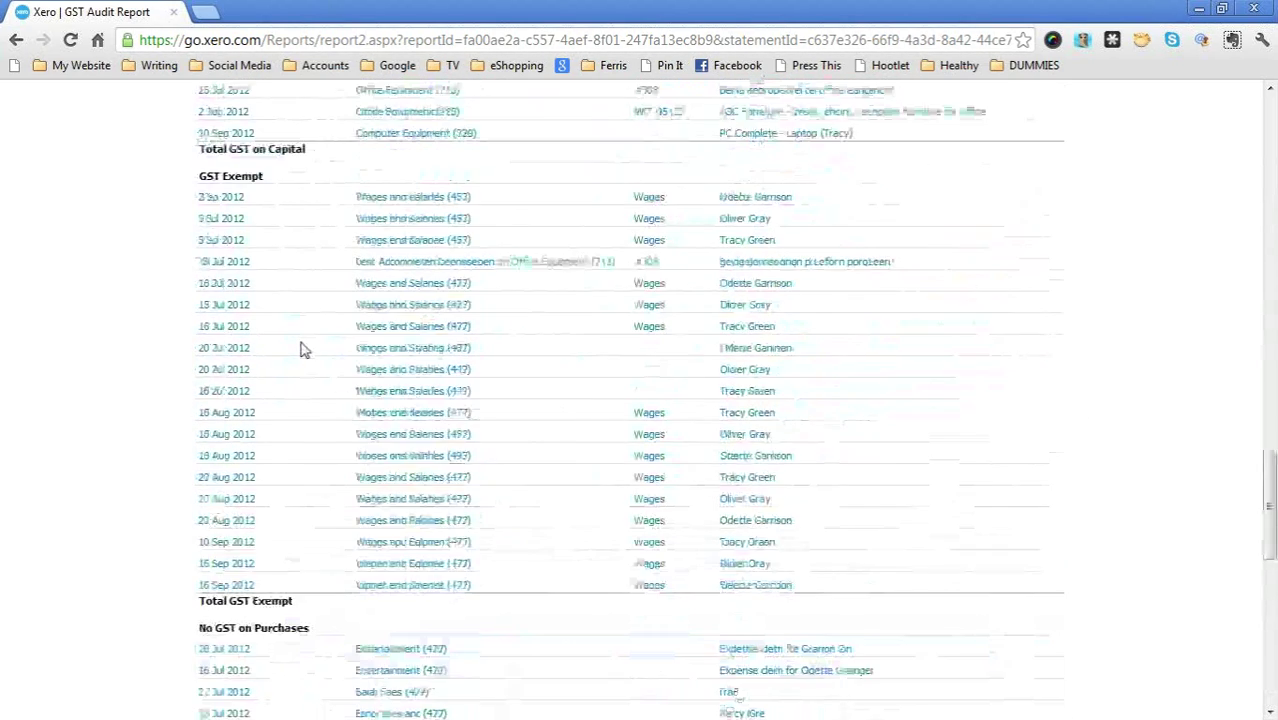
scroll(303, 349, up, 15)
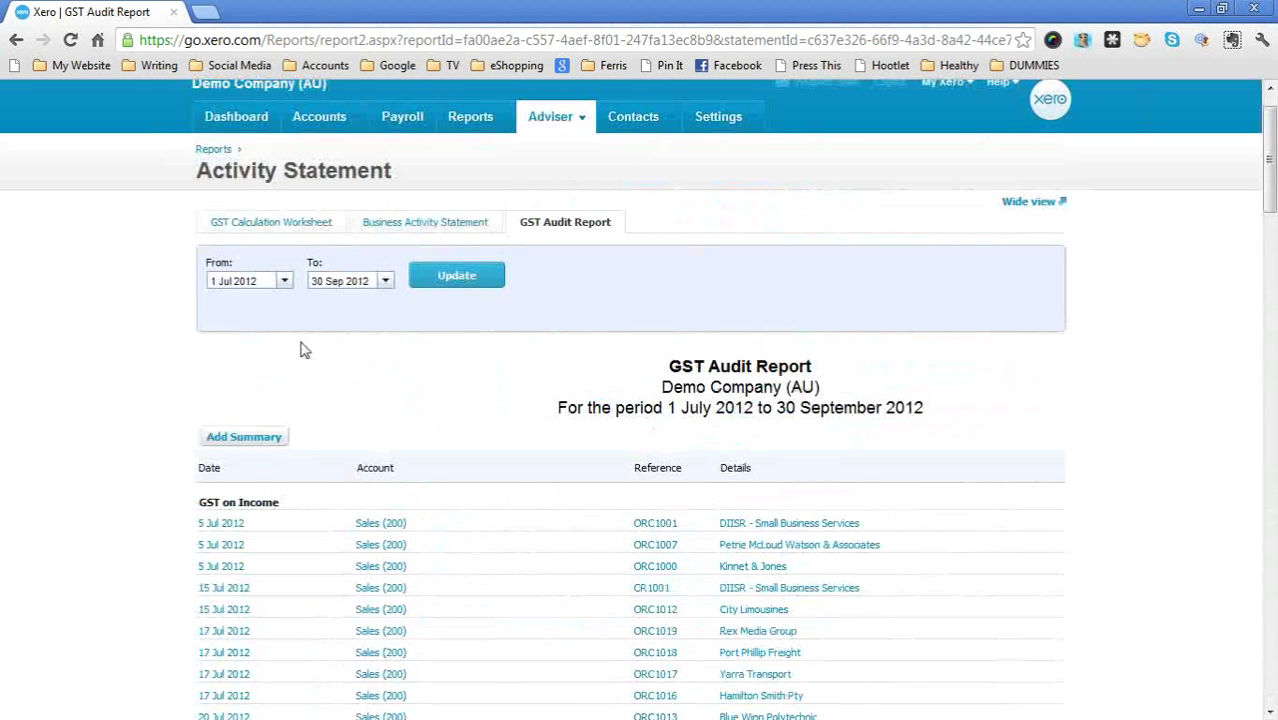
Open the GST Reconciliation report from the full report list and review its collected, paid and owing sections
click(485, 117)
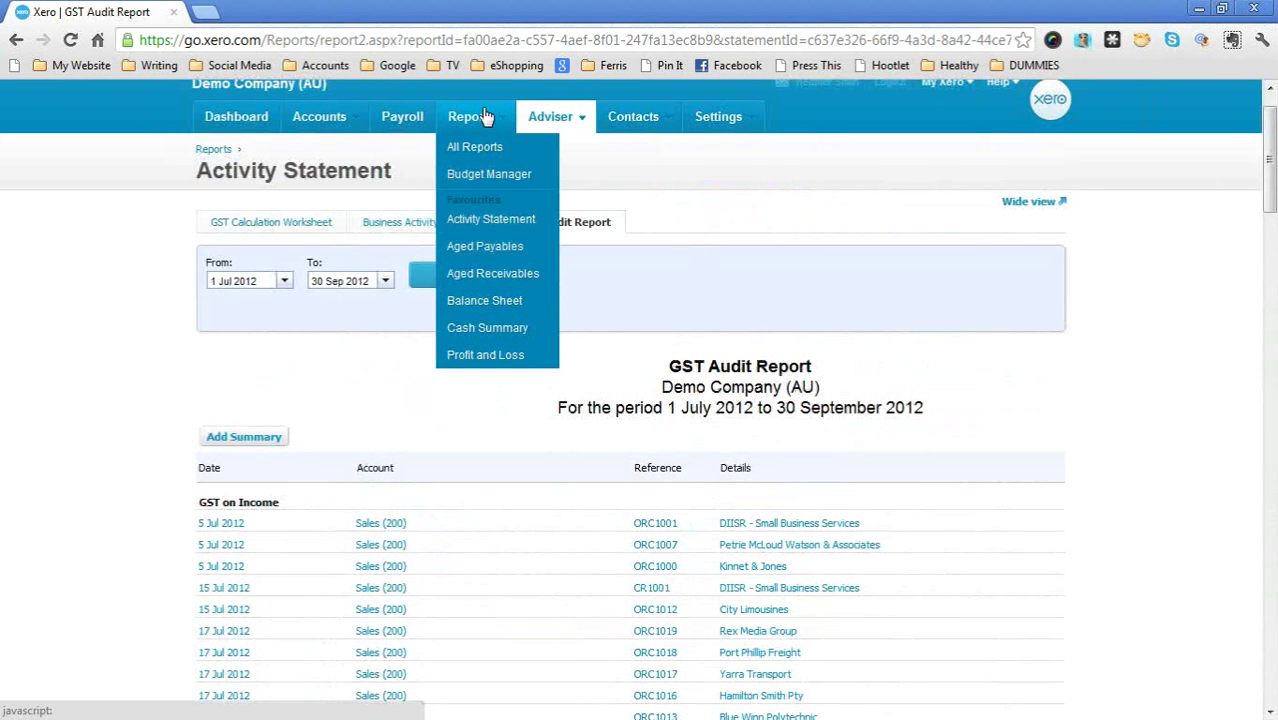
click(484, 146)
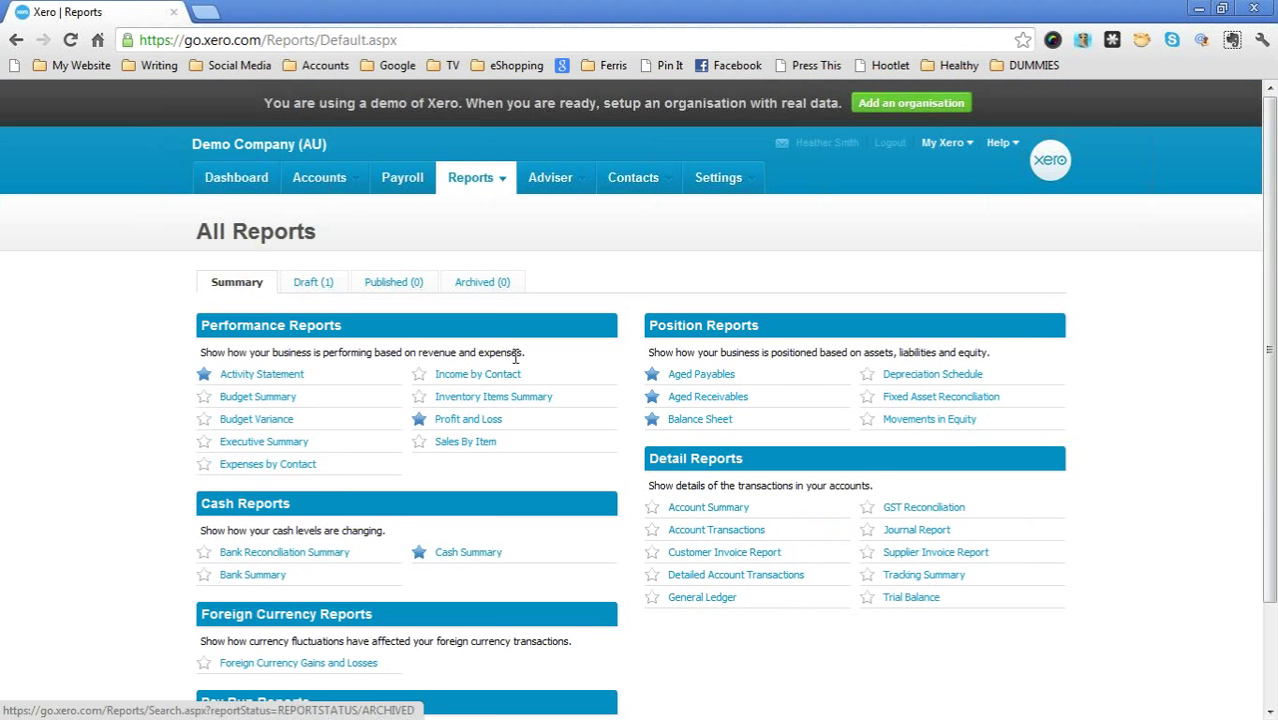
scroll(517, 360, down, 1)
scroll(517, 367, down, 1)
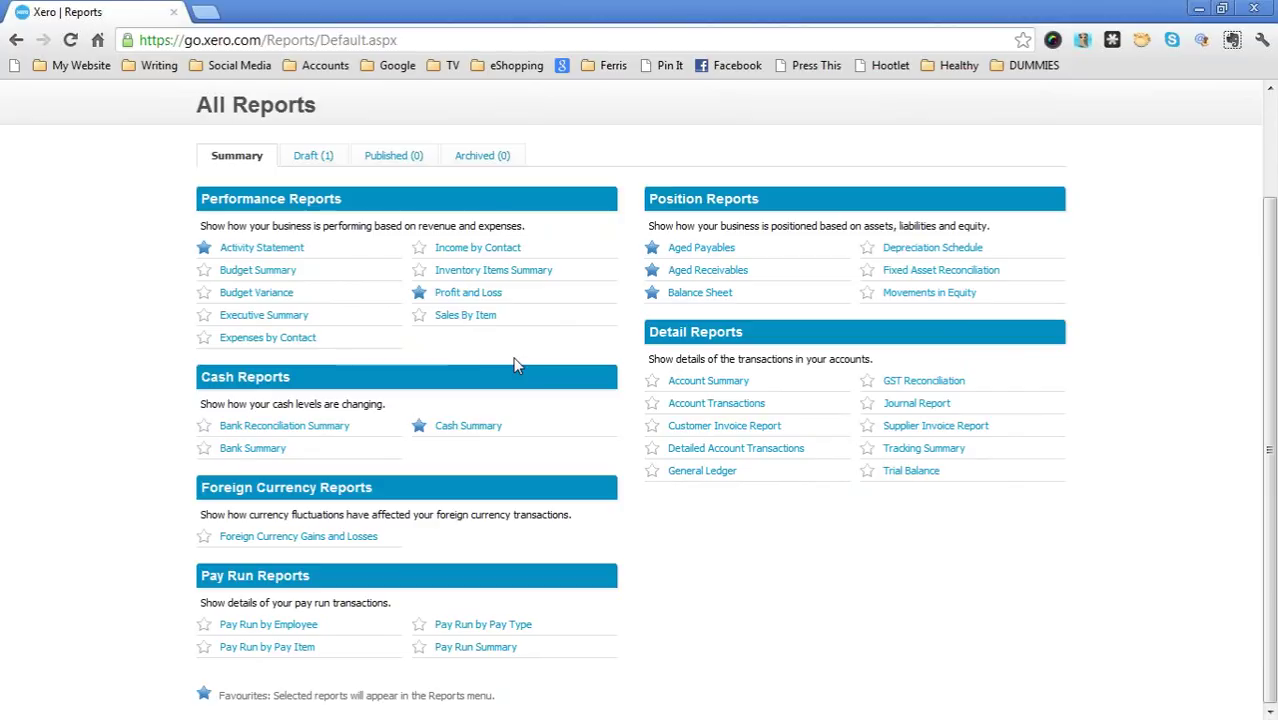
click(950, 386)
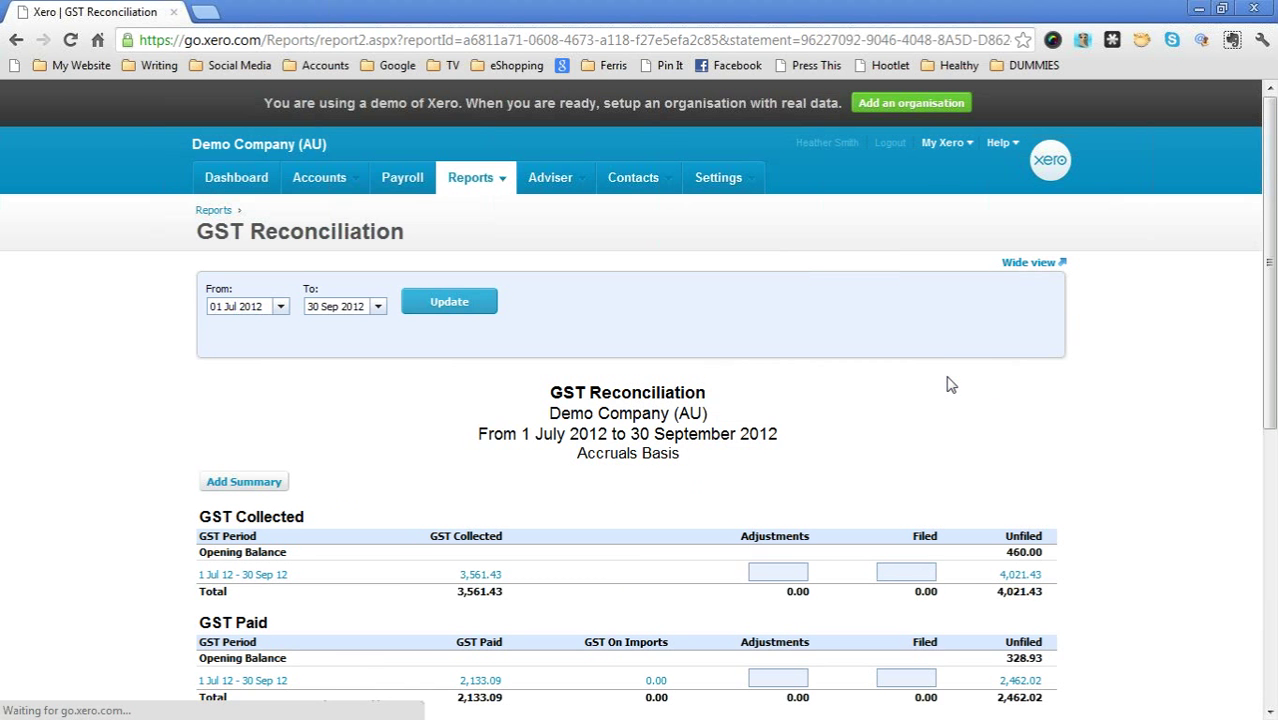
scroll(940, 393, down, 1)
scroll(940, 393, down, 5)
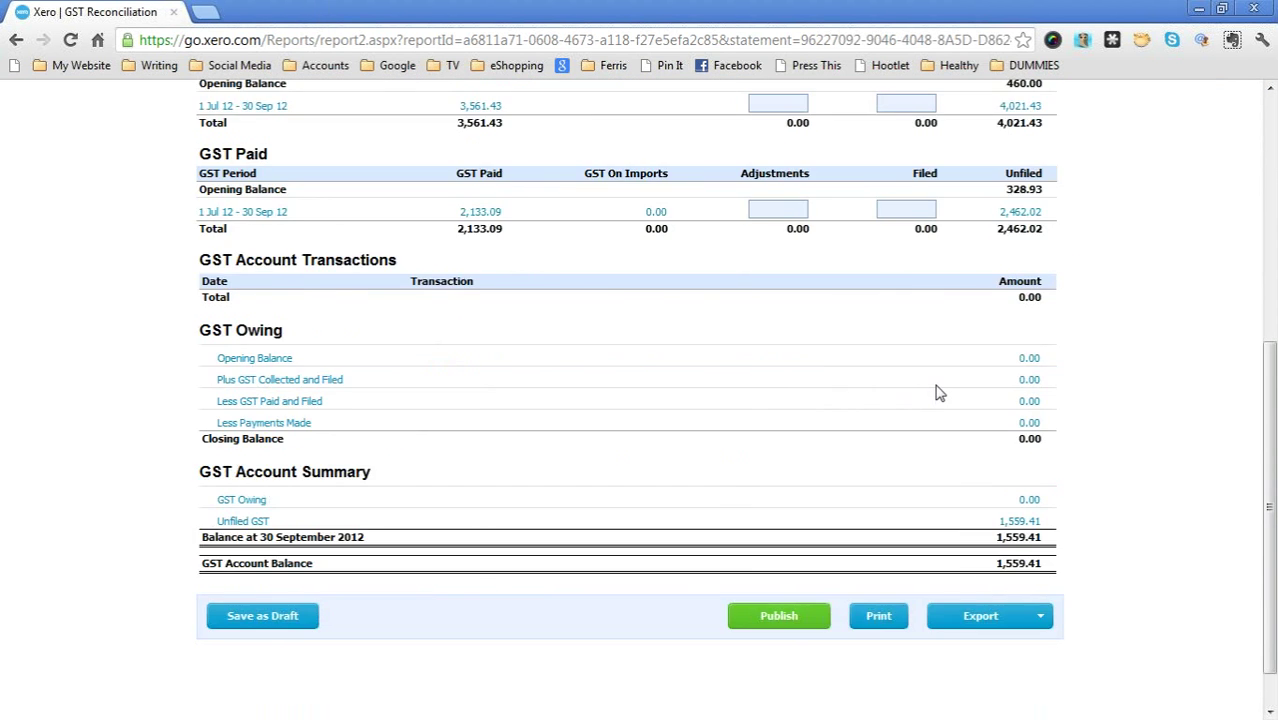
scroll(936, 391, up, 6)
Return to the full report list and open the General Ledger report
mouse_move(470, 177)
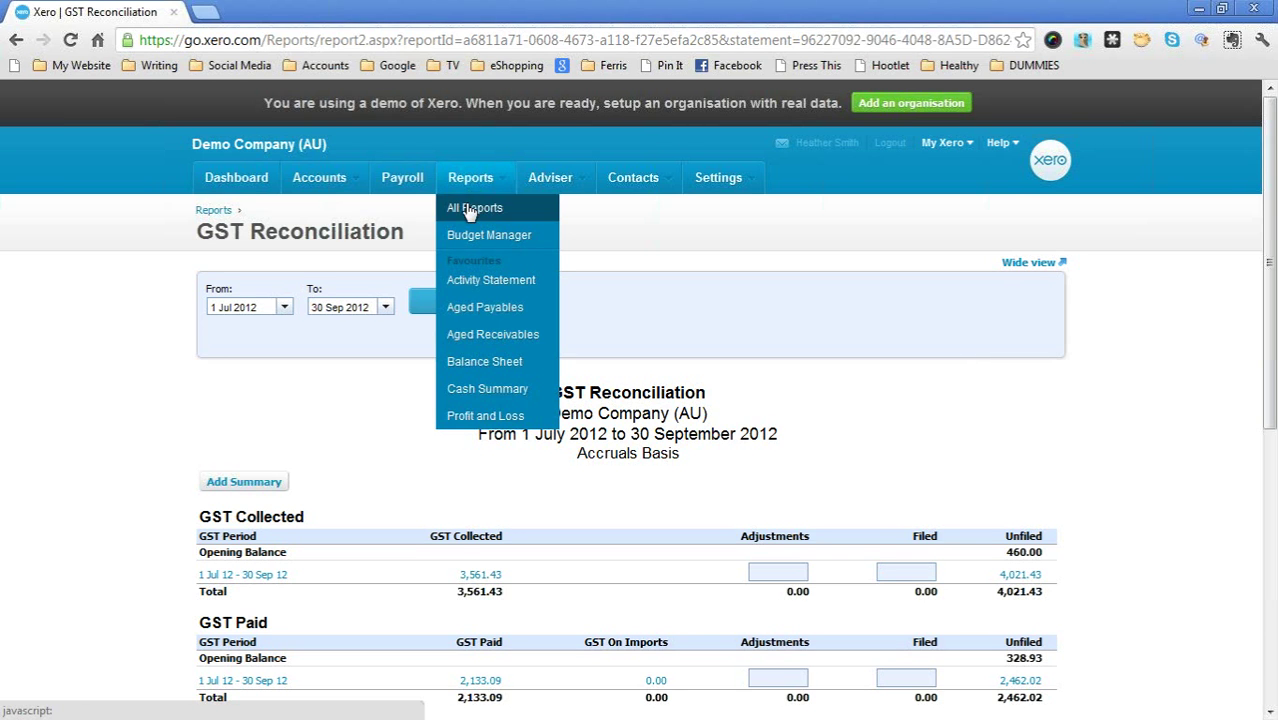
click(460, 205)
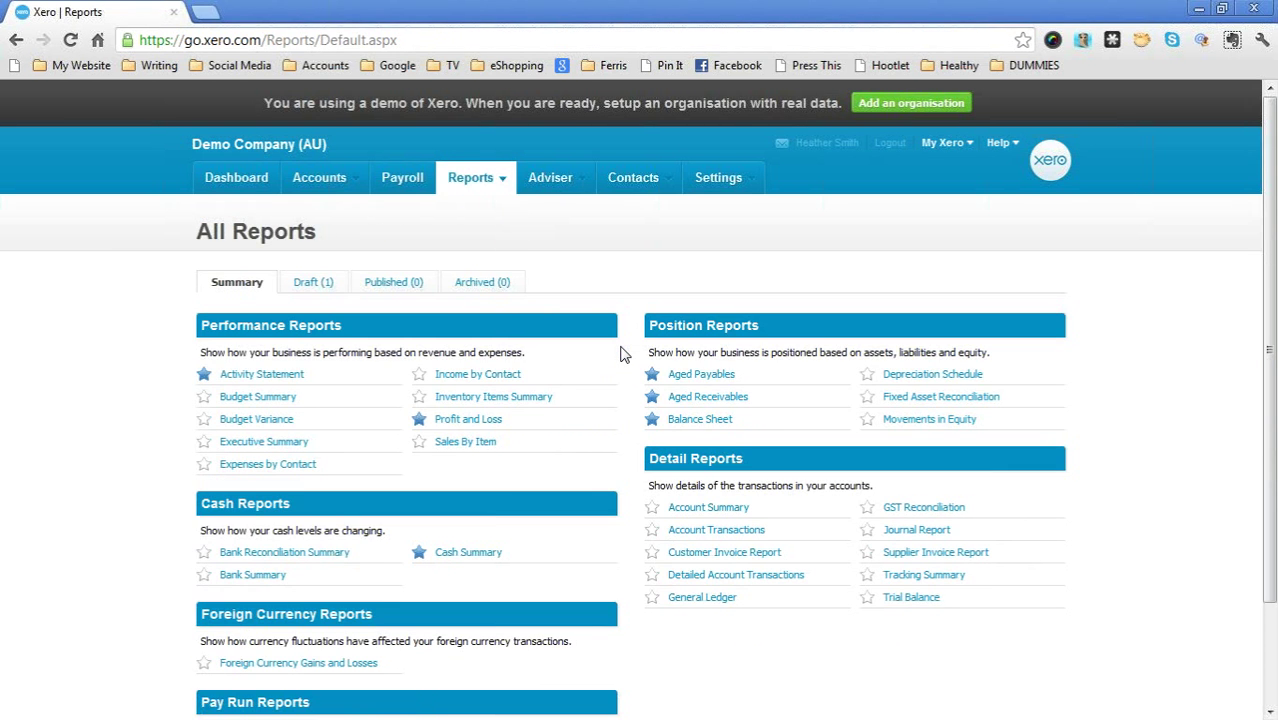
scroll(620, 352, down, 3)
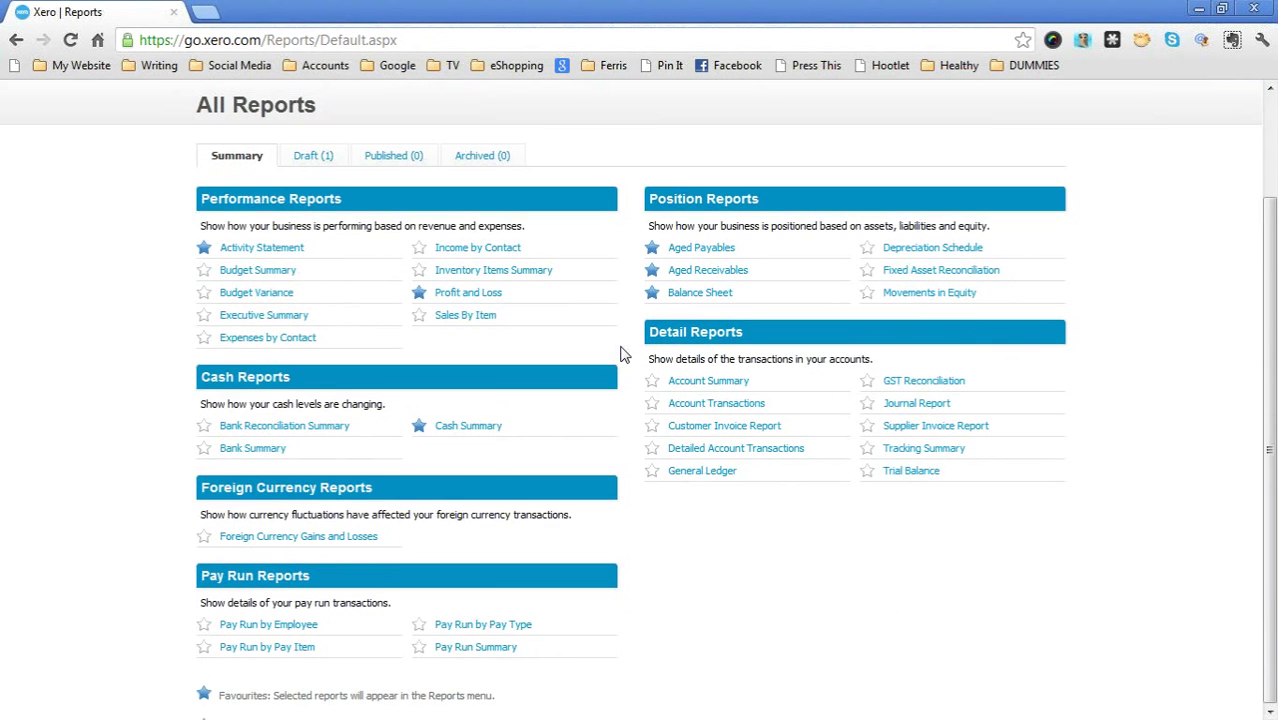
click(710, 472)
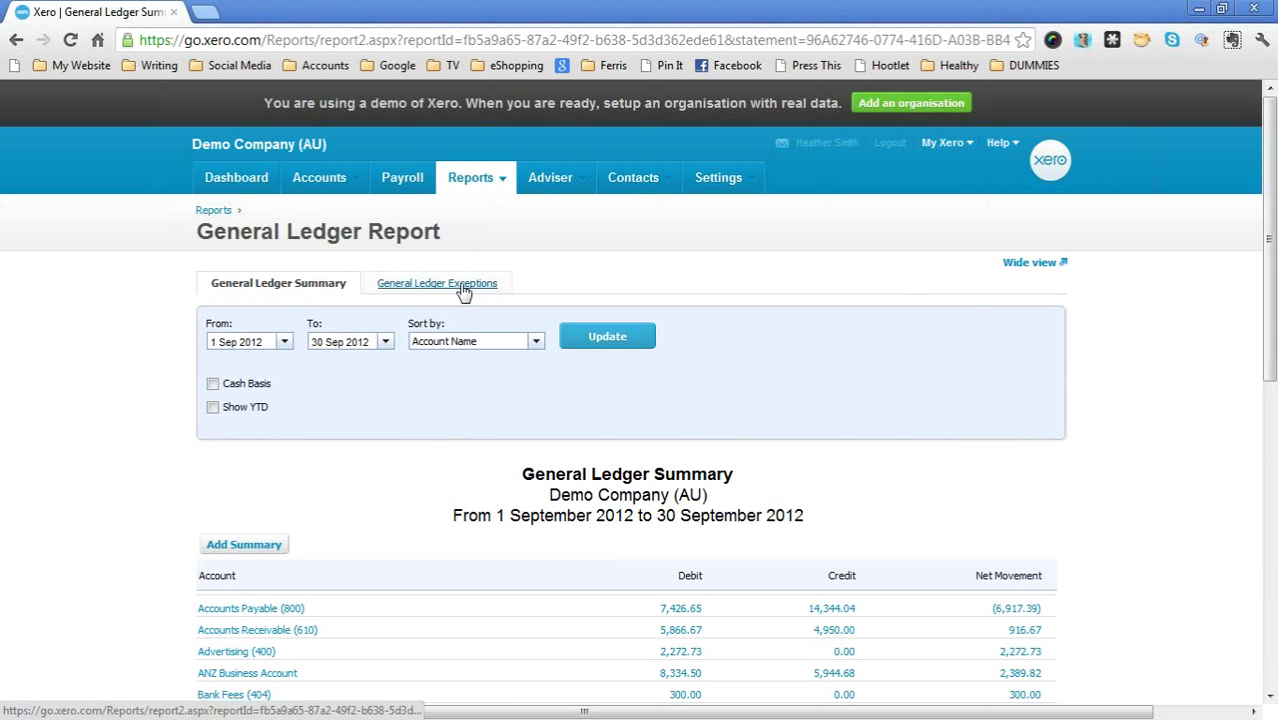
Reopen the General Ledger report from the full report list and review its General Ledger Exceptions
click(462, 178)
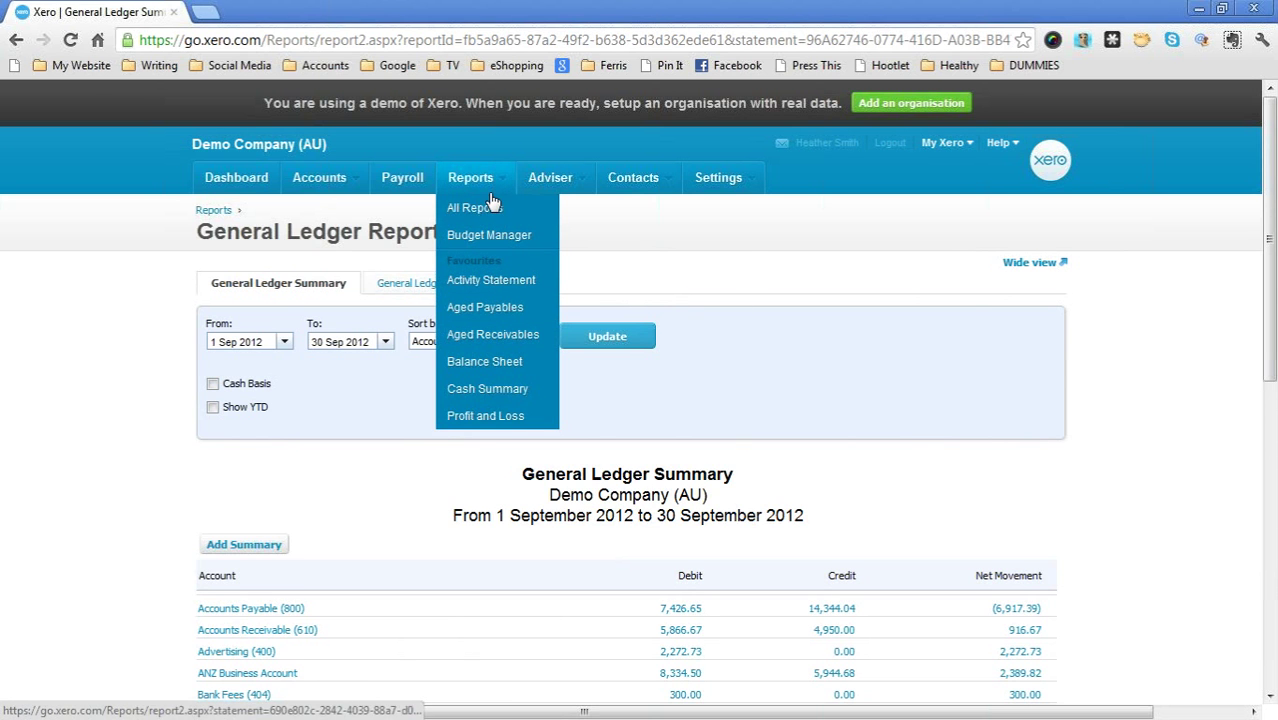
click(472, 207)
scroll(792, 512, down, 1)
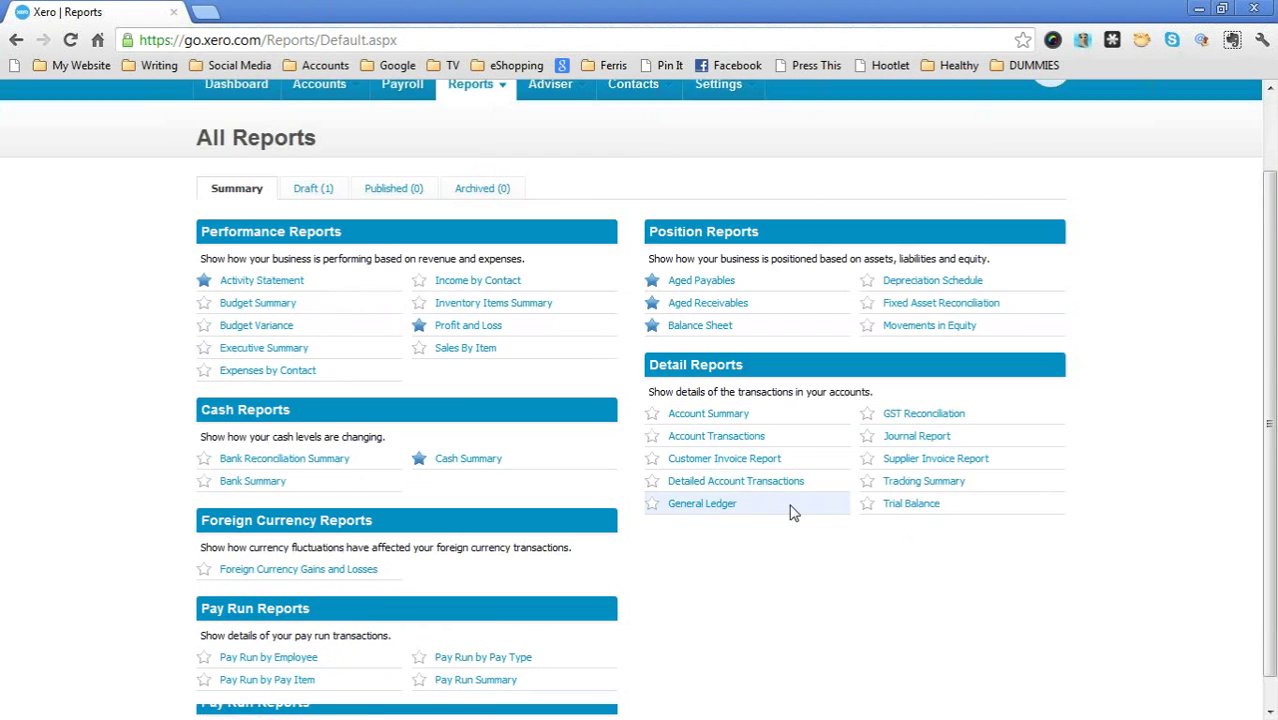
scroll(792, 512, down, 1)
click(702, 472)
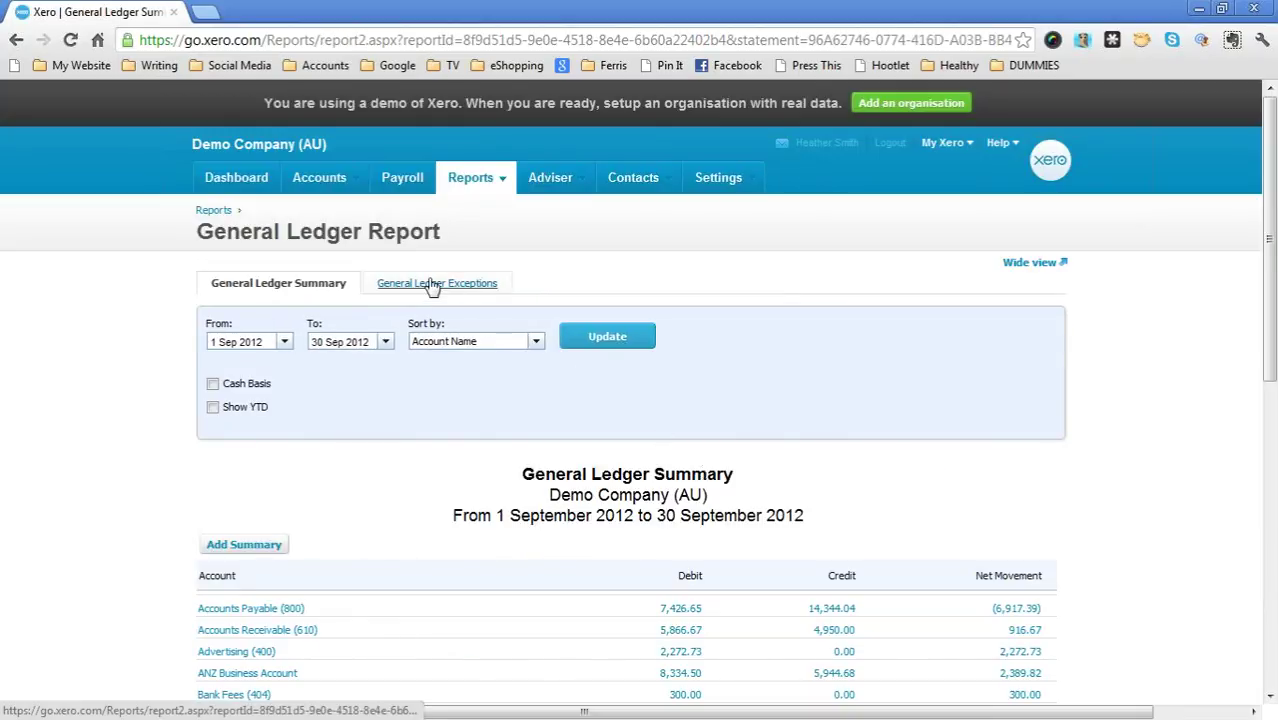
click(432, 285)
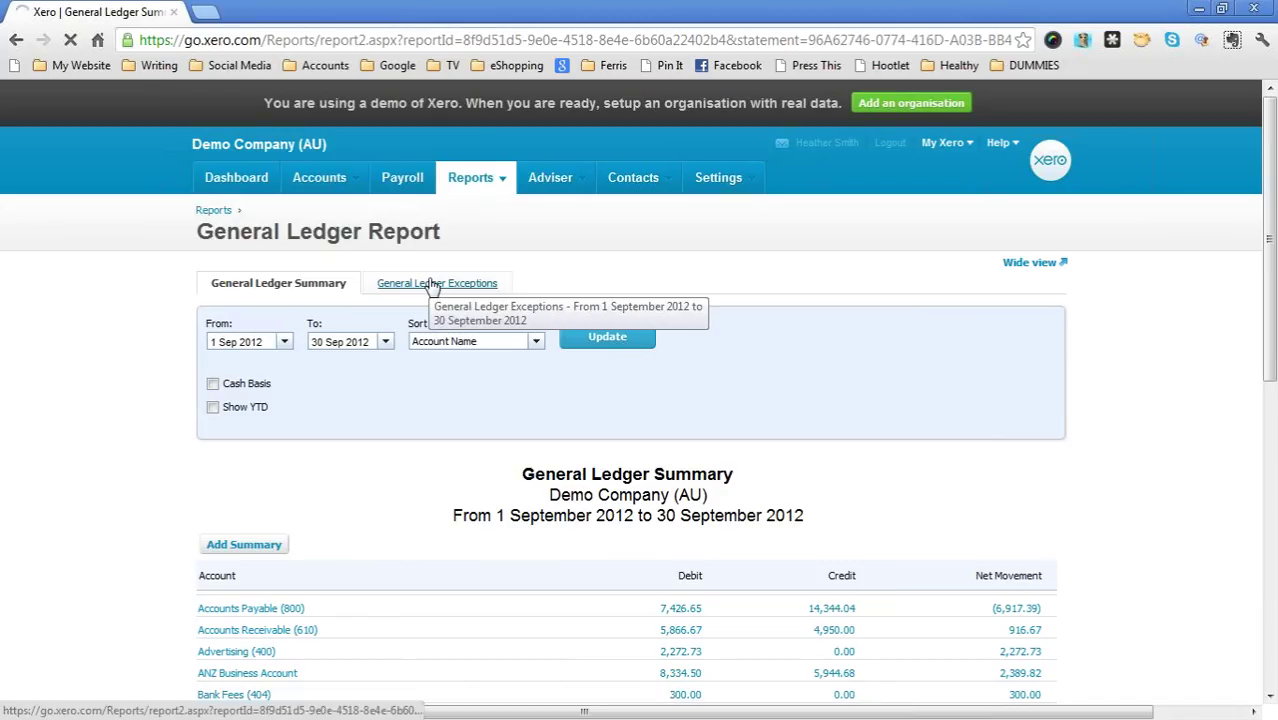
scroll(432, 377, down, 1)
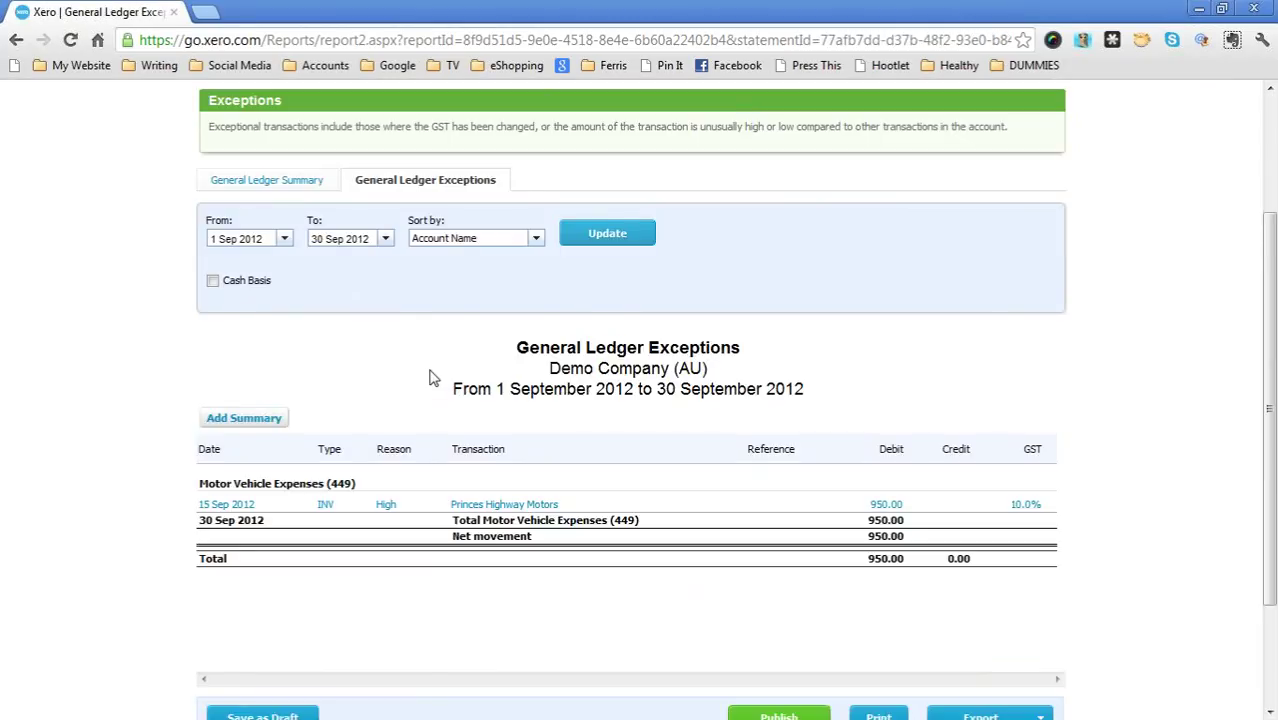
scroll(434, 374, down, 1)
scroll(440, 345, up, 2)
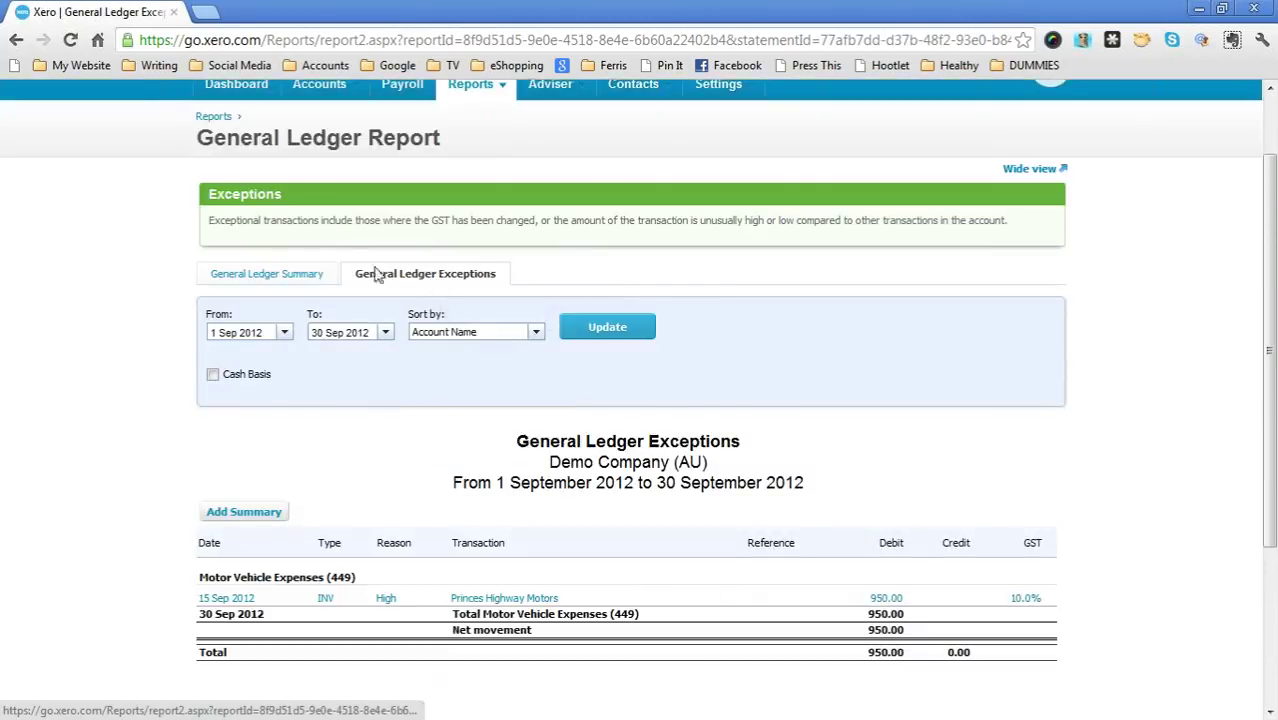
Set the General Ledger Exceptions start date to 1 Jul 2012 and update the report
click(286, 336)
click(230, 356)
click(230, 356)
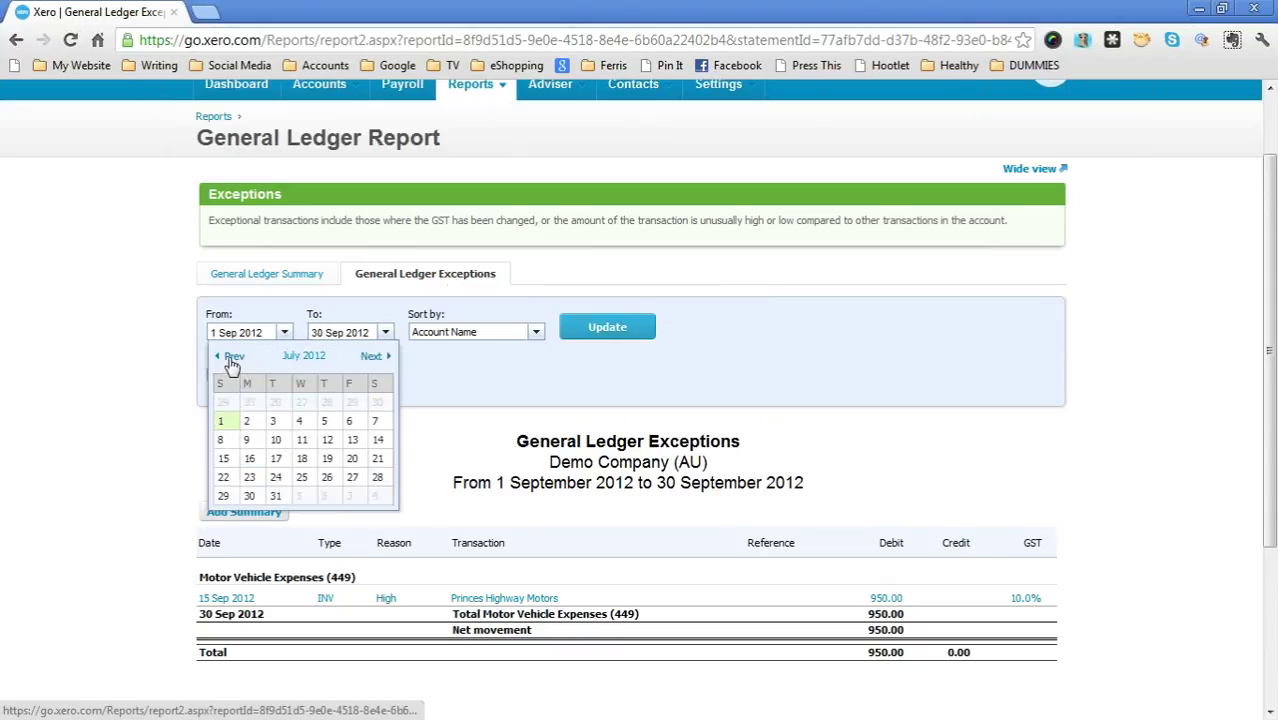
click(224, 421)
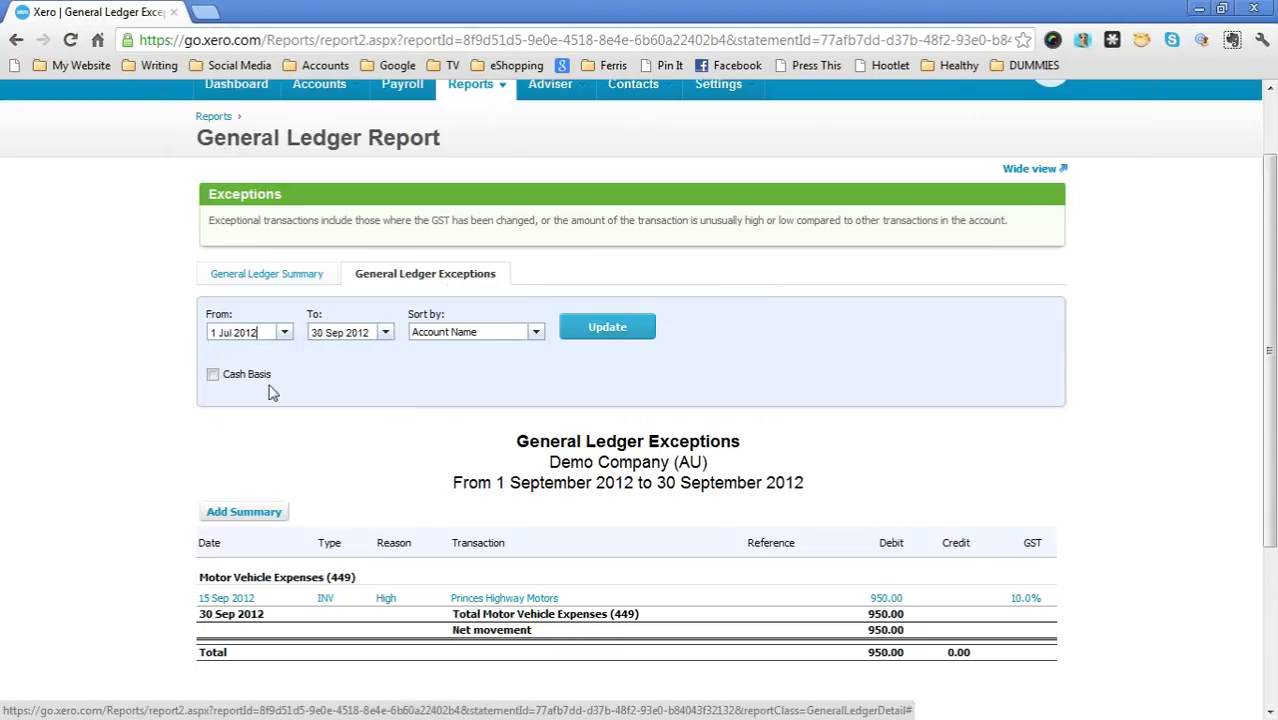
click(586, 334)
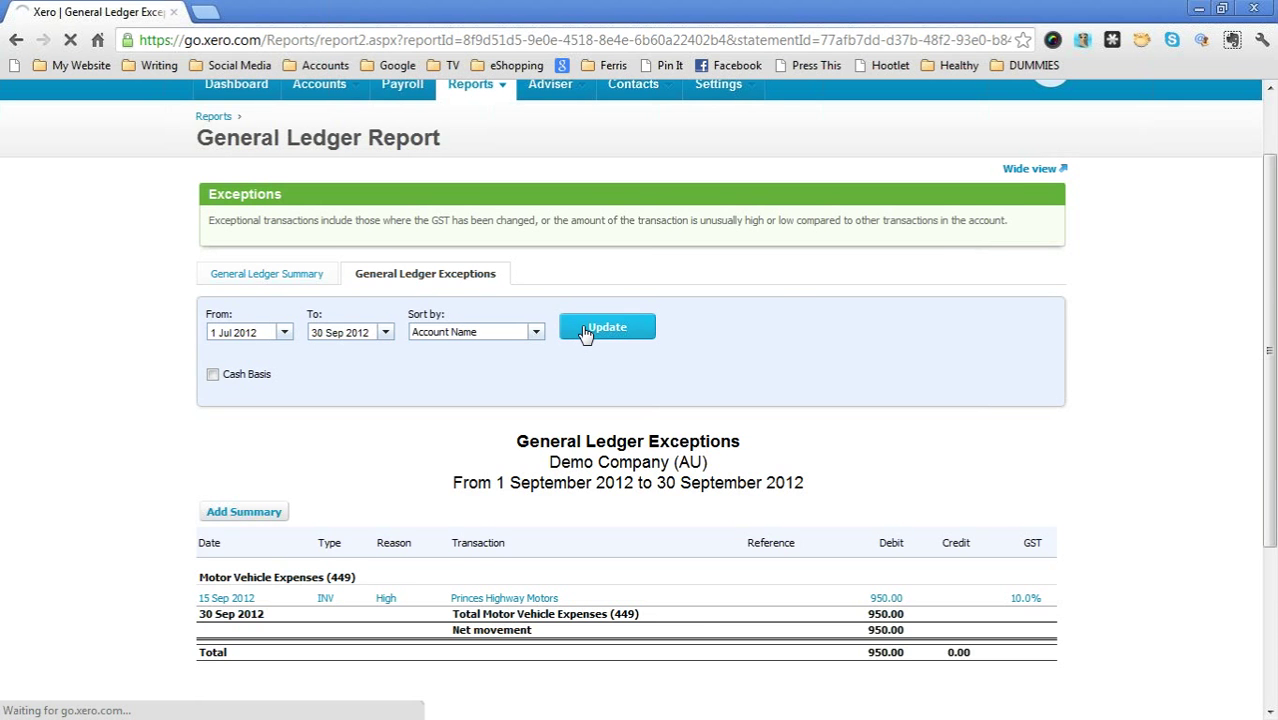
Examine the Reason column for the flagged motor vehicle and sales transactions in the General Ledger Exceptions
scroll(584, 333, down, 3)
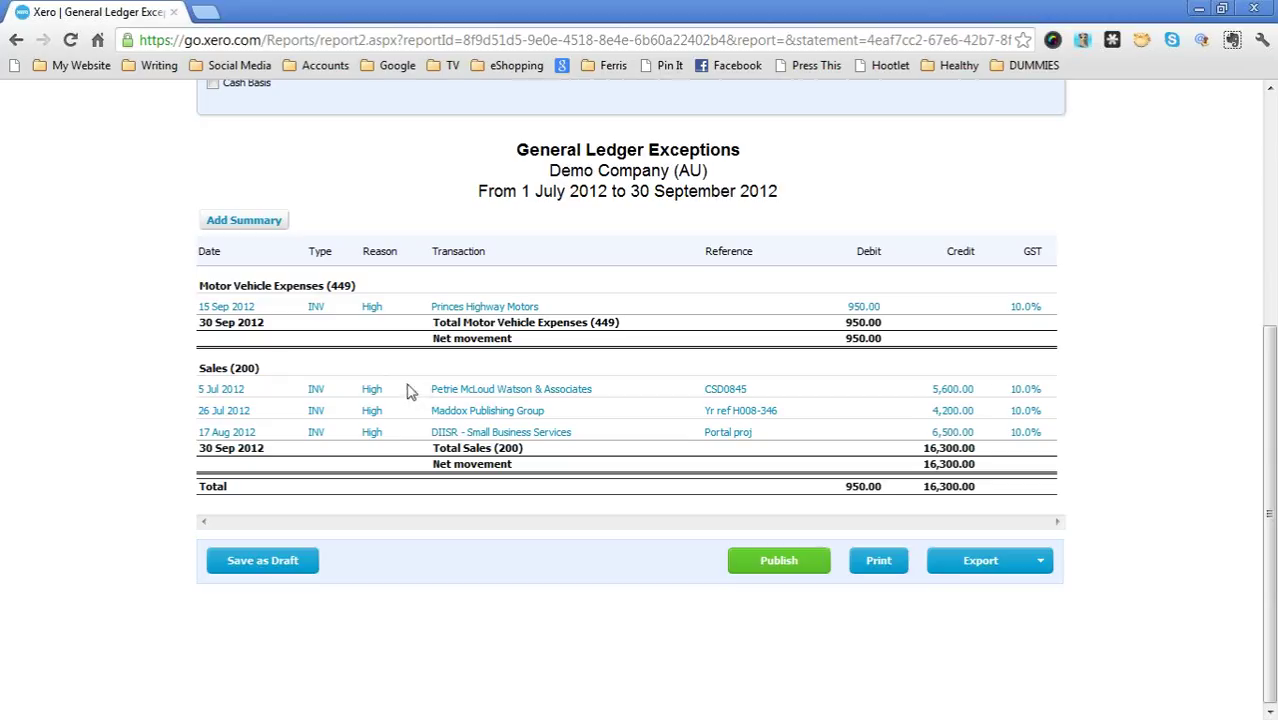
drag(405, 255, 363, 252)
mouse_move(440, 428)
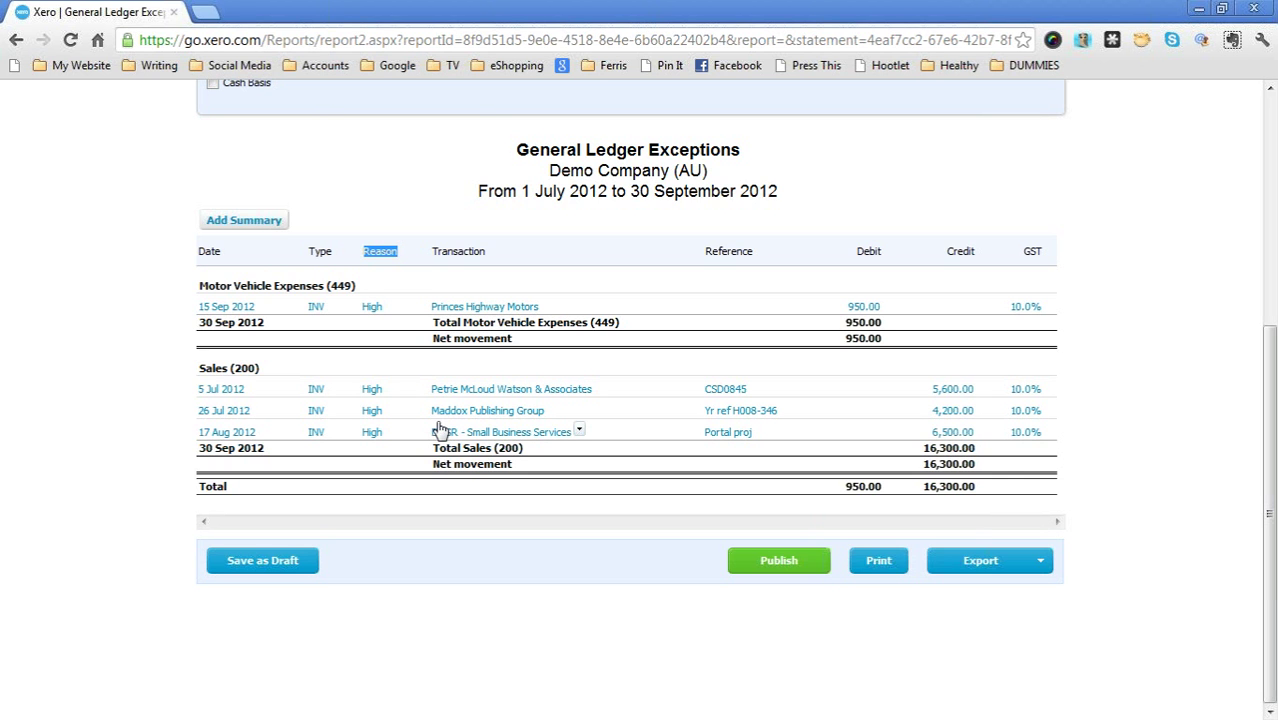
scroll(440, 428, up, 3)
scroll(440, 428, down, 2)
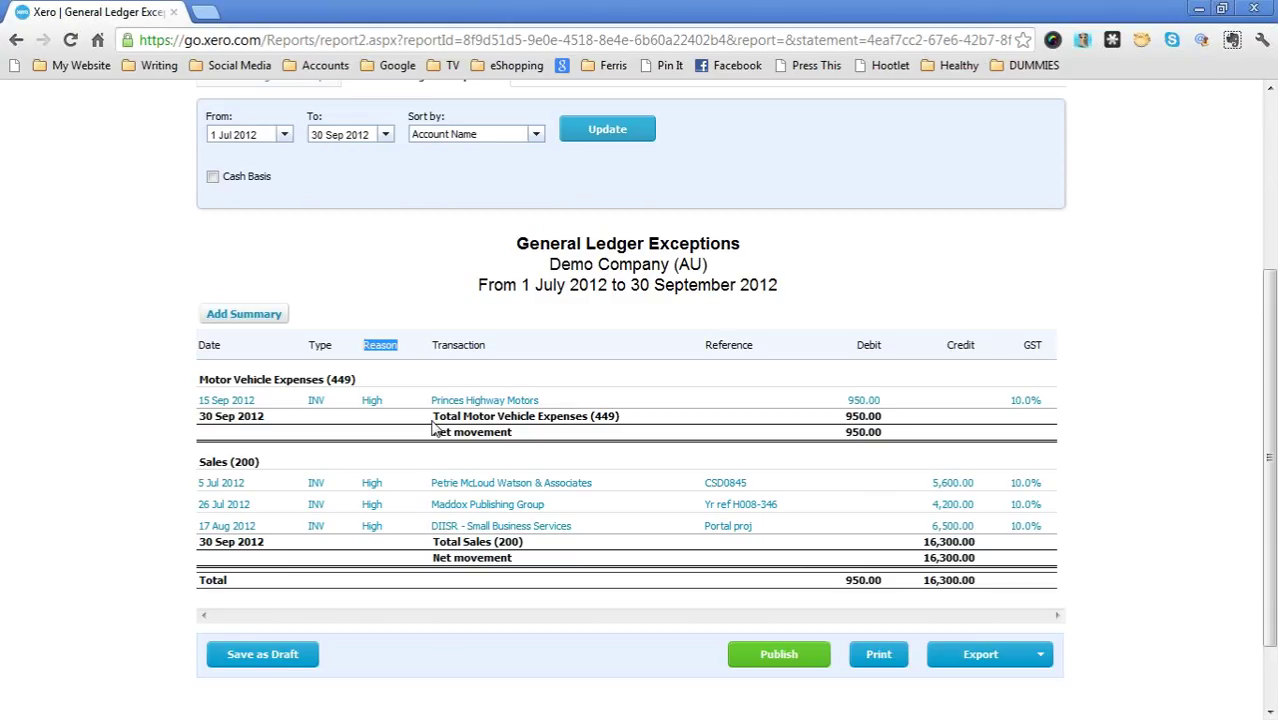
scroll(435, 428, up, 3)
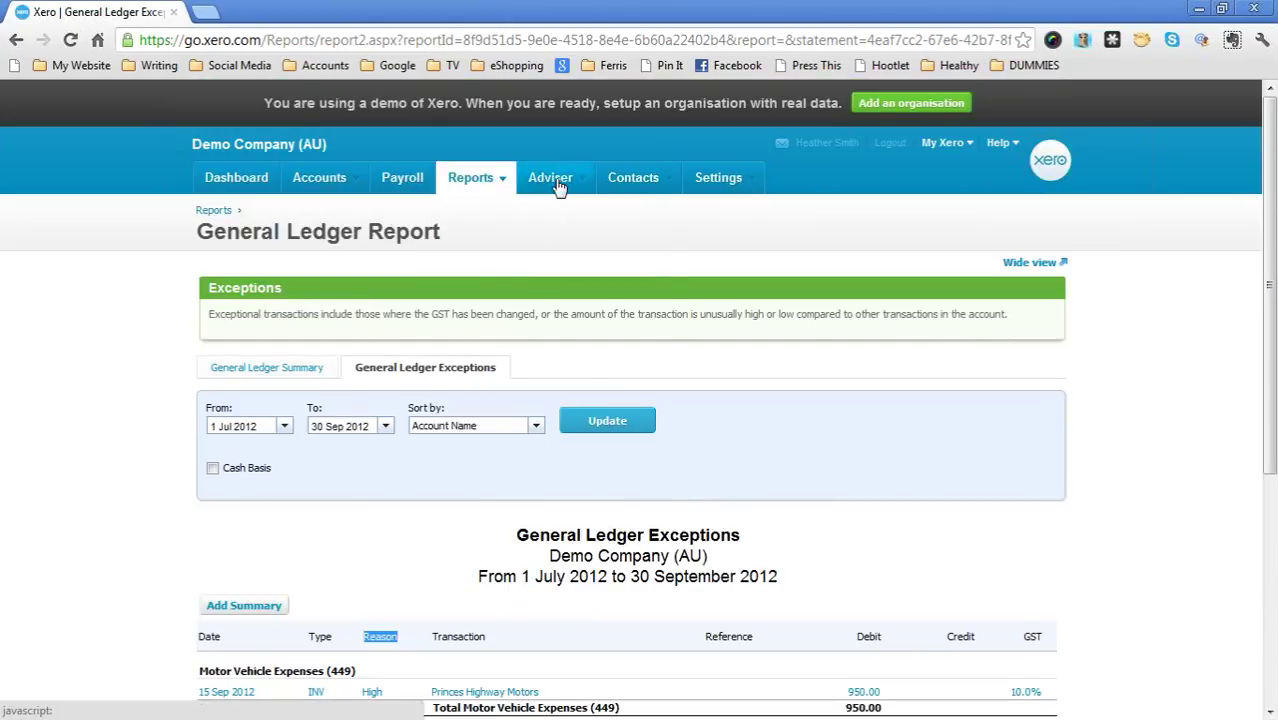
Open the Activity Statement's Business Activity Statement and review its GST, PAYG and payment amounts
mouse_move(560, 186)
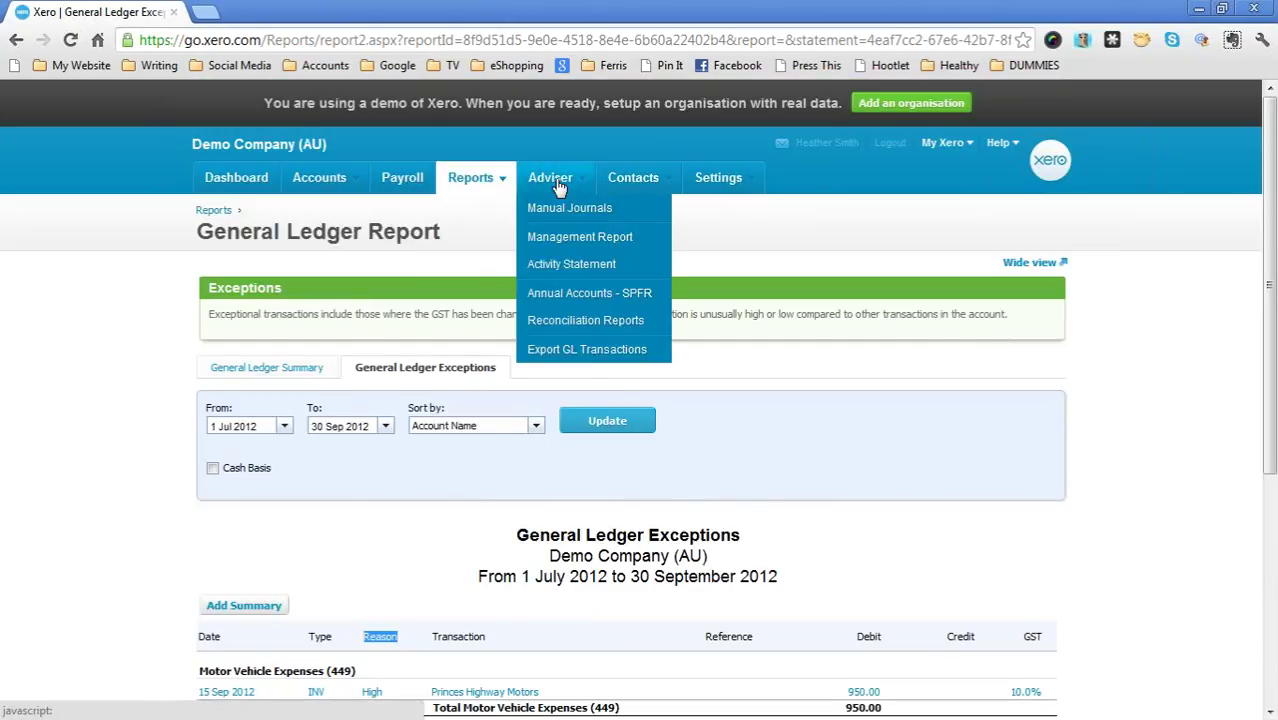
click(569, 263)
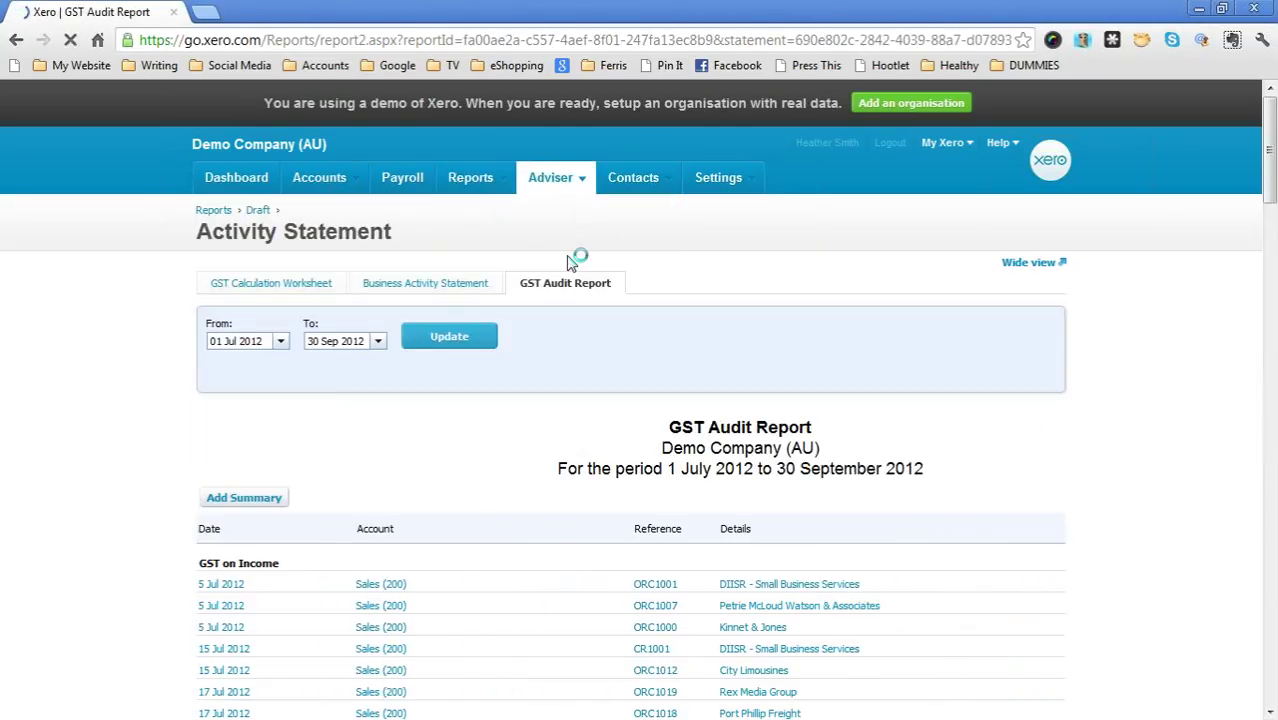
click(467, 285)
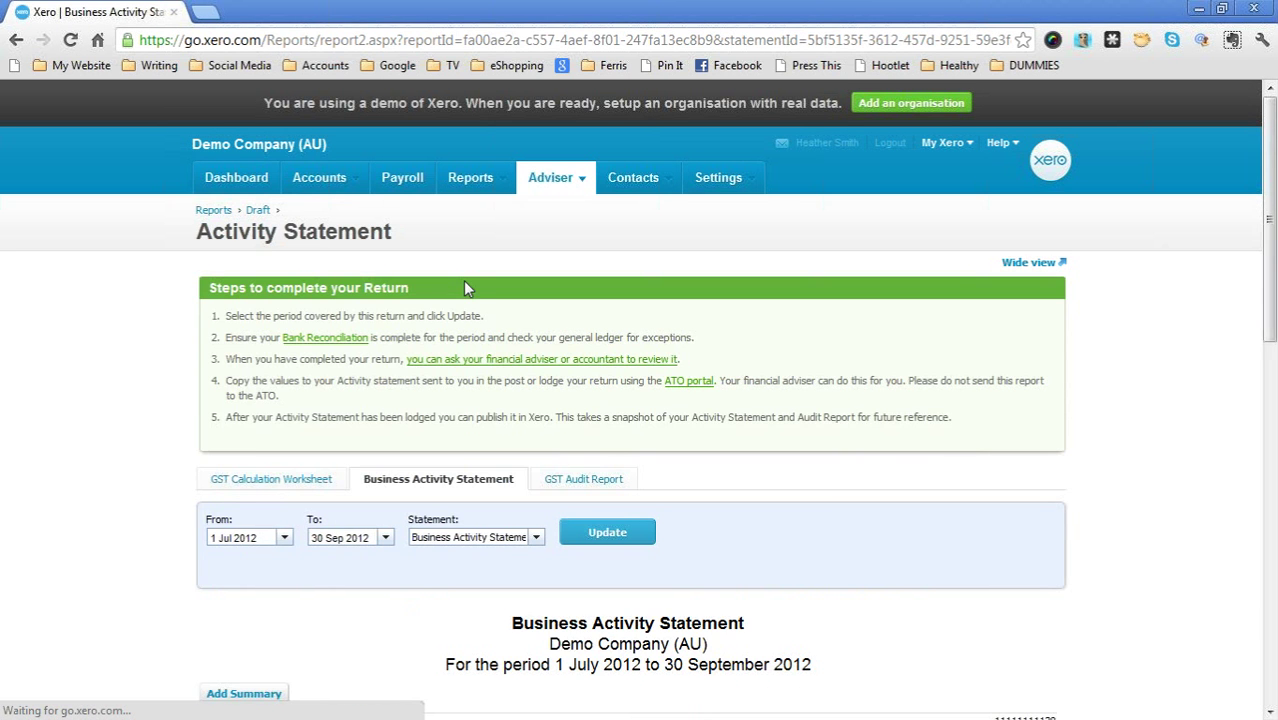
scroll(460, 452, down, 2)
scroll(457, 452, down, 3)
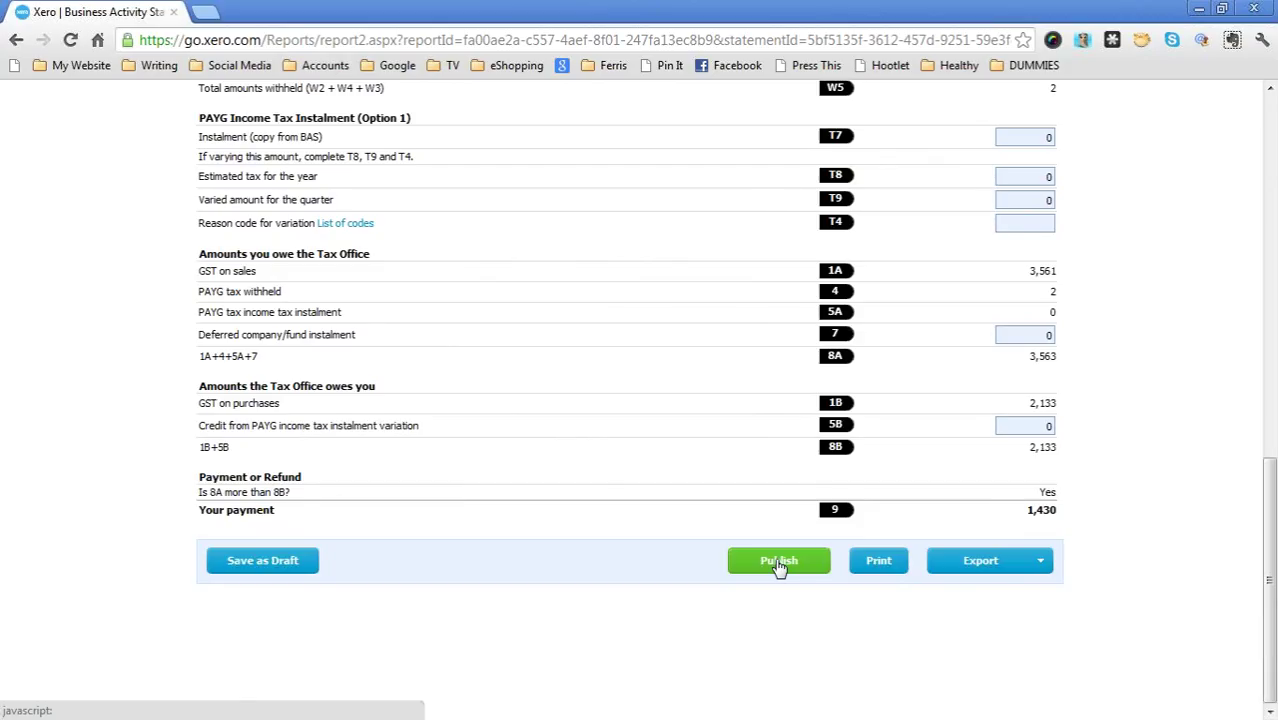
scroll(780, 567, up, 6)
scroll(778, 565, down, 3)
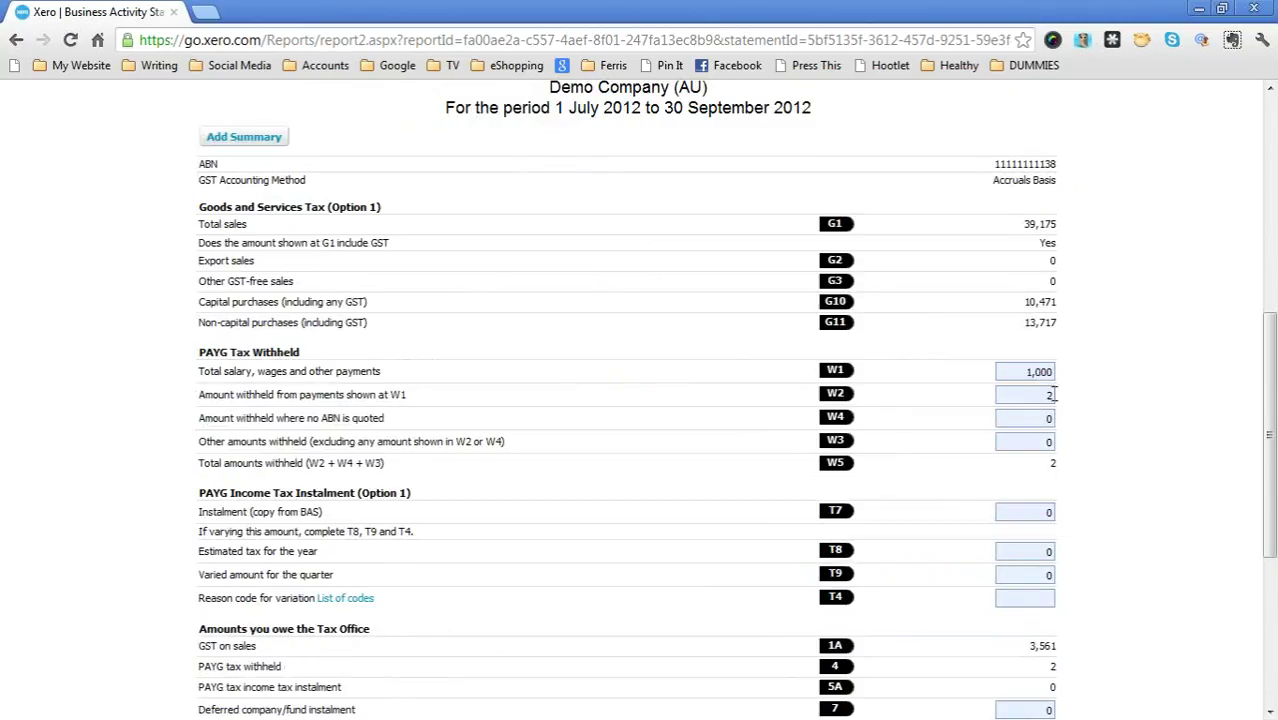
scroll(795, 600, down, 3)
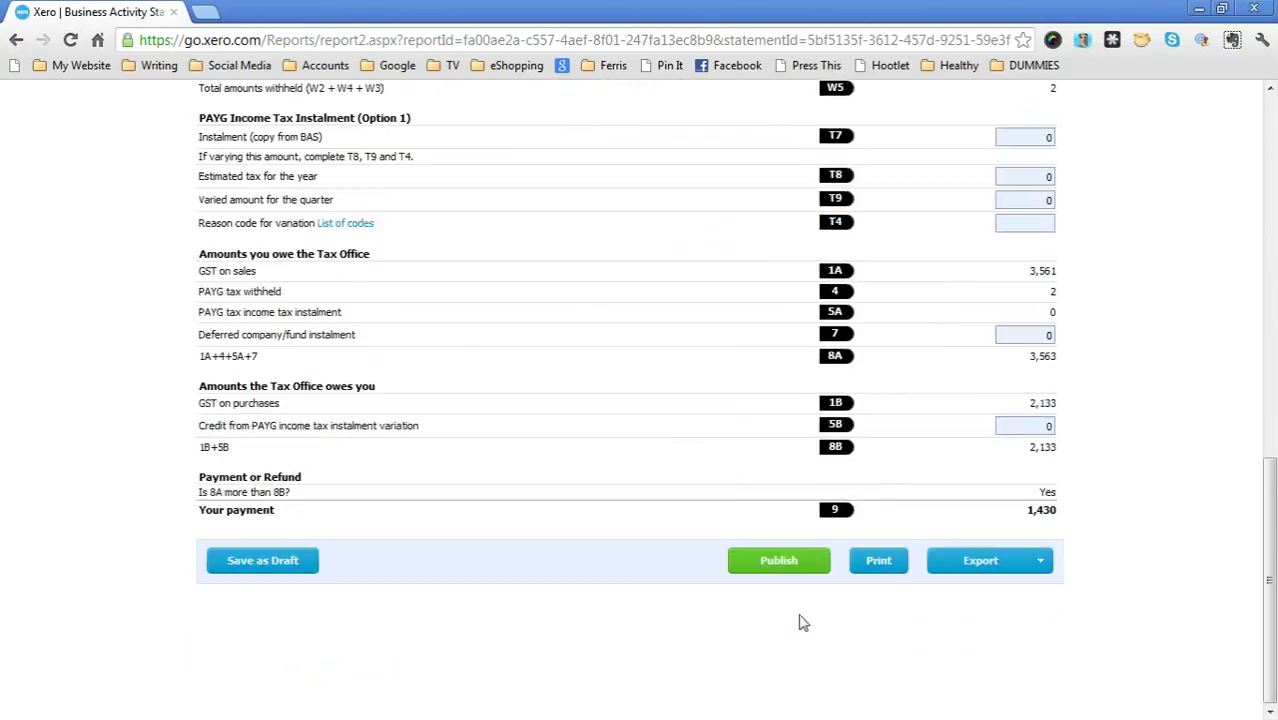
Start publishing the Activity Statement and append "- Advisor!!!" to the author's name
click(792, 560)
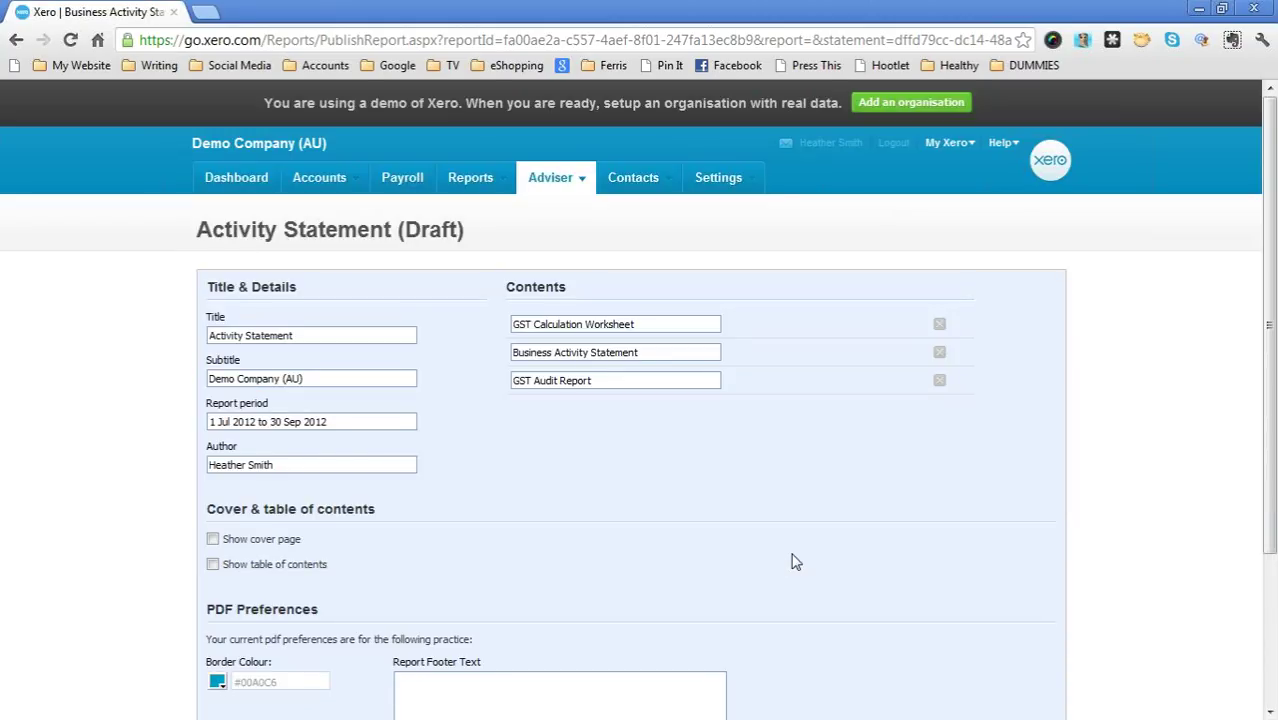
click(315, 467)
text(- Advisor!!!)
Set the PDF border colour of the Activity Statement to pink, #C60063
scroll(316, 470, down, 1)
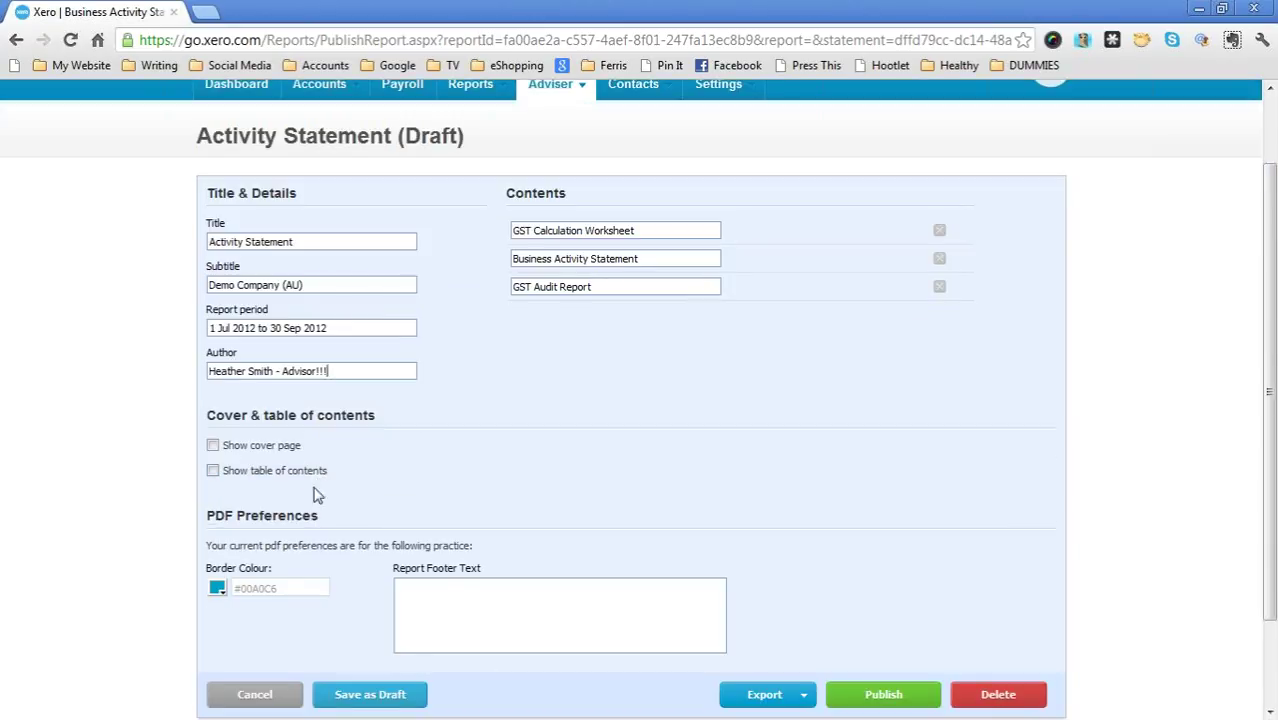
click(218, 590)
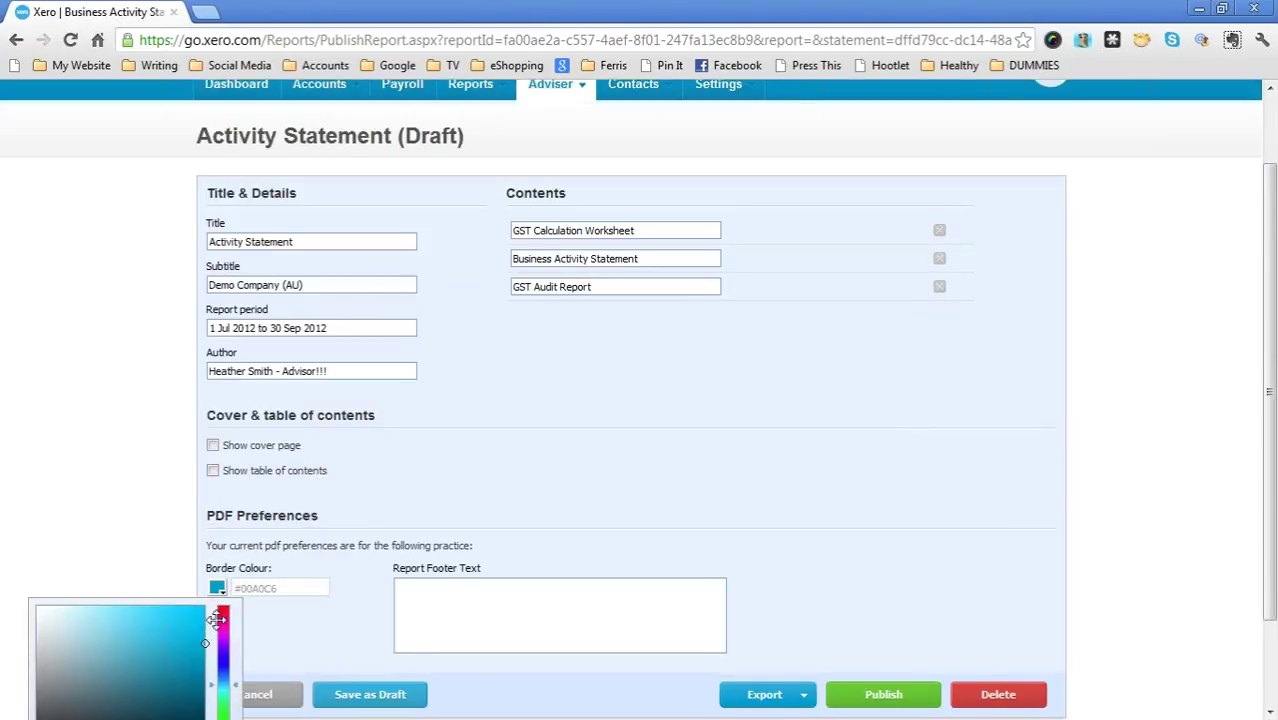
click(217, 620)
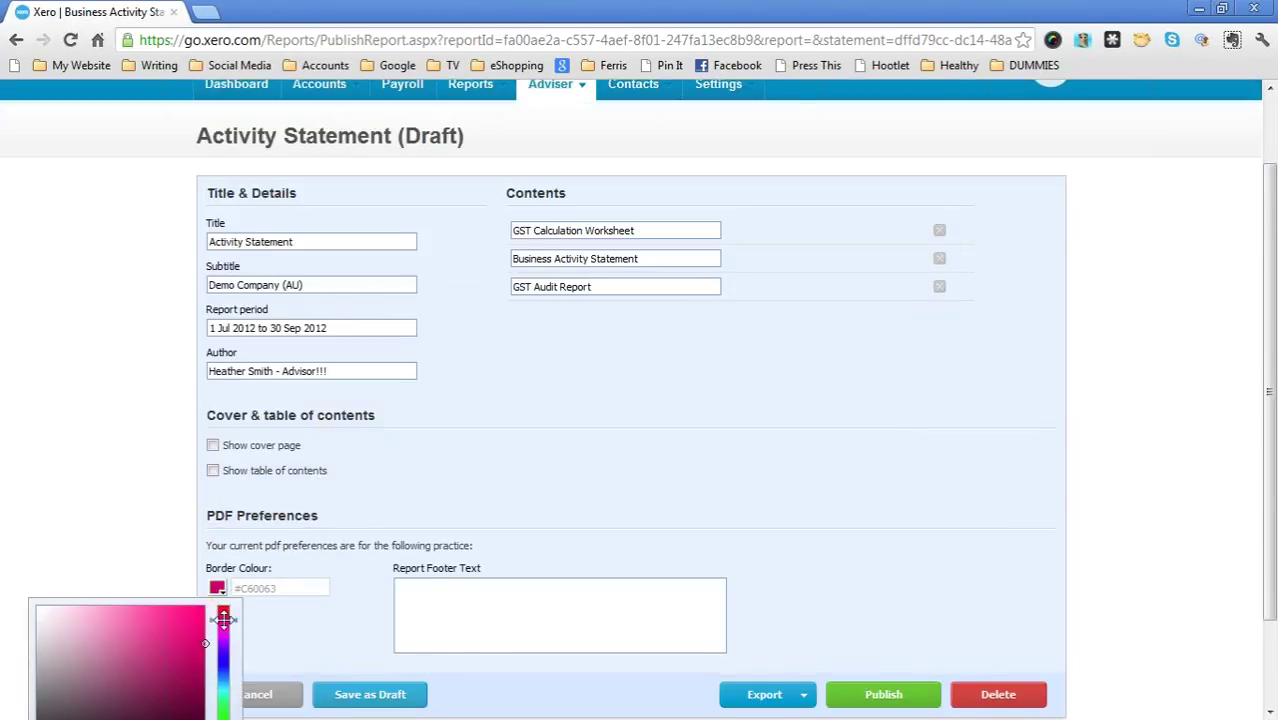
click(333, 623)
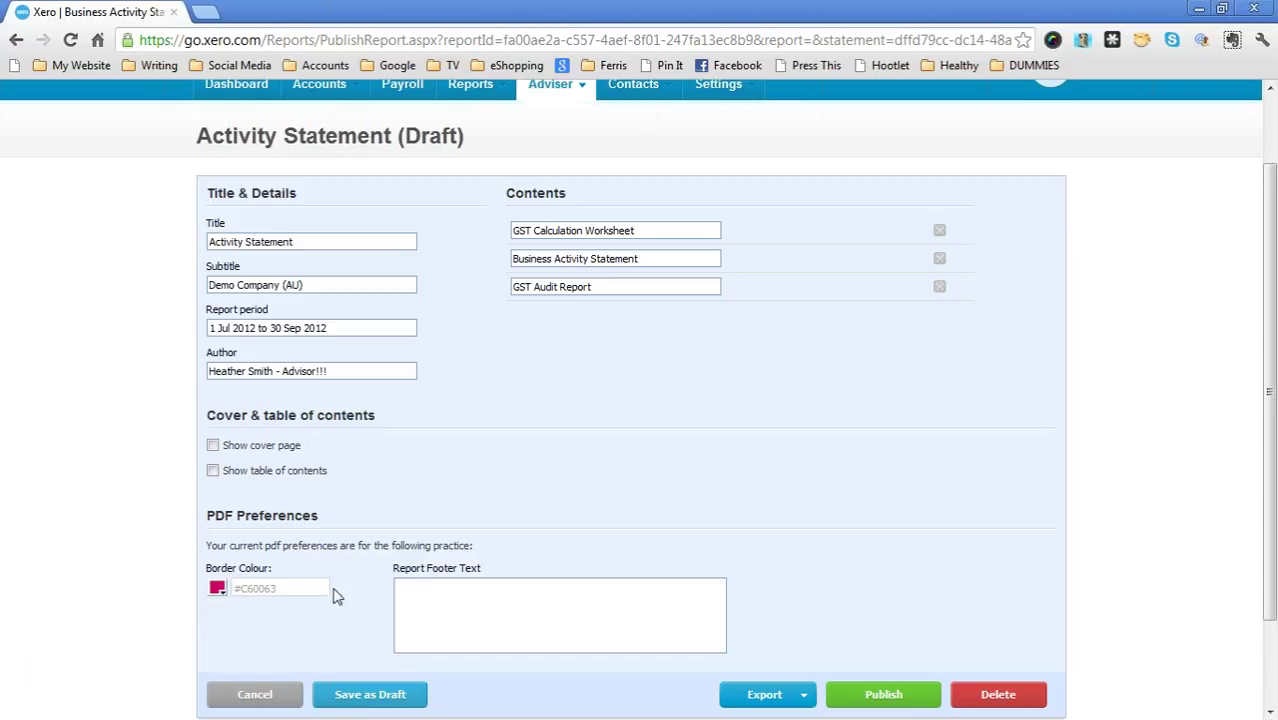
Include a cover page and table of contents in the Activity Statement and publish it
click(280, 472)
scroll(395, 520, down, 2)
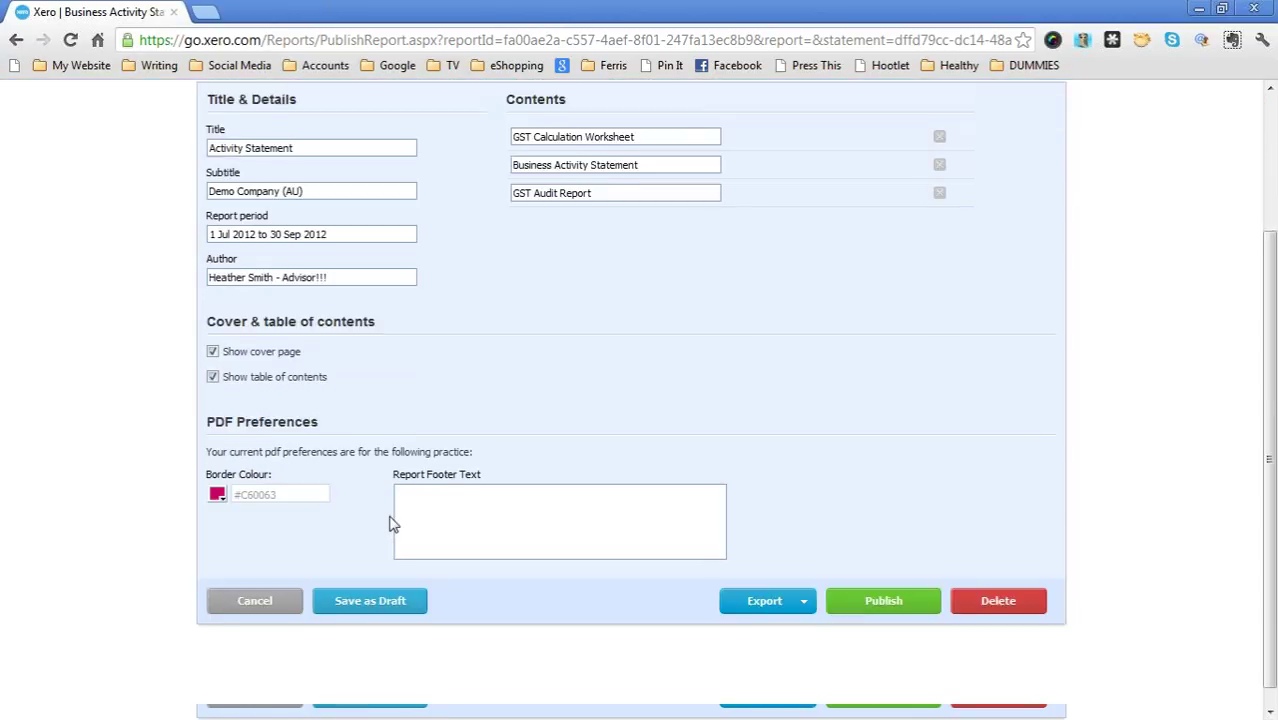
scroll(768, 565, up, 3)
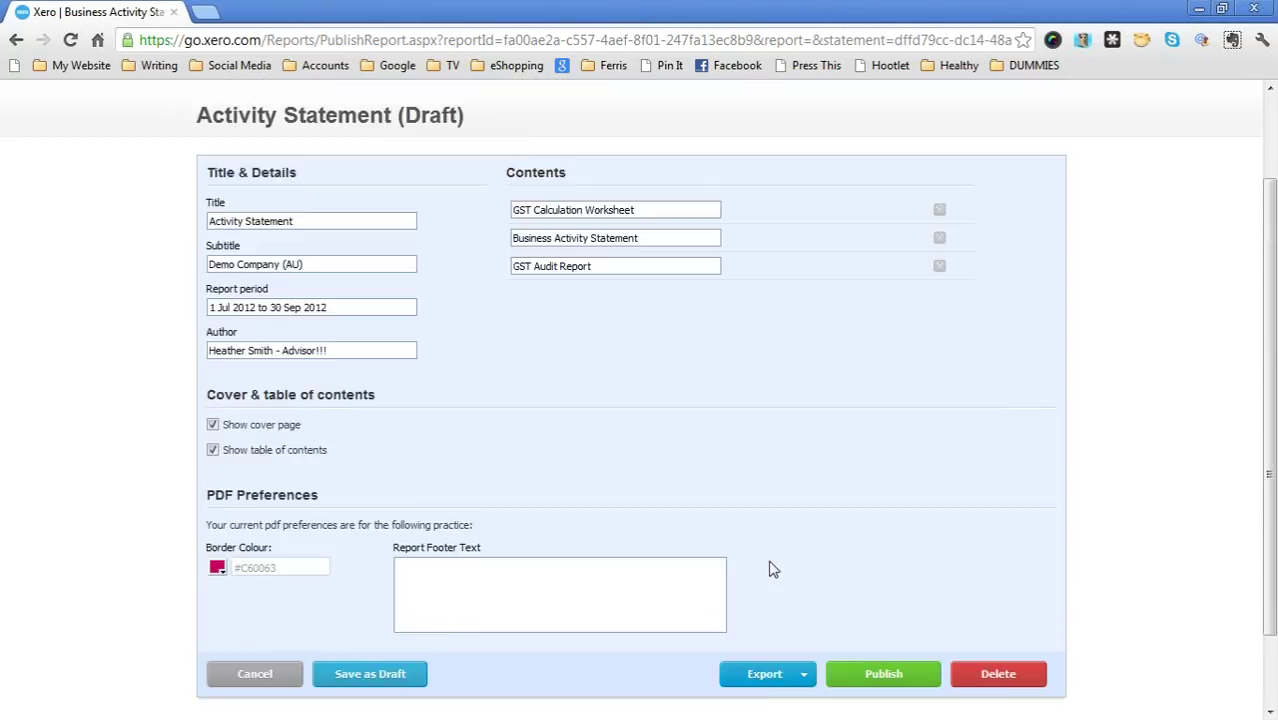
scroll(770, 569, down, 3)
click(908, 592)
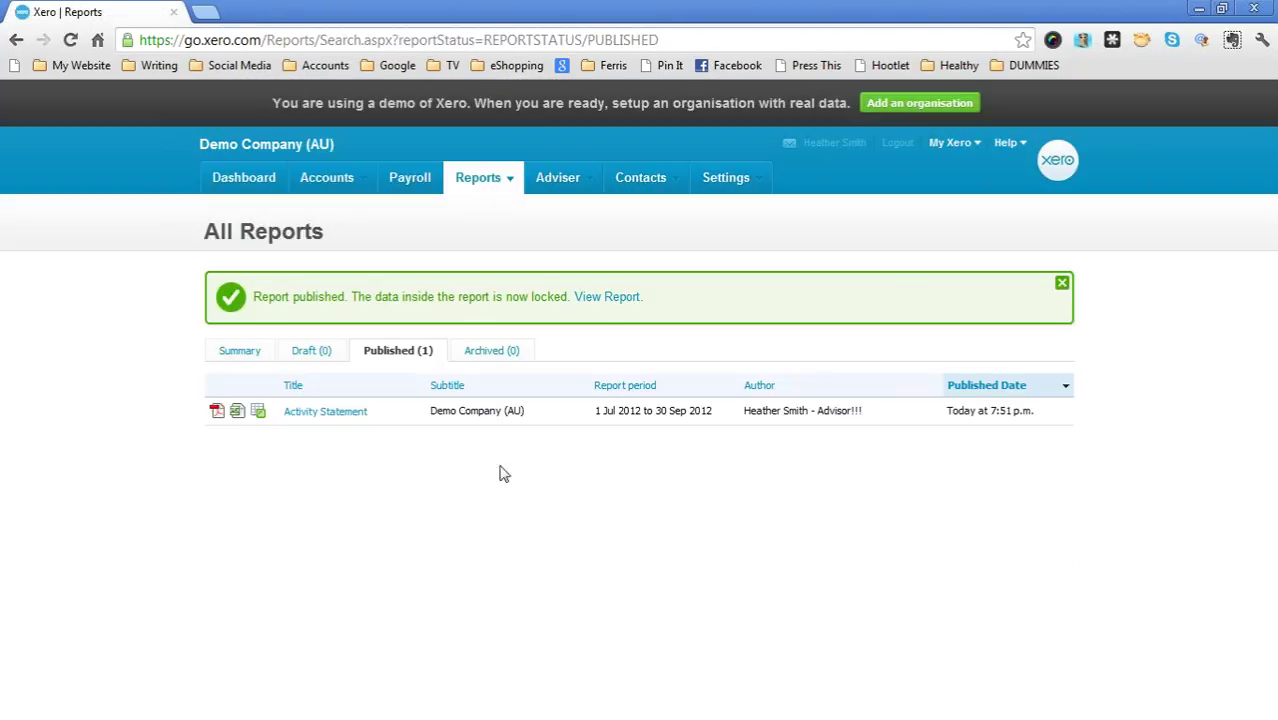
Download the published Activity Statement as a PDF and open it full-size in Adobe Reader
click(243, 412)
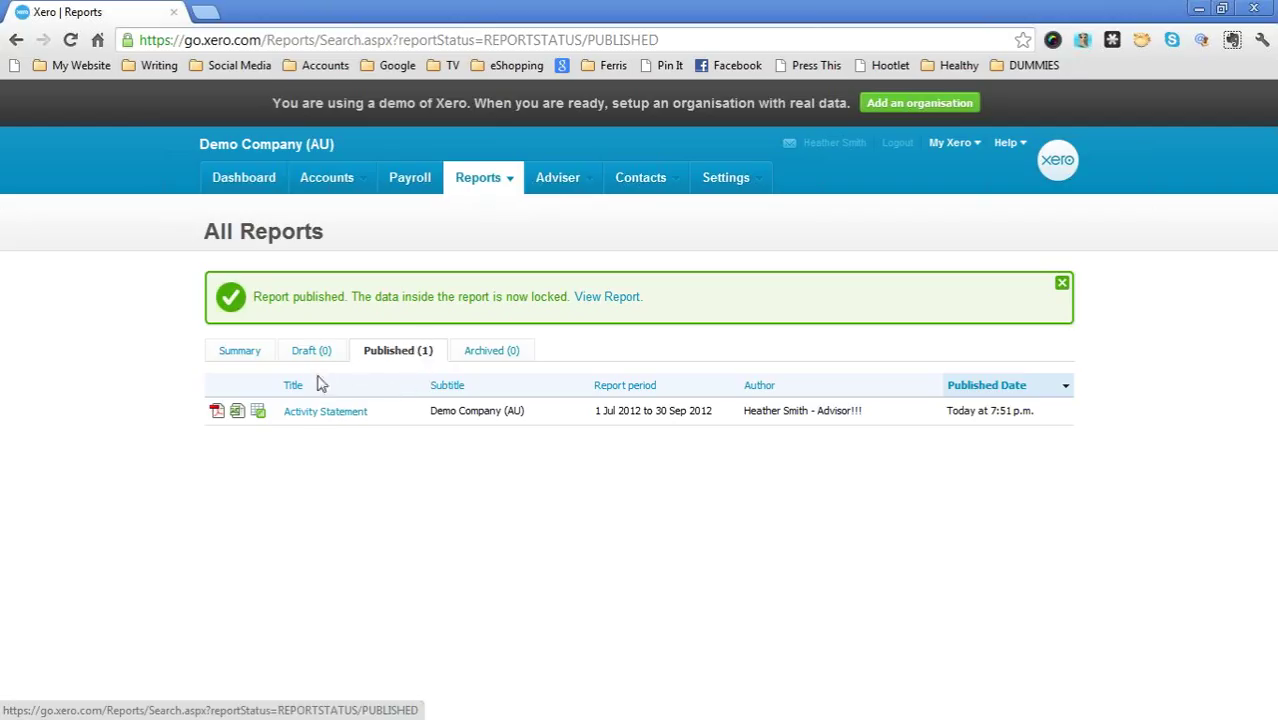
click(218, 416)
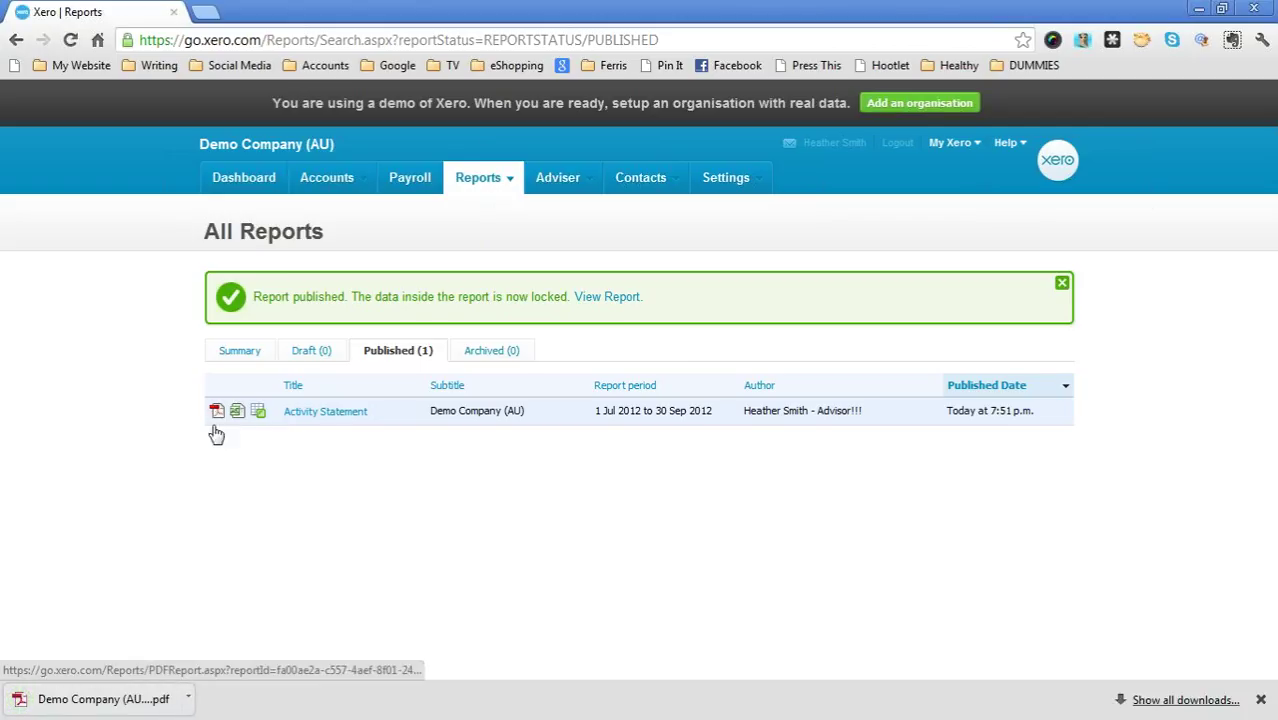
click(112, 700)
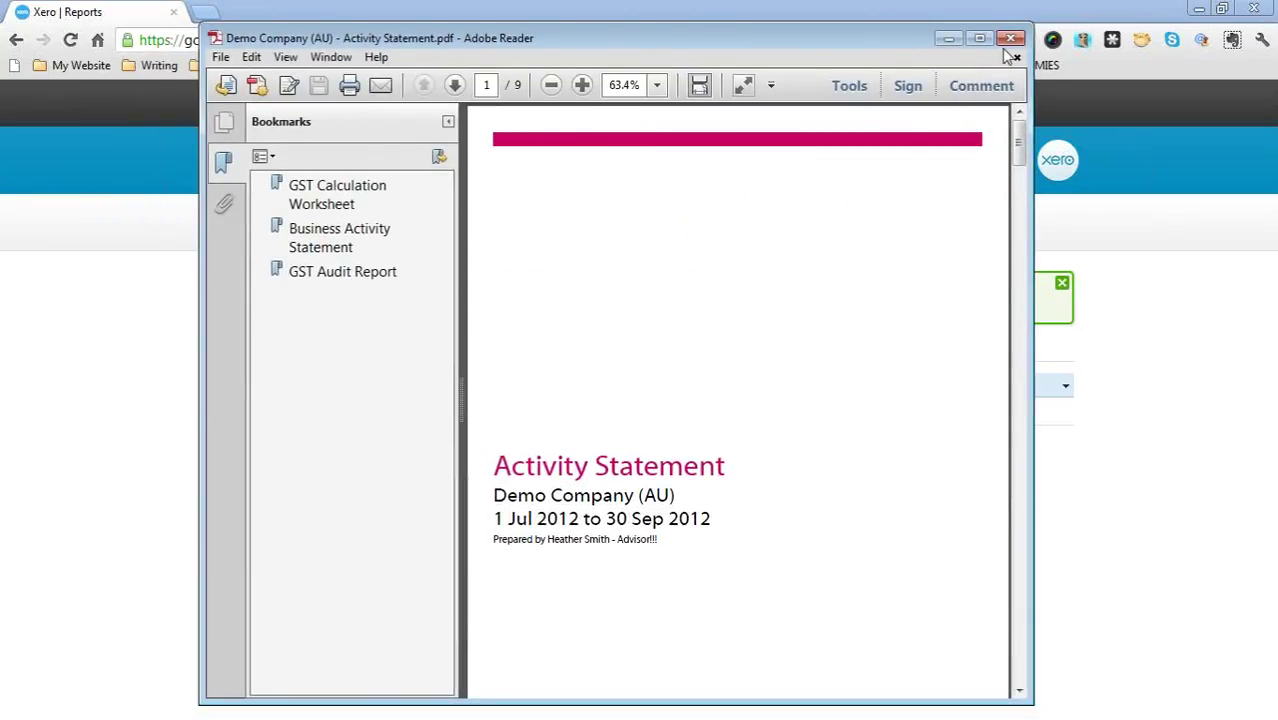
click(981, 38)
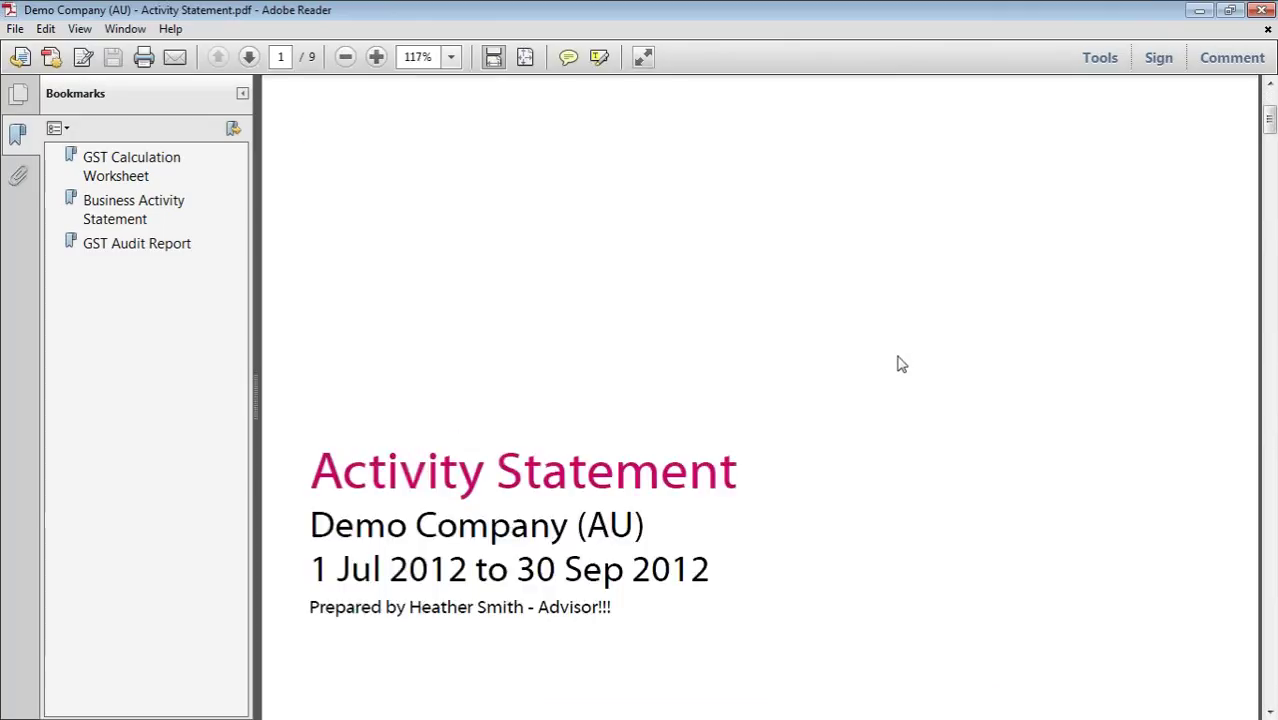
Review the PDF's cover, contents, worksheet, Business Activity Statement and GST Audit Report pages, and close it
scroll(900, 364, down, 3)
scroll(900, 364, down, 5)
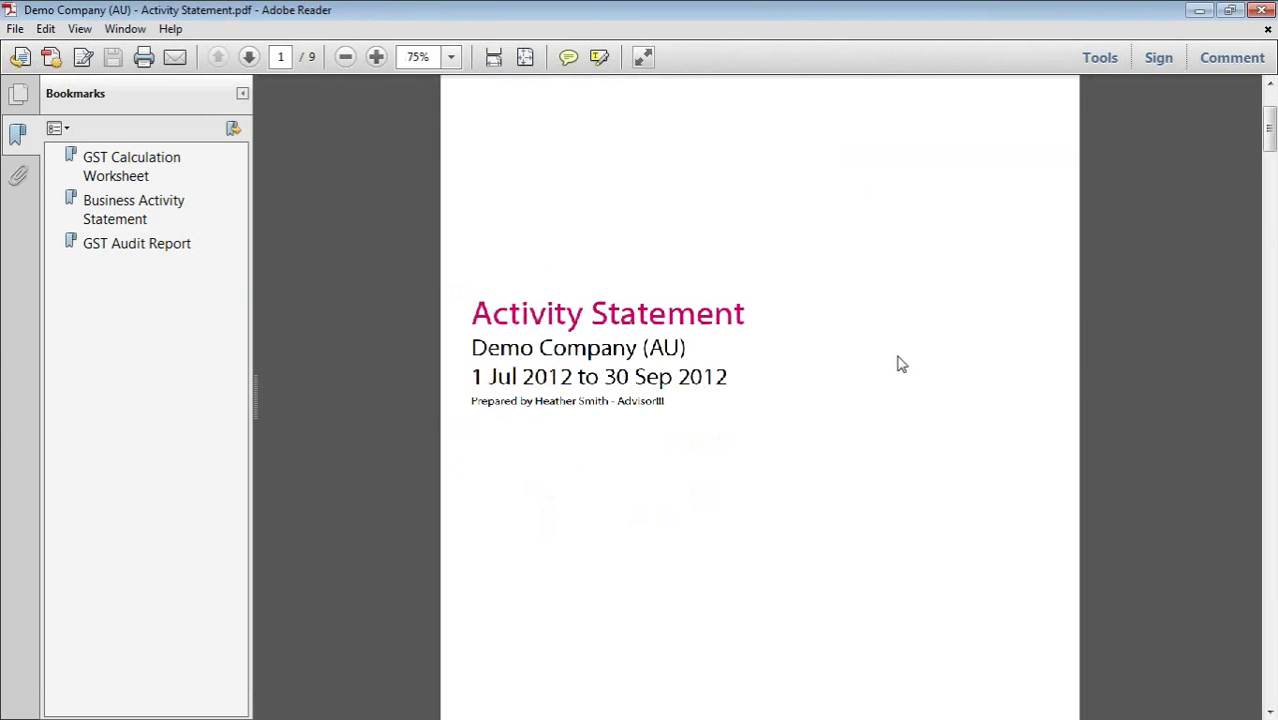
scroll(900, 364, down, 10)
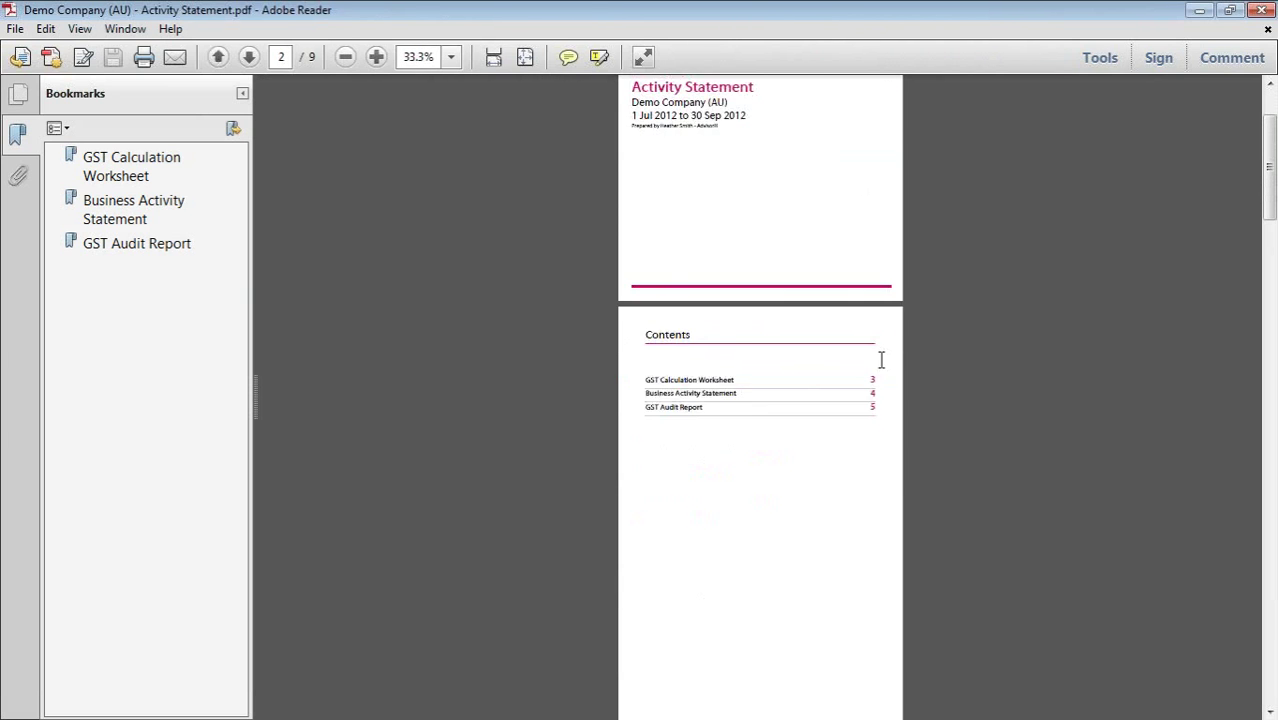
scroll(881, 360, down, 10)
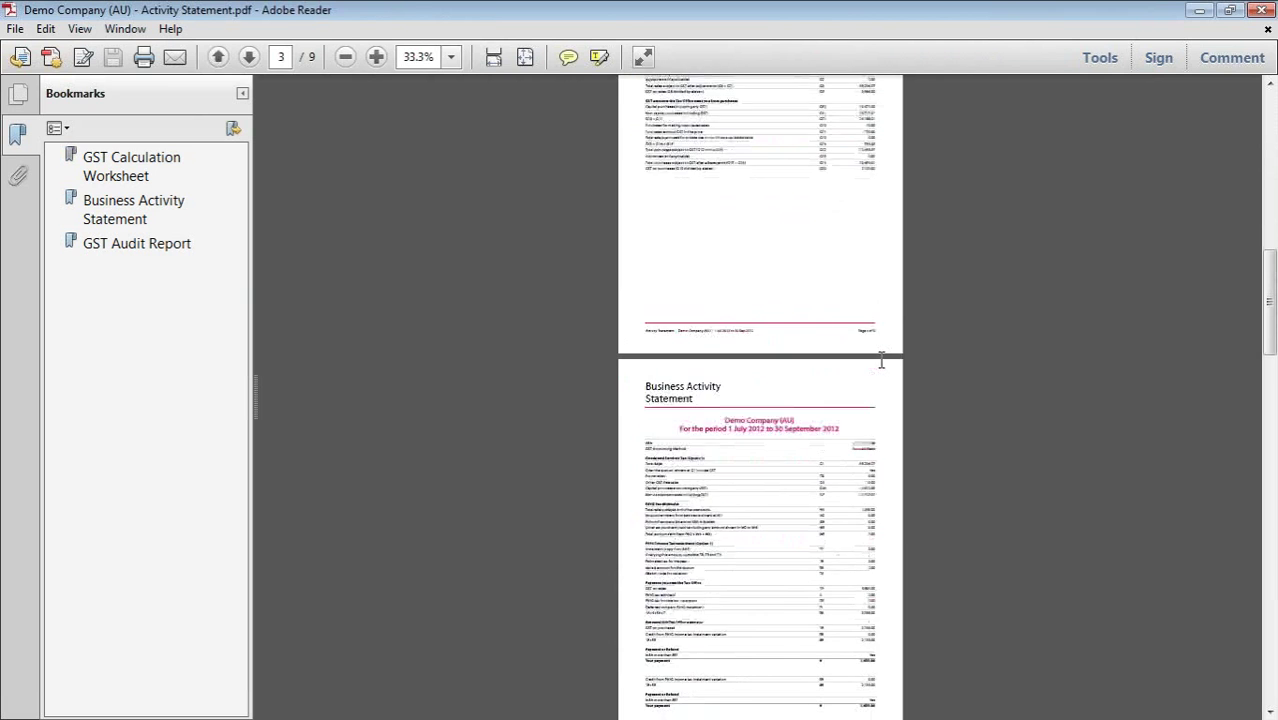
scroll(881, 360, down, 10)
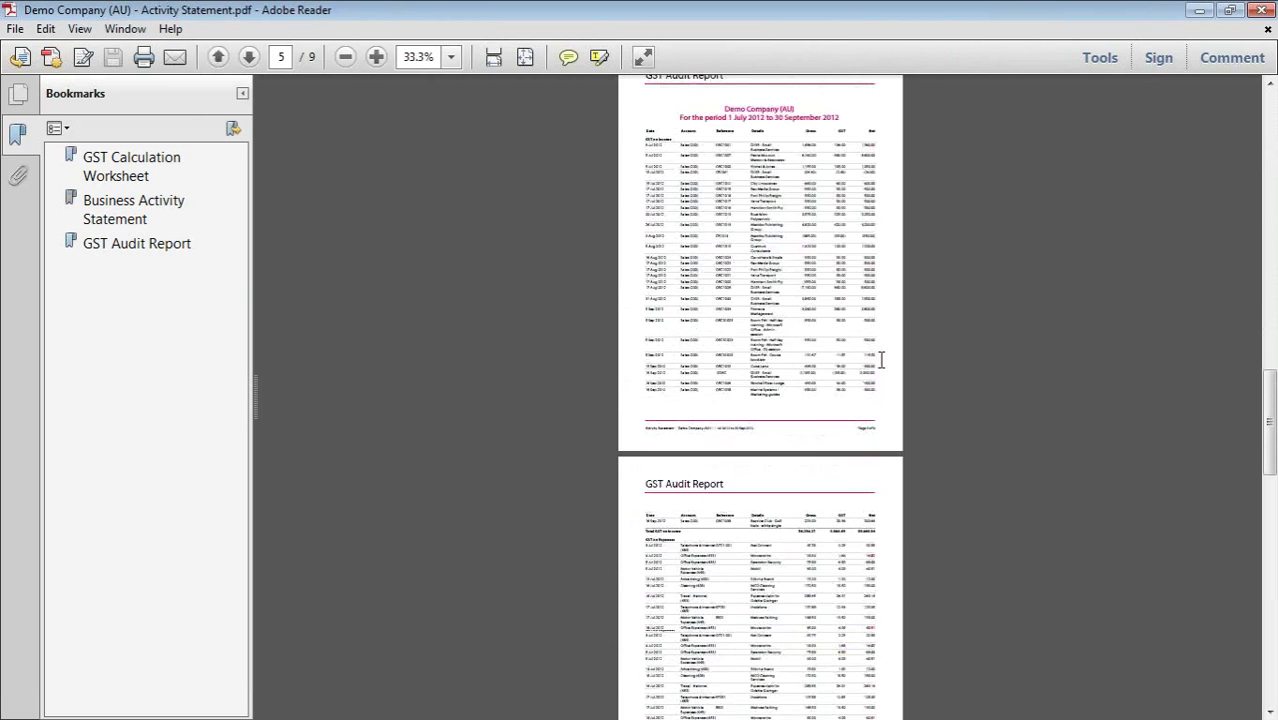
scroll(881, 360, up, 20)
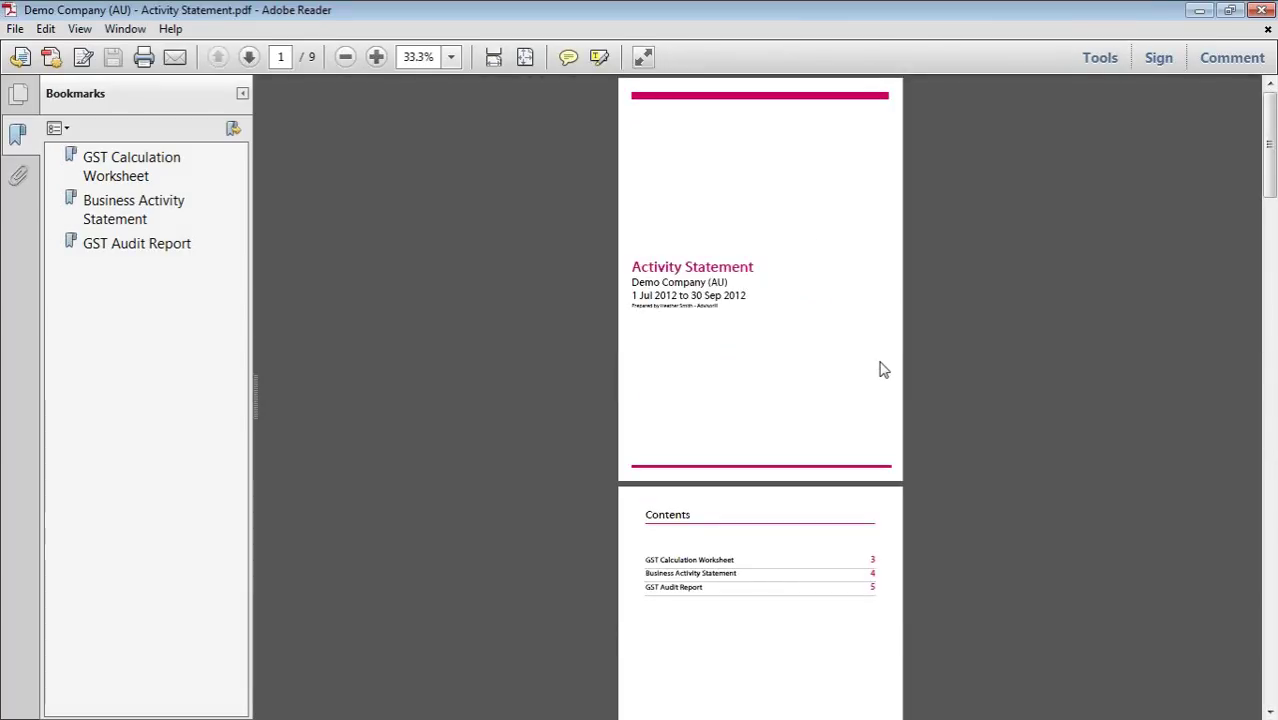
click(1270, 11)
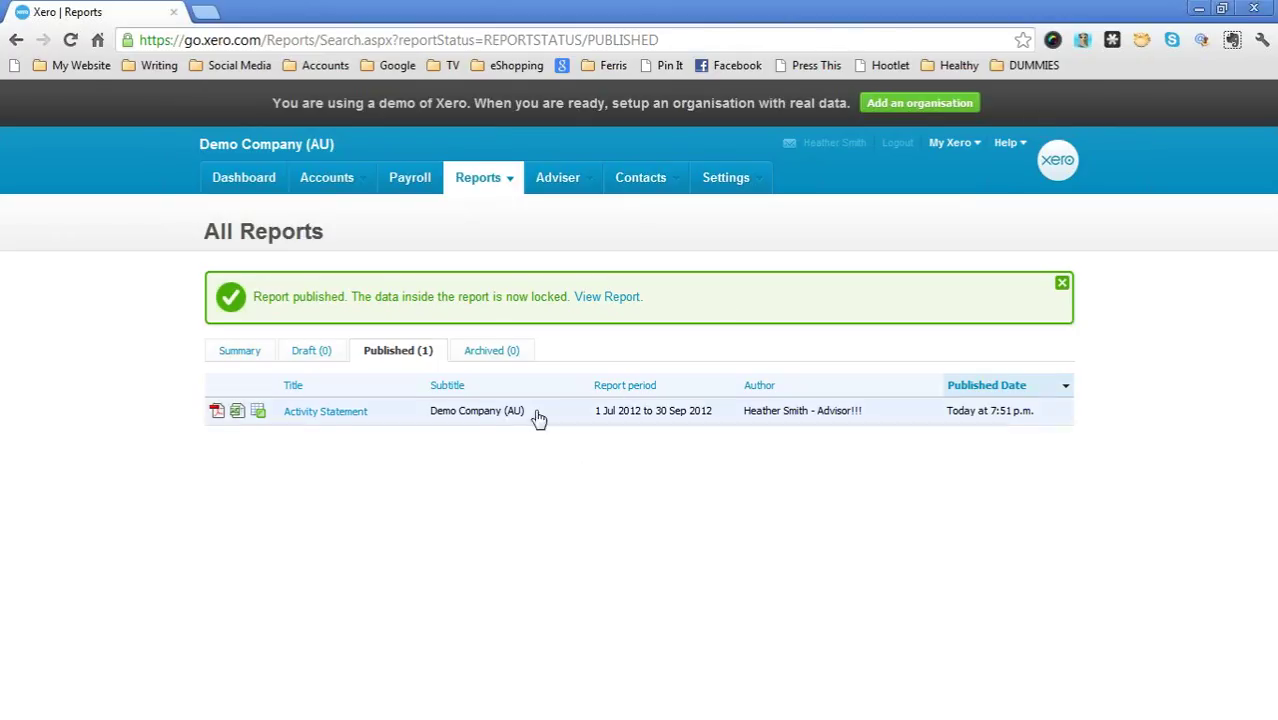
Switch to Green Apple Gym in AccountRight Plus and try to start preparing its payment summaries, dismissing the session message
click(490, 180)
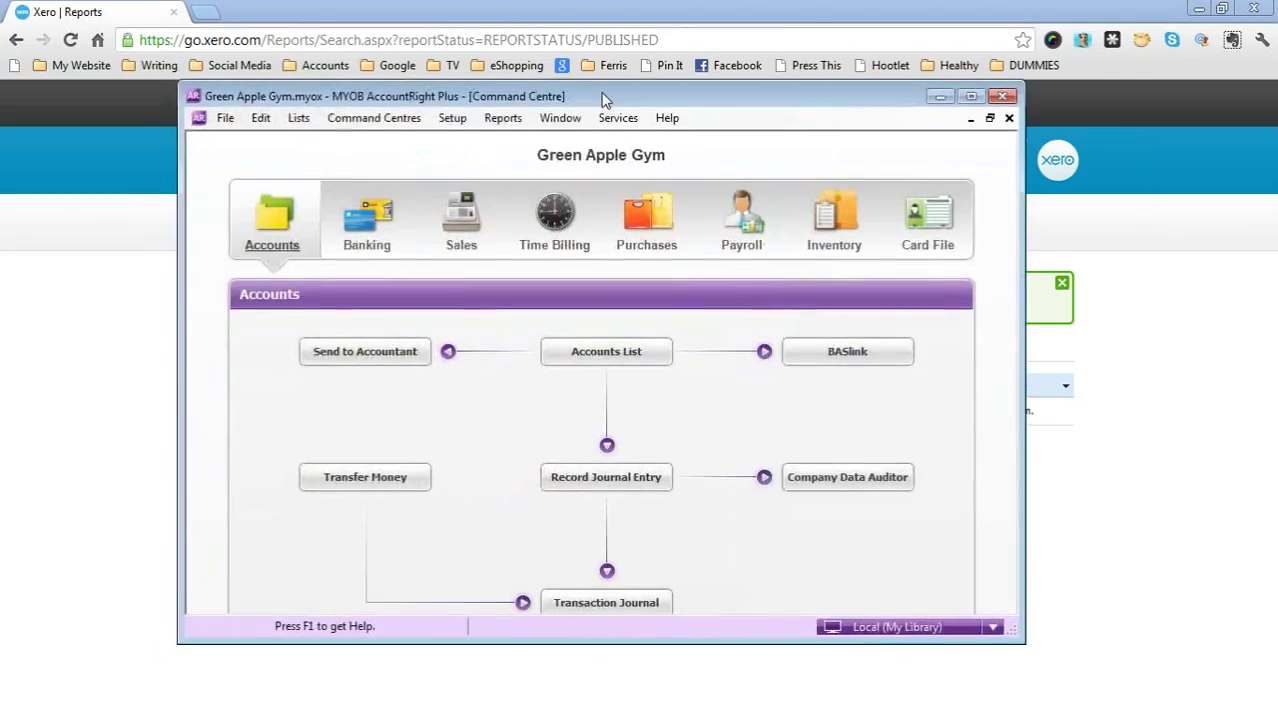
click(975, 88)
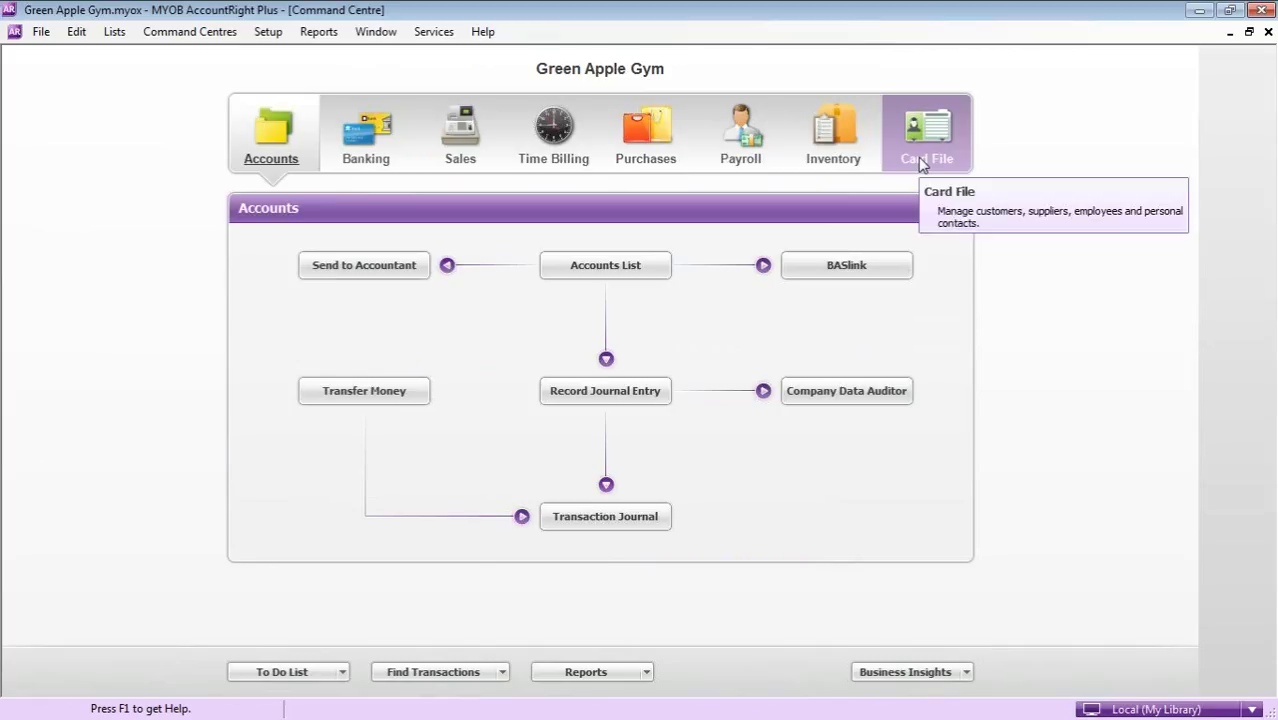
click(788, 160)
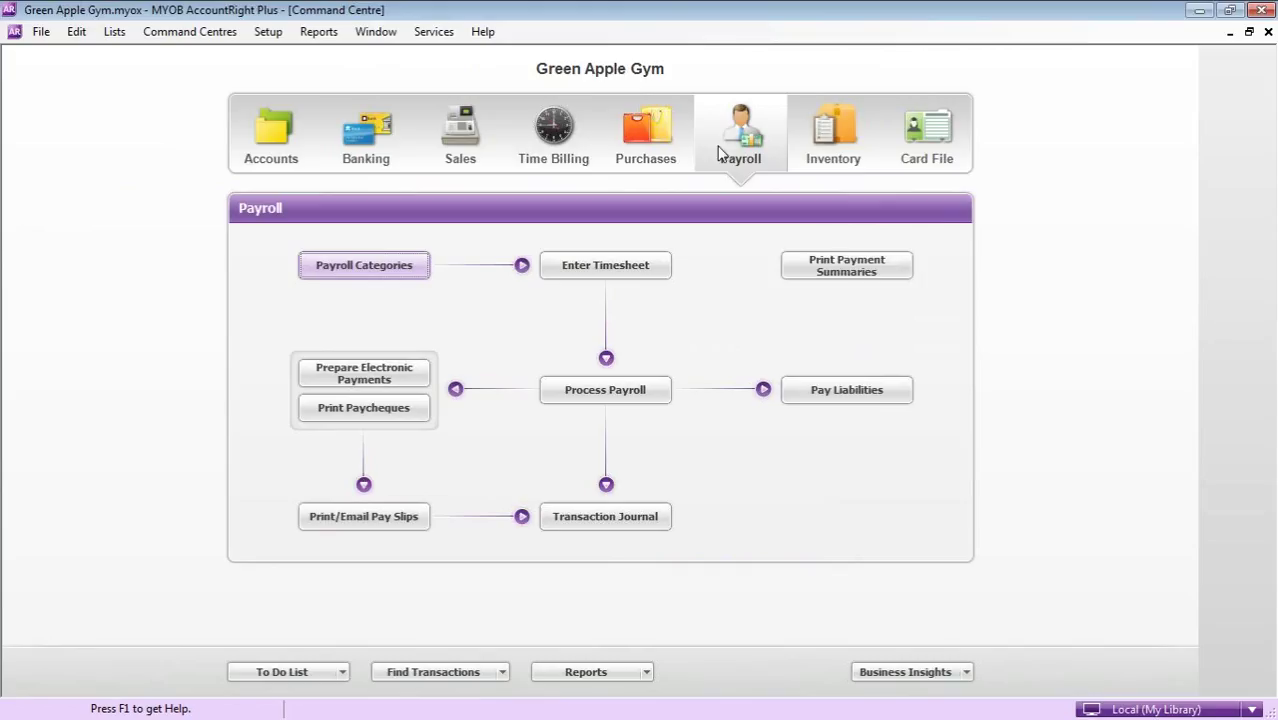
click(855, 272)
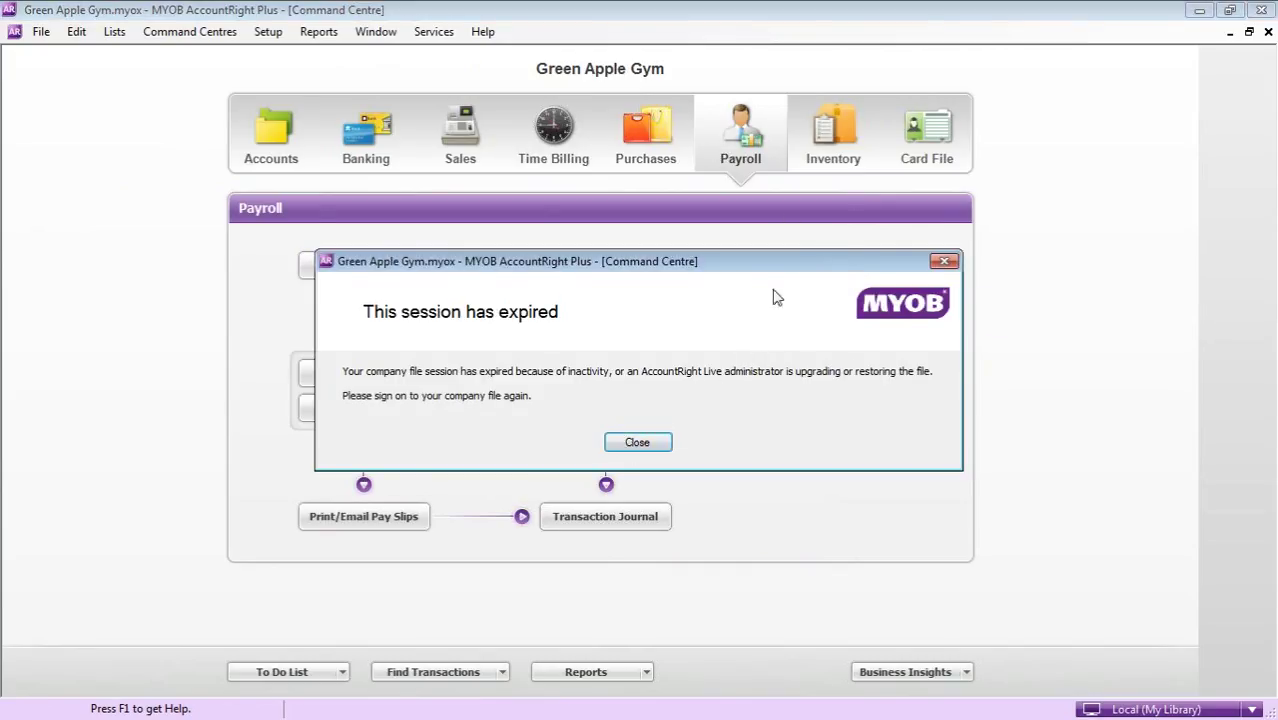
click(638, 442)
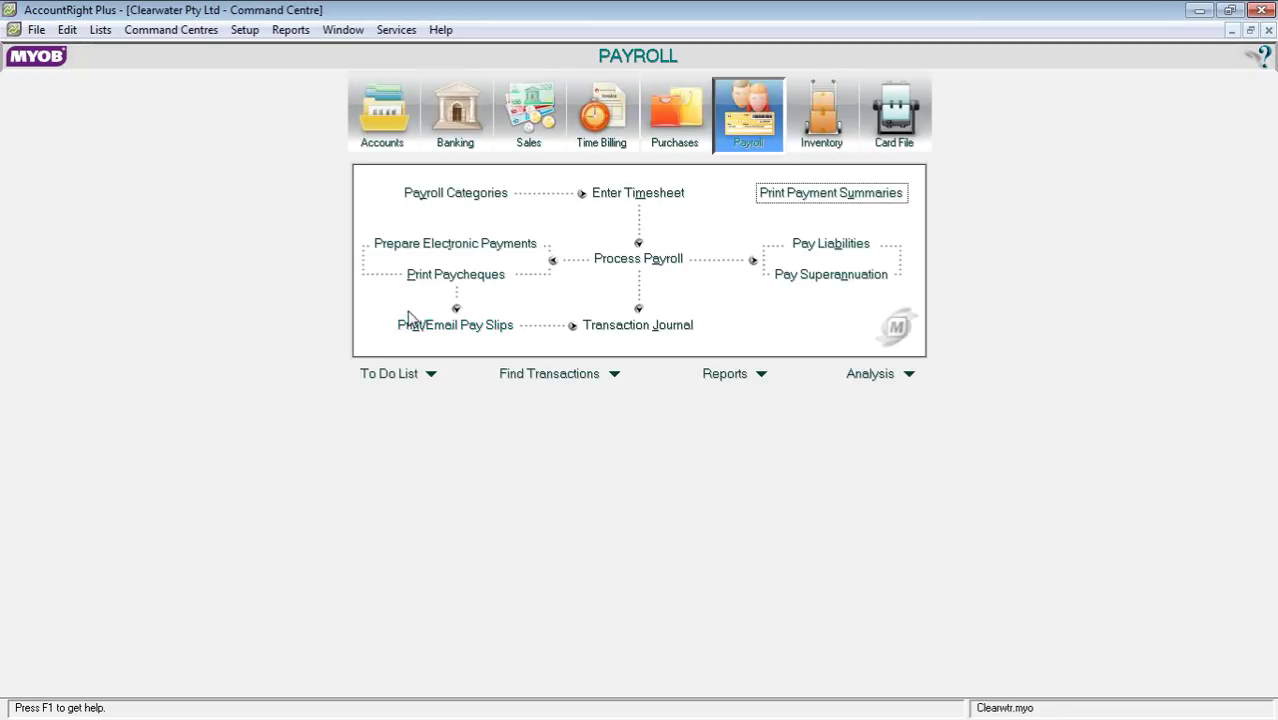
Start Clearwater Pty Ltd's payment summaries with the Individual non-business form type and proceed through the assistant to the EMPDUPE file stage
click(818, 194)
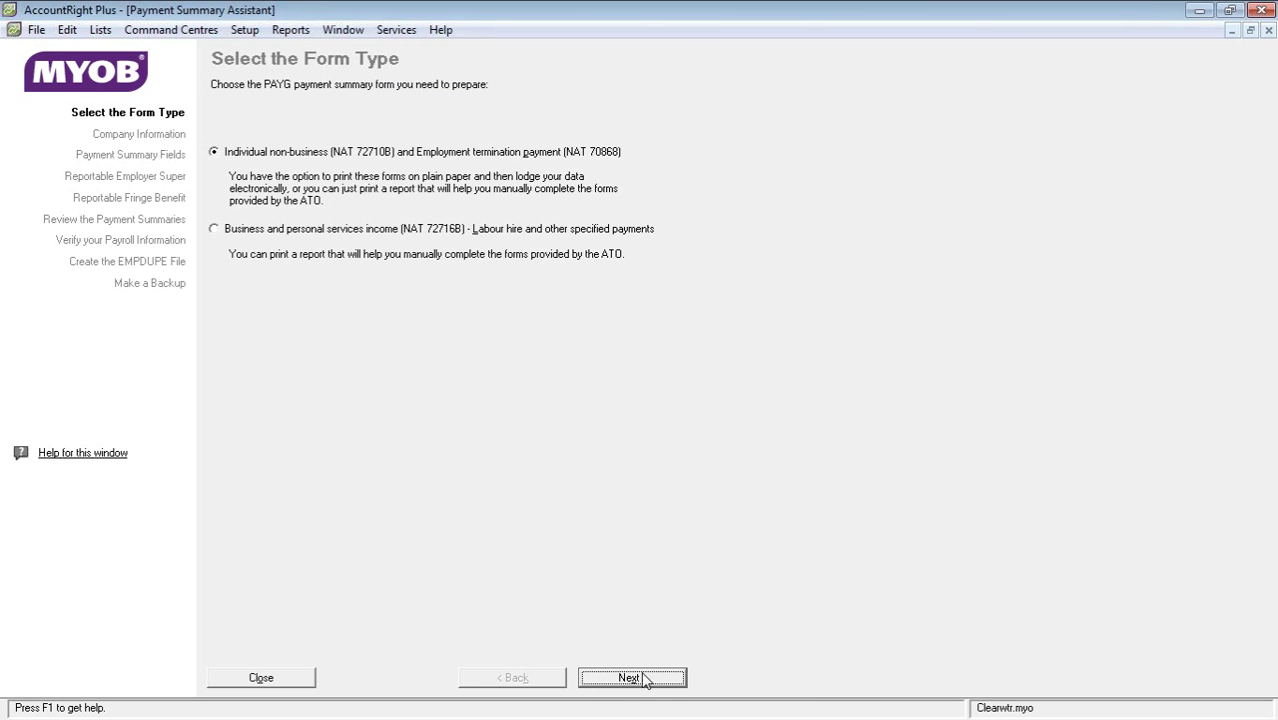
click(645, 679)
click(645, 679)
click(645, 679)
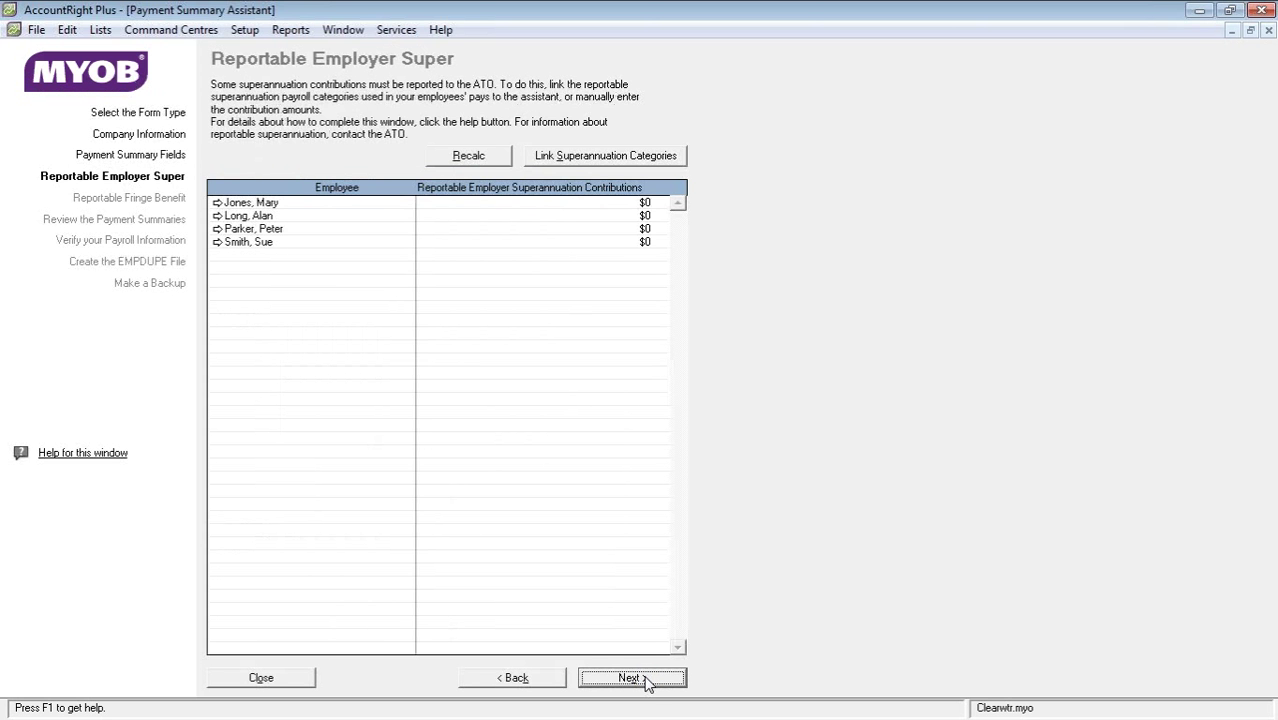
click(645, 679)
click(645, 679)
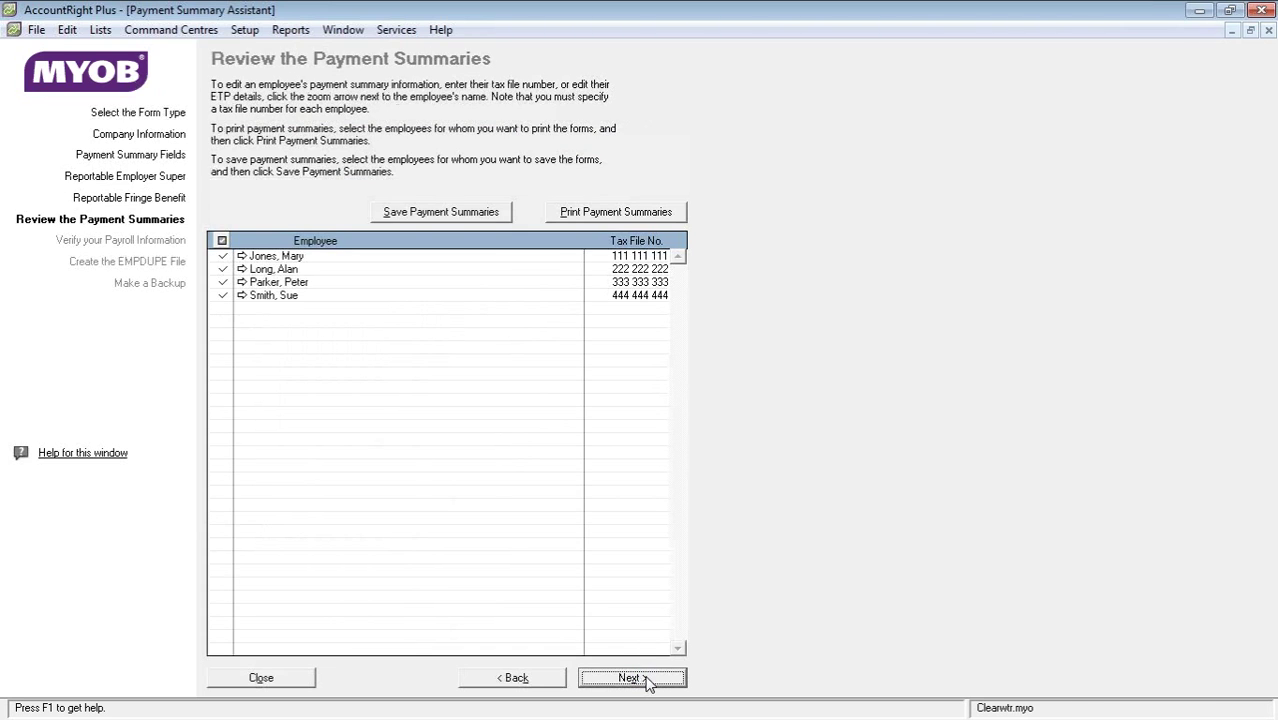
click(645, 679)
click(646, 680)
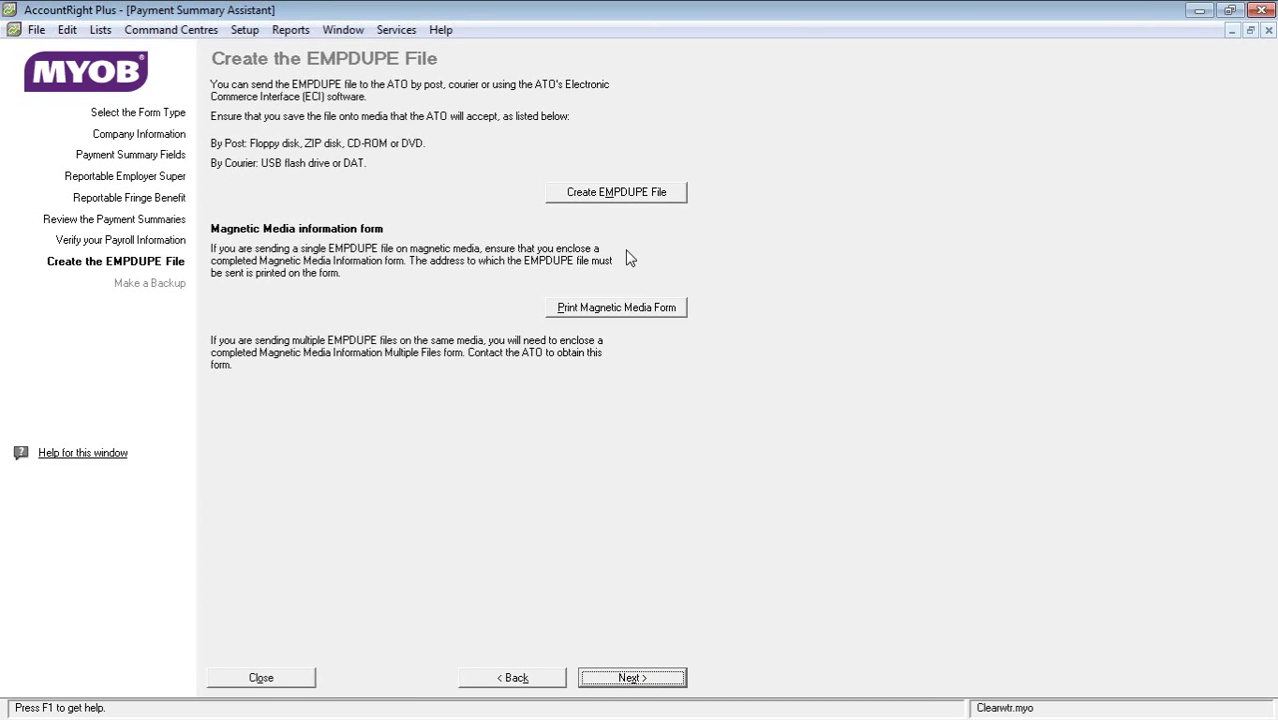
Create the EMPDUPE file as EMPDUPE.A01 on the Desktop, decline printing the Magnetic Media form, and minimise the browser view of the file
click(632, 196)
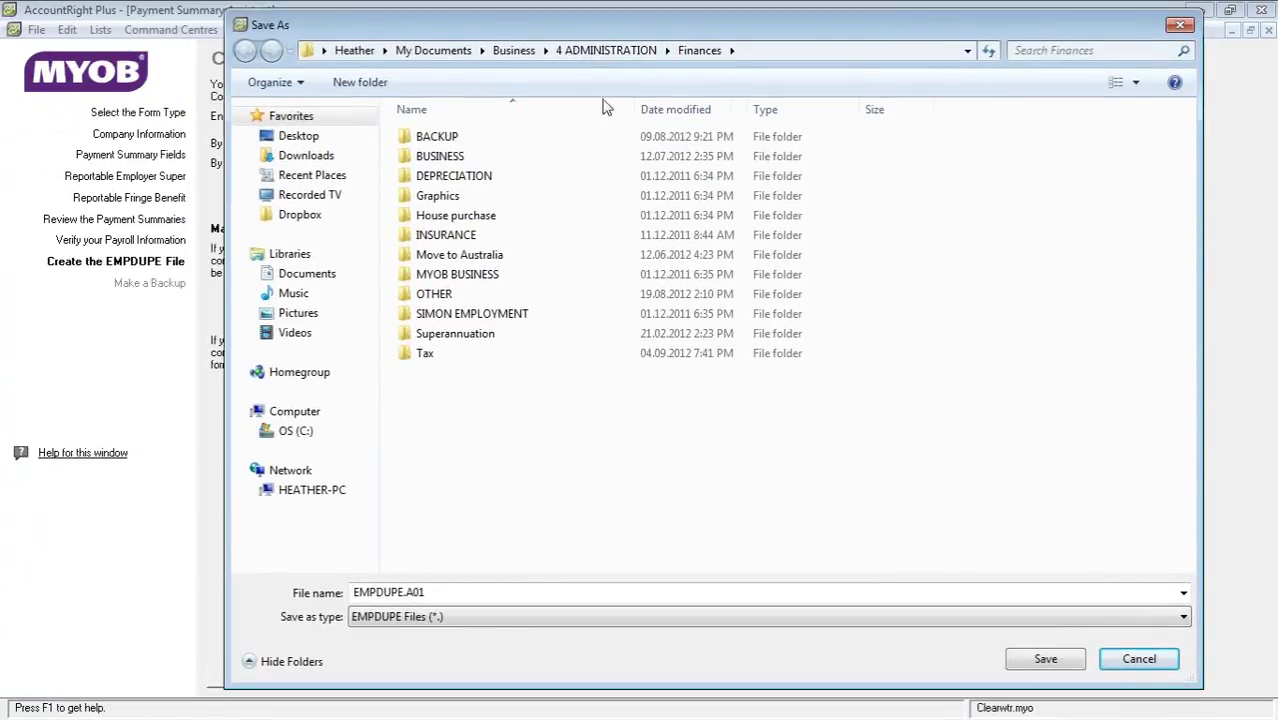
click(305, 137)
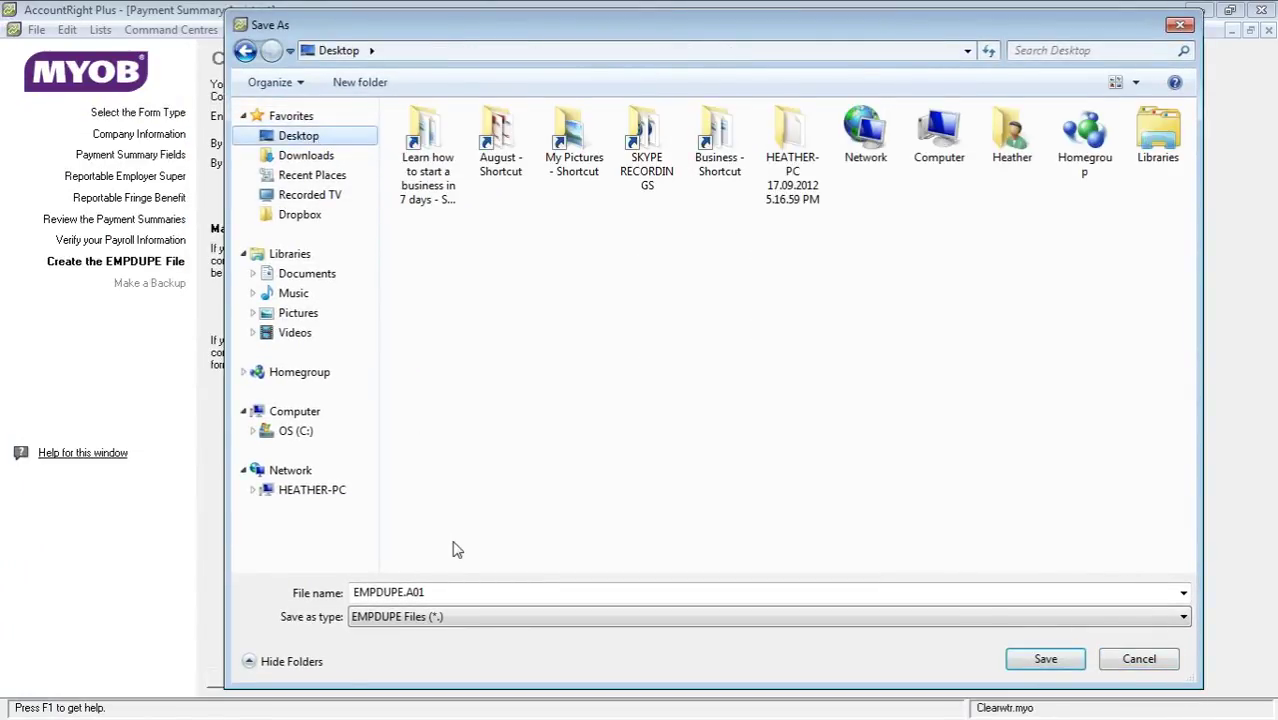
click(1046, 662)
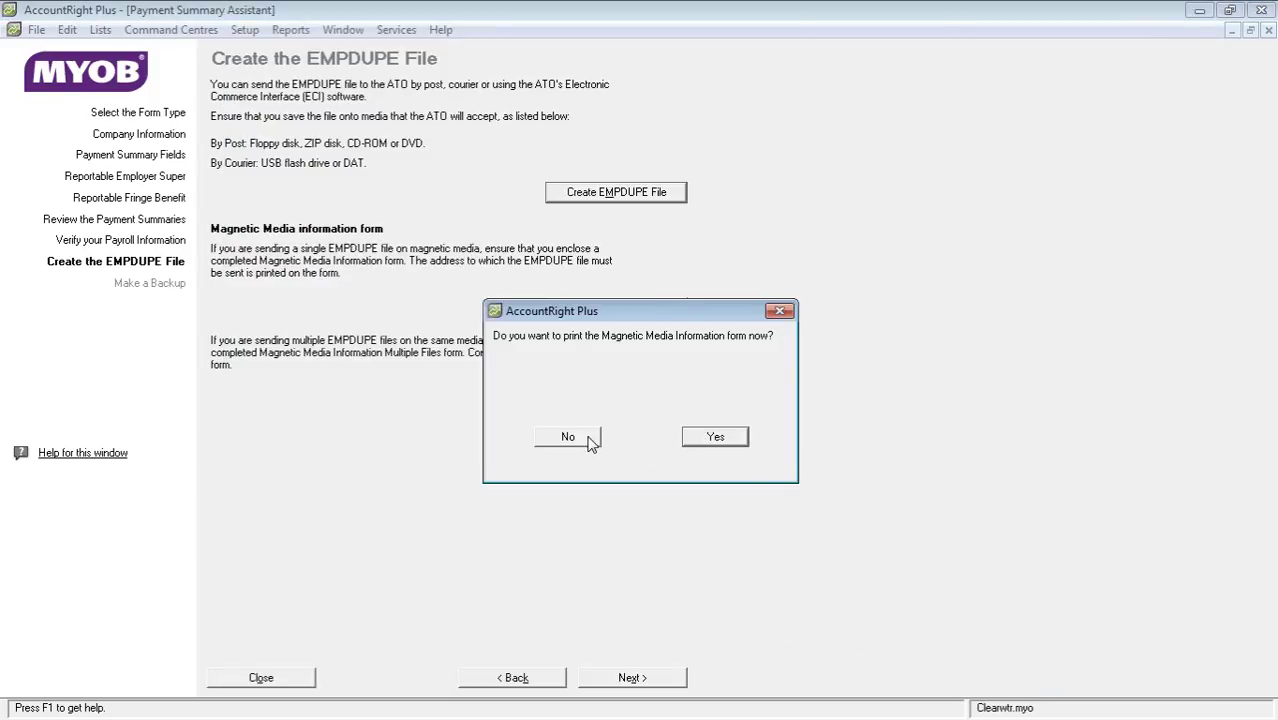
click(589, 440)
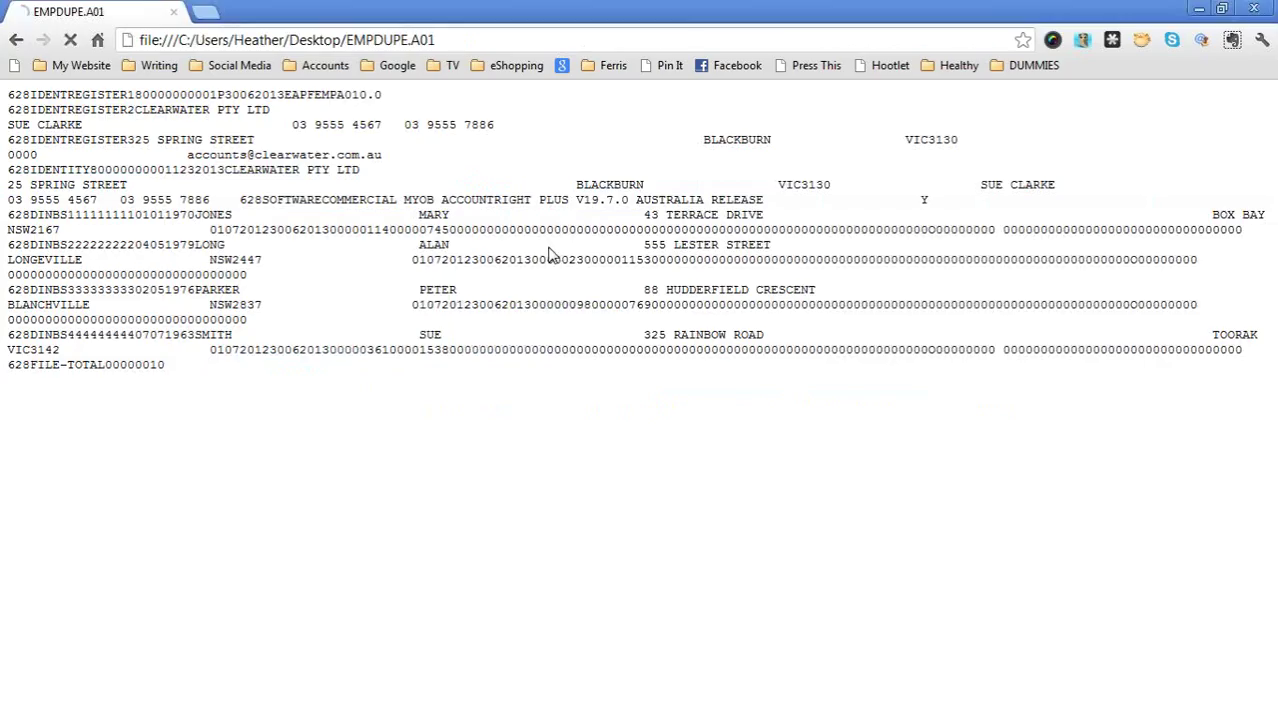
click(1200, 10)
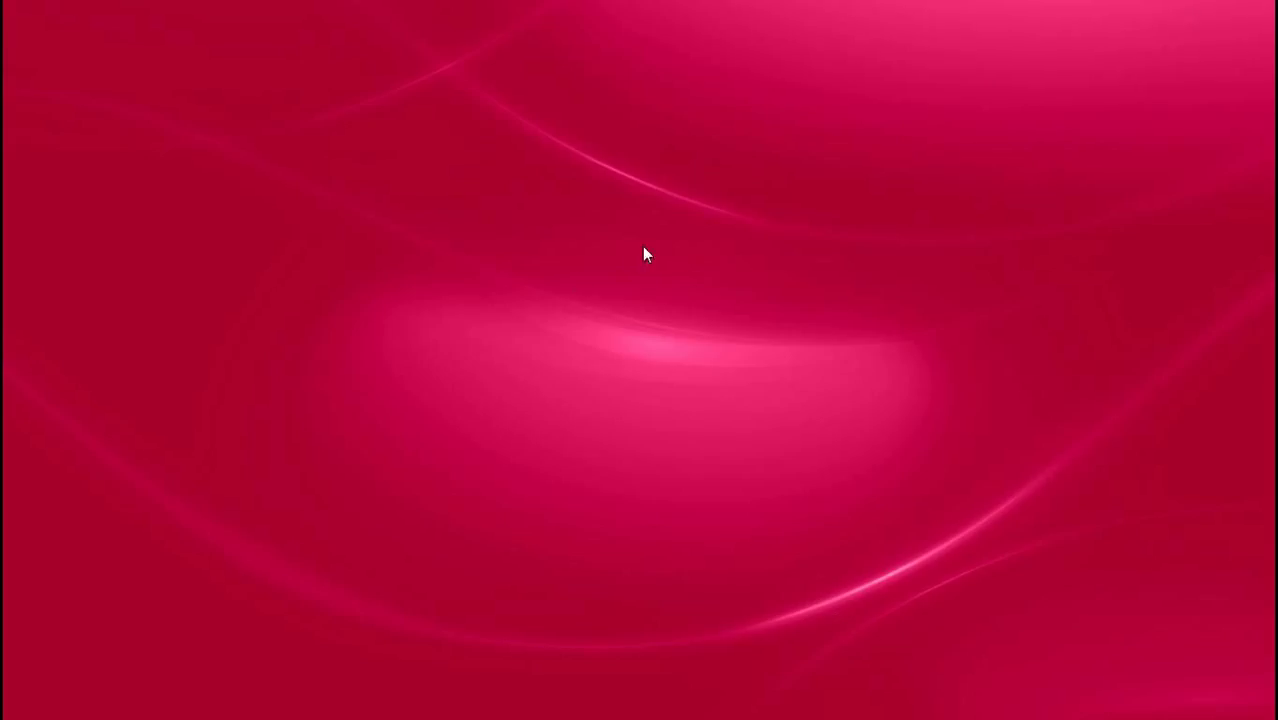